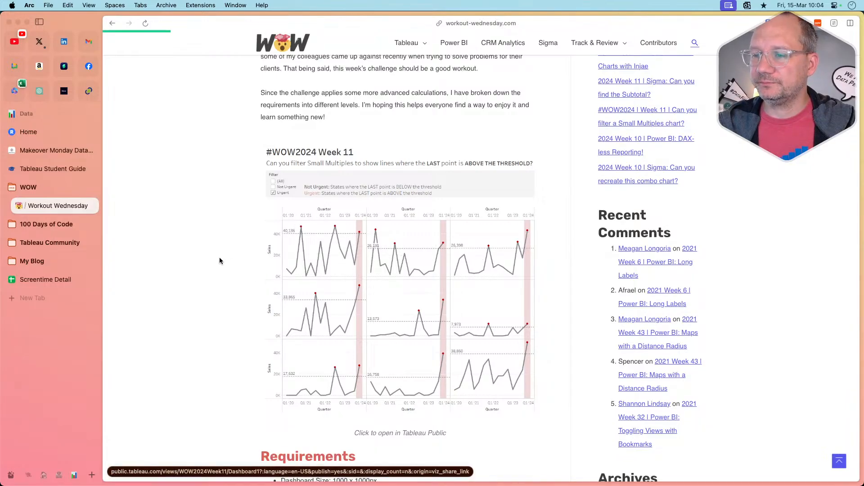
Step: Read through the WOW2024 Week 11 challenge page, examining the example small multiples chart and the Beginner, Intermediate and Advanced requirements
scroll(219, 259, "down", 3)
scroll(219, 259, "up", 4)
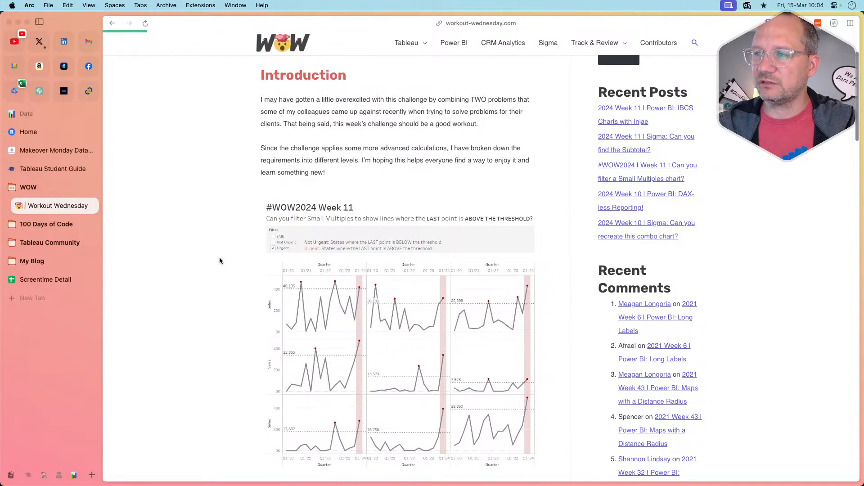
scroll(220, 261, "down", 3)
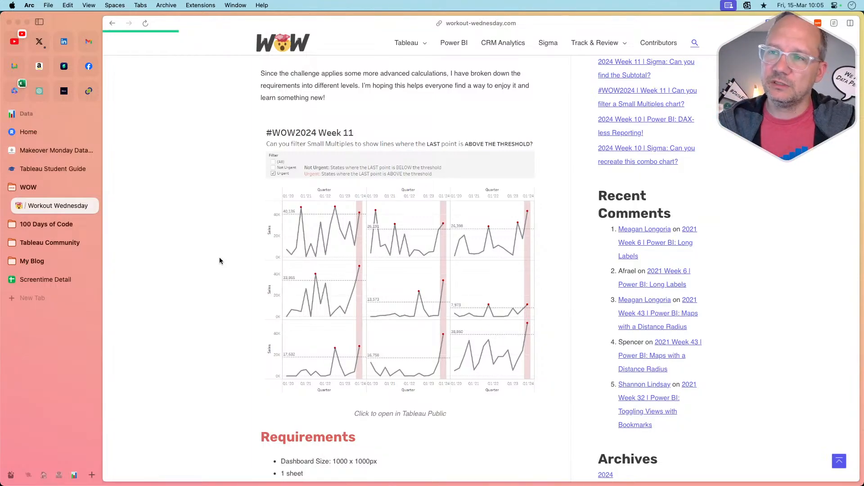
scroll(224, 396, "down", 3)
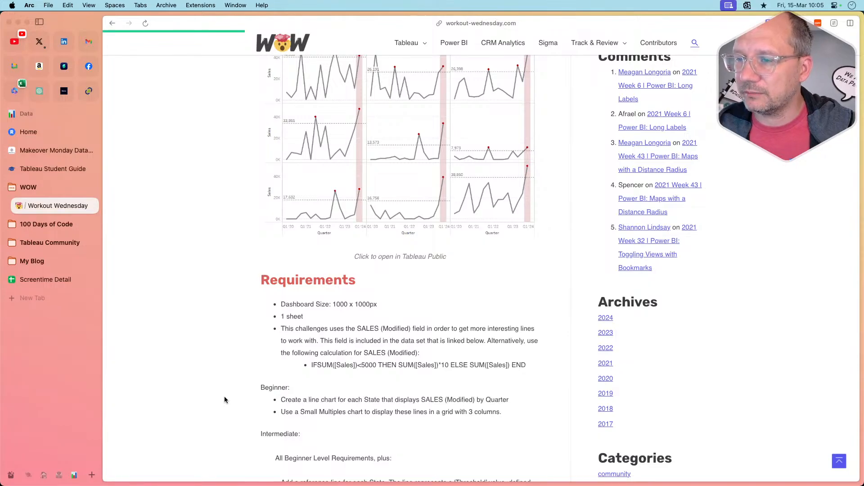
scroll(224, 400, "down", 2)
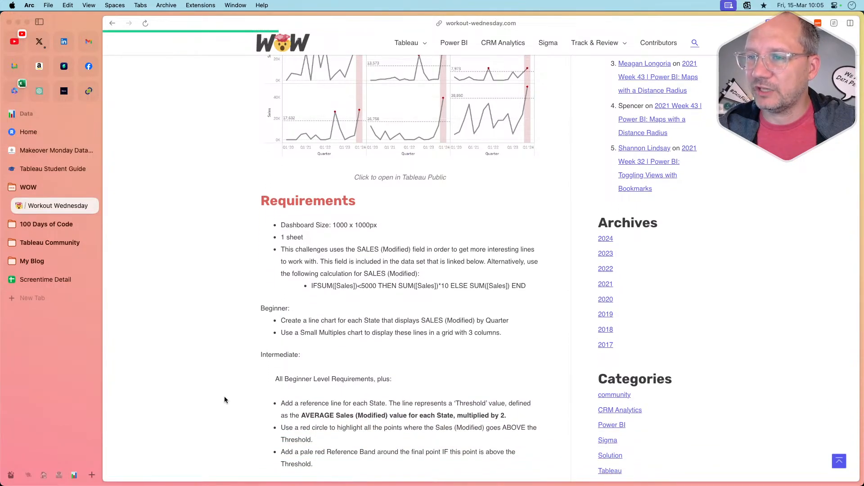
scroll(224, 399, "down", 5)
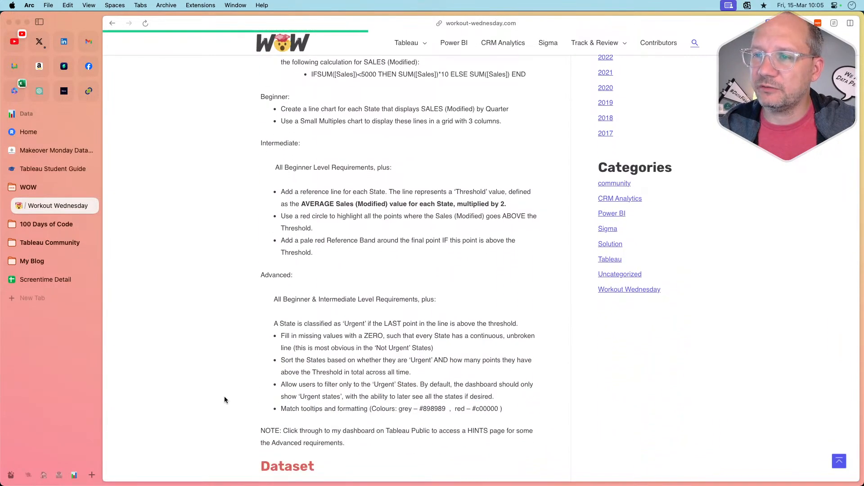
scroll(225, 400, "down", 5)
scroll(224, 400, "down", 2)
scroll(224, 400, "up", 6)
scroll(224, 399, "up", 8)
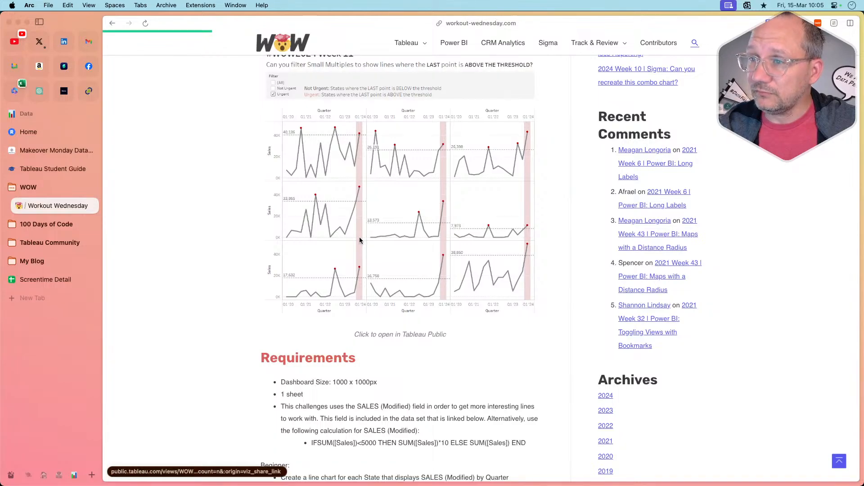
scroll(239, 218, "up", 3)
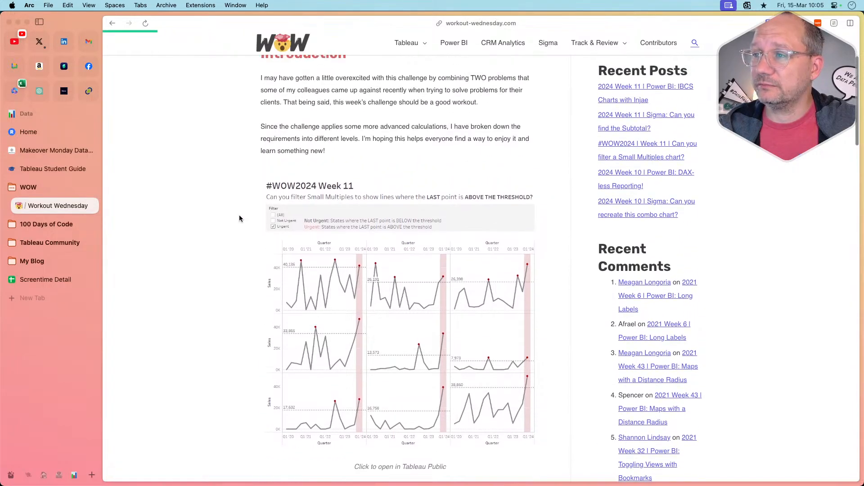
scroll(240, 218, "down", 3)
scroll(239, 217, "up", 3)
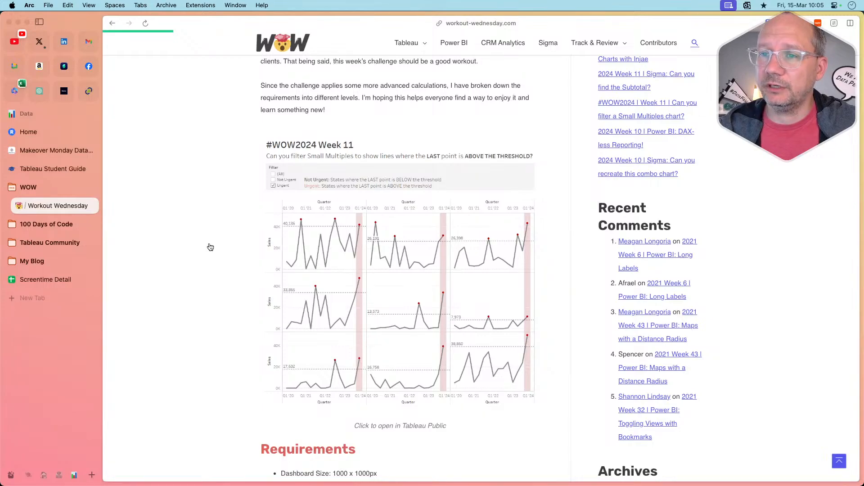
Step: Switch to Tableau, consult the challenge page's Dataset section in the browser, and connect the workbook to the saved Sample - Superstore source
key("super+Tab")
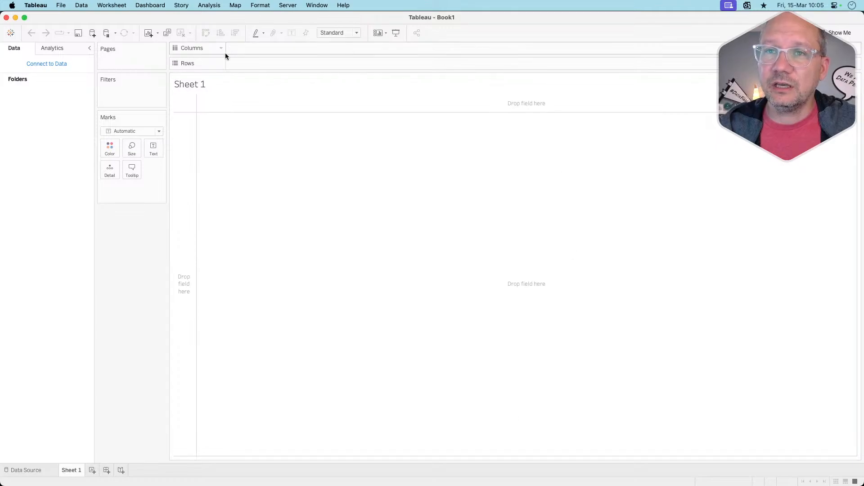
left_click(50, 63)
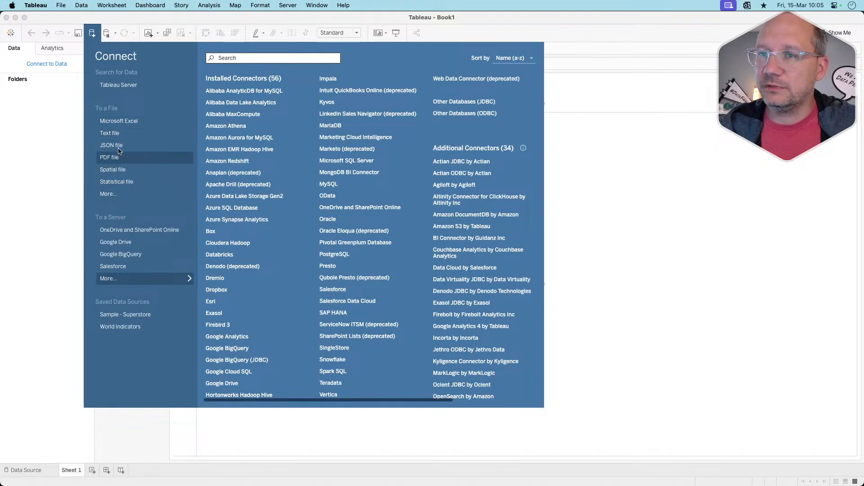
key("super+Tab")
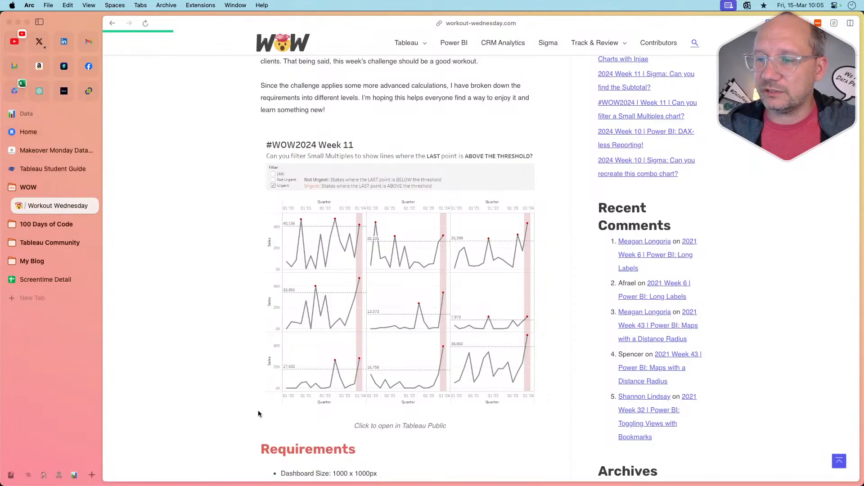
scroll(258, 410, "down", 10)
scroll(256, 400, "down", 4)
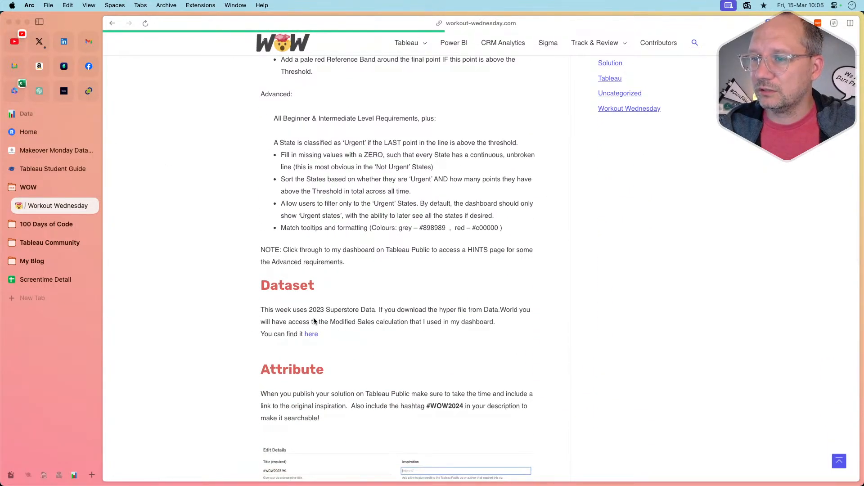
key("super+Tab")
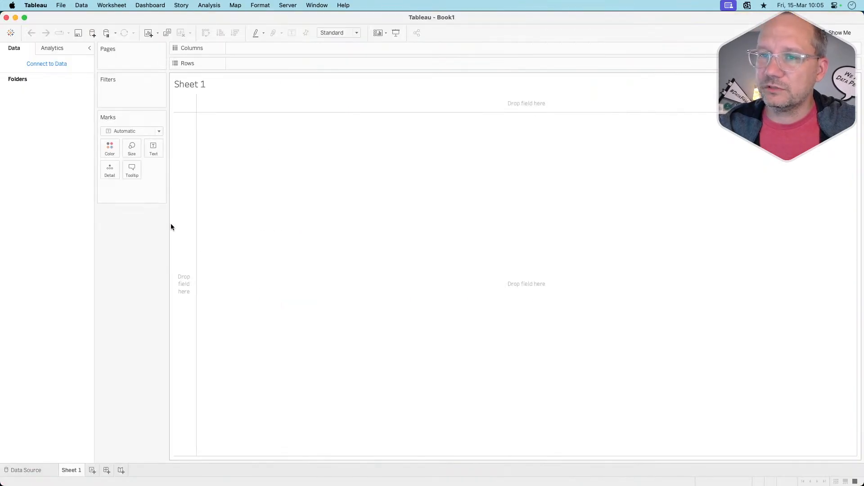
left_click(50, 63)
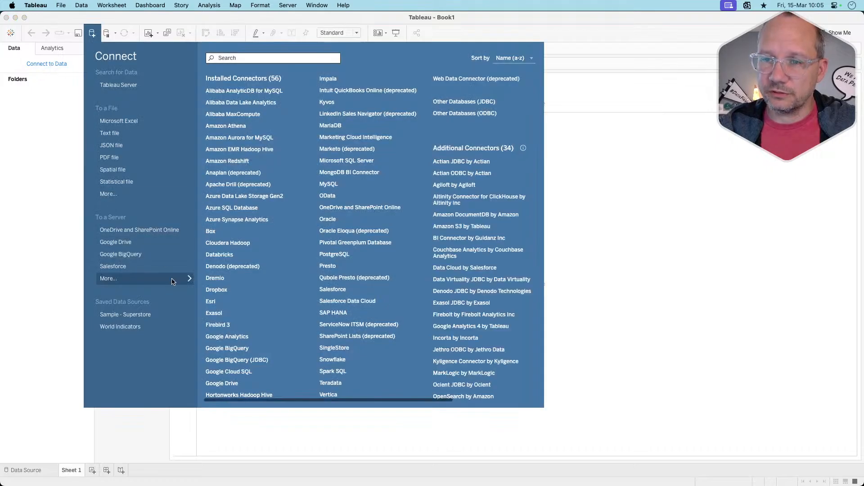
left_click(121, 314)
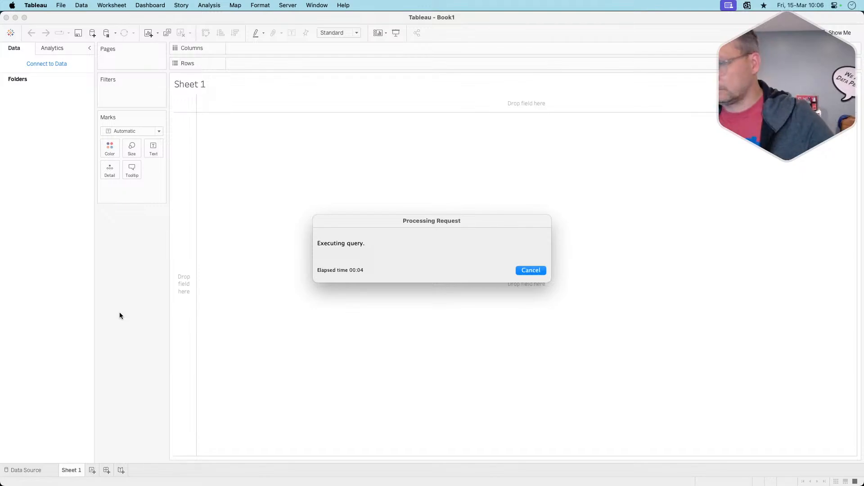
Step: Switch to the browser, download WOW2024 W11 Data - Superstore.hyper from the challenge's linked data.world dataset, and follow the dataset's publisher
key("super+Tab")
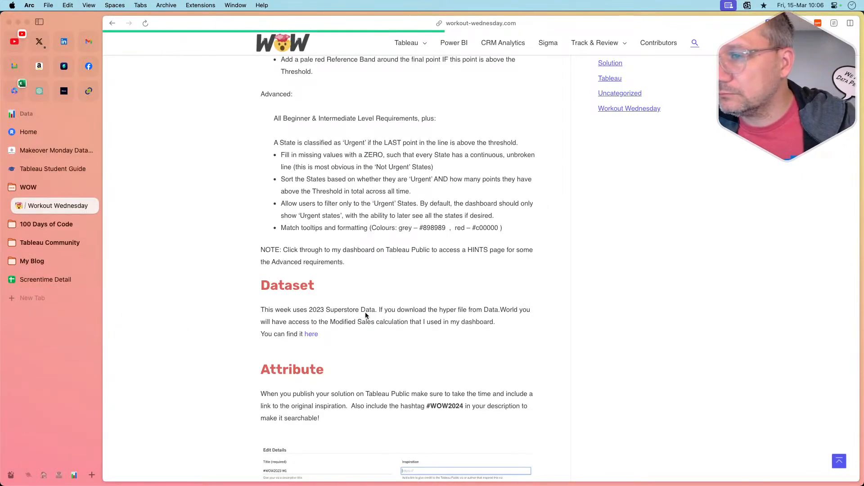
scroll(353, 311, "up", 5)
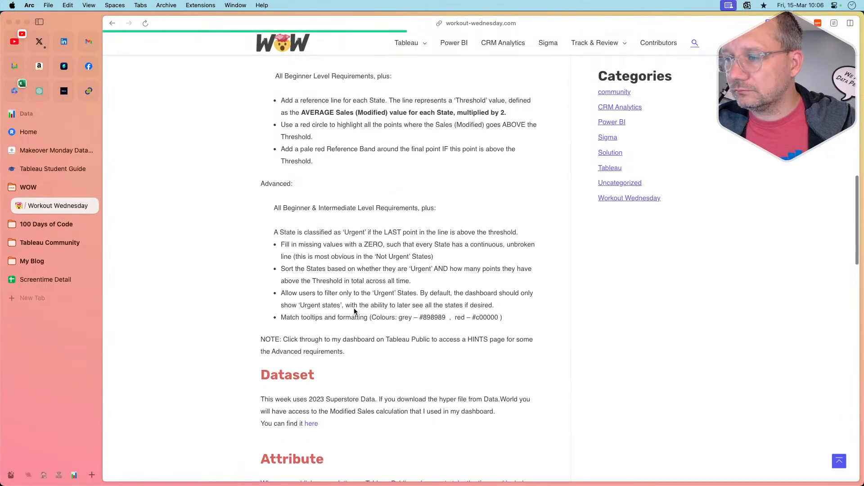
left_click(309, 423)
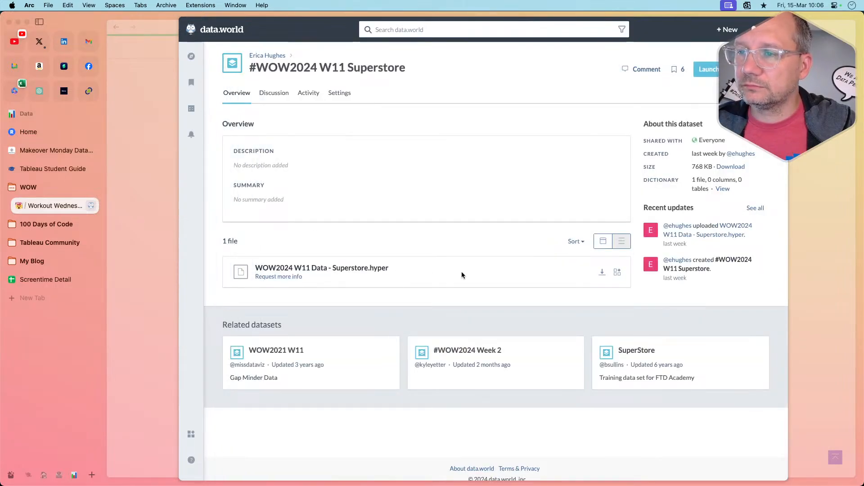
left_click(602, 272)
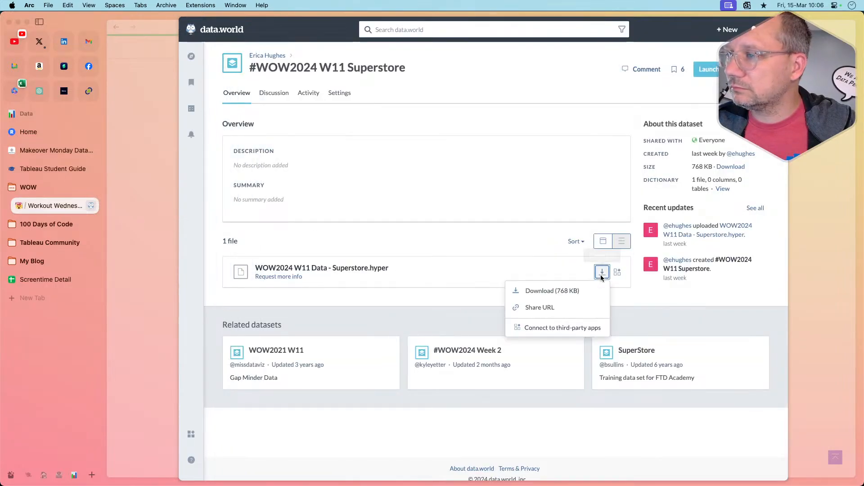
left_click(570, 290)
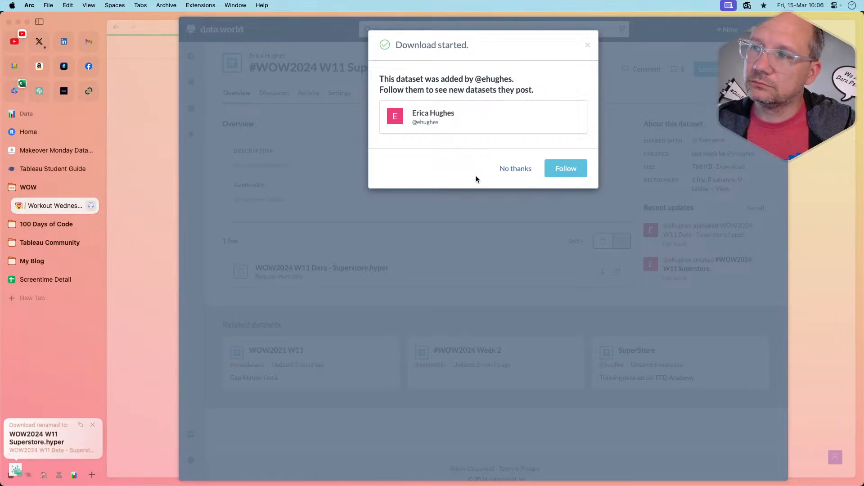
left_click(566, 168)
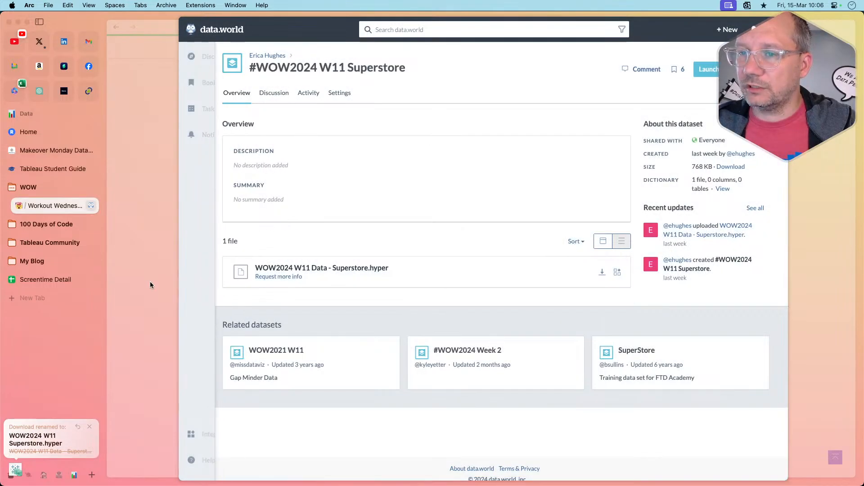
left_click(155, 282)
Step: Switch to Tableau and close the Sample - Superstore data source
key("super+Tab")
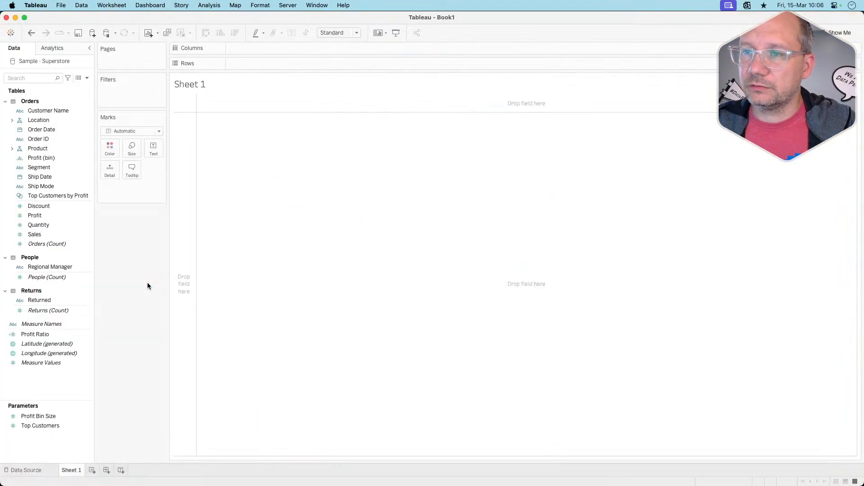
right_click(41, 60)
left_click(66, 112)
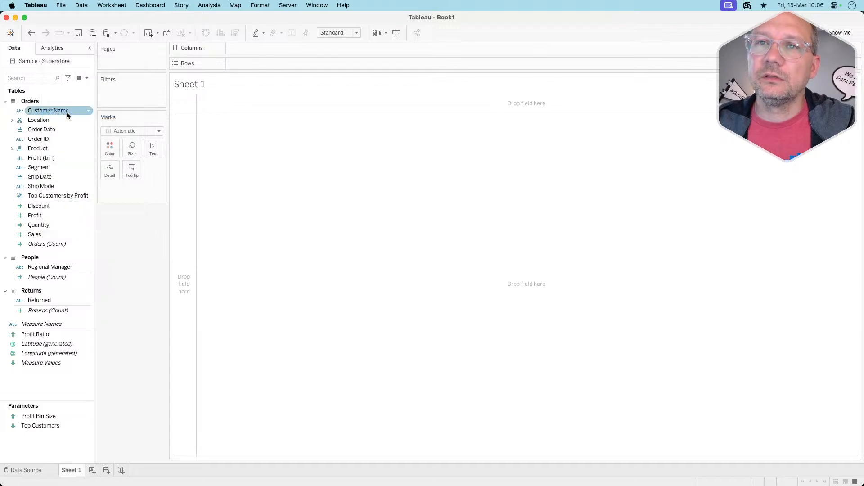
Step: Connect to the downloaded WOW2024 W11 Superstore.hyper extract in the Downloads folder and look through its columns in the data preview
left_click(50, 64)
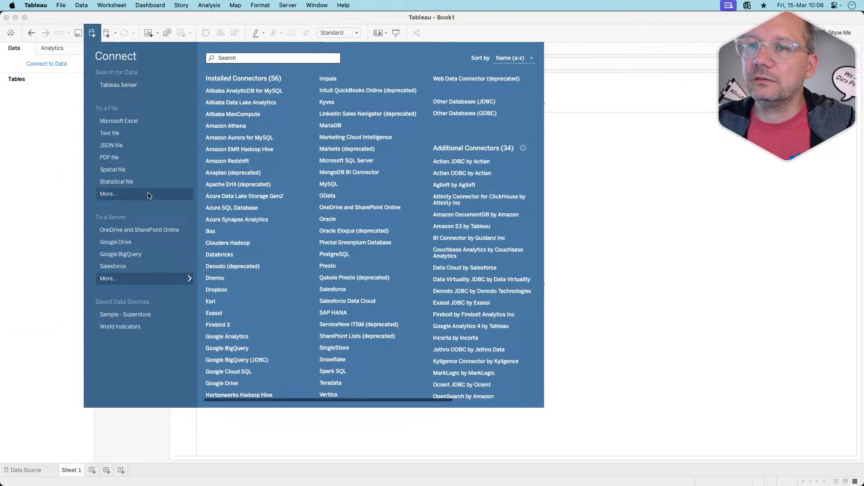
left_click(108, 194)
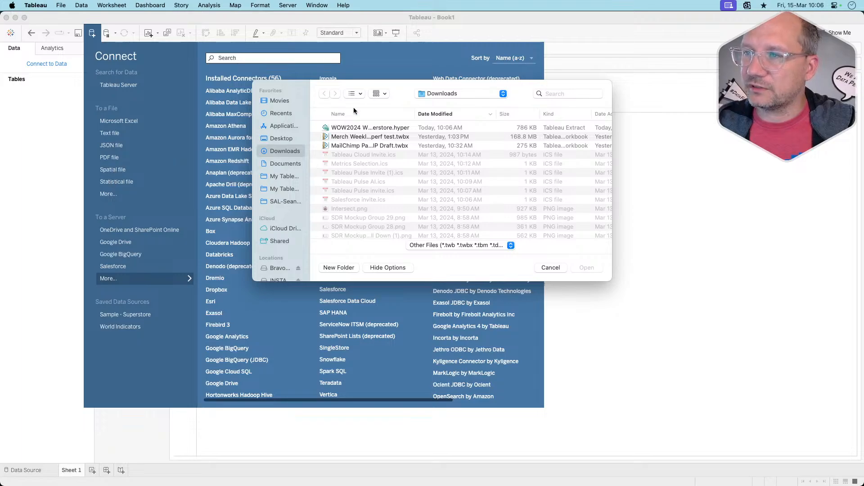
left_click(362, 129)
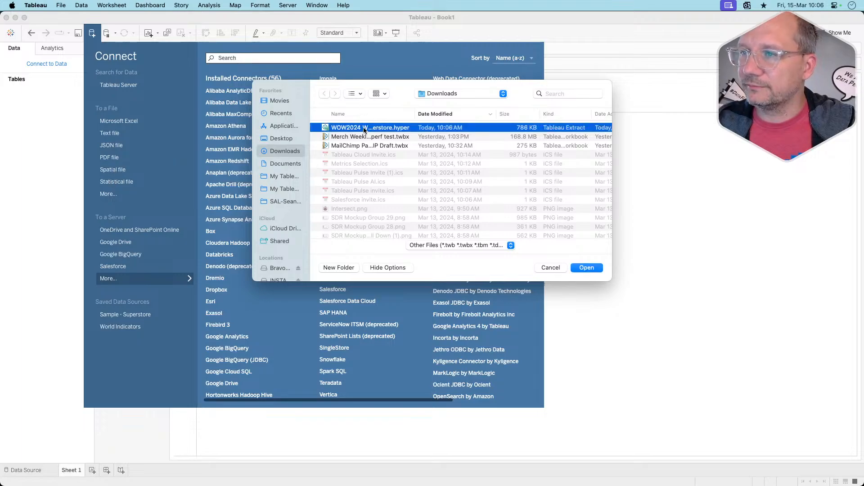
left_click(580, 267)
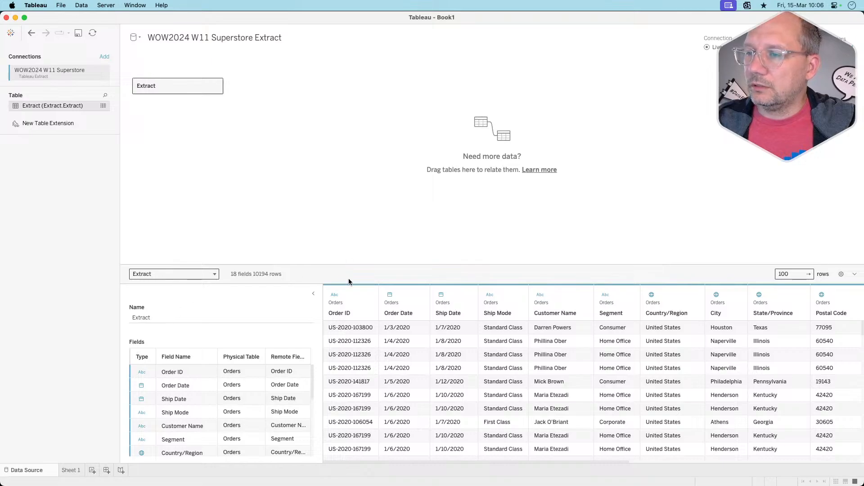
scroll(510, 340, "right", 10)
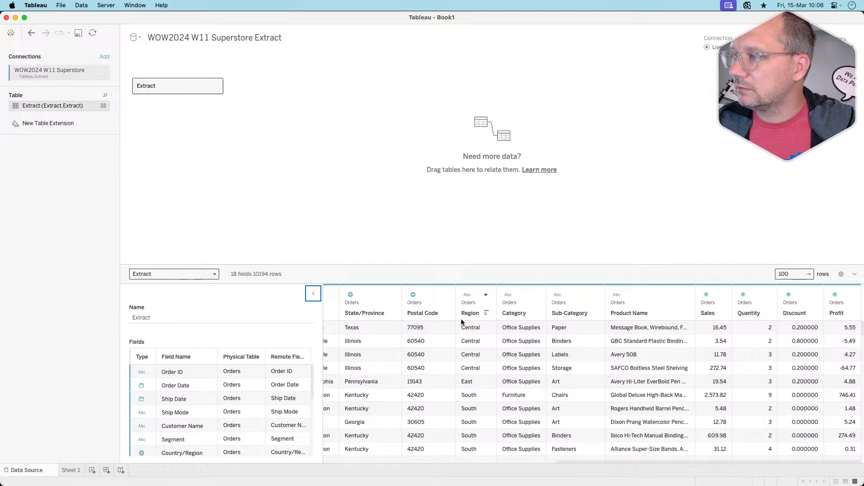
scroll(465, 351, "left", 2)
scroll(467, 360, "right", 2)
scroll(467, 362, "left", 10)
scroll(467, 362, "left", 3)
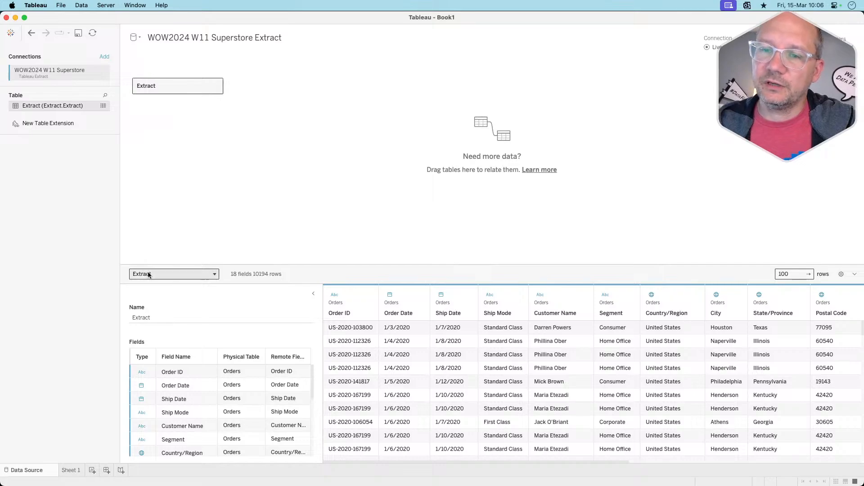
Step: On Sheet 1, add Order Date to Columns as a continuous quarter
left_click(74, 470)
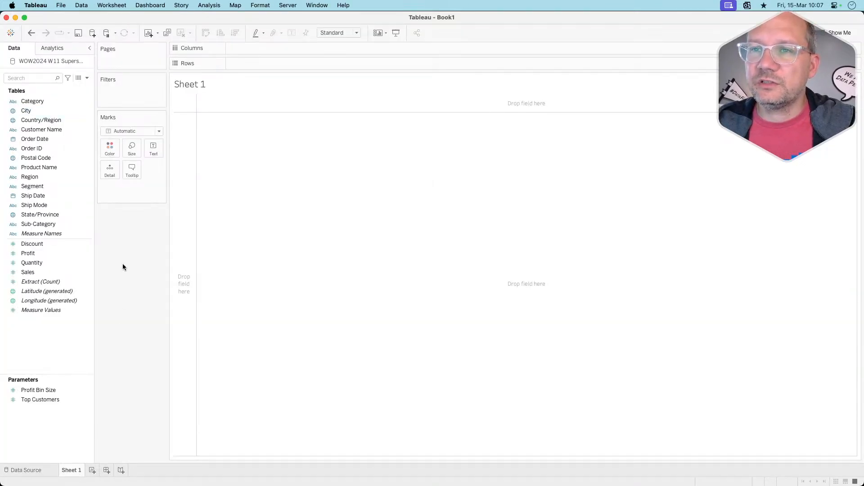
left_click_drag(33, 140, 256, 50)
left_click(285, 48)
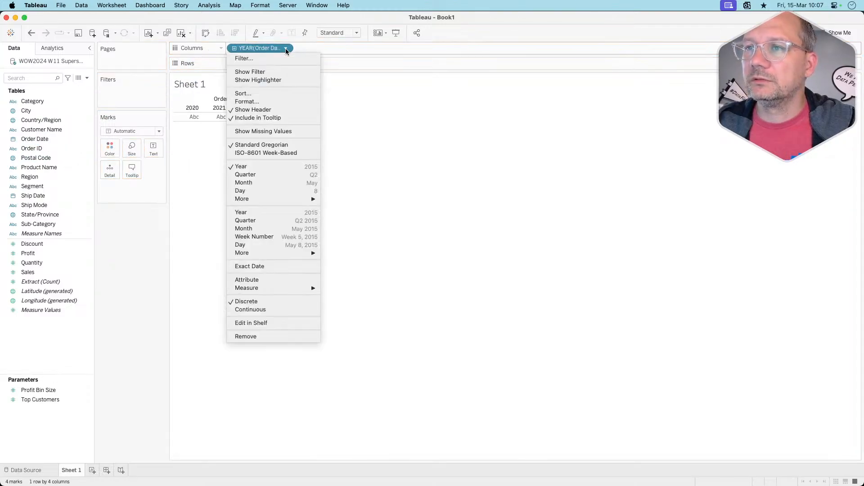
left_click(272, 221)
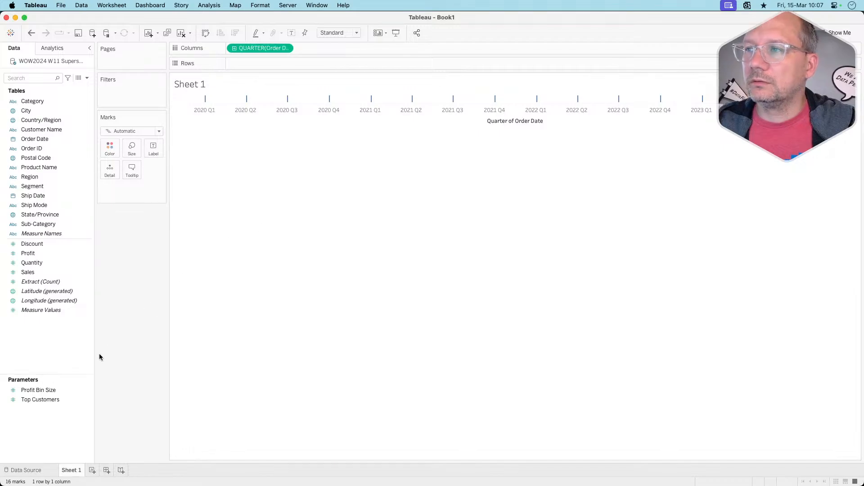
Step: Switch to the browser to review the example chart and the Beginner requirements for Sales (Modified) by Quarter, and return to Tableau
key("super+Tab")
scroll(239, 302, "up", 10)
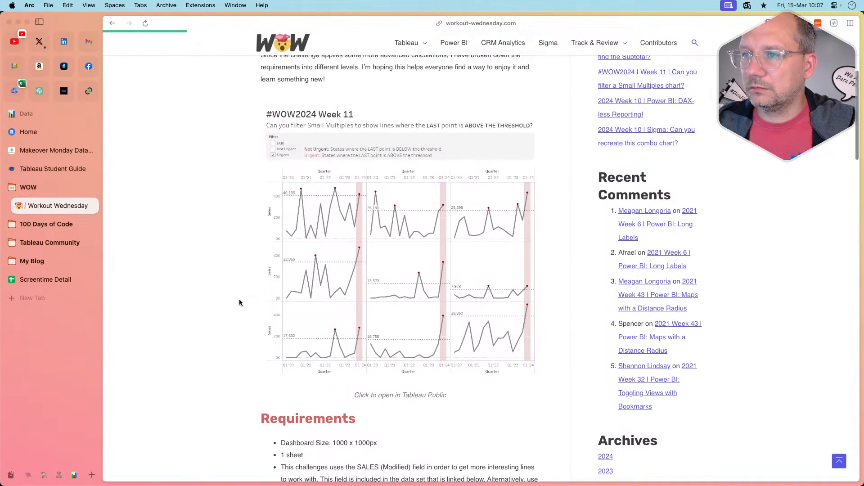
scroll(239, 305, "down", 5)
scroll(239, 304, "up", 4)
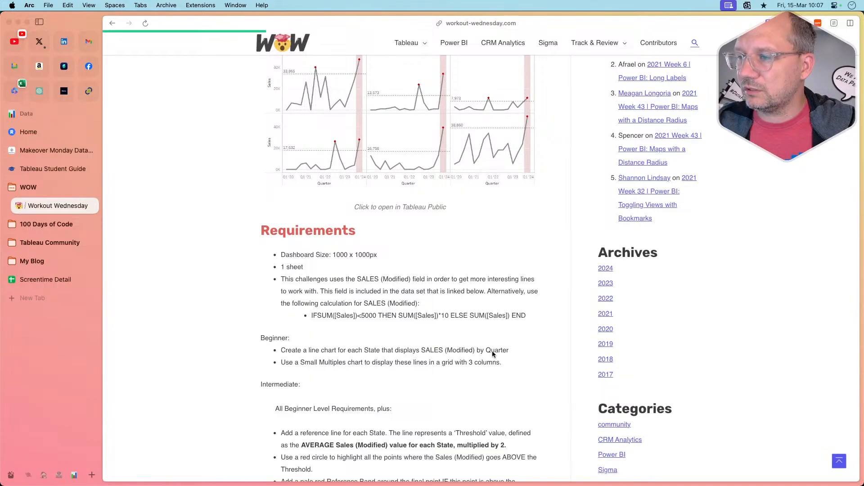
key("super+Tab")
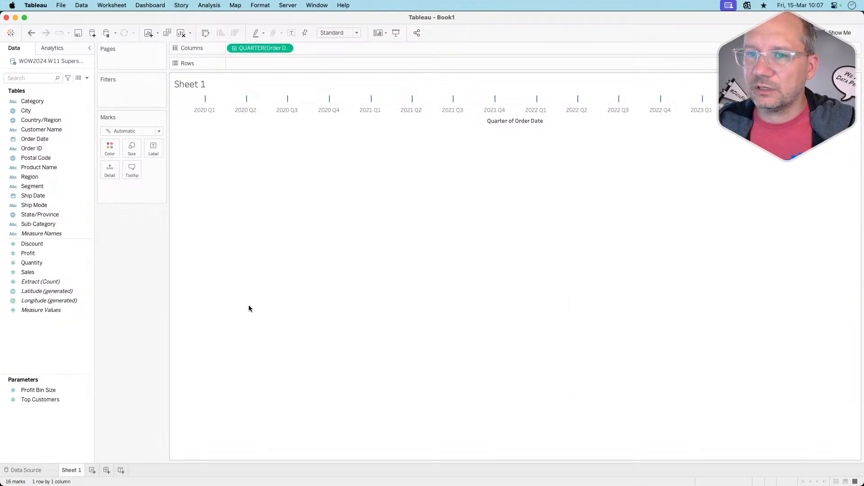
Step: Add Sales to Rows as the measure for the quarterly line chart
left_click(47, 274)
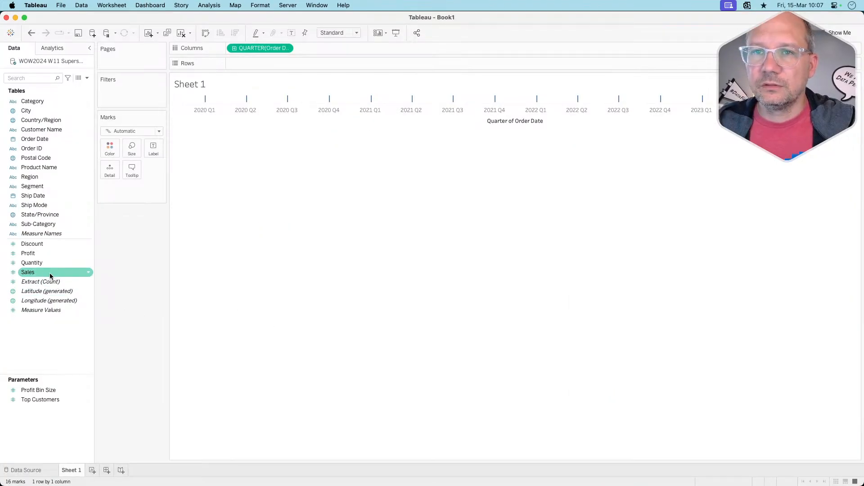
double_click(47, 274)
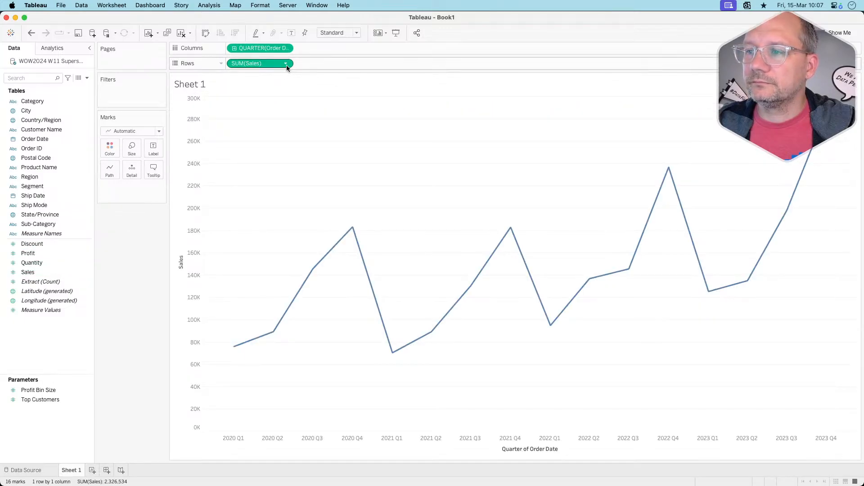
Step: Switch to the browser, copy the SALES (Modified) calculation from the challenge requirements, and return to Tableau
key("super+Tab")
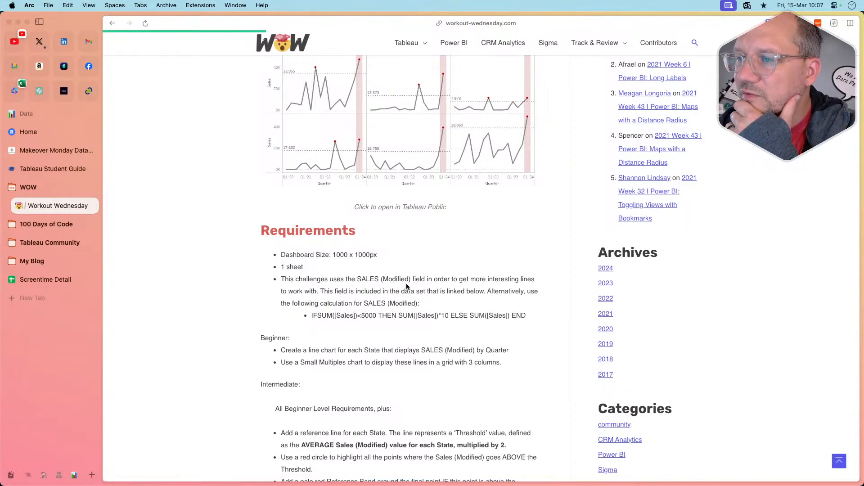
left_click_drag(525, 316, 311, 316)
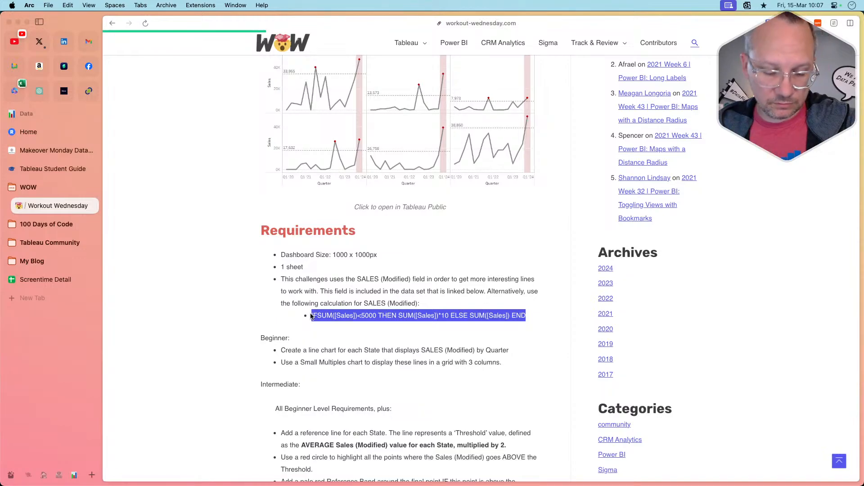
key("super+c")
key("super+Tab")
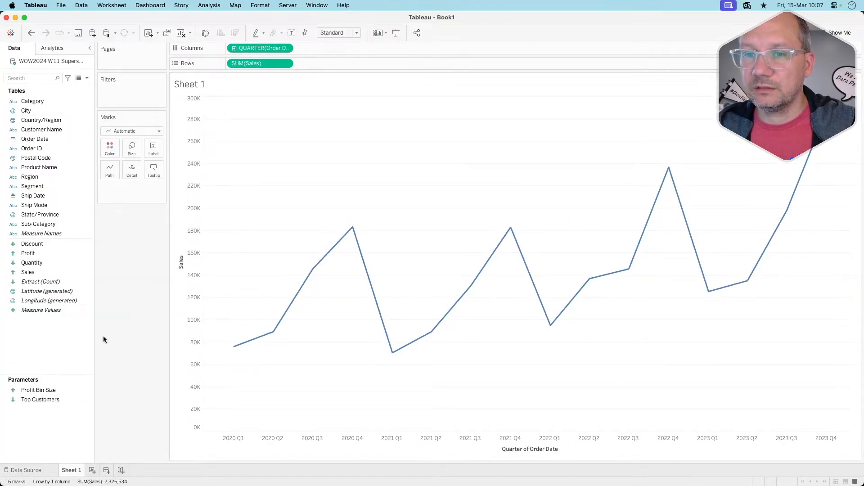
Step: Start a calculated field named Sales (Modified) and fill it with the copied IF/SUM formula
right_click(42, 325)
left_click(64, 333)
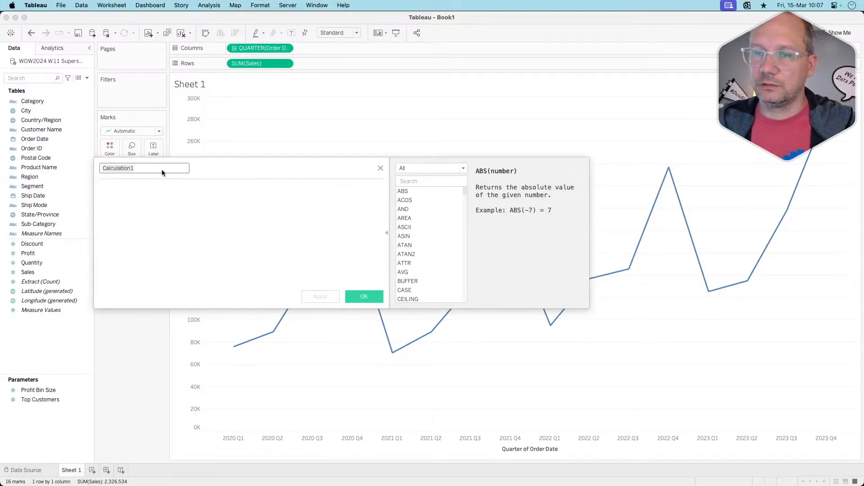
type("Sales ")
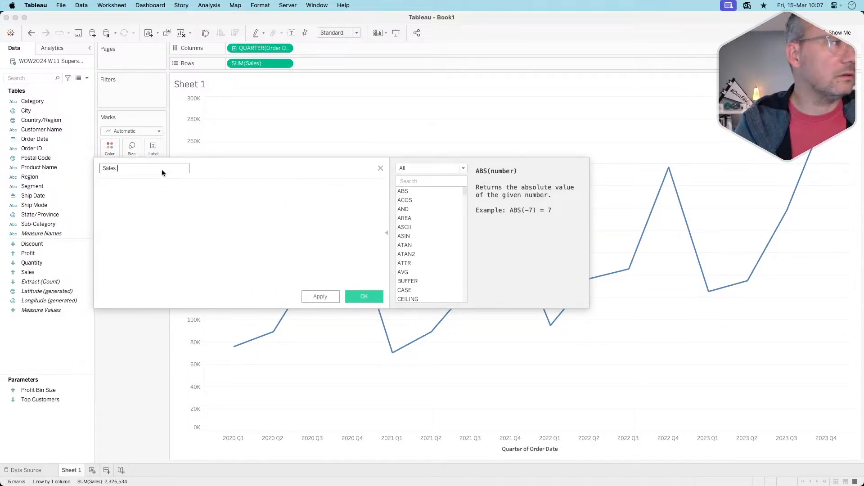
type("(Modi")
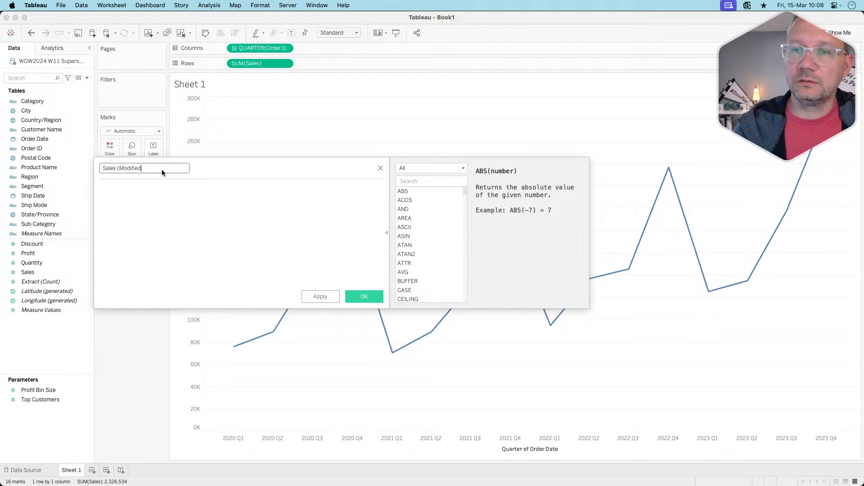
type("fied)")
left_click(150, 204)
key("super+v")
key("Escape")
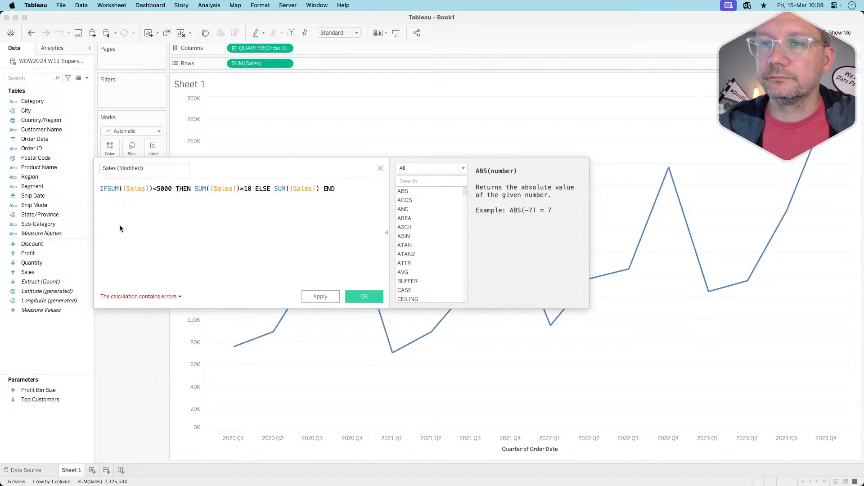
Step: Insert the missing space between IF and SUM, save the field, and replace Sales on Rows with Sales (Modified)
left_click(107, 189)
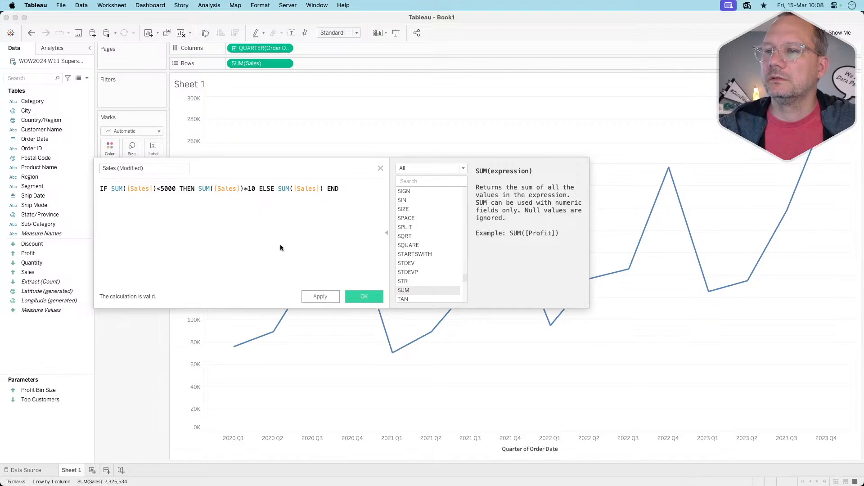
left_click(325, 296)
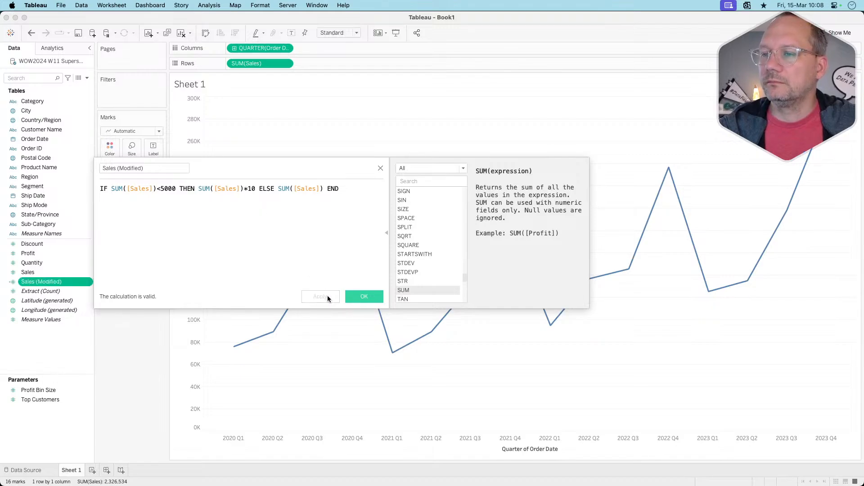
left_click(364, 295)
left_click_drag(45, 283, 252, 63)
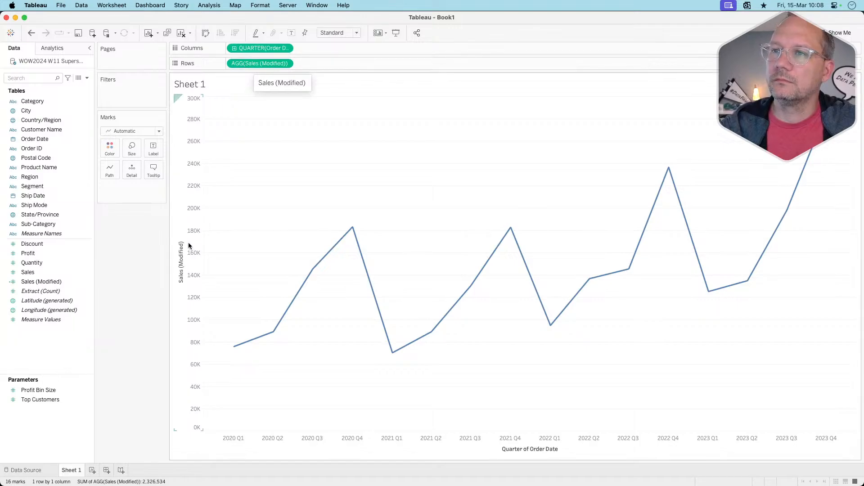
Step: Switch to the browser to re-examine the example small multiples grid and the Beginner requirements, and return to Tableau
key("super+Tab")
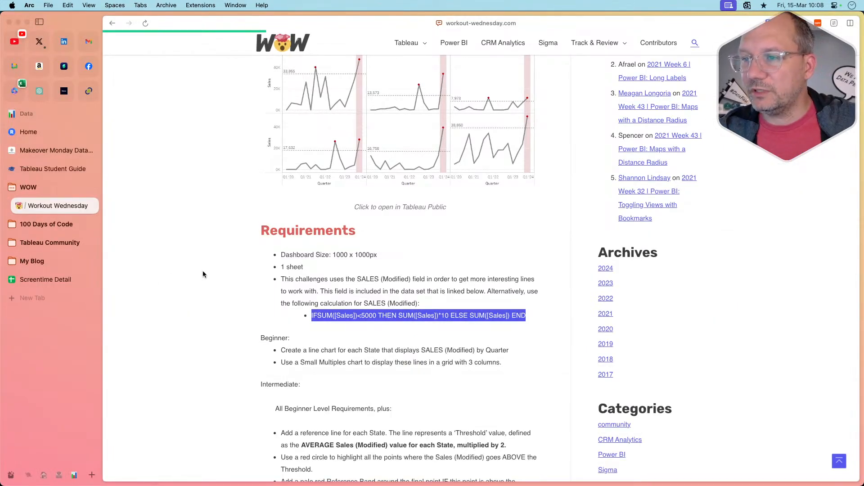
scroll(235, 300, "up", 5)
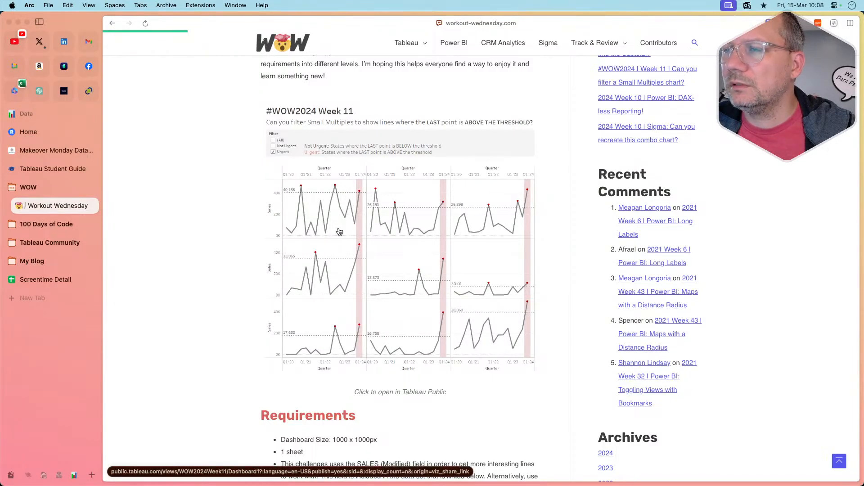
scroll(339, 231, "up", 3)
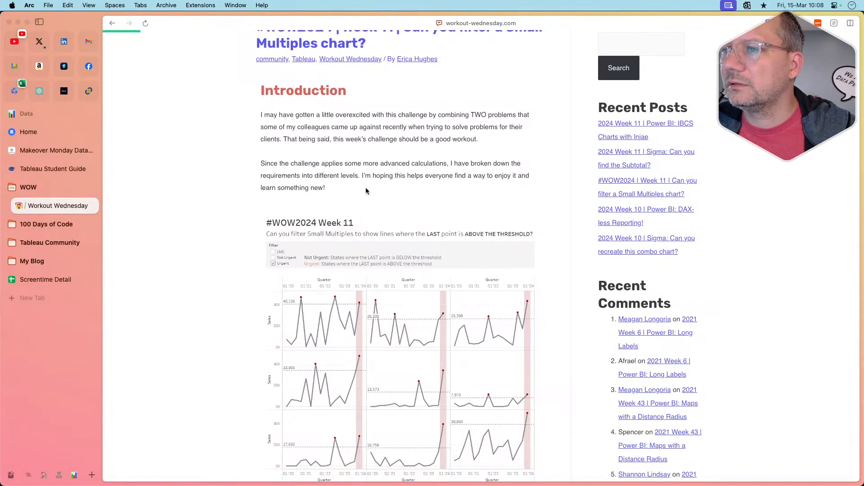
scroll(378, 186, "down", 3)
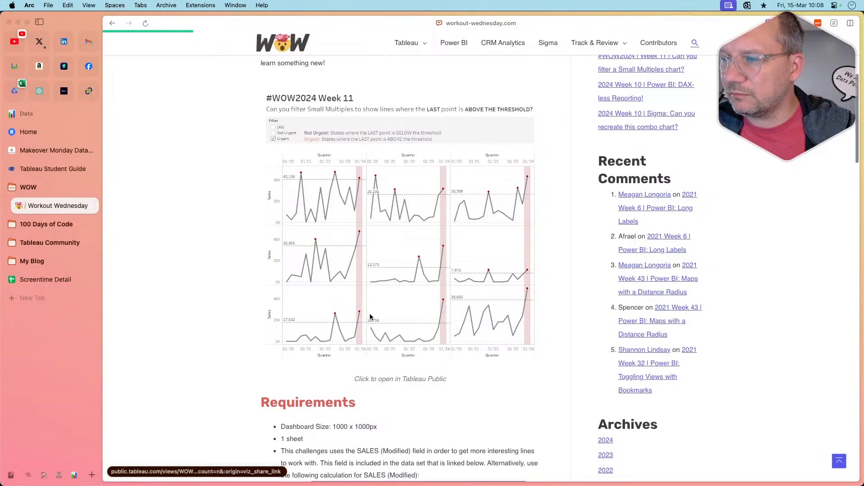
scroll(370, 317, "down", 3)
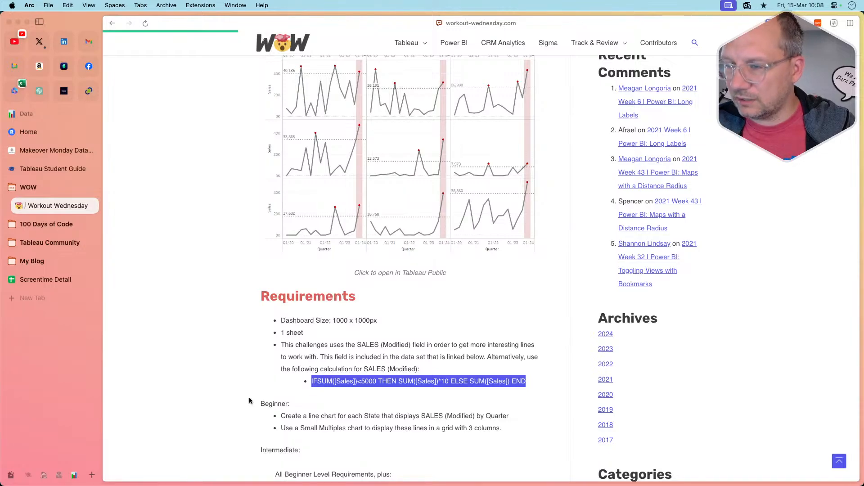
scroll(239, 419, "down", 1)
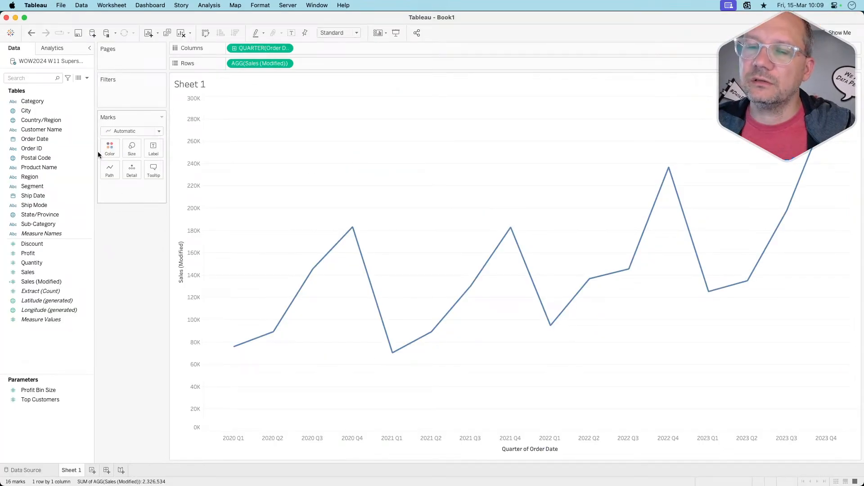
Step: Switch to the browser, look up "tableau trellis" in a new tab, and open phData's Trellis Chart in Tableau article
key("super+Tab")
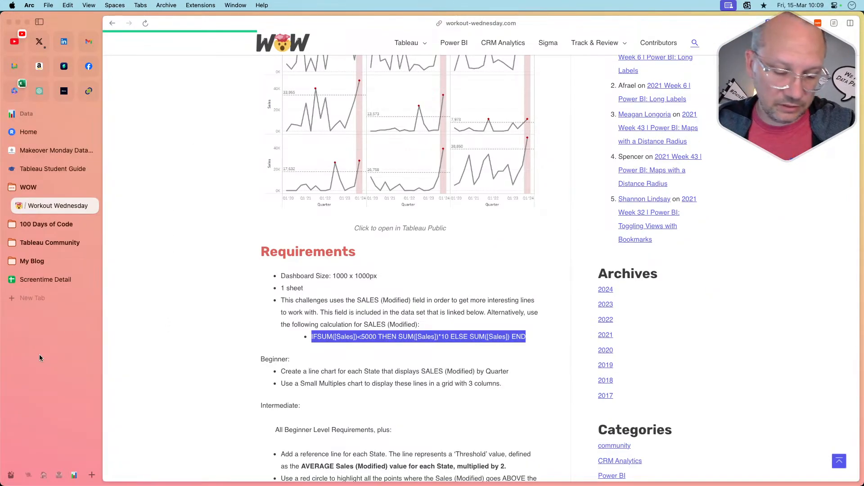
key("super+t")
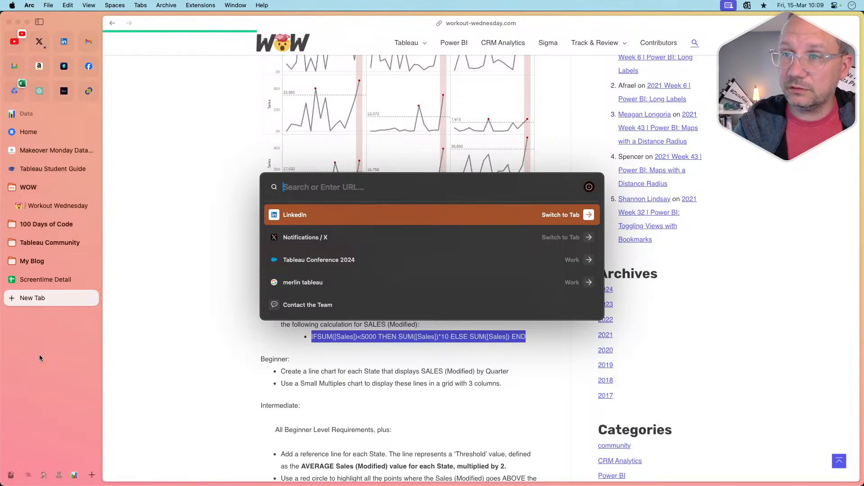
type("tableau ")
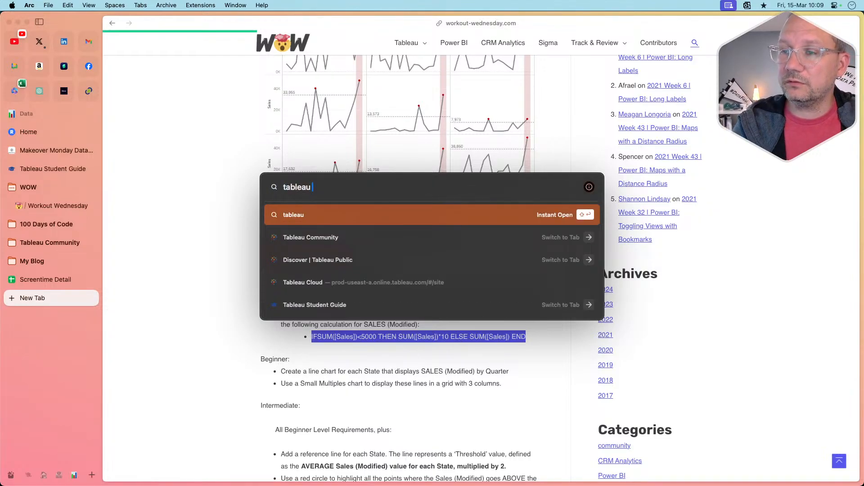
type("trellis")
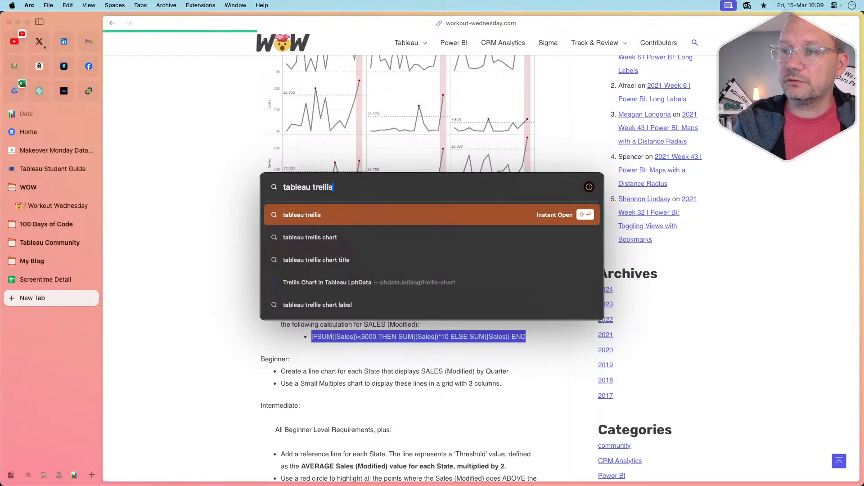
key("Down")
key("Down")
key("Down")
key("Return")
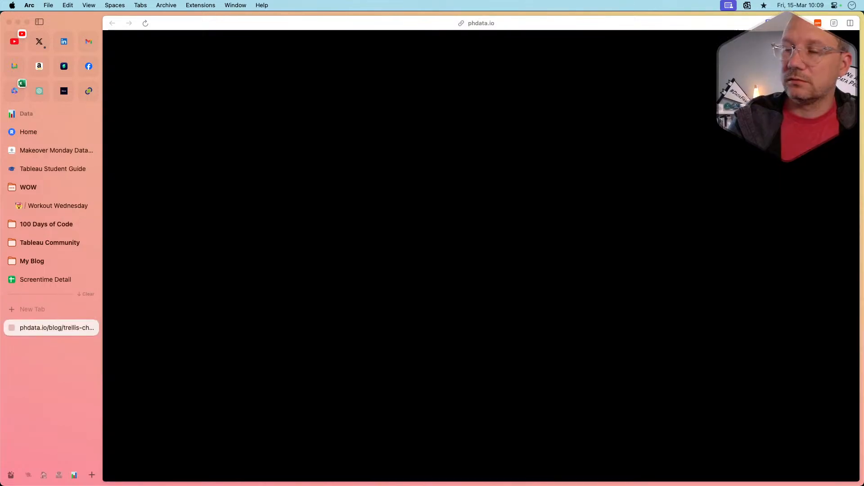
Step: Copy the INDEX() calculation from Step 1 of the article and create a calculated field named Index from it in Tableau
scroll(246, 314, "down", 5)
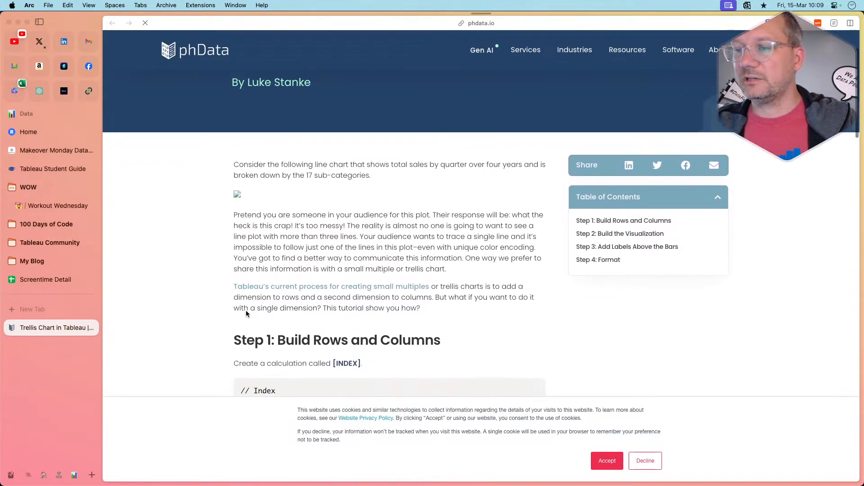
scroll(266, 293, "down", 2)
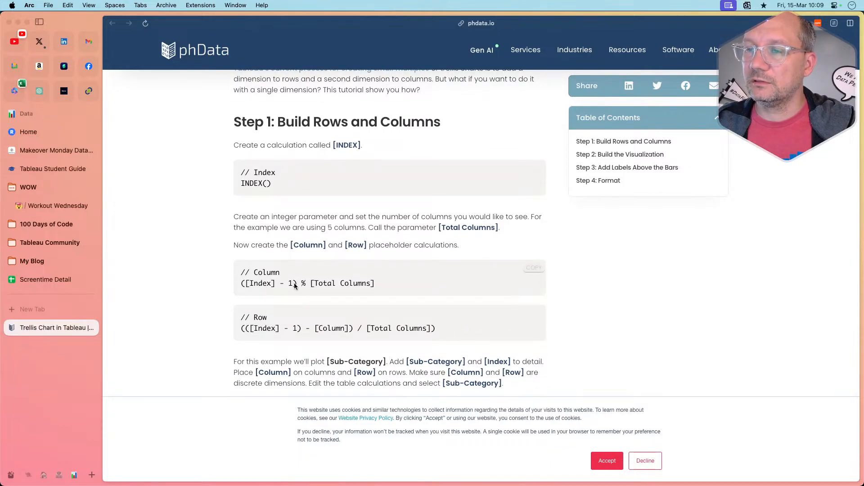
left_click_drag(275, 187, 214, 166)
key("super+c")
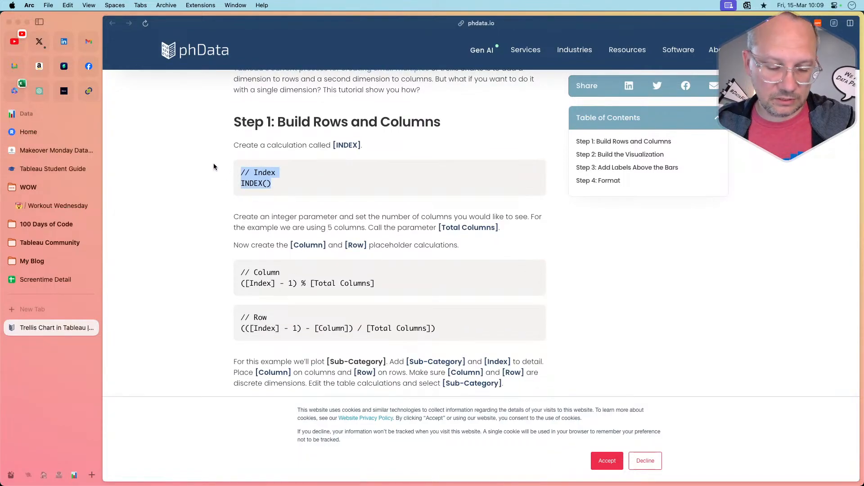
key("super+Tab")
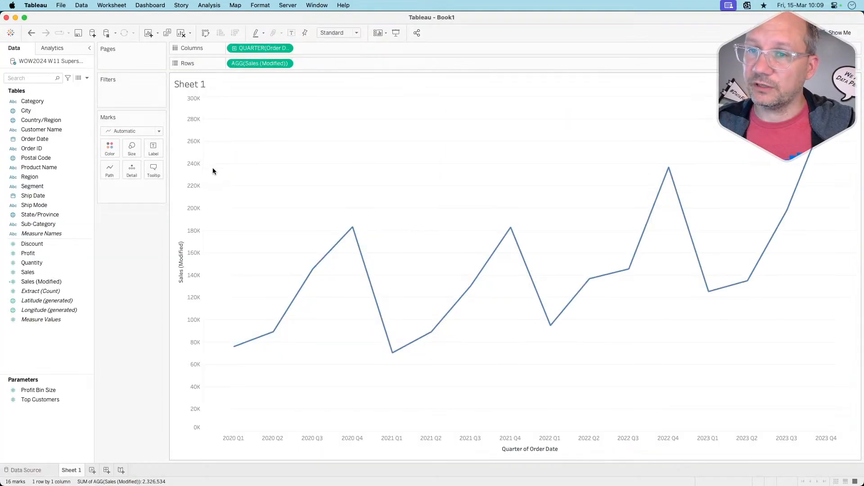
right_click(52, 359)
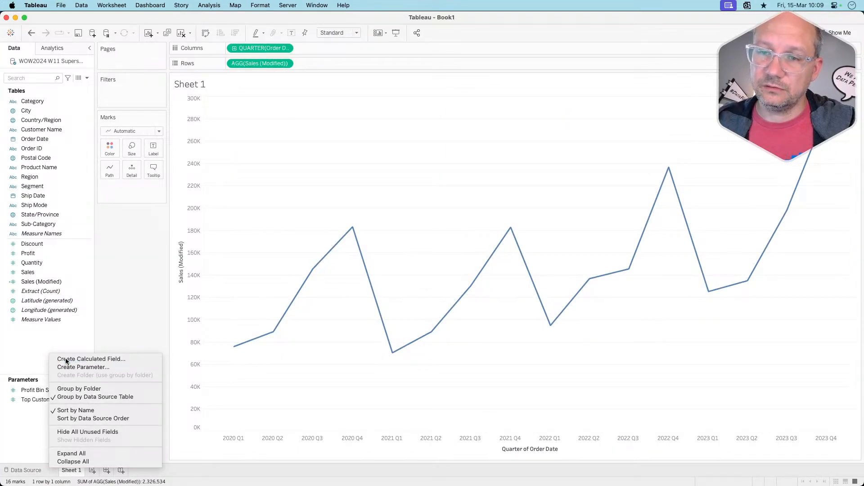
left_click(65, 360)
type("Index")
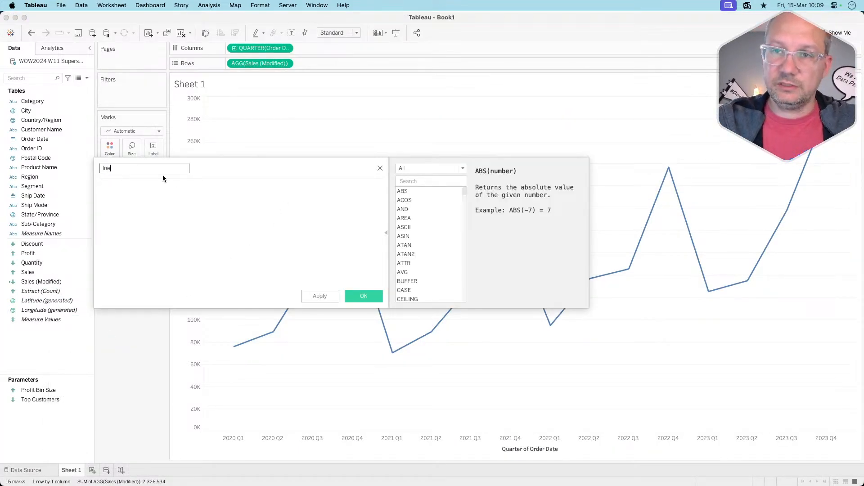
key("Tab")
key("super+v")
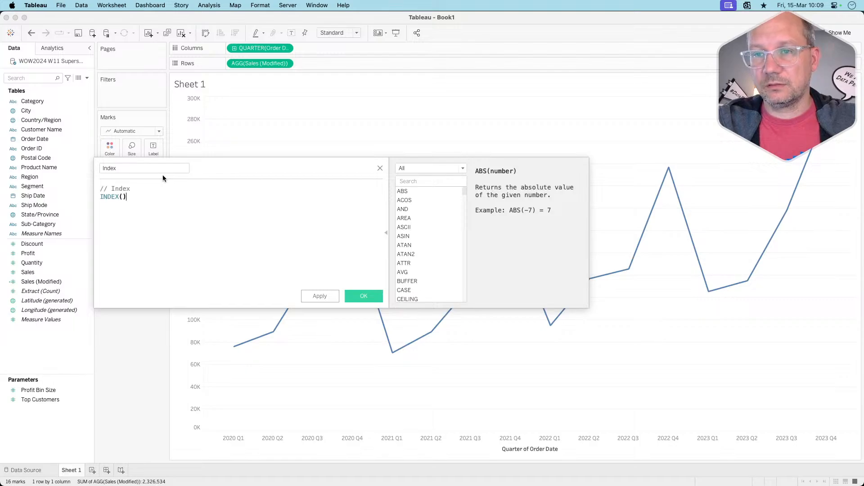
left_click(363, 296)
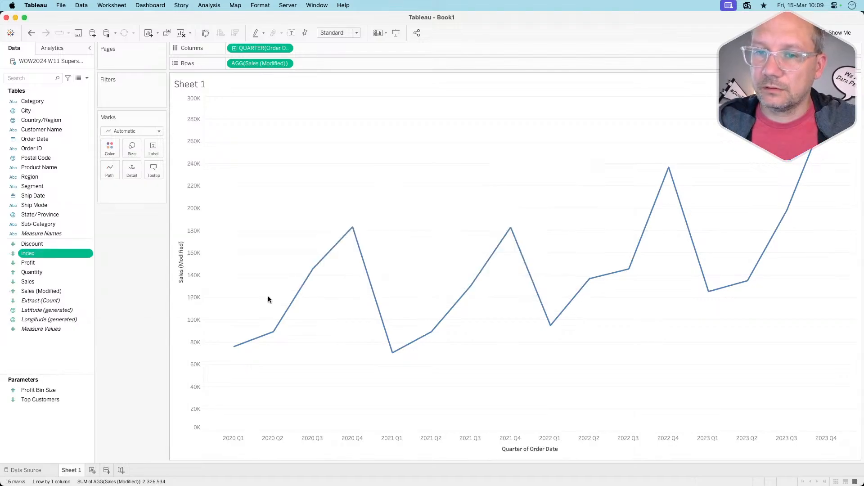
Step: Switch to the browser, copy the Column calculation from Step 1 of the trellis article, and return to Tableau
key("super+Tab")
left_click_drag(376, 285, 215, 277)
key("super+c")
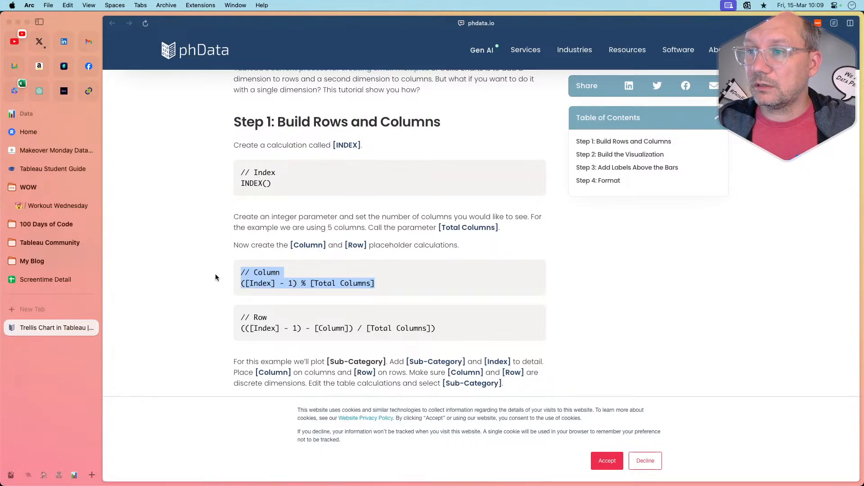
key("super+Tab")
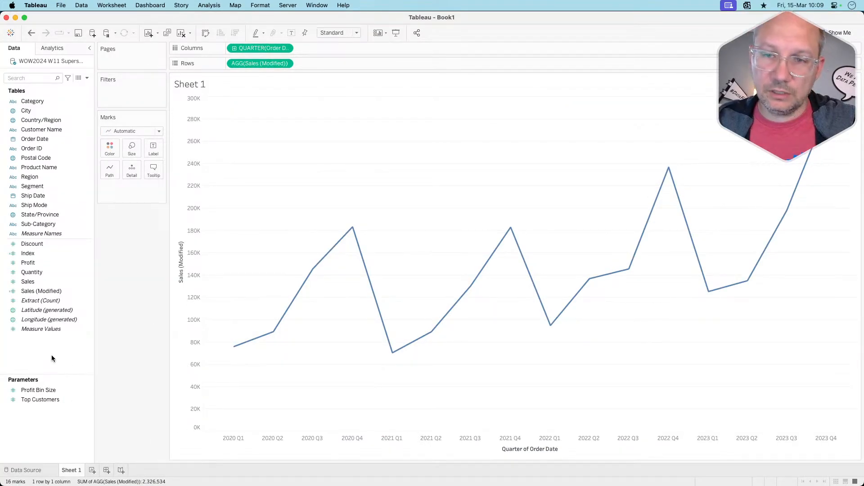
Step: Create a calculated field named Column from the copied formula, replacing [Total Columns] with 3, and save it
right_click(52, 354)
left_click(67, 361)
type("Column")
key("Tab")
key("super+v")
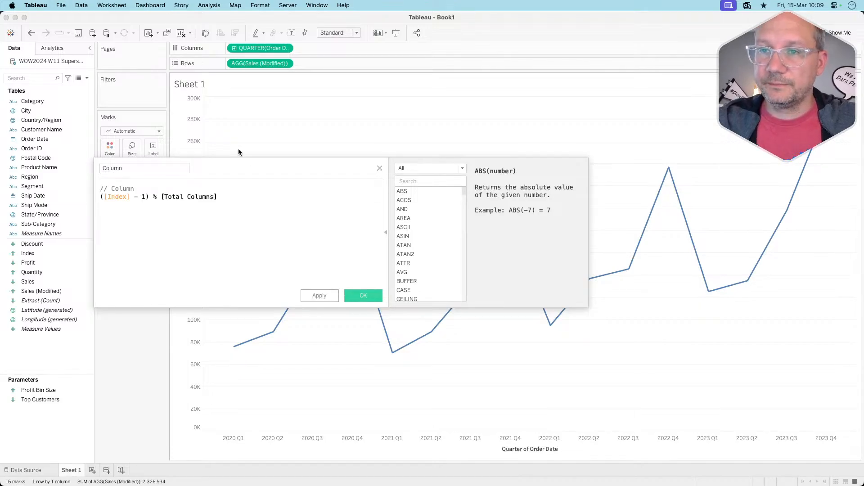
double_click(205, 199)
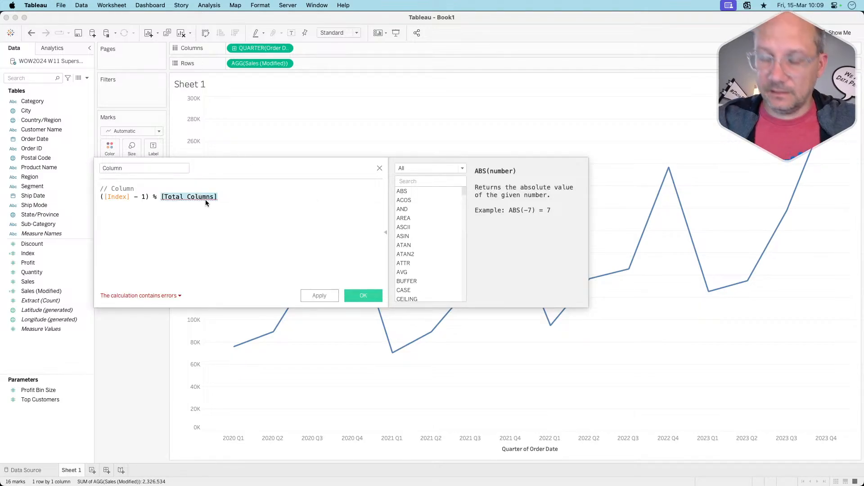
type("3")
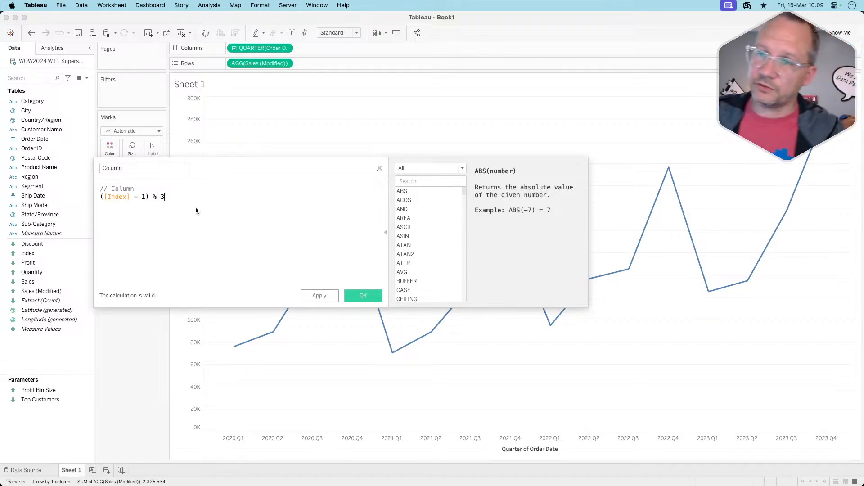
left_click(362, 295)
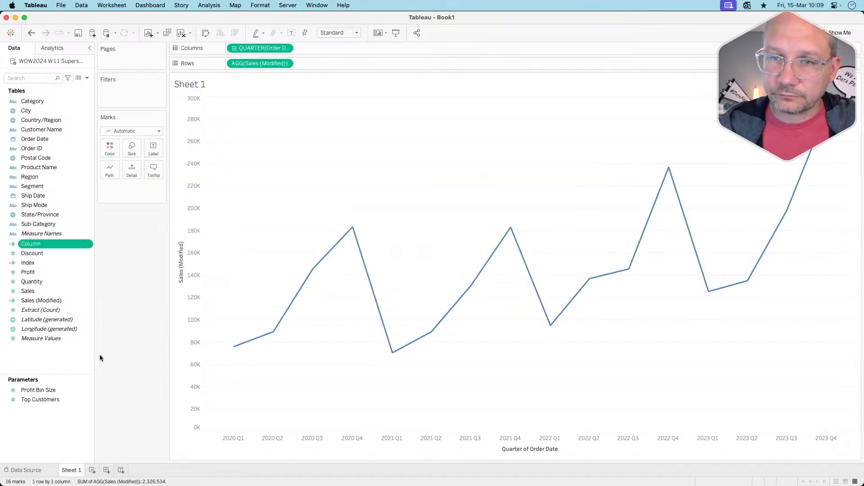
Step: Switch to the browser, copy the Row calculation from the trellis article, and return to Tableau
key("super+Tab")
left_click_drag(435, 332, 223, 312)
key("super+c")
key("super+Tab")
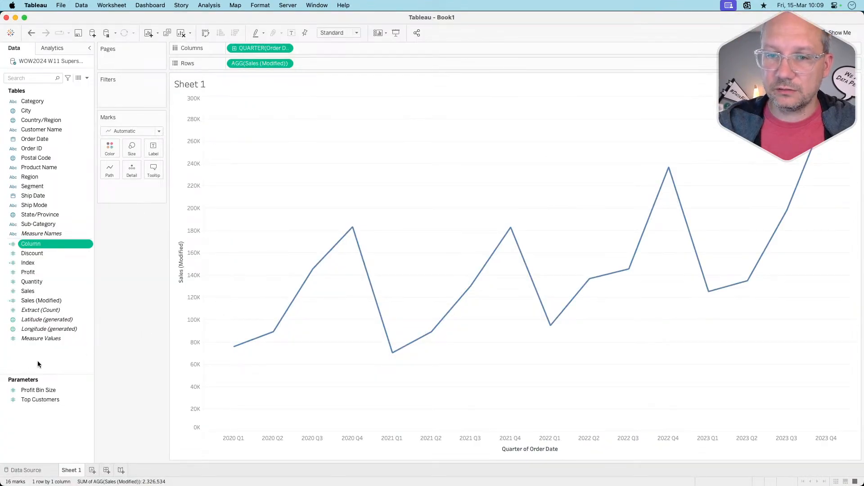
Step: Create a calculated field named Row containing the copied formula
right_click(39, 359)
left_click(104, 367)
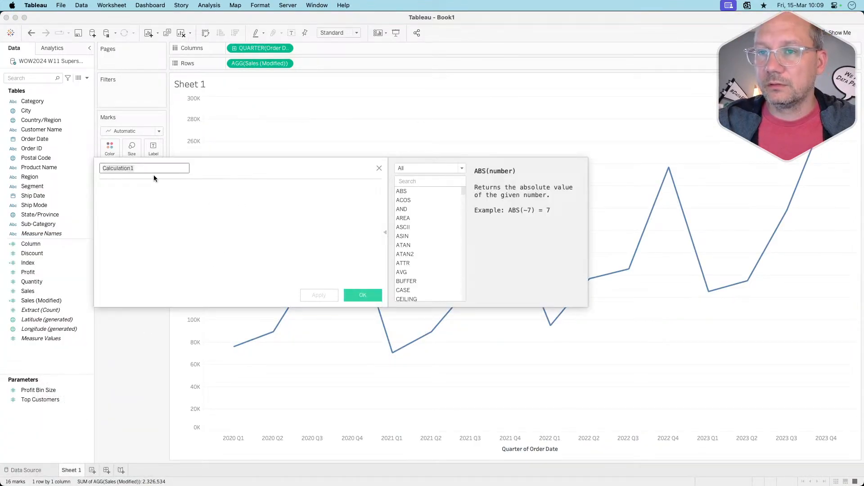
type("Row")
key("Tab")
key("super+v")
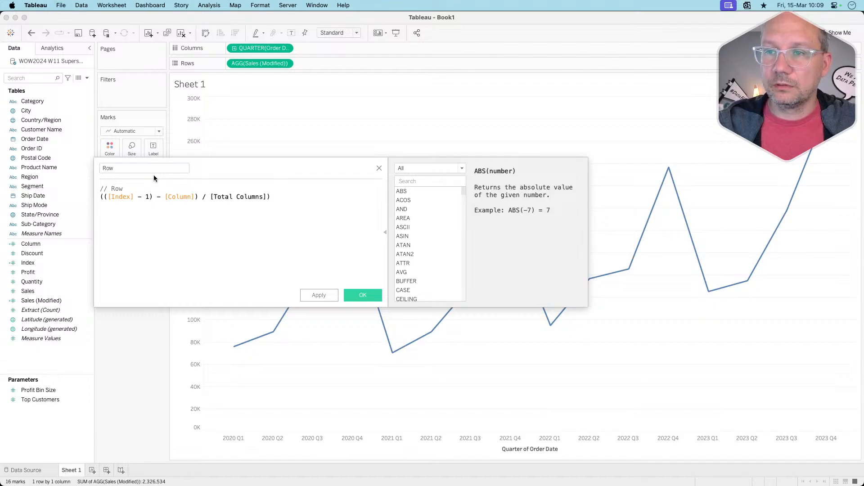
double_click(242, 194)
type("3")
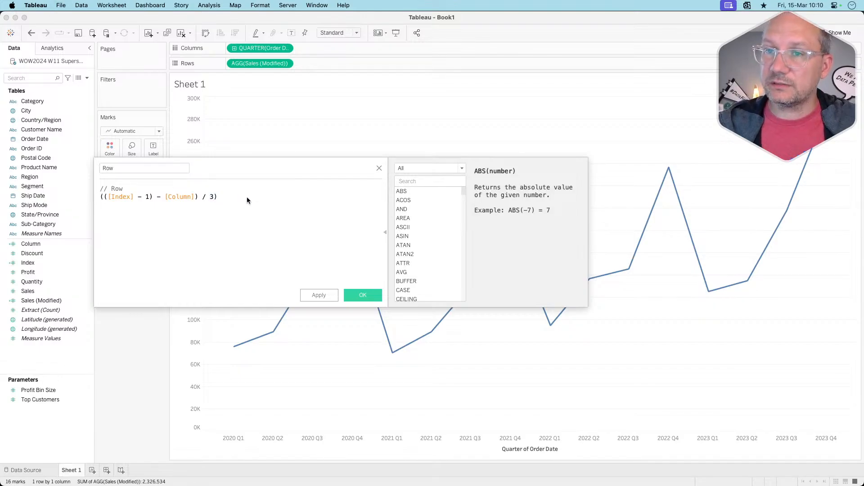
key("super+z")
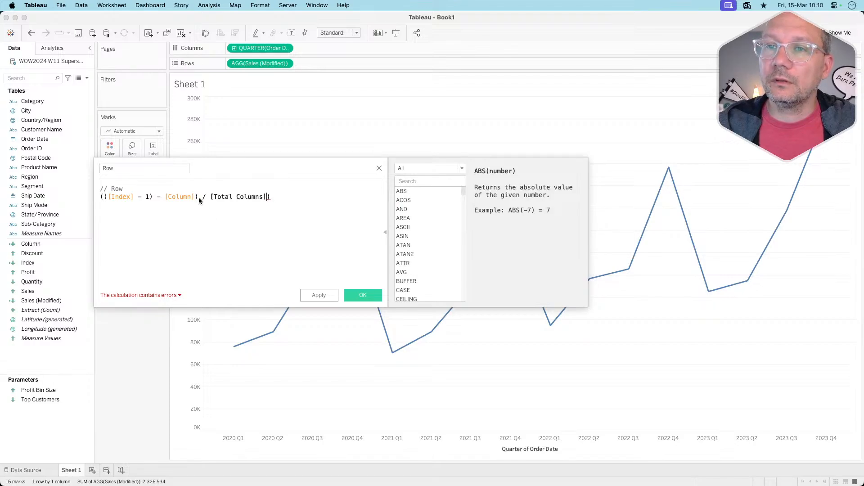
Step: Remove the closing parenthesis after [Column] in the Row formula, replace [Total Columns] with 3, and save the field
left_click(198, 197)
key("BackSpace")
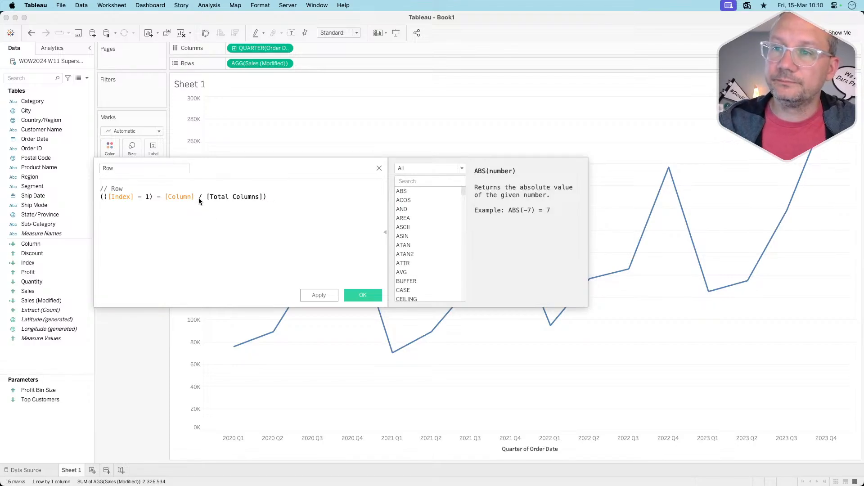
double_click(236, 197)
type("3")
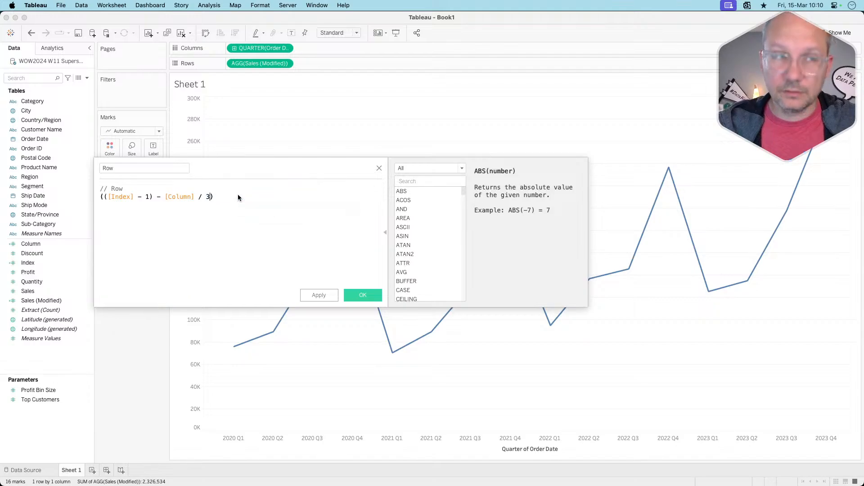
left_click(364, 295)
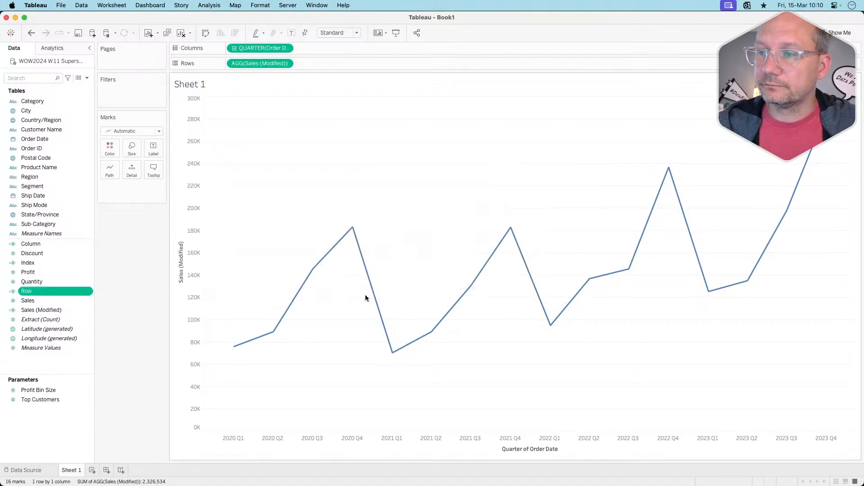
Step: Convert the Column and Row fields to discrete, placing Column first on Columns and Row first on Rows
right_click(47, 244)
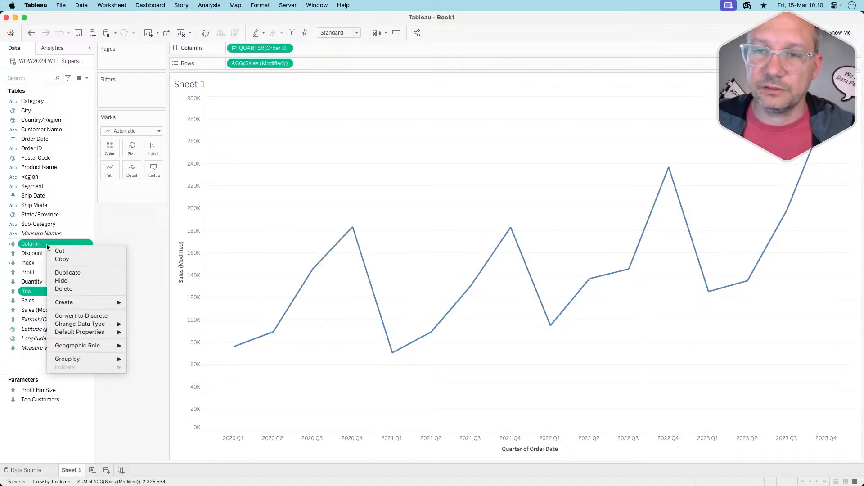
left_click(70, 315)
left_click_drag(49, 245, 230, 48)
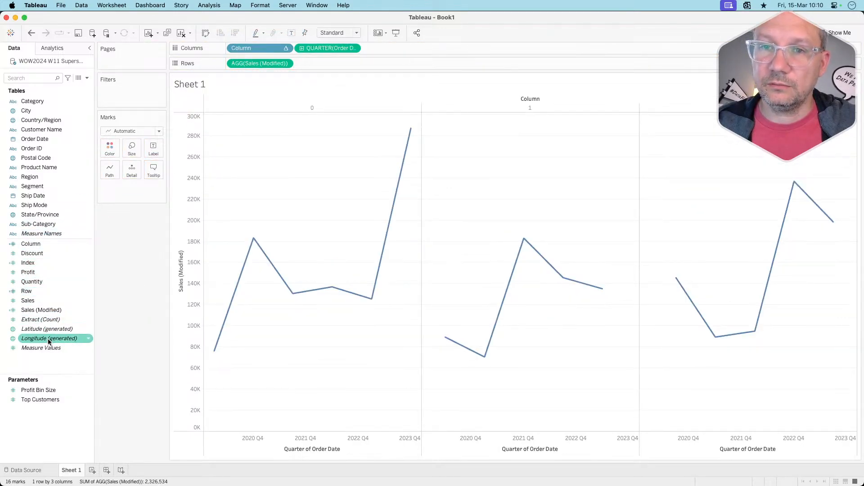
left_click_drag(36, 290, 227, 61)
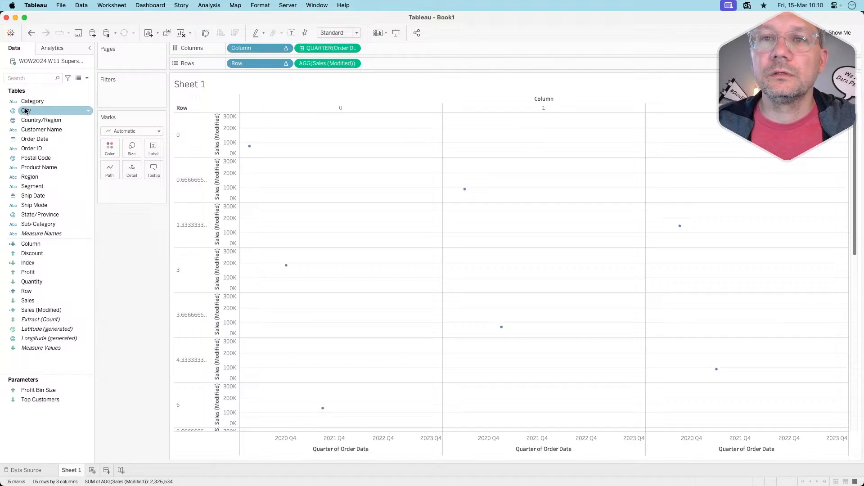
Step: Add State/Province to Detail on the Marks card
mouse_move(35, 217)
left_mouse_down()
mouse_move(106, 175)
mouse_move(107, 147)
mouse_move(149, 169)
mouse_move(117, 173)
mouse_move(134, 196)
mouse_move(117, 171)
mouse_move(102, 233)
mouse_move(110, 173)
mouse_move(131, 162)
mouse_move(111, 155)
mouse_move(151, 165)
mouse_move(115, 176)
mouse_move(44, 219)
left_mouse_up()
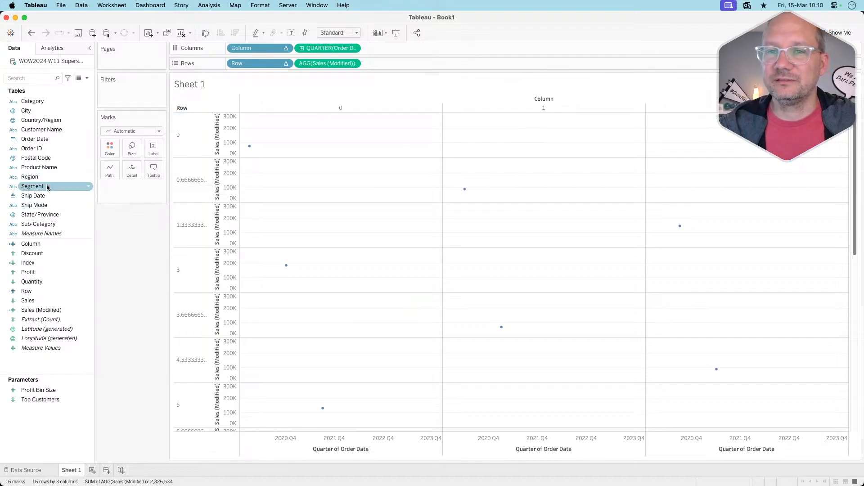
mouse_move(42, 217)
left_mouse_down()
mouse_move(109, 179)
mouse_move(45, 211)
left_mouse_up()
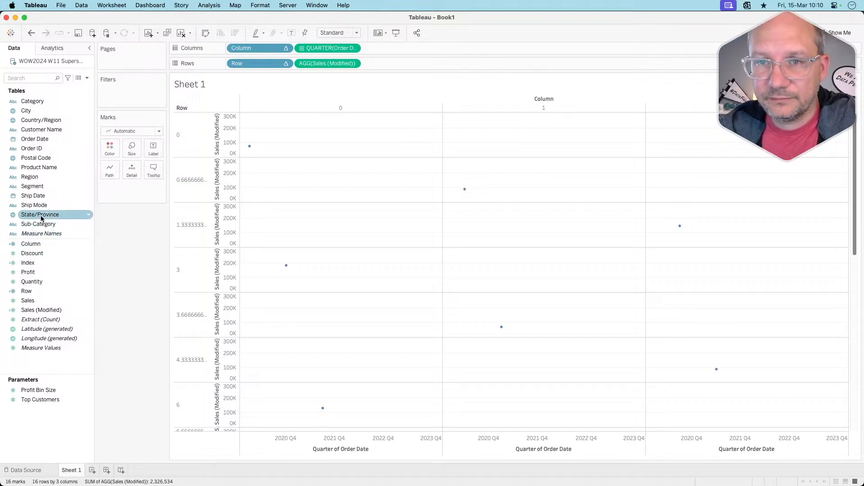
left_click_drag(54, 214, 106, 173)
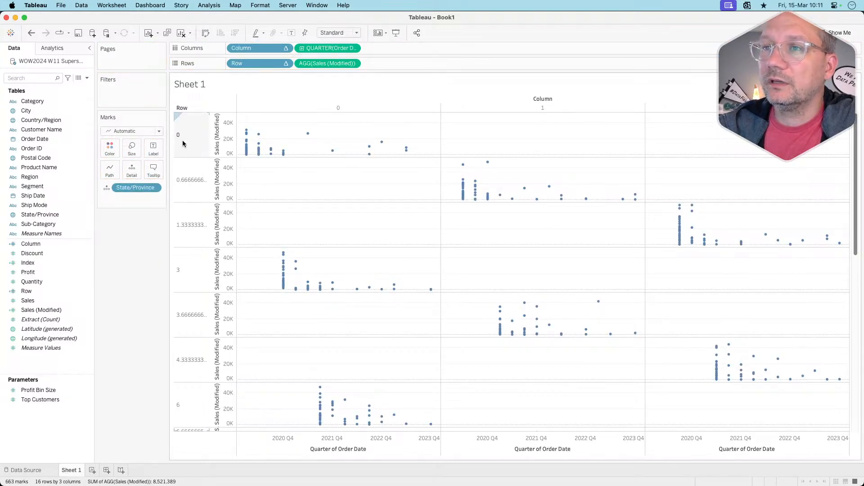
Step: Try setting the quarterly Order Date on Columns to Attribute, and undo the change
left_click(353, 48)
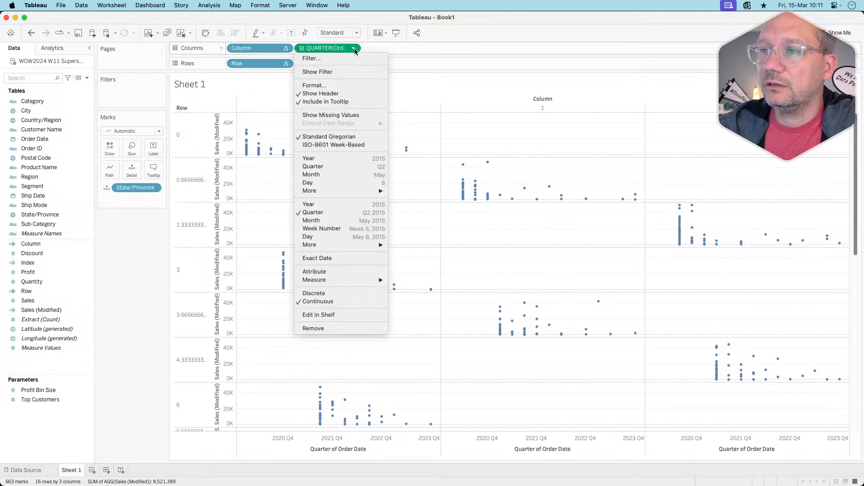
left_click(339, 272)
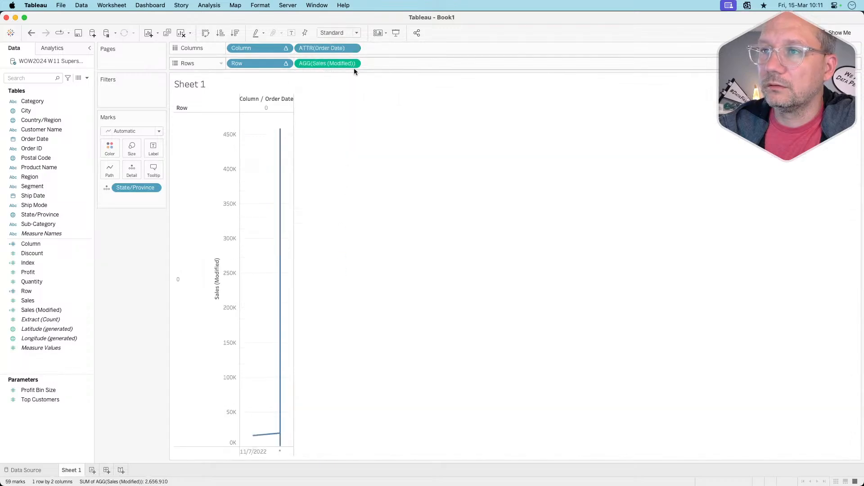
left_click(354, 48)
left_click(353, 49)
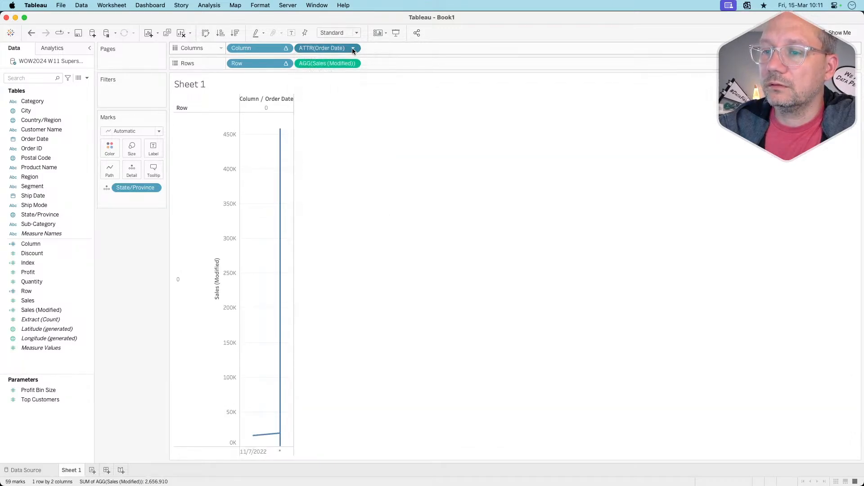
key("ctrl+z")
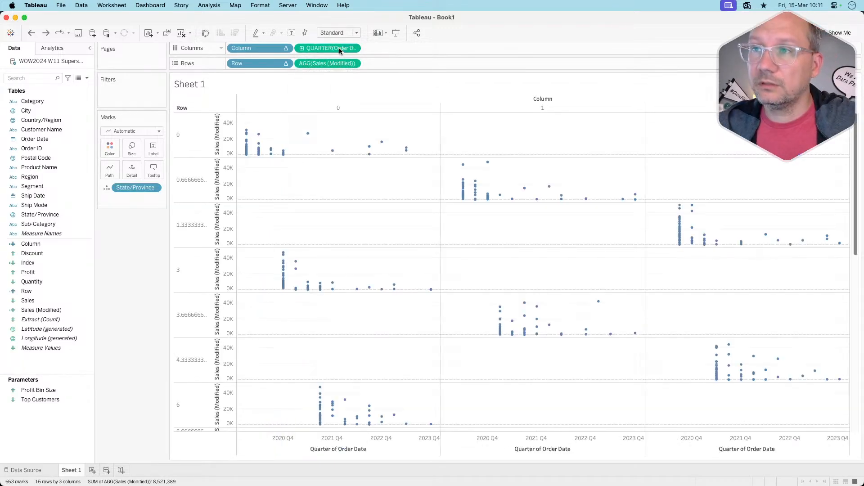
Step: Edit the Column table calculation to compute using specific dimensions, including State/Province along with Quarter of Order Date
left_click(286, 48)
mouse_move(279, 165)
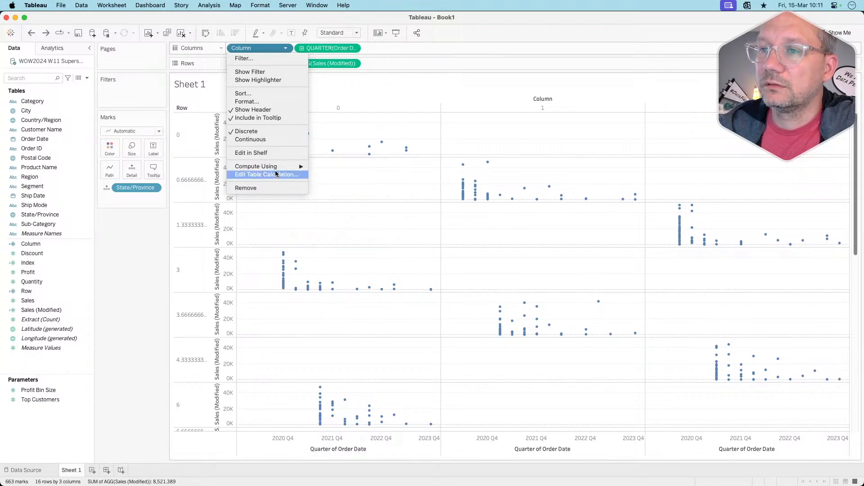
left_click(270, 174)
left_click(661, 221)
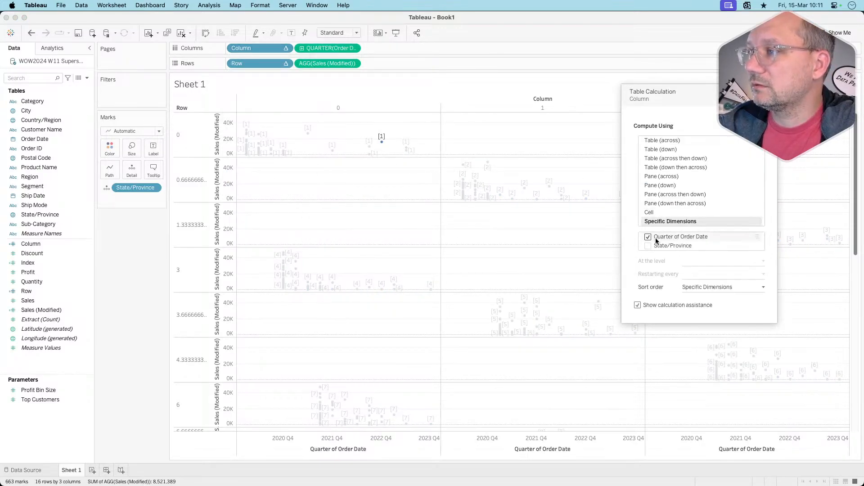
left_click(647, 246)
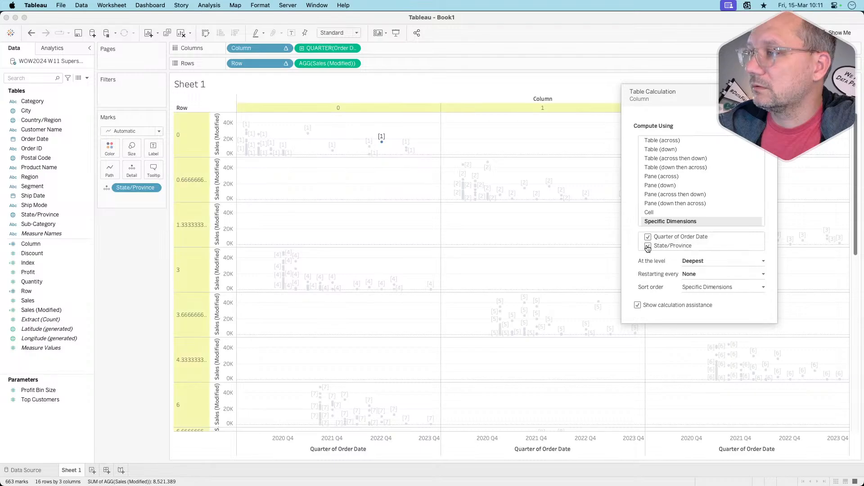
Step: Check the level and restart options of the Column table calculation, and move State/Province above Quarter of Order Date
left_click(702, 263)
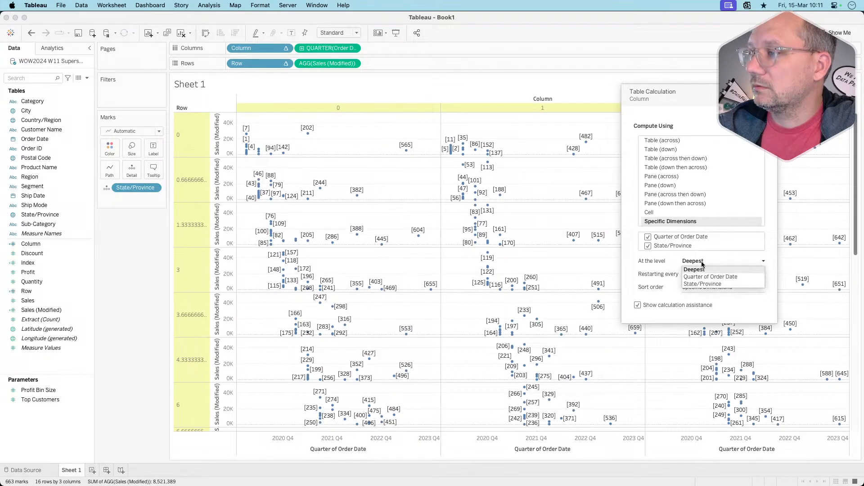
left_click(704, 269)
left_click(699, 276)
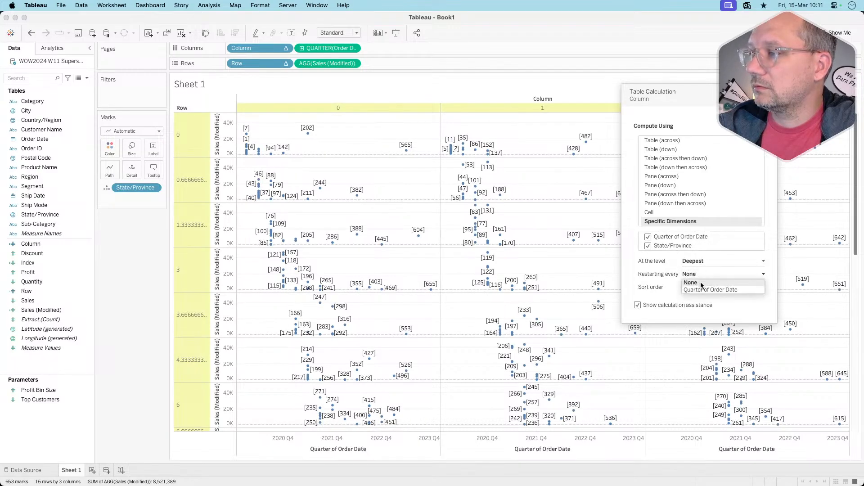
left_click(699, 258)
left_click_drag(676, 247, 676, 237)
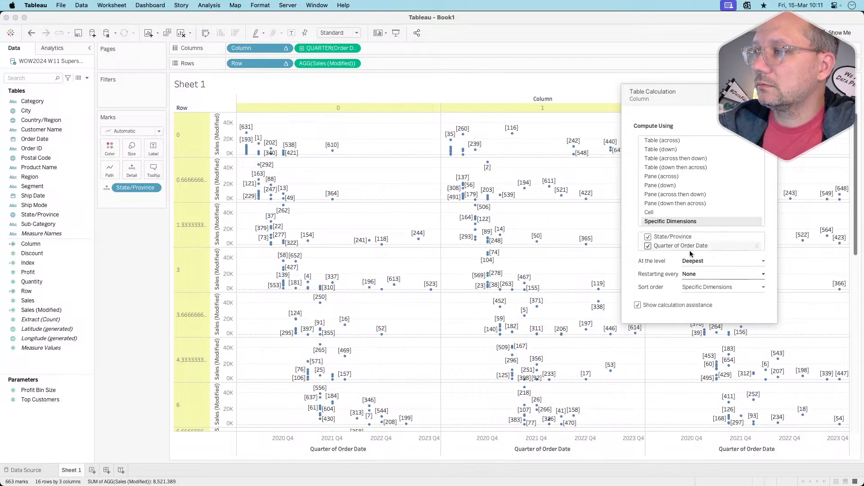
Step: Exclude Quarter of Order Date so Column computes along State/Province only, and close the table calculation settings
left_click(705, 273)
left_click(699, 288)
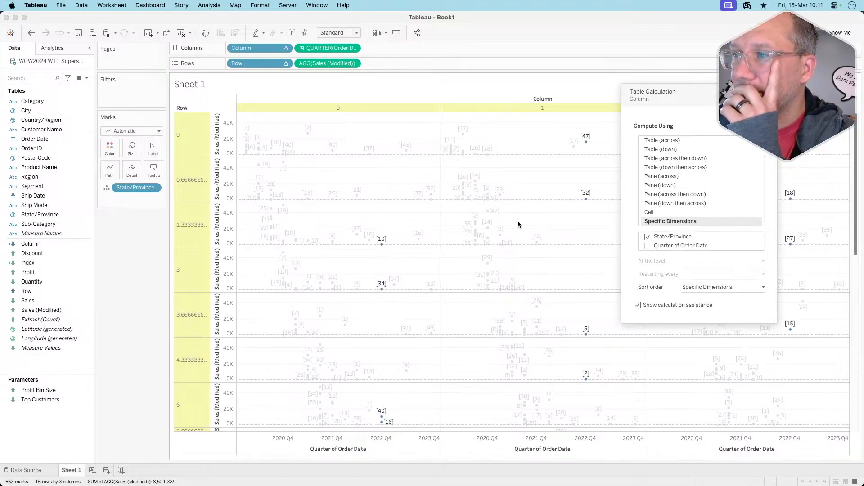
left_click(768, 92)
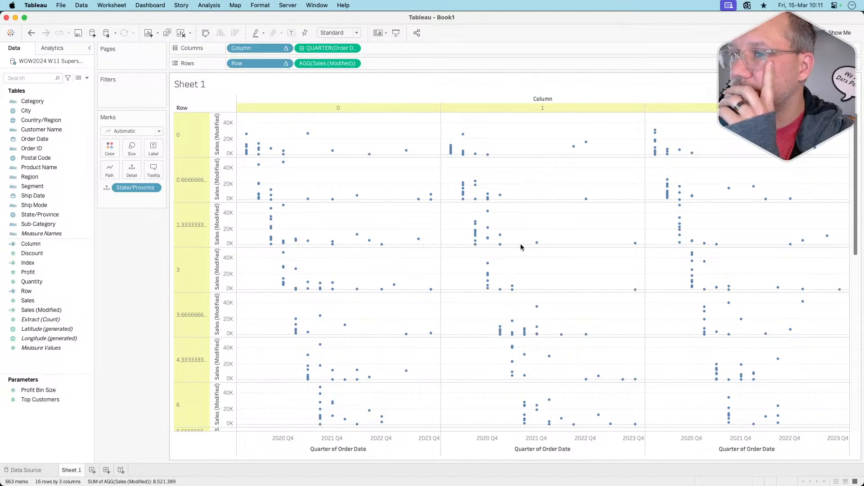
Step: Set the Row table calculation to specific dimensions along State/Province only, with State/Province above Quarter of Order Date, and review the resulting panes
mouse_move(246, 140)
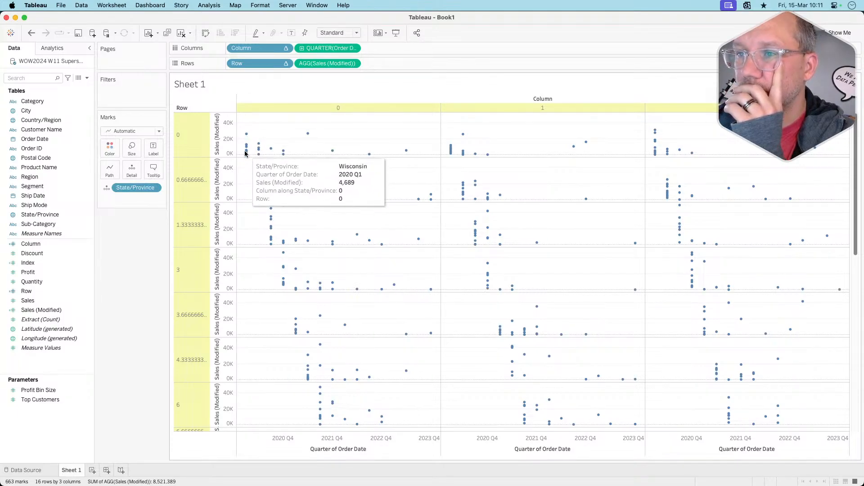
left_click(285, 63)
left_click(277, 193)
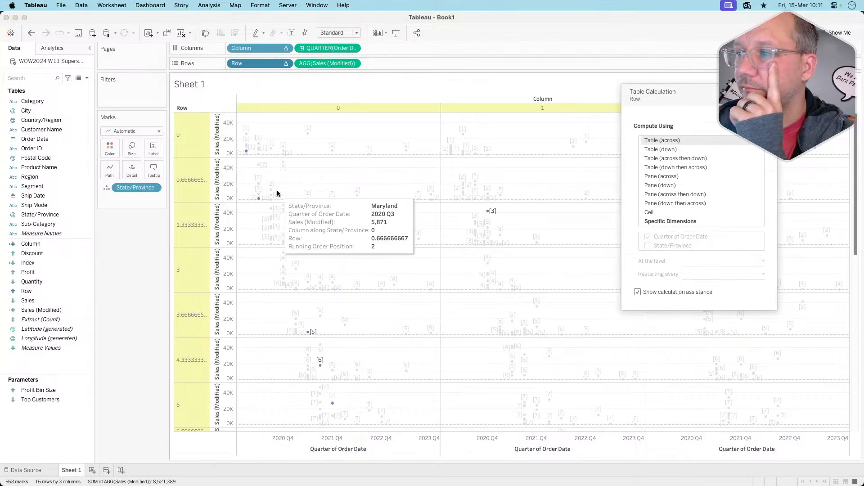
left_click(671, 222)
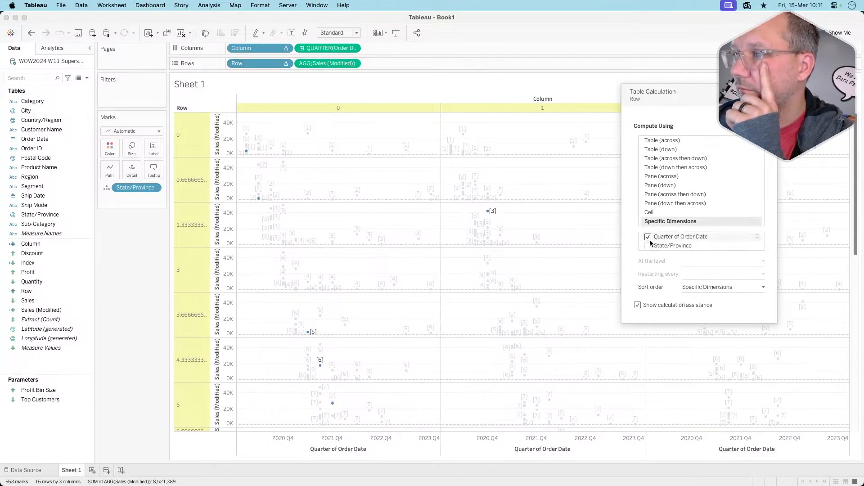
left_click(648, 246)
left_click_drag(657, 246, 656, 235)
left_click(649, 246)
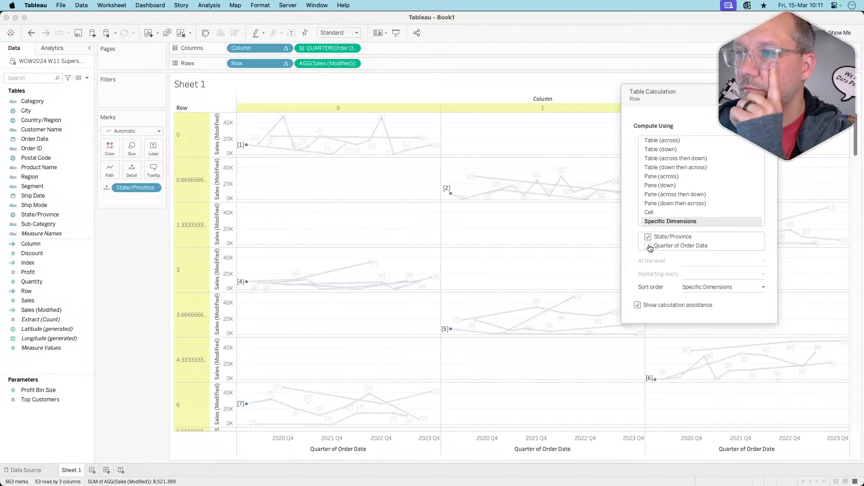
left_click(393, 191)
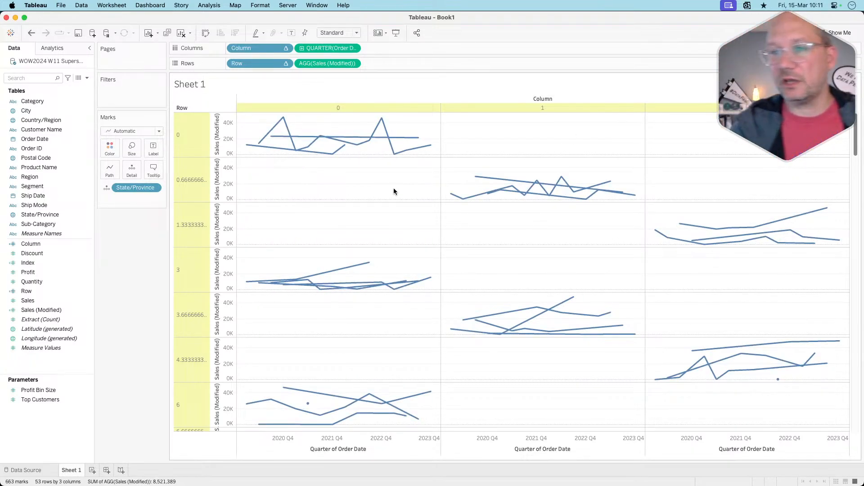
scroll(215, 314, "down", 10)
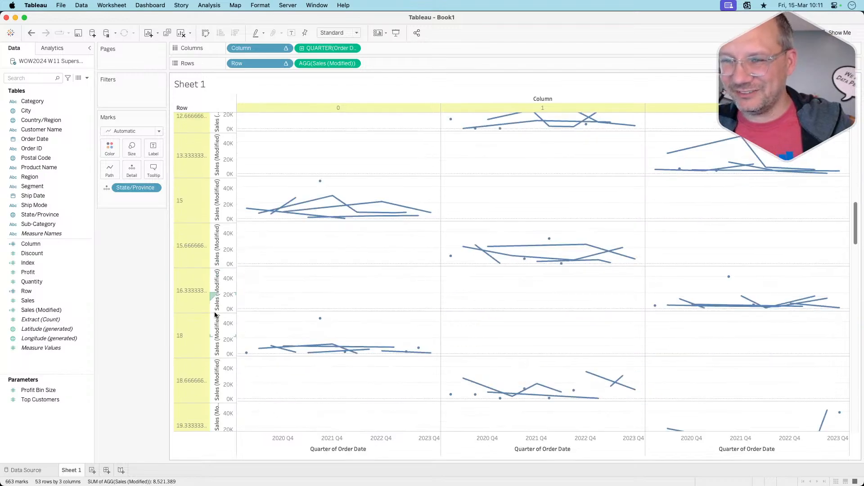
scroll(215, 315, "up", 10)
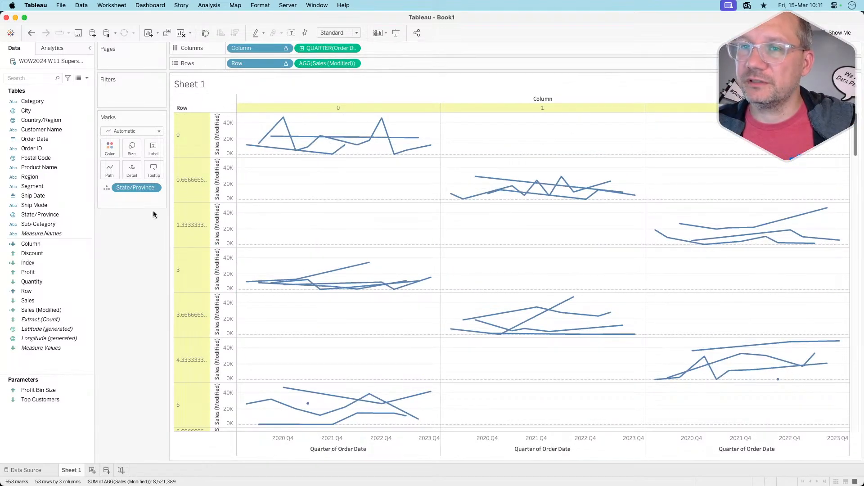
left_click(87, 78)
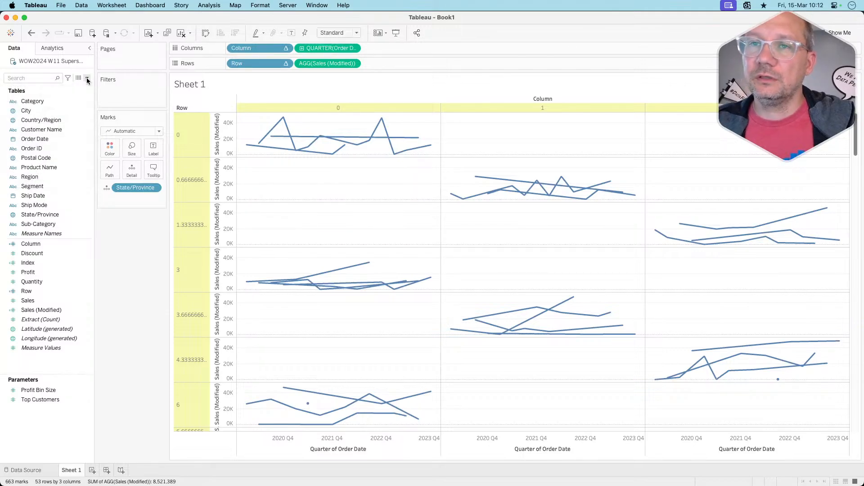
left_click(87, 79)
left_click(347, 50)
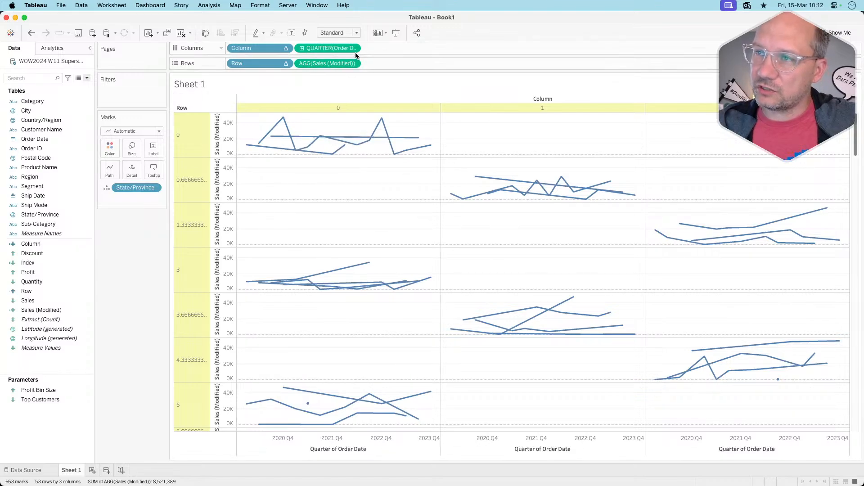
Step: Create a new worksheet with Order Date on Columns as continuous quarters
left_click(92, 470)
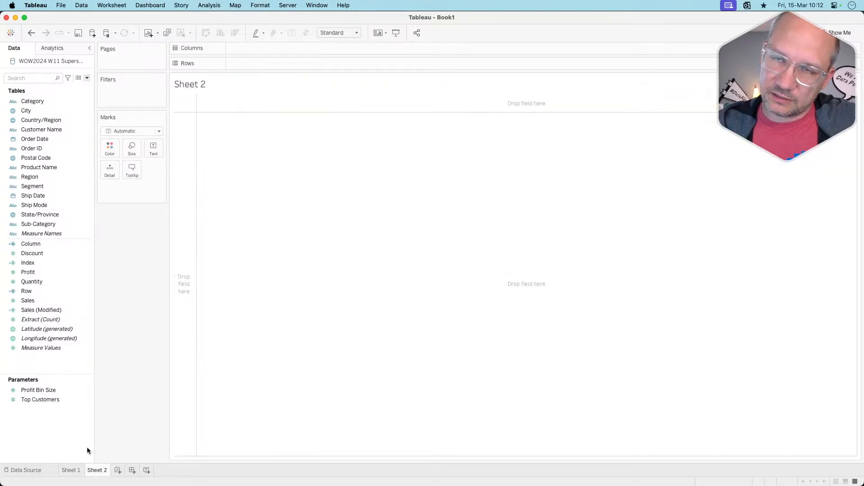
left_click_drag(43, 139, 296, 47)
left_click(286, 48)
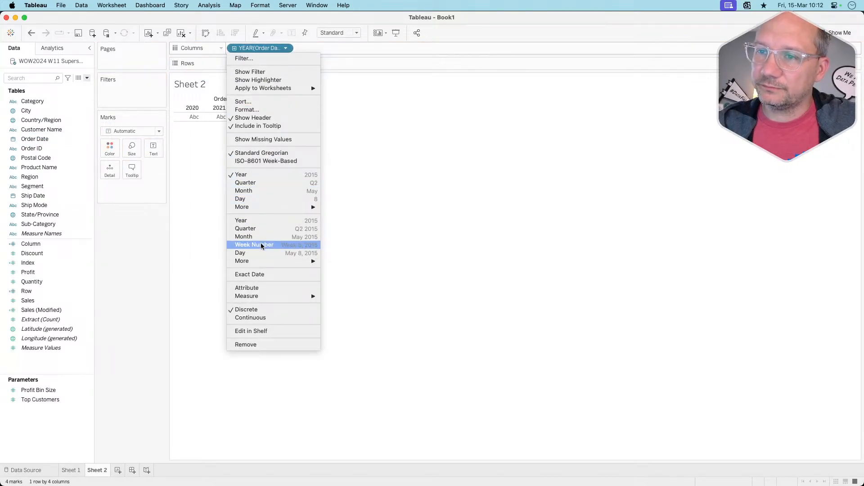
left_click(262, 229)
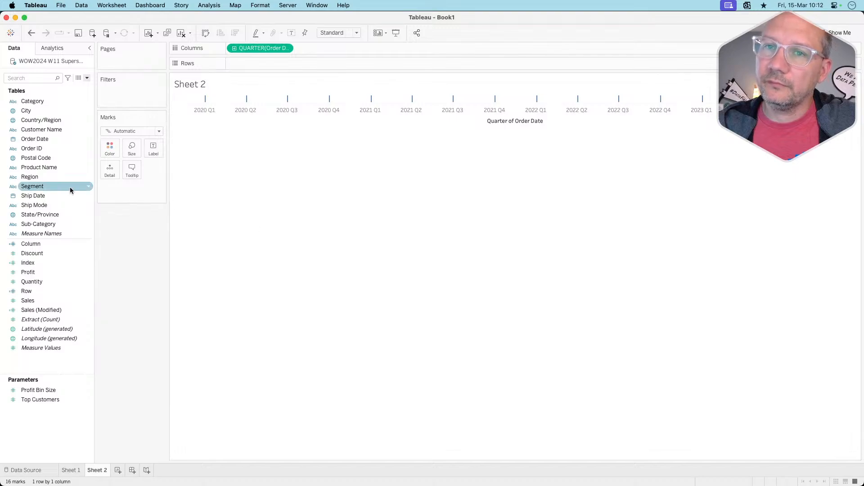
Step: Add State/Province to Rows on the new sheet, look over which quarters each state has, and return to Sheet 1
mouse_move(53, 300)
left_mouse_down()
mouse_move(137, 199)
mouse_move(48, 285)
mouse_move(42, 302)
left_mouse_up()
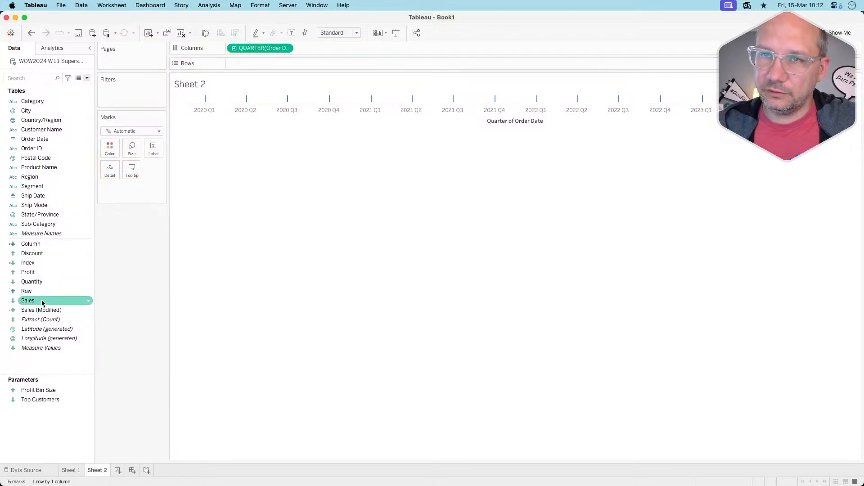
left_click_drag(43, 215, 277, 63)
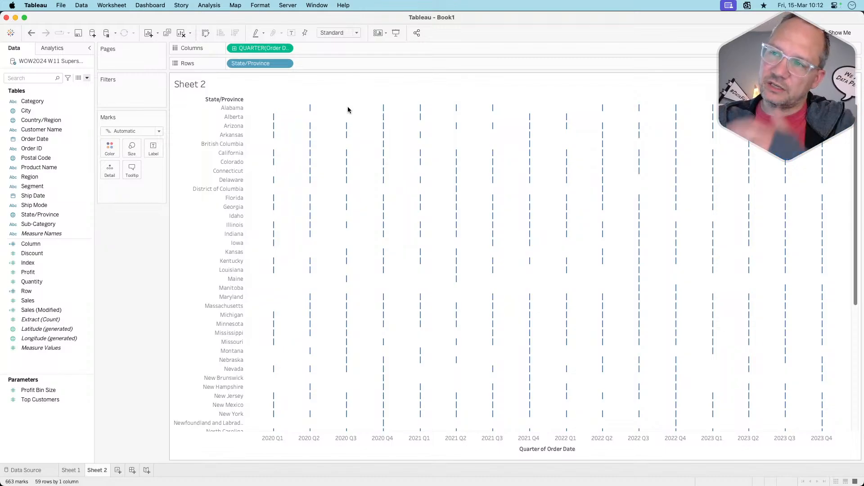
scroll(333, 306, "down", 5)
scroll(341, 311, "down", 5)
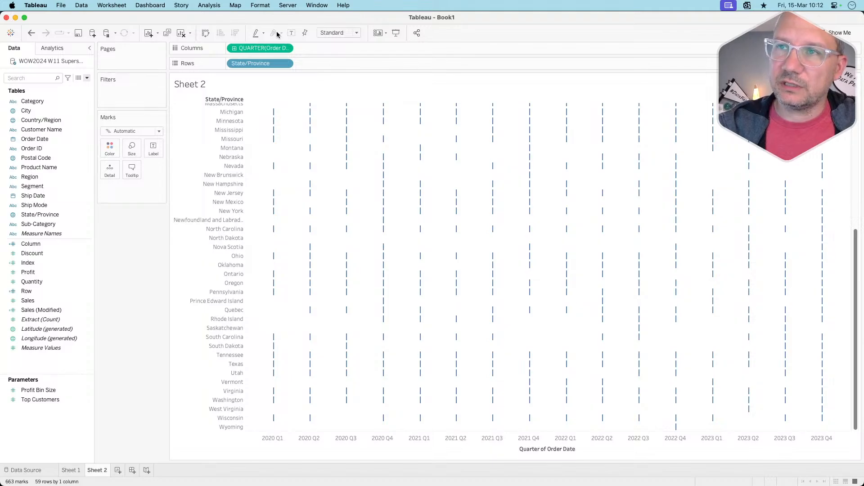
left_click(71, 470)
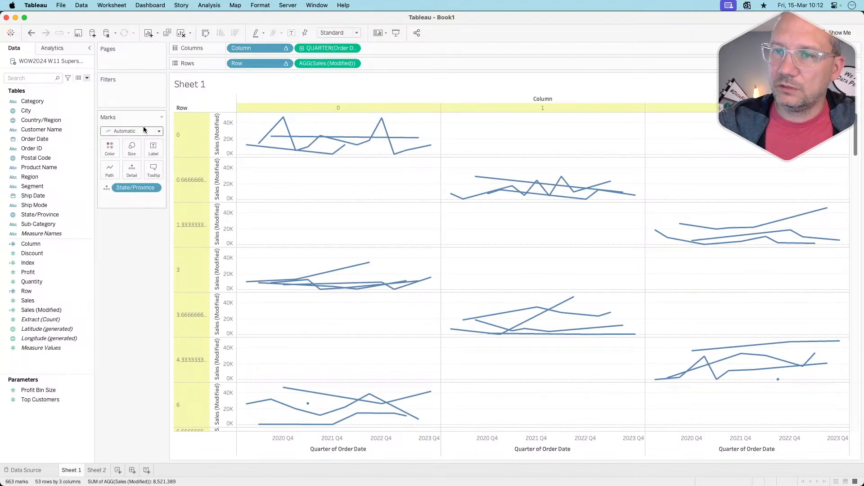
left_click(87, 79)
left_click(77, 86)
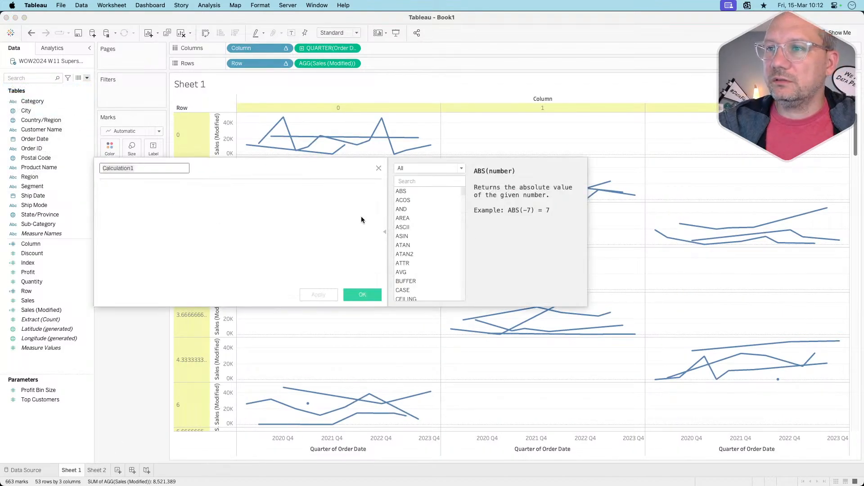
left_click(193, 204)
type("datet")
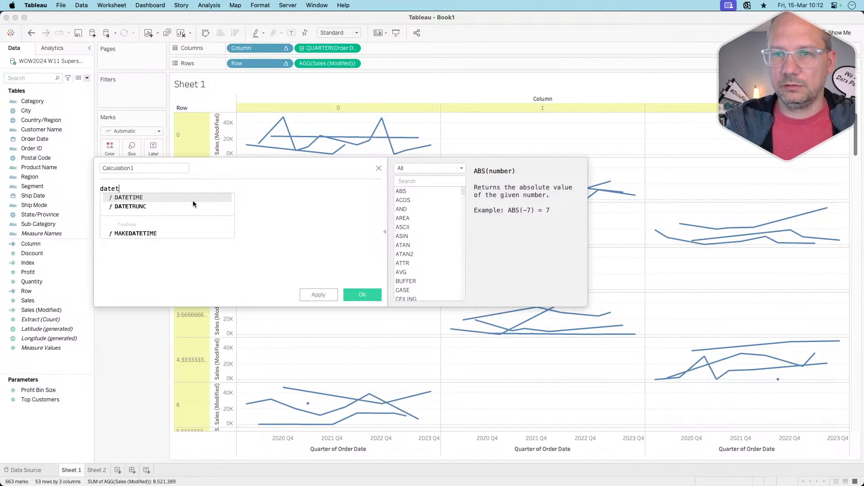
key("Down")
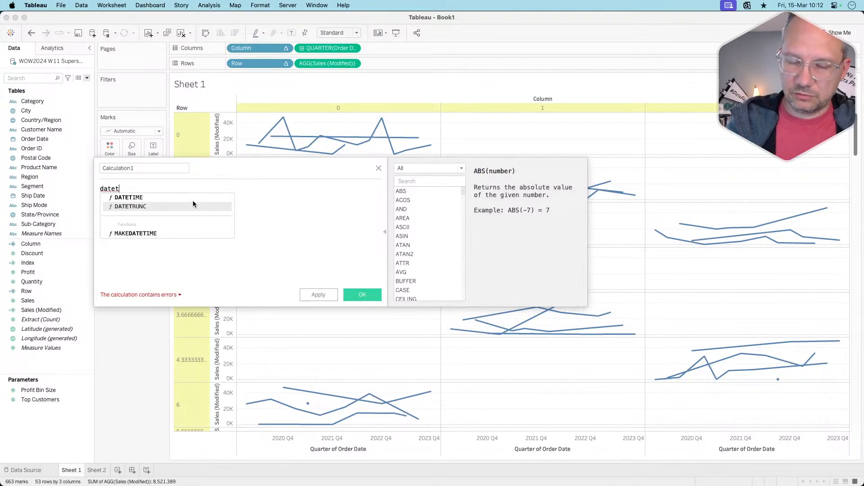
type("e")
key("BackSpace")
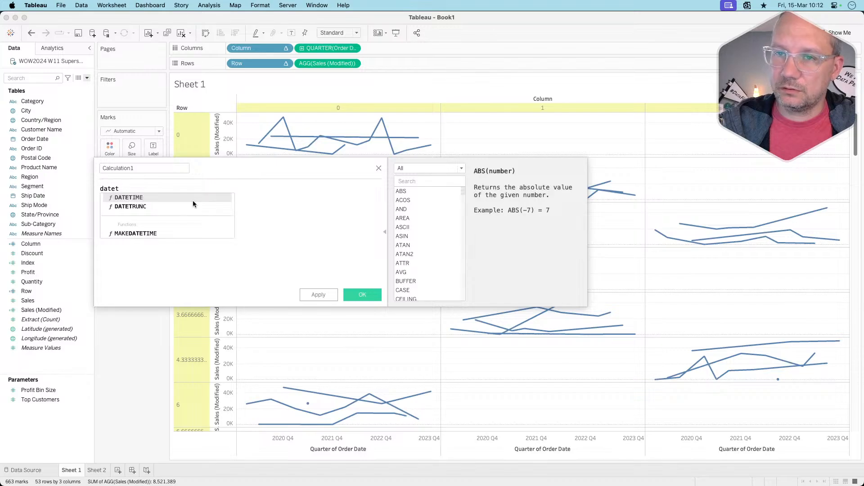
type("e")
key("BackSpace")
type("r")
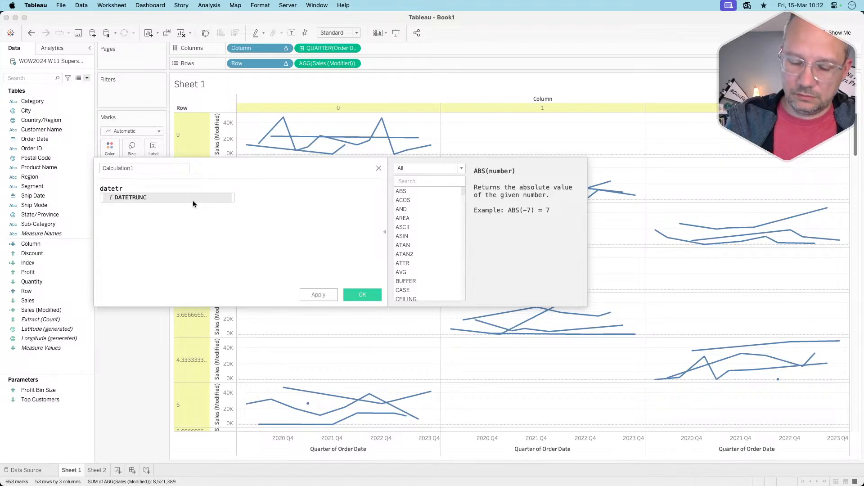
left_click(192, 201)
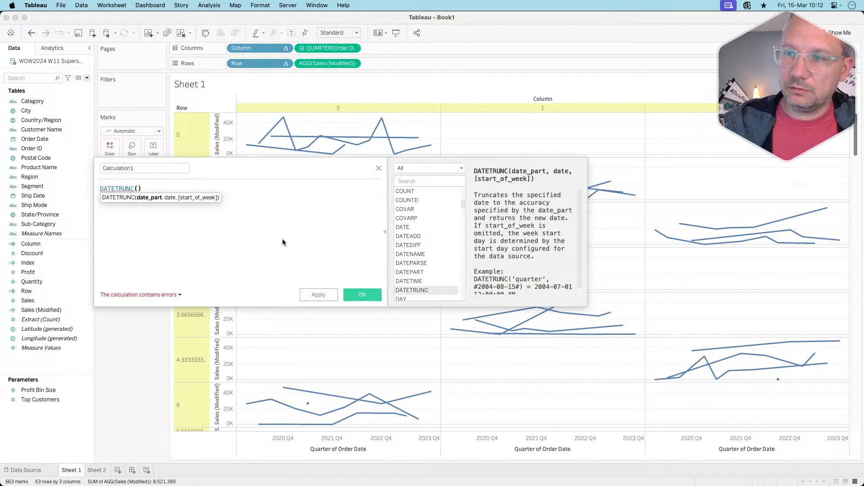
left_click(378, 168)
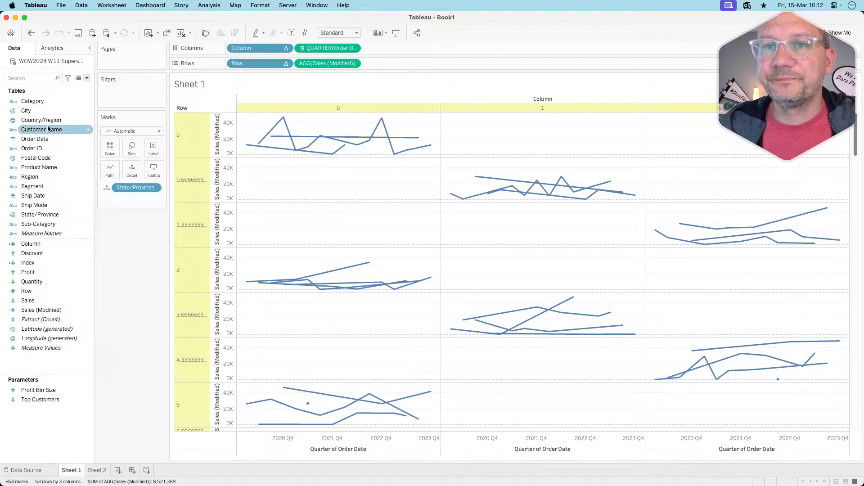
Step: Create a custom date from Order Date named Order Date (Quarters), with Quarters as the detail and Date Value as the type
right_click(42, 139)
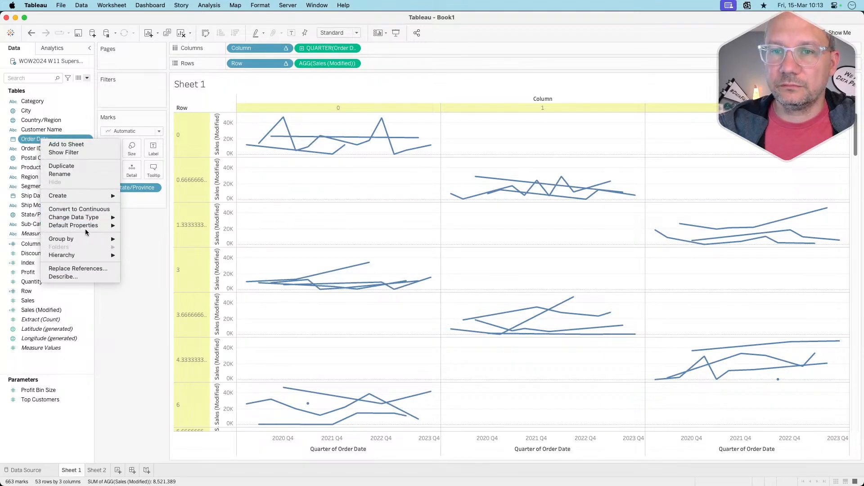
mouse_move(99, 195)
left_click(150, 225)
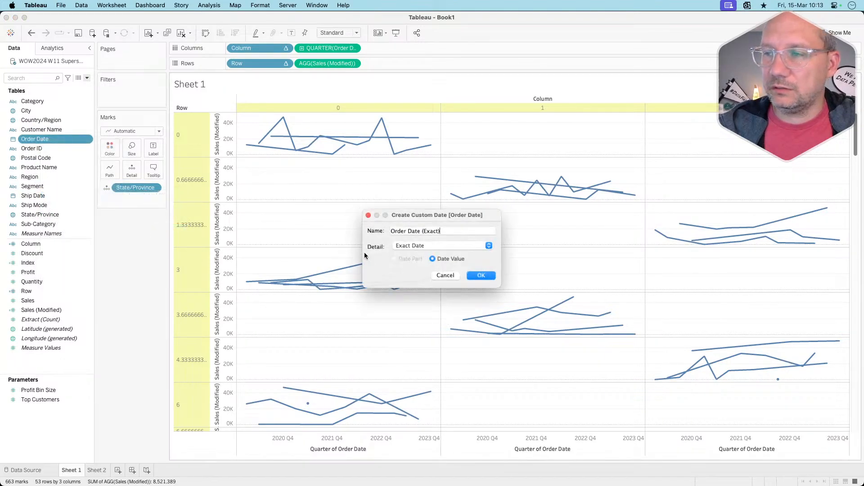
left_click(461, 245)
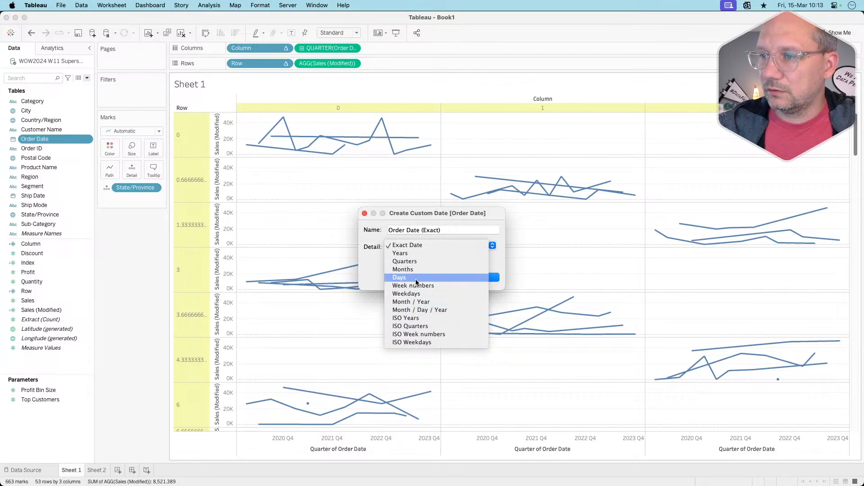
left_click(412, 261)
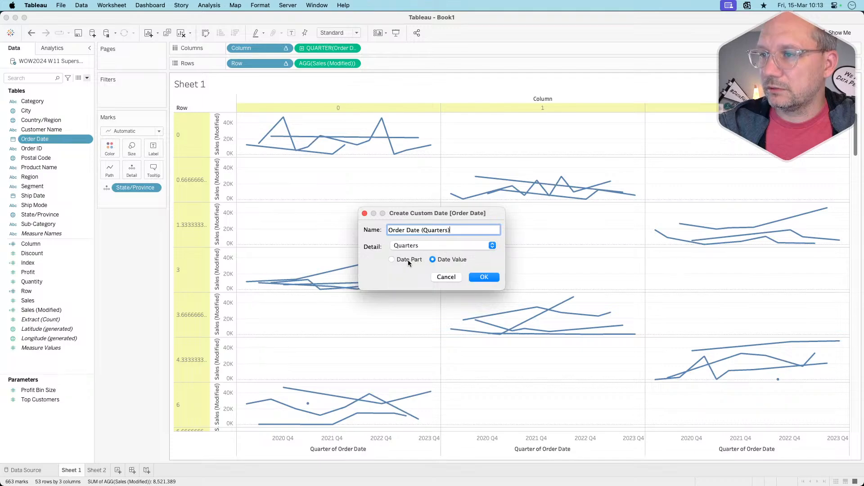
left_click(480, 277)
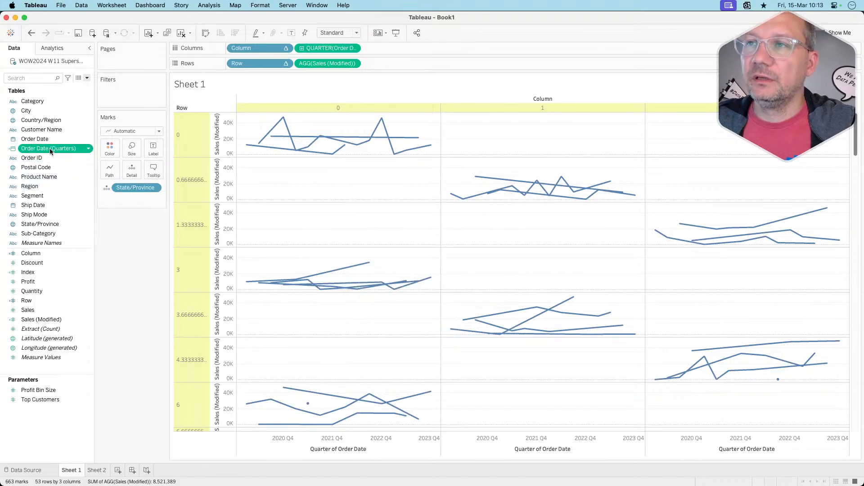
Step: Replace the quarterly Order Date on Columns with Order Date (Quarters), set it to Attribute, and check the panes
left_click_drag(49, 148, 341, 50)
left_click(353, 48)
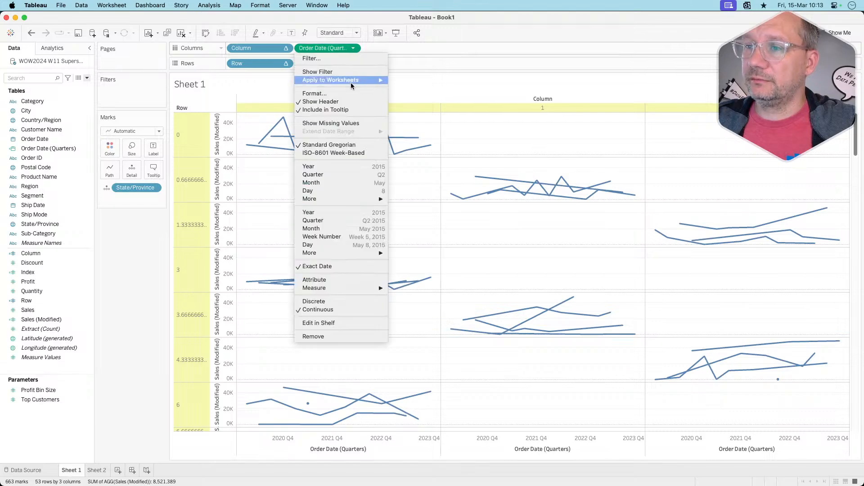
left_click(329, 279)
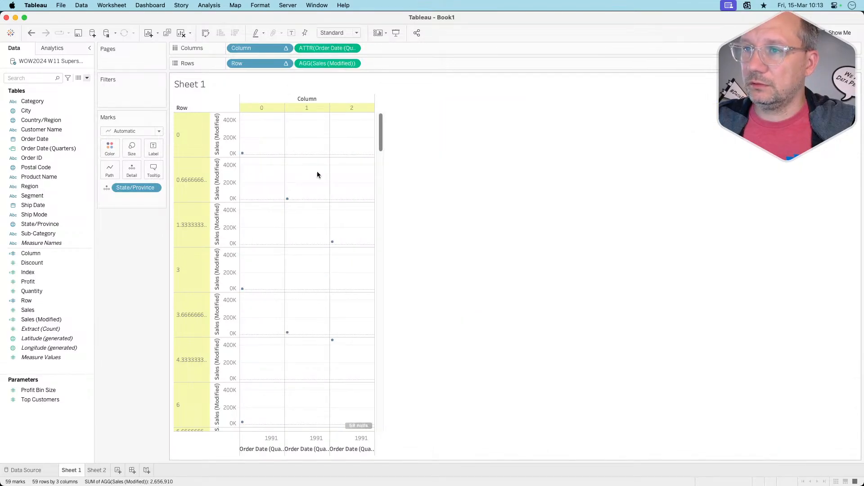
scroll(304, 247, "down", 5)
scroll(305, 247, "up", 5)
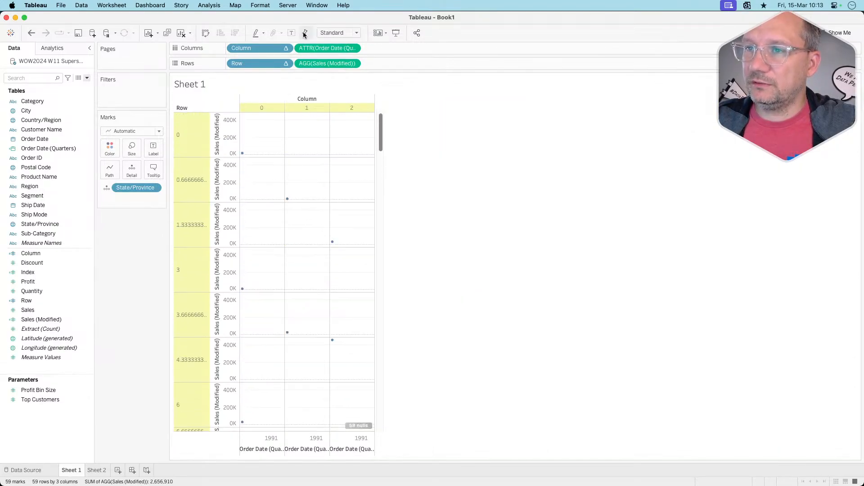
Step: Review the Column table calculation and the index numbers it assigns across the panes
left_click(285, 48)
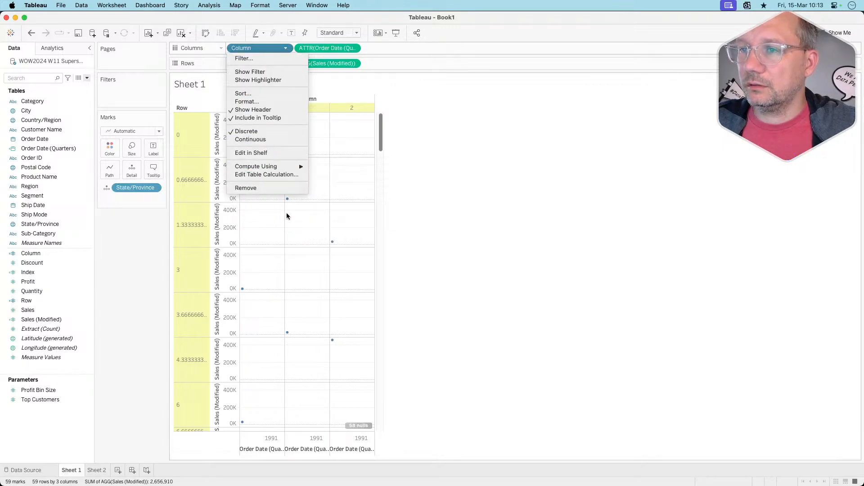
left_click(264, 174)
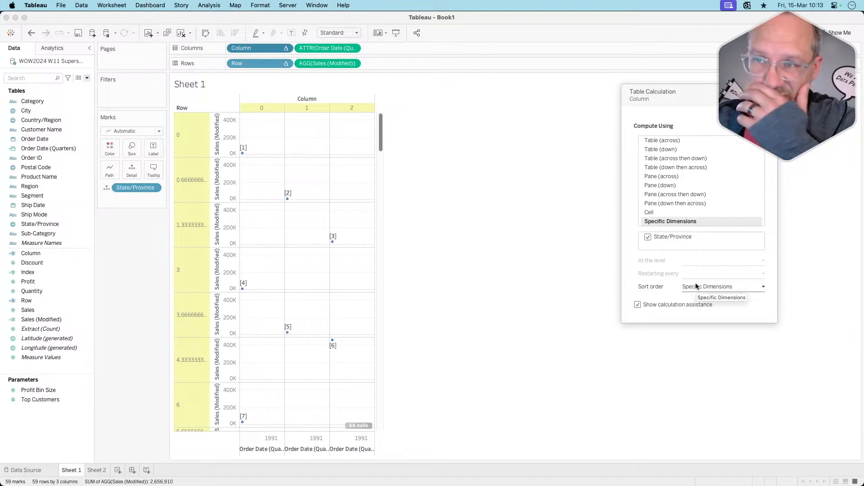
left_click(381, 211)
left_click_drag(378, 175, 380, 134)
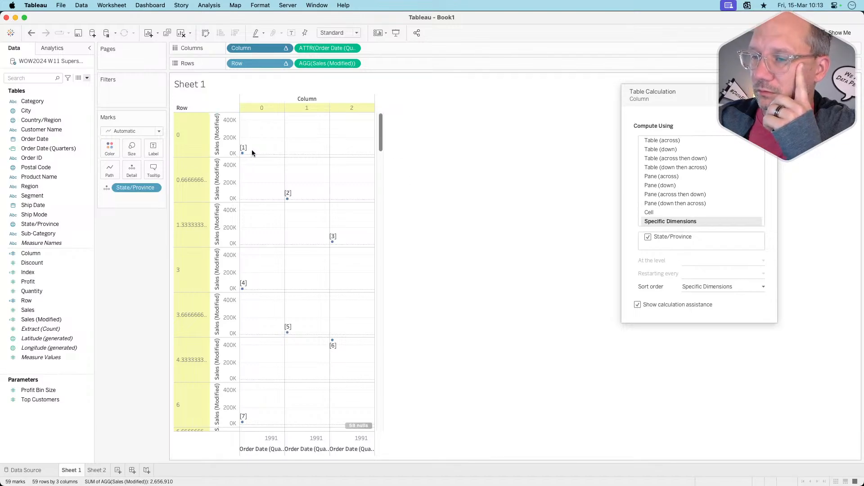
mouse_move(242, 151)
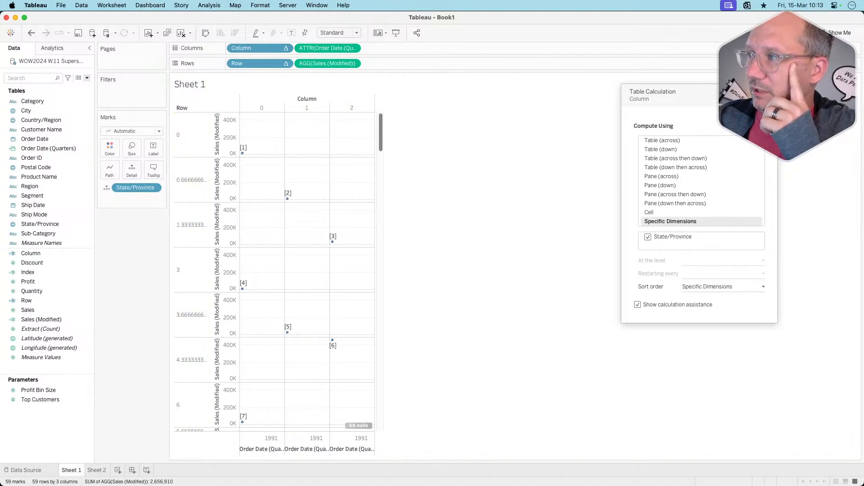
left_click(767, 92)
Step: Change Order Date (Quarters) on Columns from Attribute back to Exact Date
left_click(354, 48)
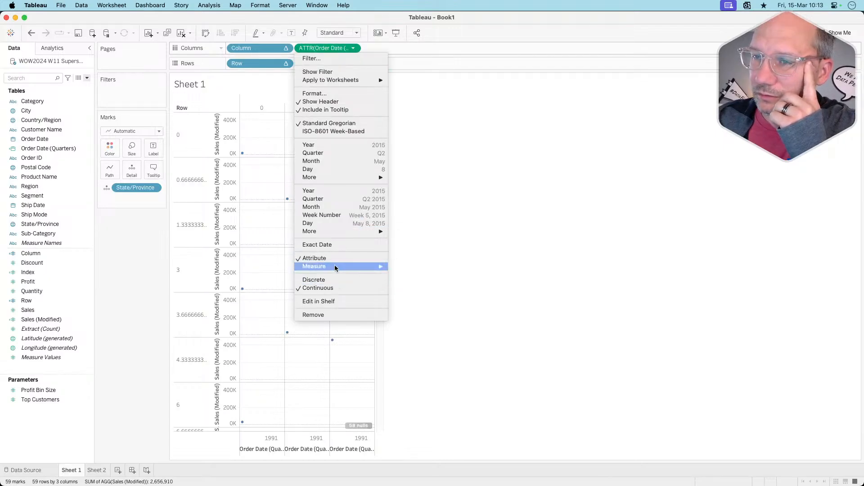
left_click(335, 281)
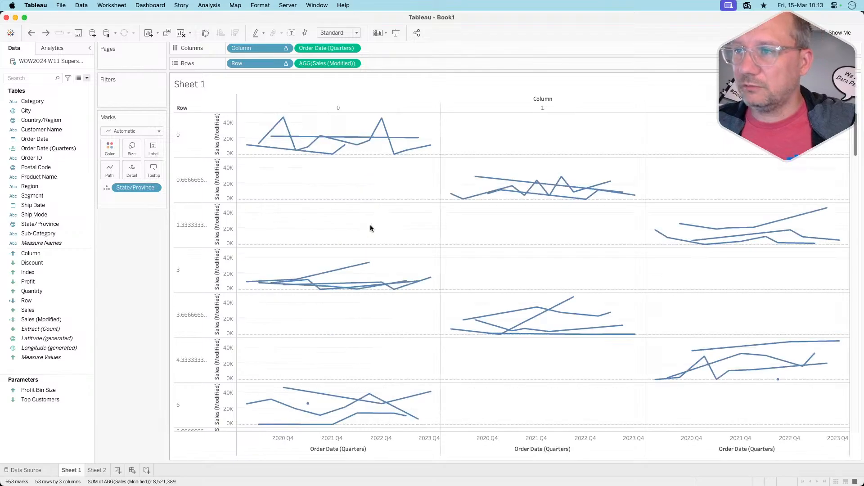
left_click(353, 48)
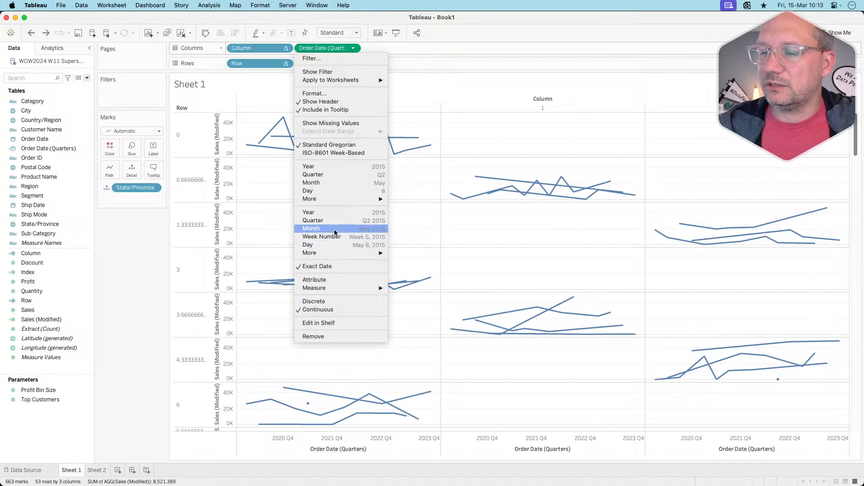
Step: On Sheet 2, turn on Show Missing Values for the quarterly Order Date
left_click(95, 471)
left_click(96, 471)
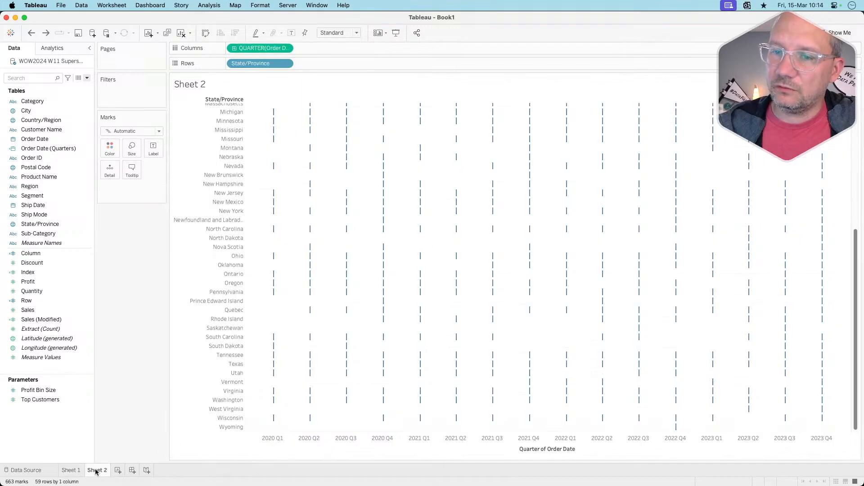
scroll(284, 201, "up", 5)
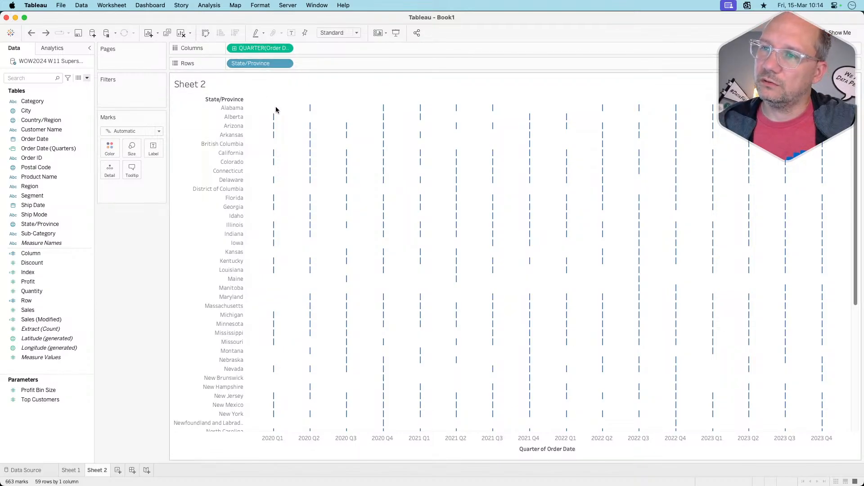
left_click(286, 49)
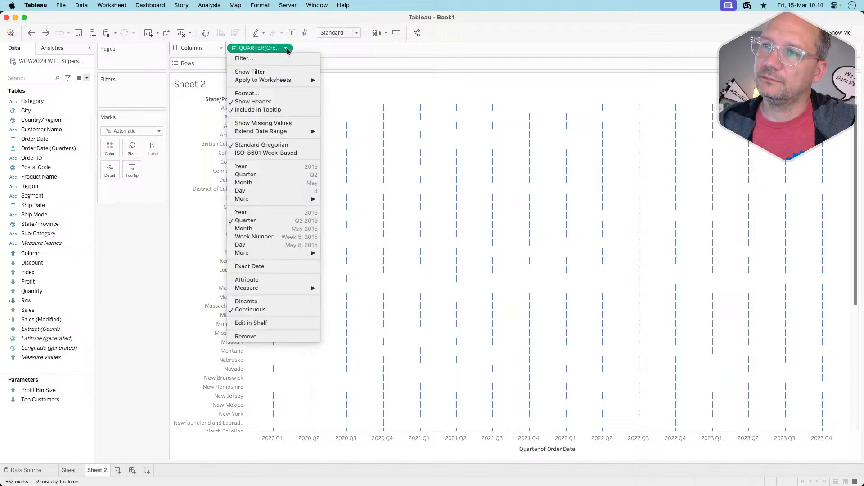
mouse_move(288, 202)
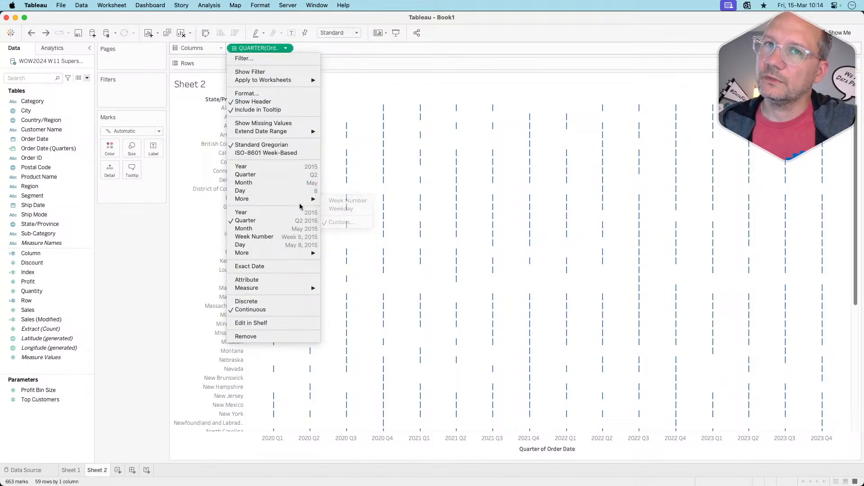
left_click(274, 50)
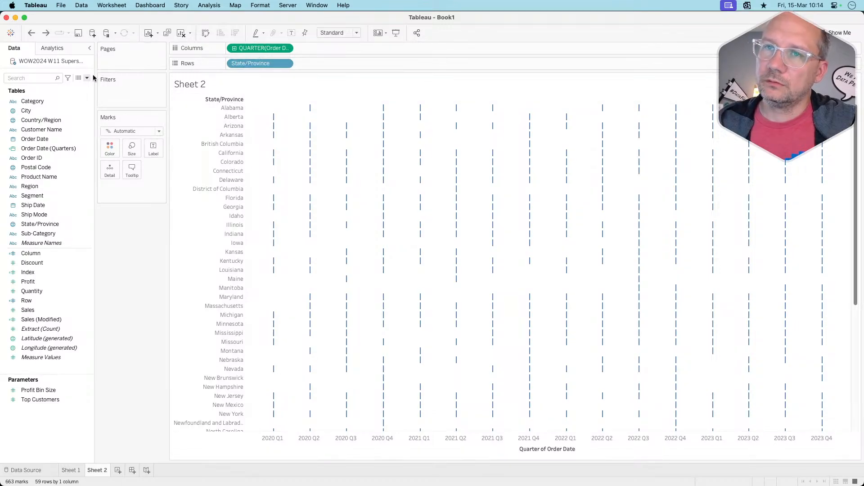
left_click(286, 48)
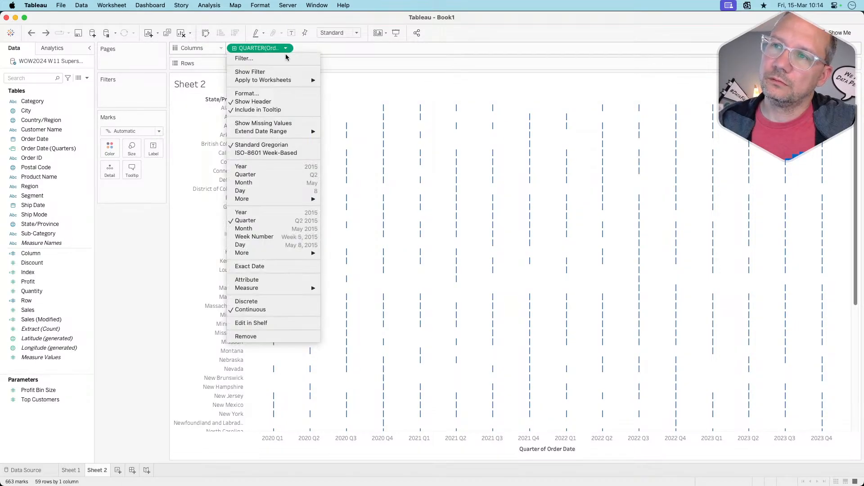
left_click(280, 122)
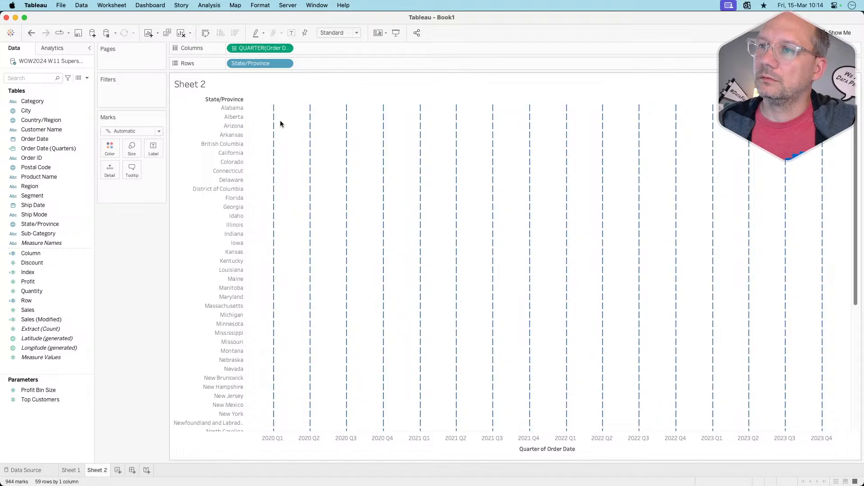
Step: On Sheet 1, turn on Show Missing Values for Order Date (Quarters) and check the marks in the first pane
left_click(69, 470)
left_click(353, 49)
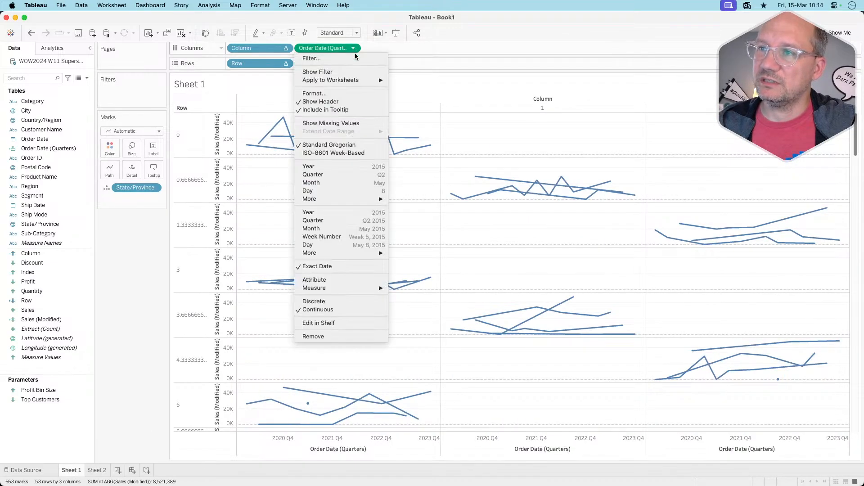
left_click(343, 123)
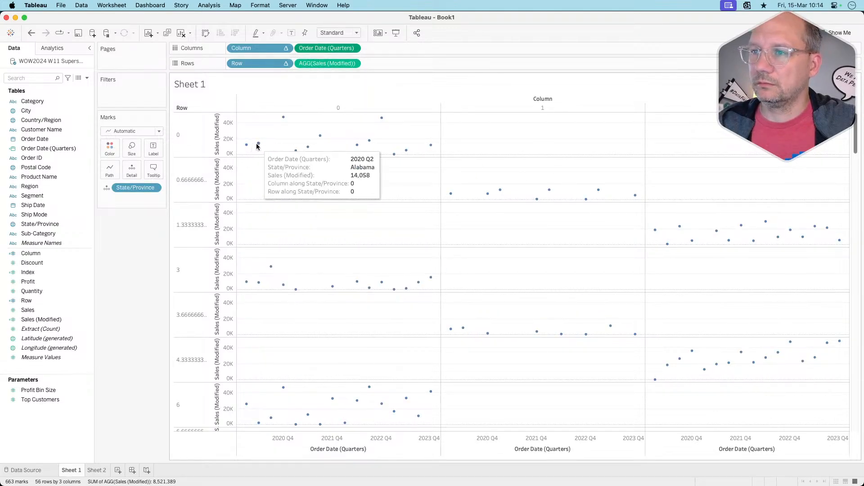
mouse_move(283, 120)
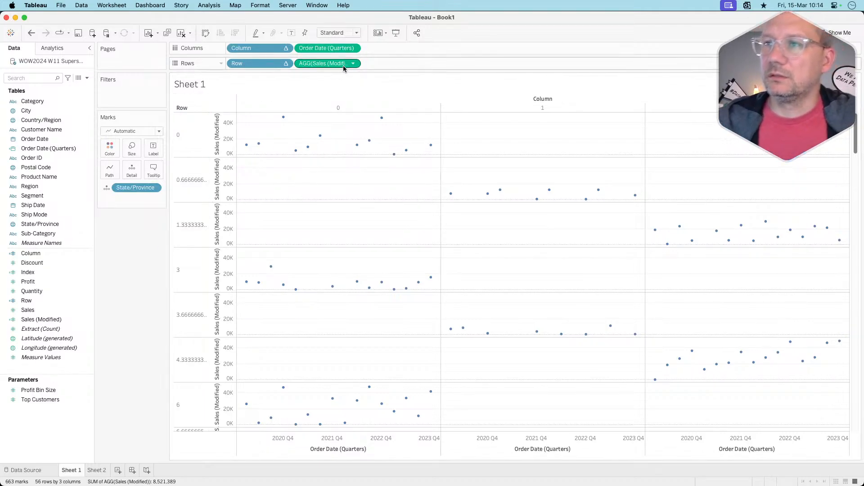
Step: Try setting Order Date (Quarters) to Attribute with missing values shown, and undo the change
left_click(353, 48)
left_click(333, 280)
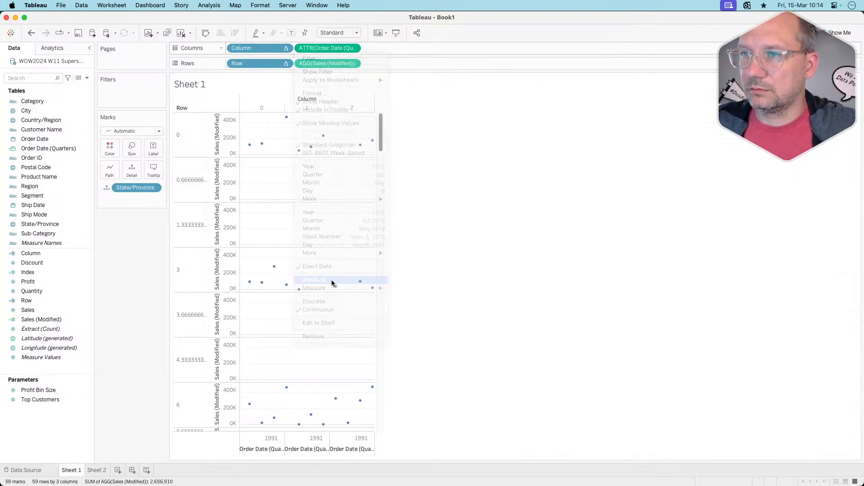
key("super+z")
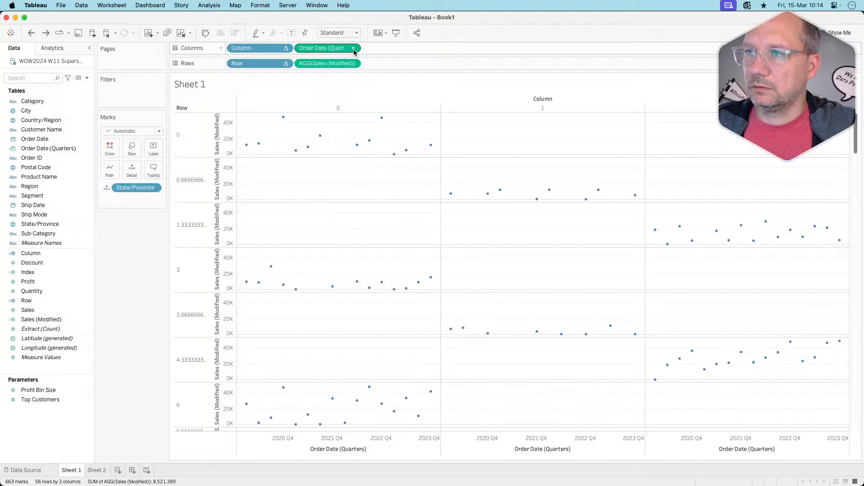
left_click(354, 48)
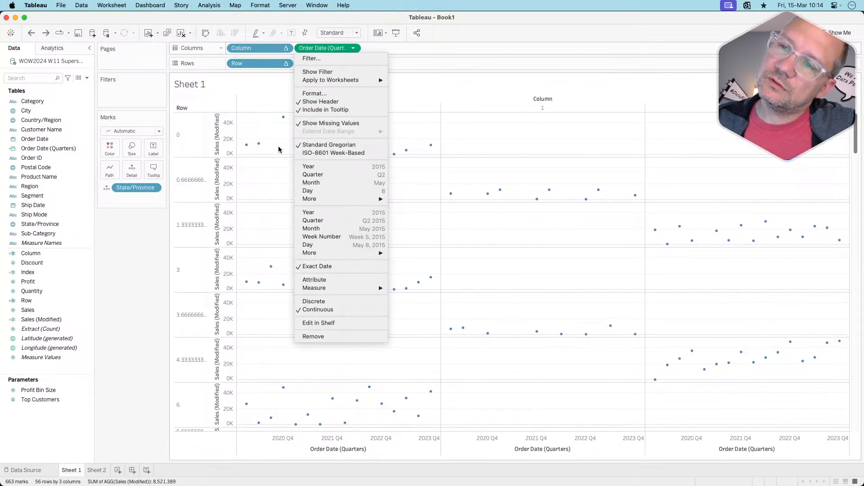
left_click(257, 121)
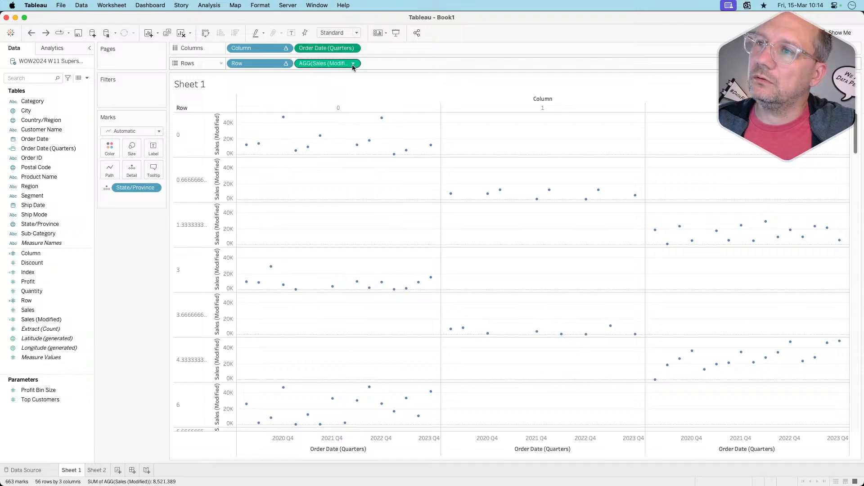
Step: Edit the Column table calculation to include Order Date (Quarters) alongside State/Province, computing at the State/Province level
left_click(285, 47)
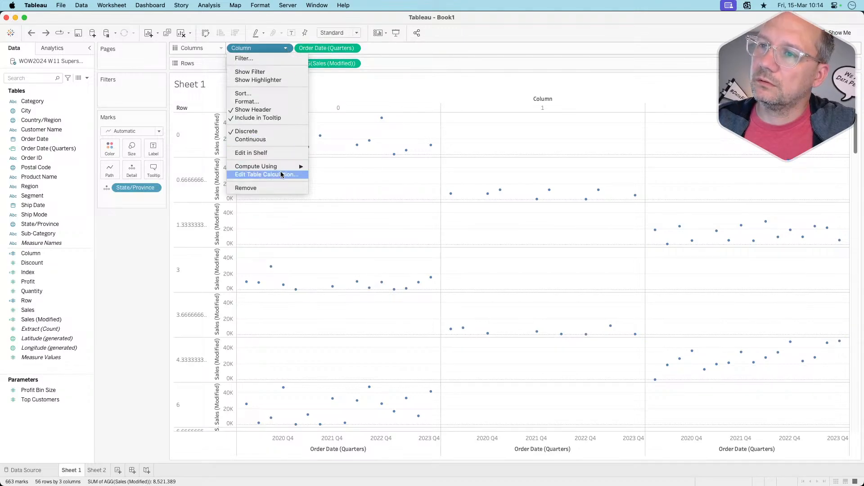
left_click(266, 174)
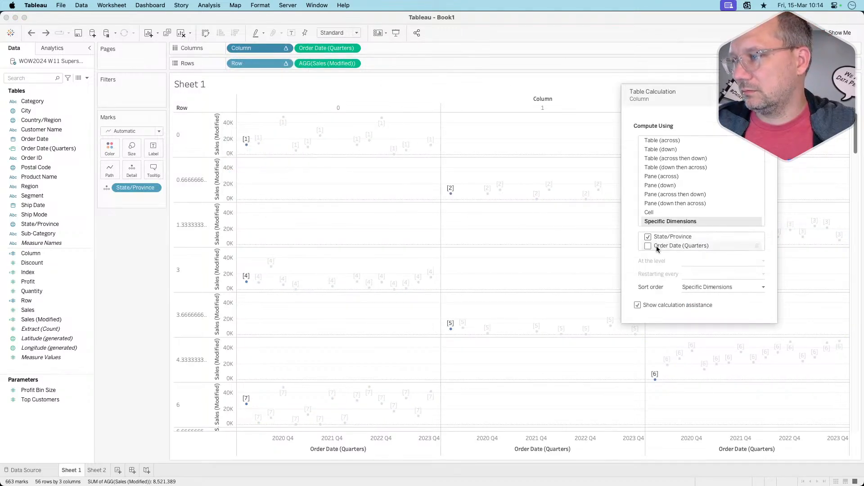
left_click(655, 245)
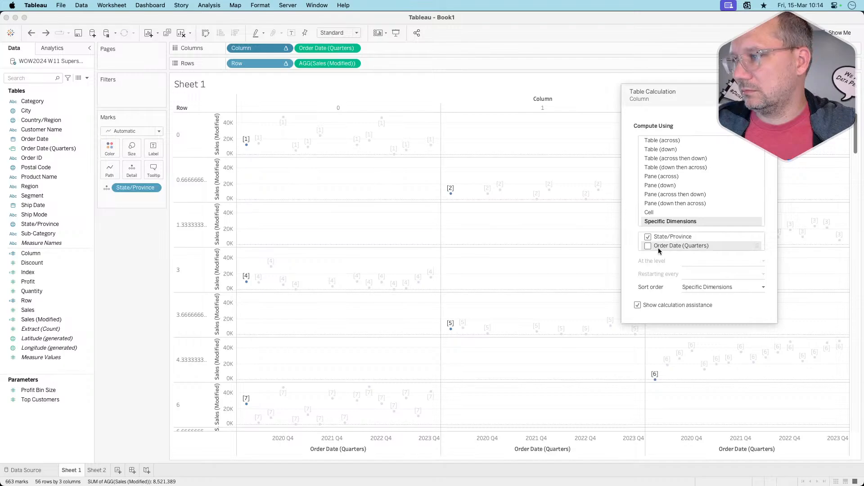
left_click(720, 261)
left_click(714, 277)
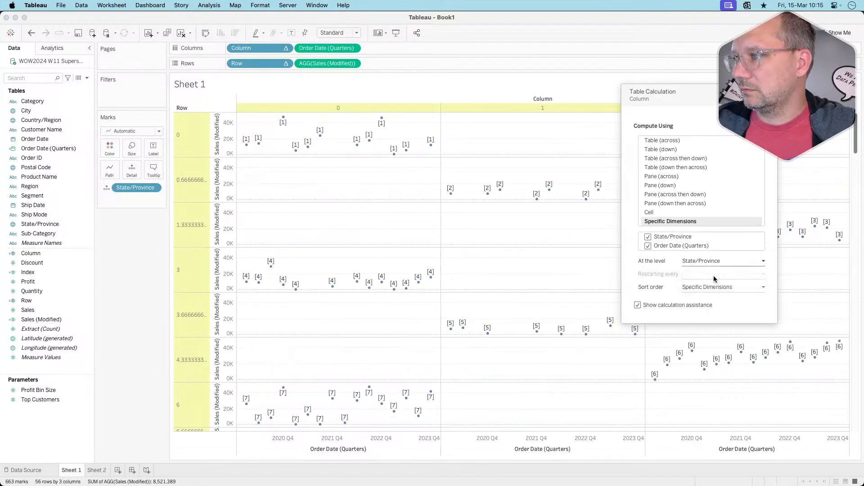
left_click(354, 64)
left_click(287, 48)
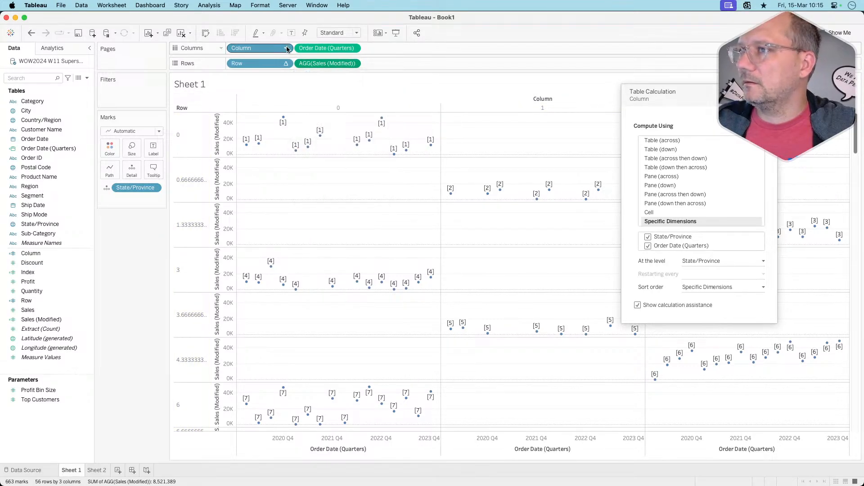
Step: Edit the Row table calculation to include Order Date (Quarters) as a specific dimension
left_click(286, 64)
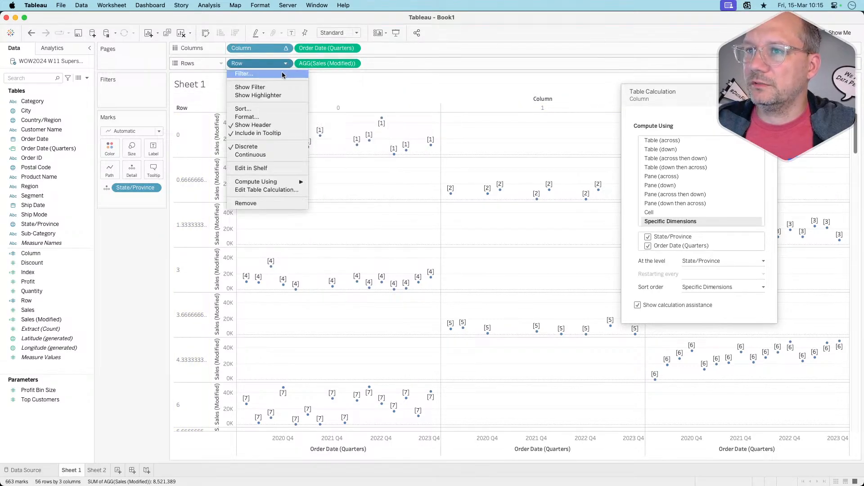
left_click(269, 191)
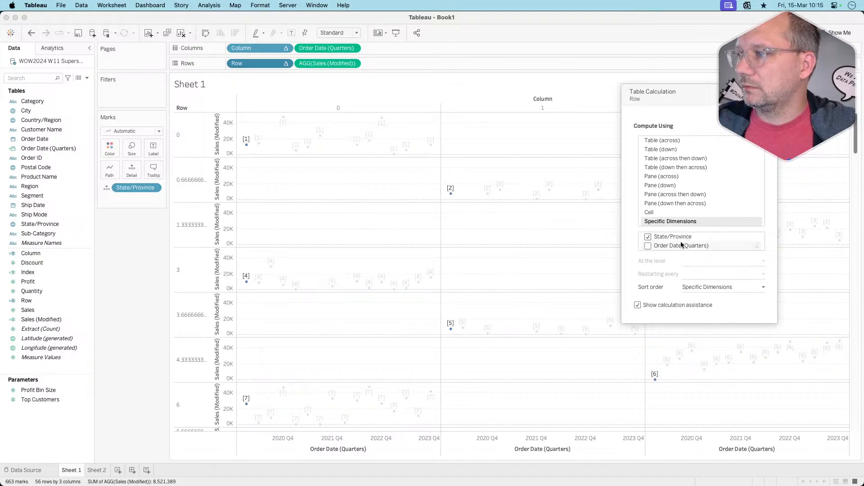
left_click(648, 246)
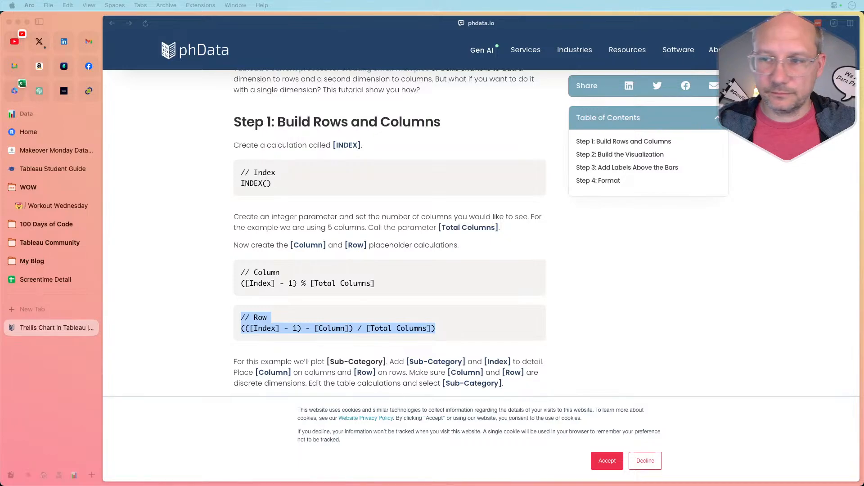
Step: Switch to a fresh Tableau workbook, maximize its window, and connect to the Sample - Superstore data source
mouse_move(451, 480)
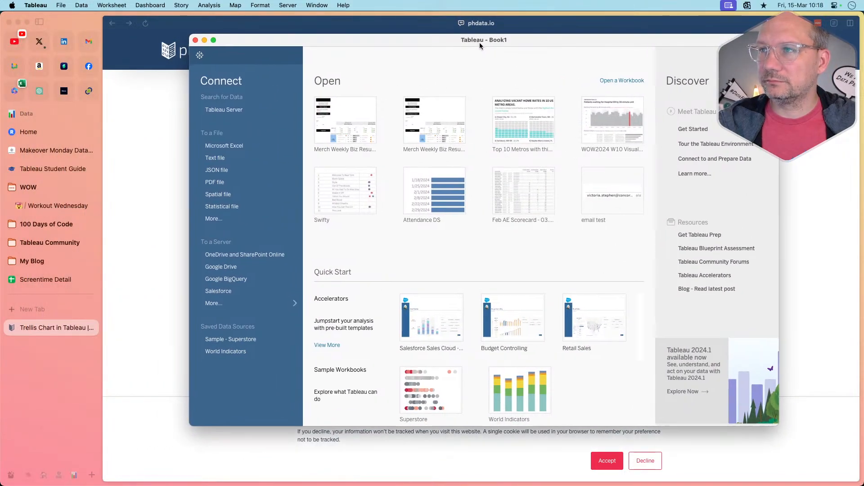
double_click(480, 45)
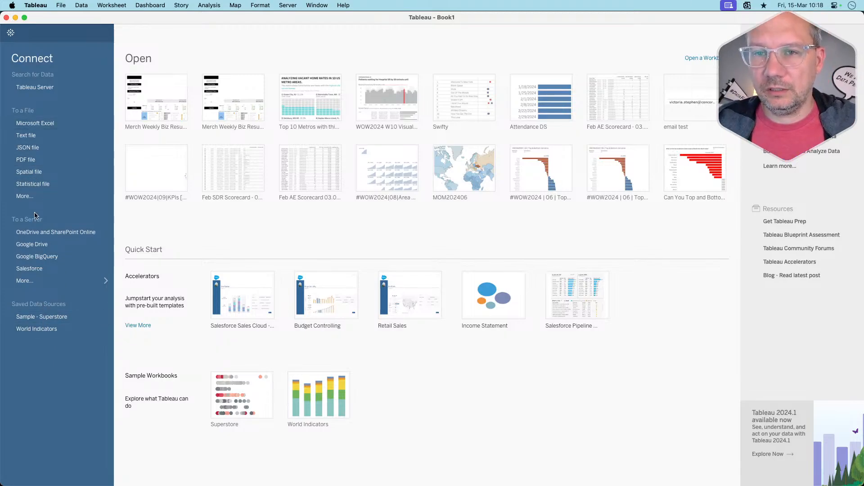
left_click(45, 318)
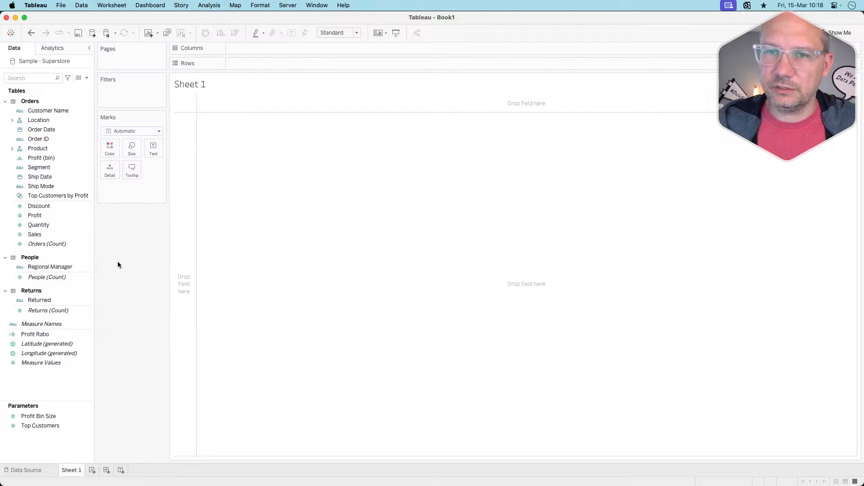
Step: Start a new calculated field and copy the SALES (Modified) formula from the requirements on the Workout Wednesday page in the Arc browser
left_click(87, 79)
left_click(74, 86)
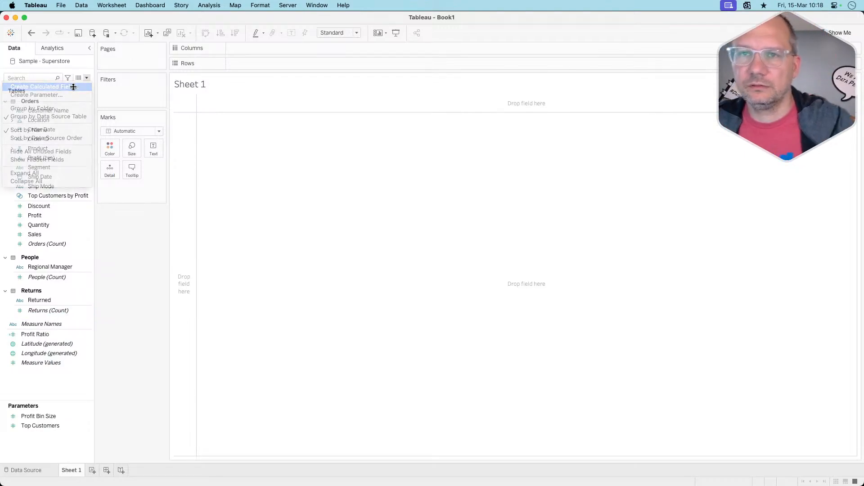
left_click(167, 196)
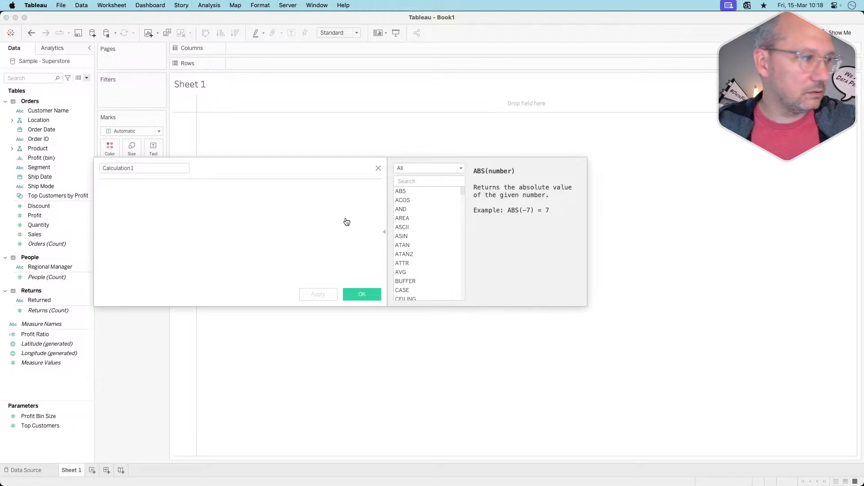
key("super+Tab")
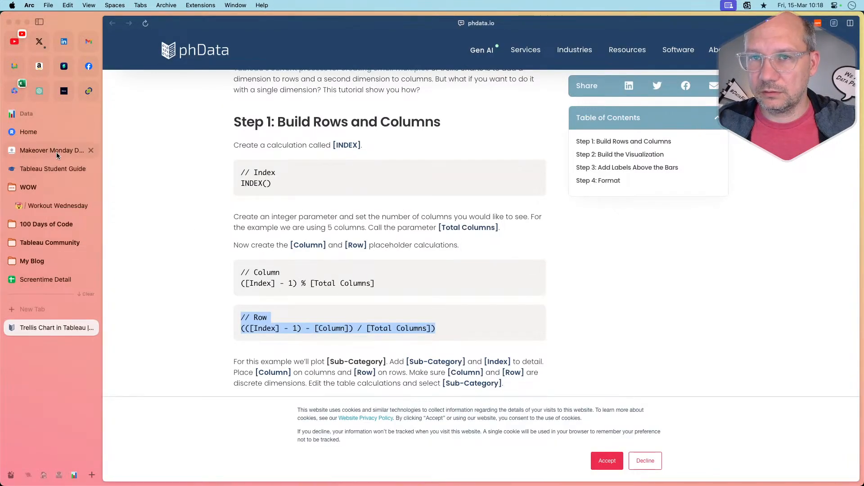
left_click(51, 204)
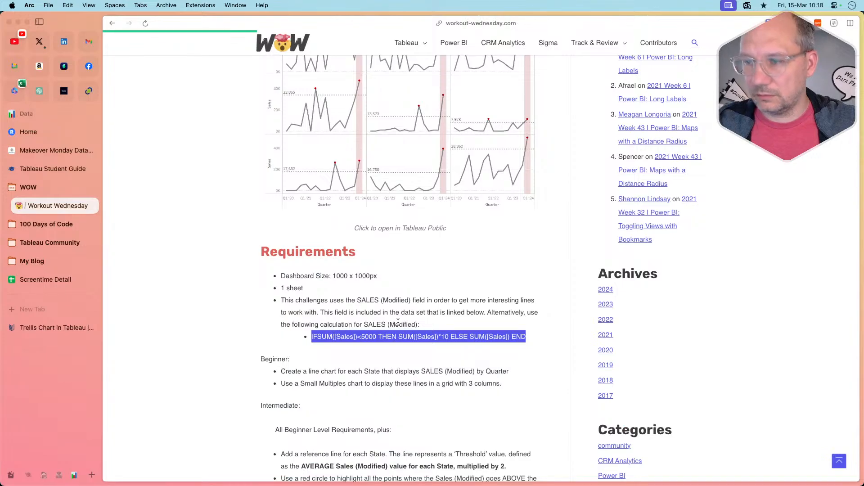
key("super+c")
key("super+Tab")
Step: Name the calculation Sales_modified and define it as IF SUM([Sales])<5000 THEN SUM([Sales])*10 ELSE SUM([Sales]) END in Tableau
left_click(153, 171)
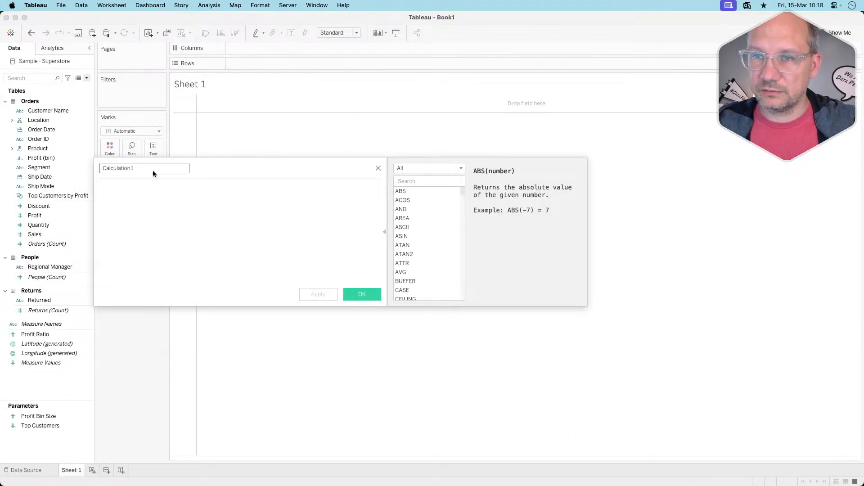
double_click(153, 171)
type("Sales_mo")
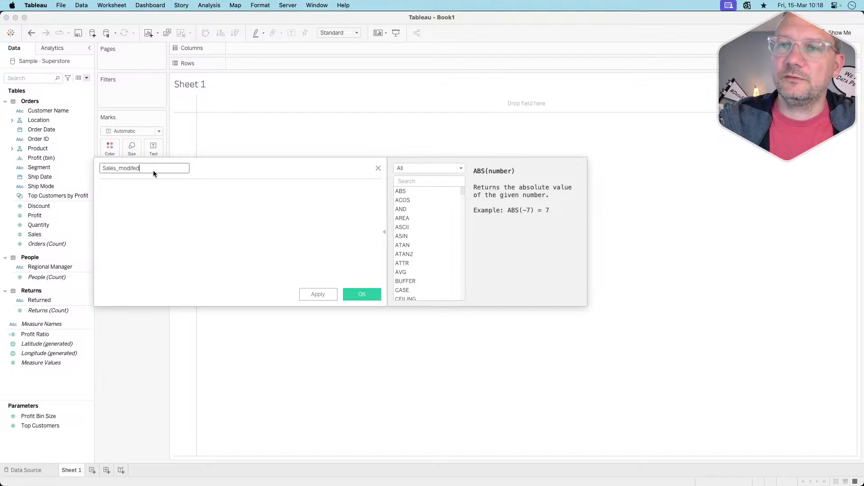
type("dified")
key("Tab")
key("super+v")
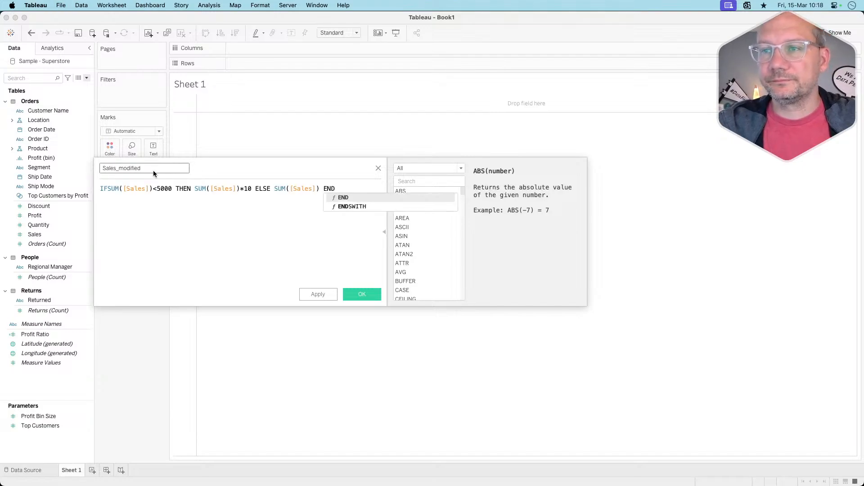
left_click(108, 189)
left_click(360, 294)
Step: Create a calculated field named Index with the formula Index()
left_click(86, 78)
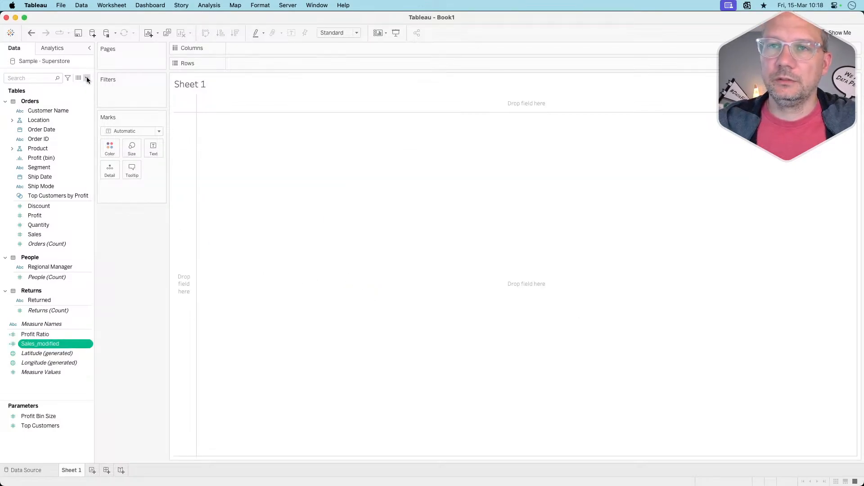
left_click(85, 86)
type("Index")
key("Tab")
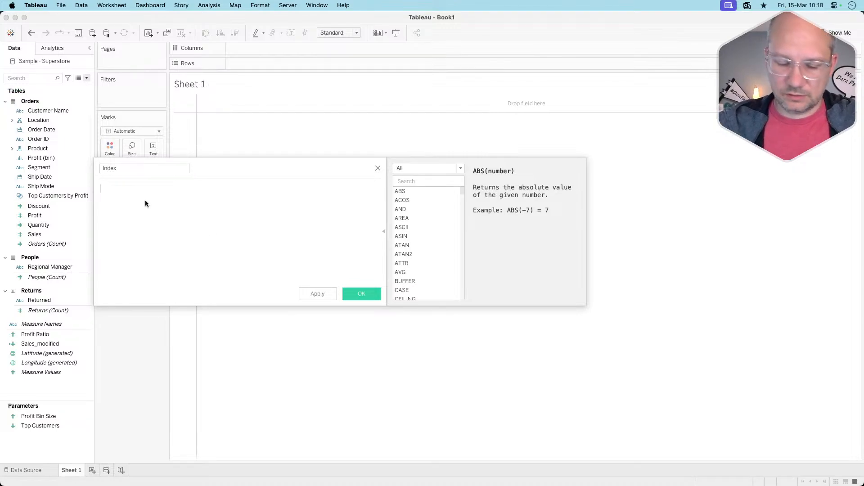
type("Index")
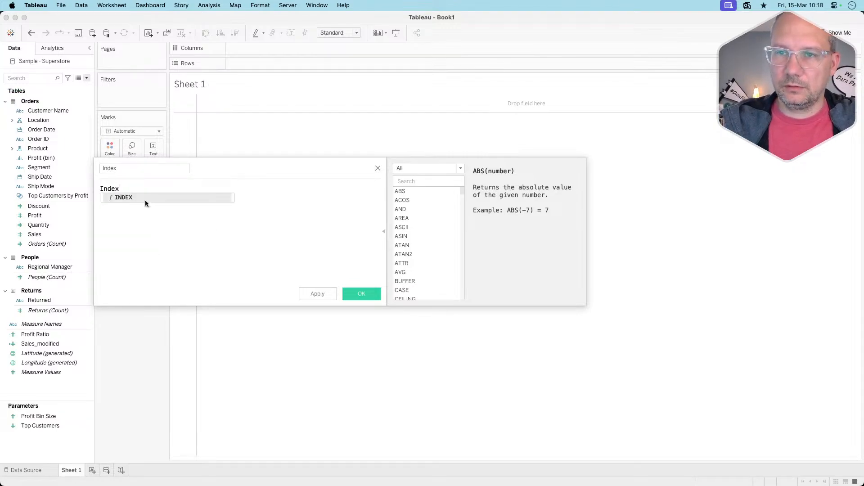
type("()")
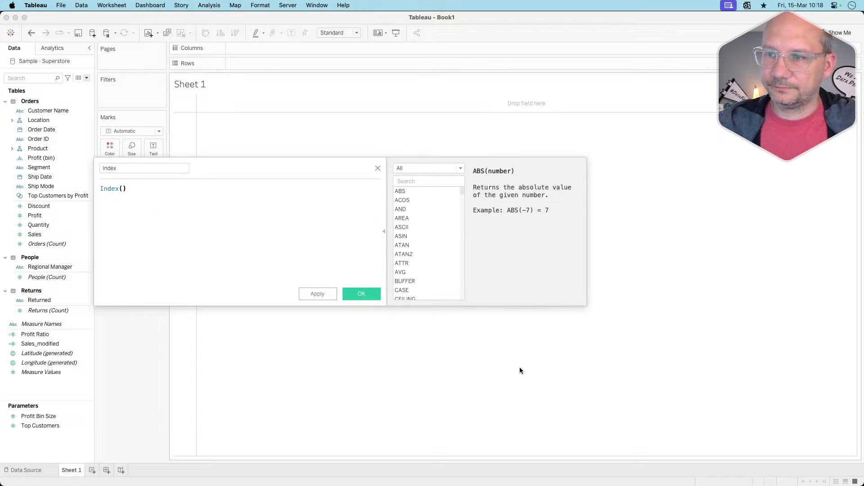
left_click(362, 294)
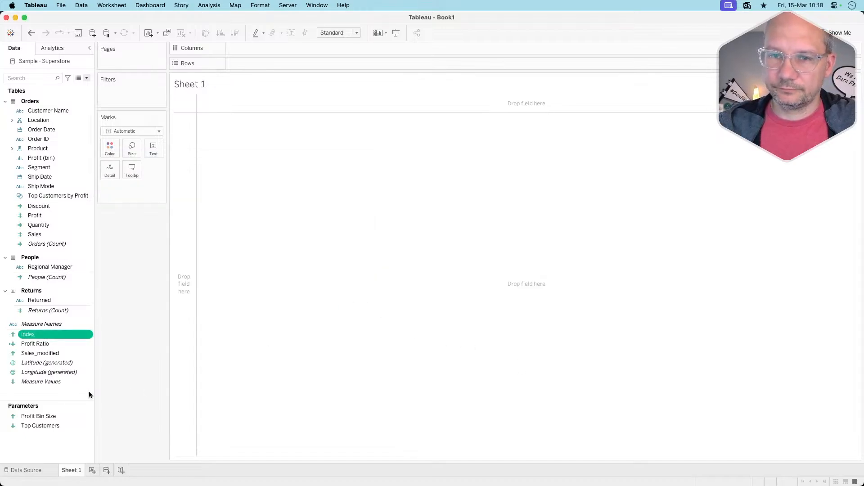
Step: Start a calculated field named Columns and copy the Column formula from the phData trellis chart article in the Arc browser
right_click(65, 389)
left_click(107, 279)
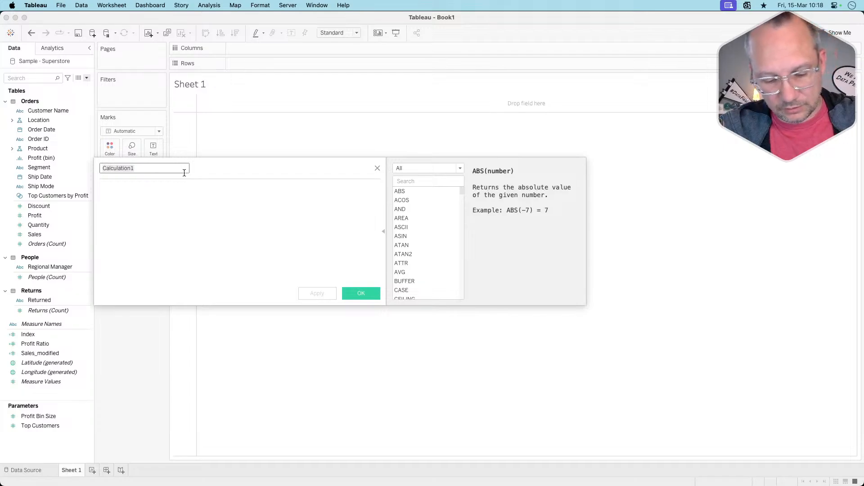
type("Columns")
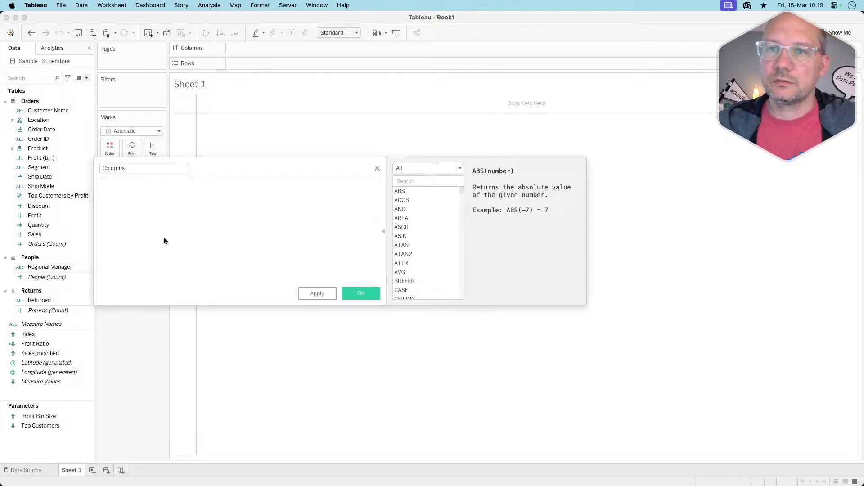
key("super+Tab")
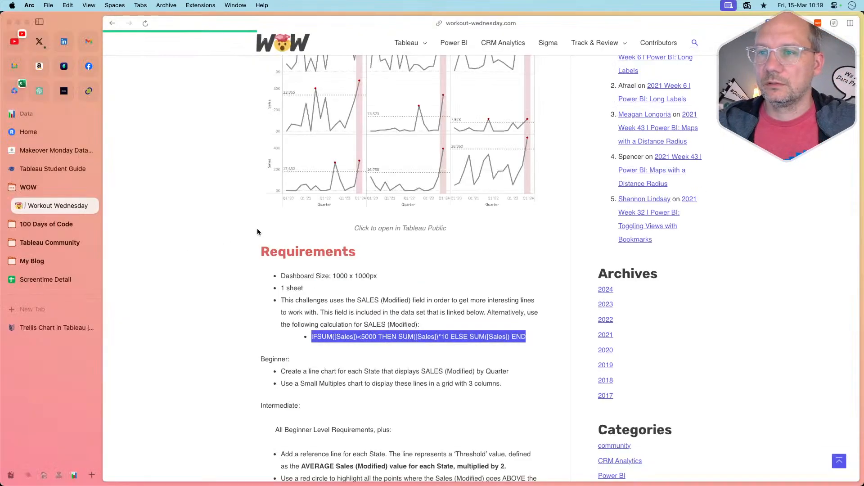
left_click(77, 328)
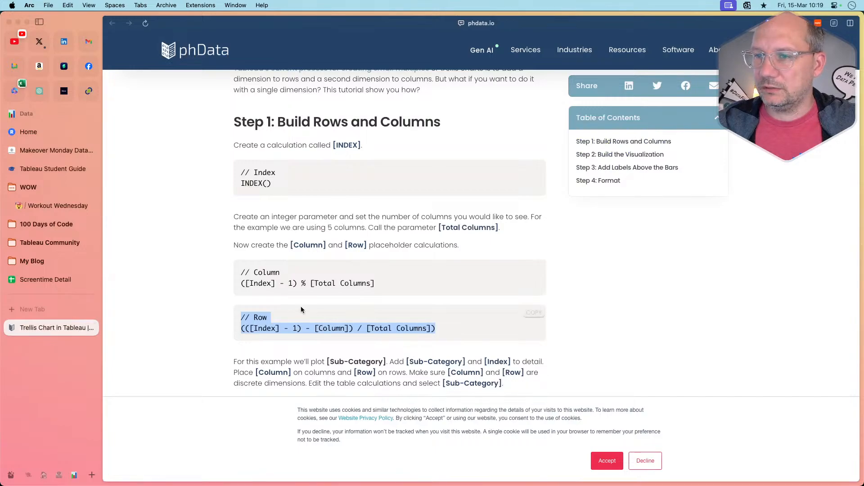
left_click_drag(395, 284, 237, 289)
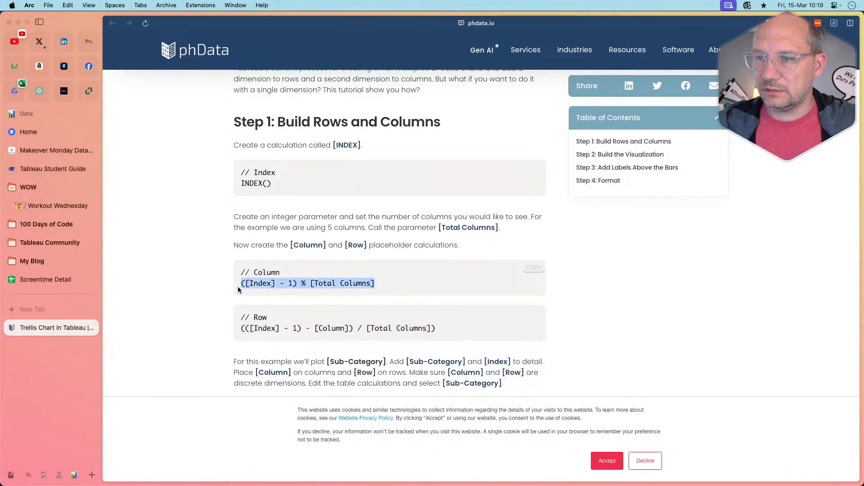
key("super+c")
Step: Paste the formula into the Columns calculation in Tableau, replace [Total Columns] so it reads ([Index] - 1) % 3, and save it
key("super+Tab")
key("super+v")
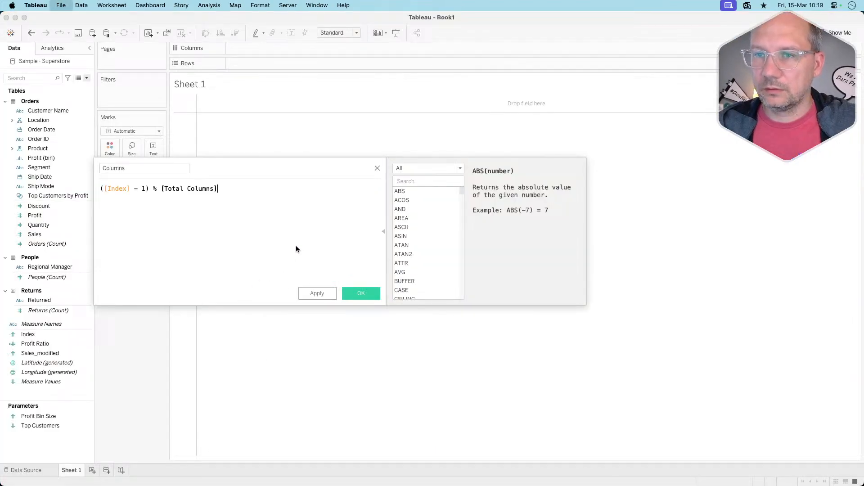
left_click_drag(222, 189, 183, 188)
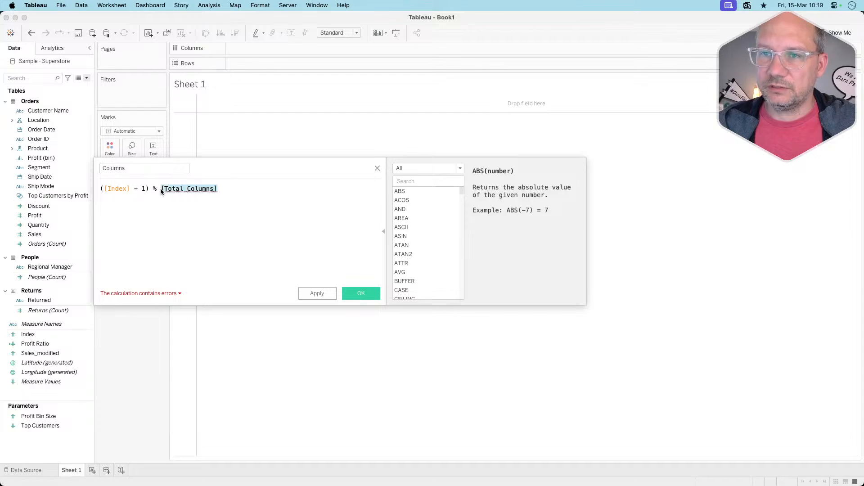
type("3")
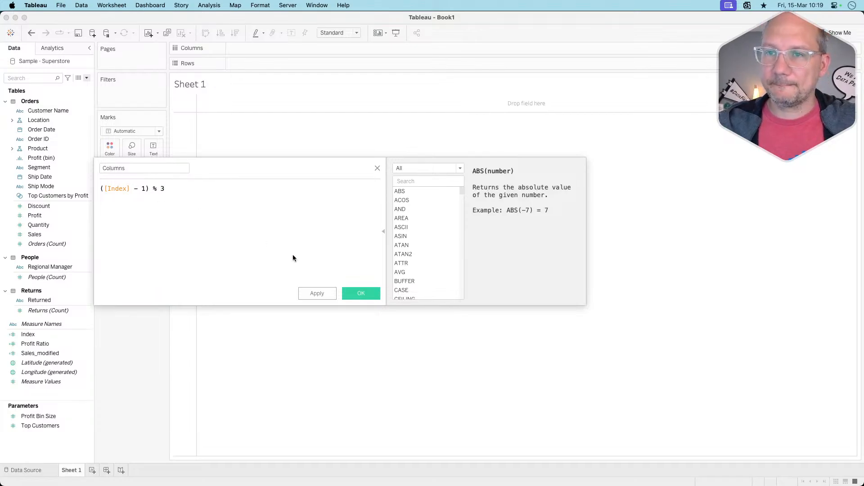
left_click(351, 294)
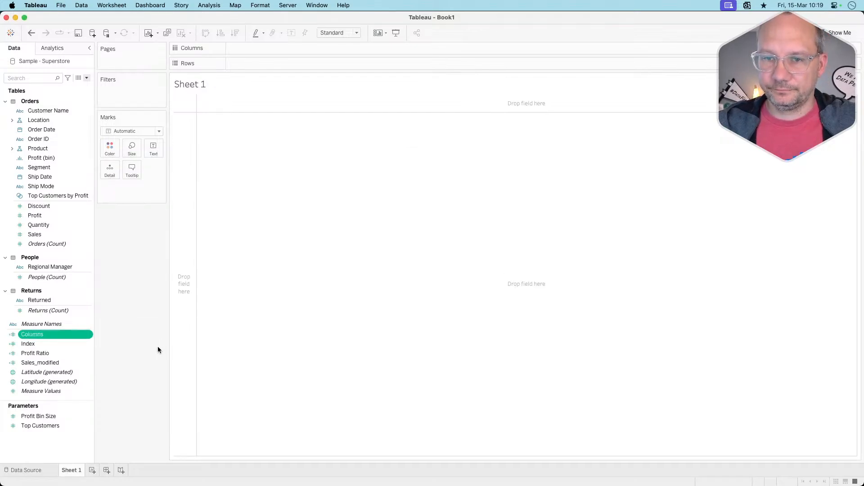
Step: Copy the Row formula from the phData article and paste it into a new Tableau calculated field named Row
key("super+Tab")
left_click_drag(444, 332, 229, 332)
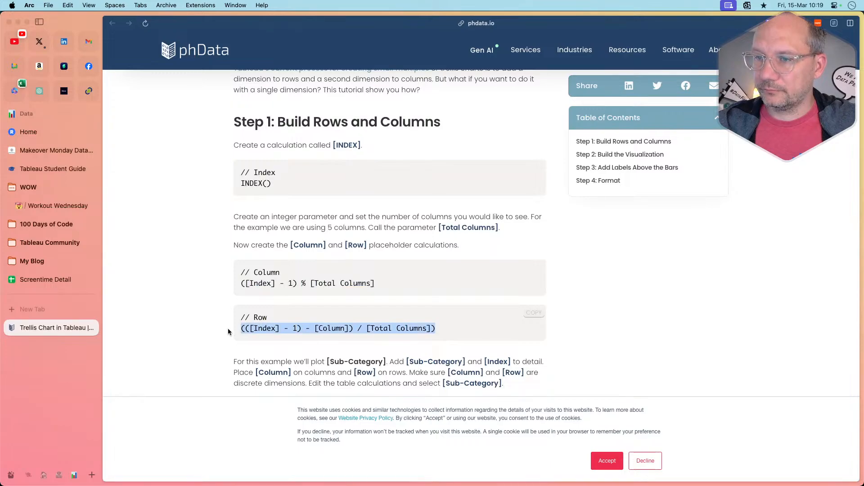
key("super+c")
key("super+Tab")
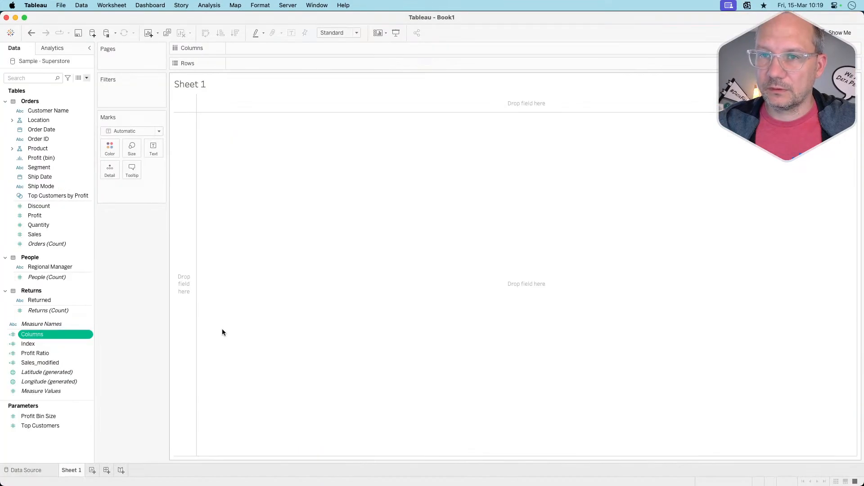
left_click(87, 78)
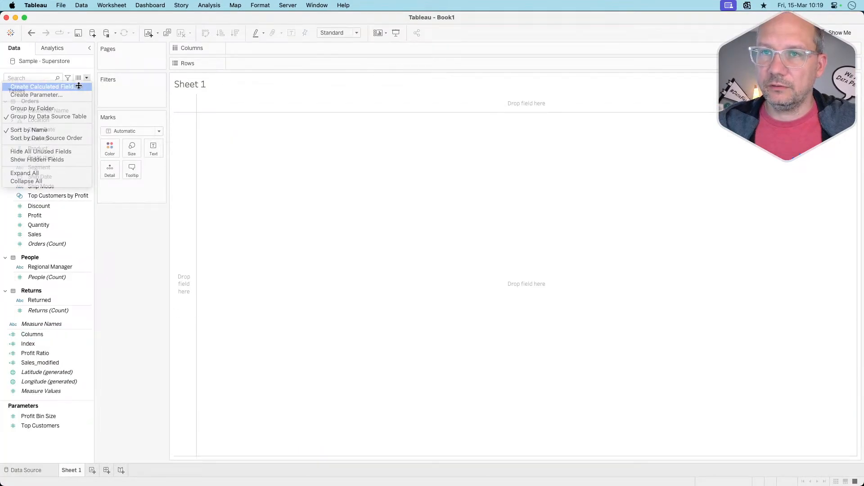
left_click(78, 85)
type("Row")
left_click(229, 180)
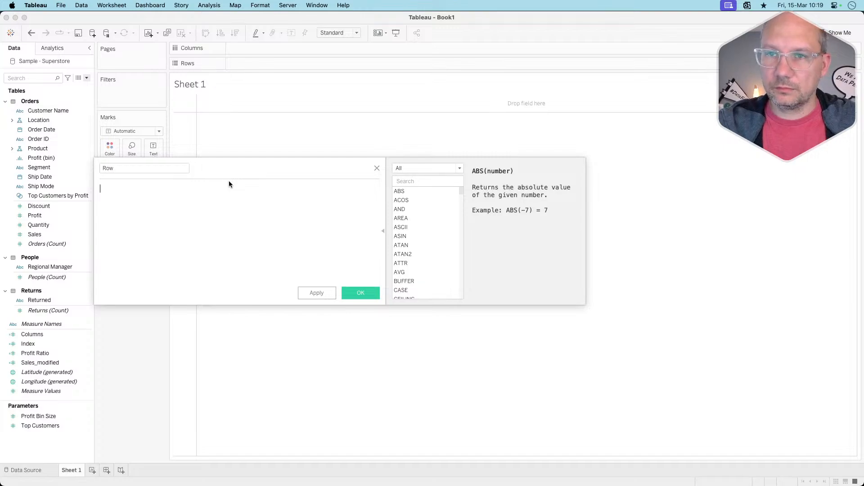
key("super+v")
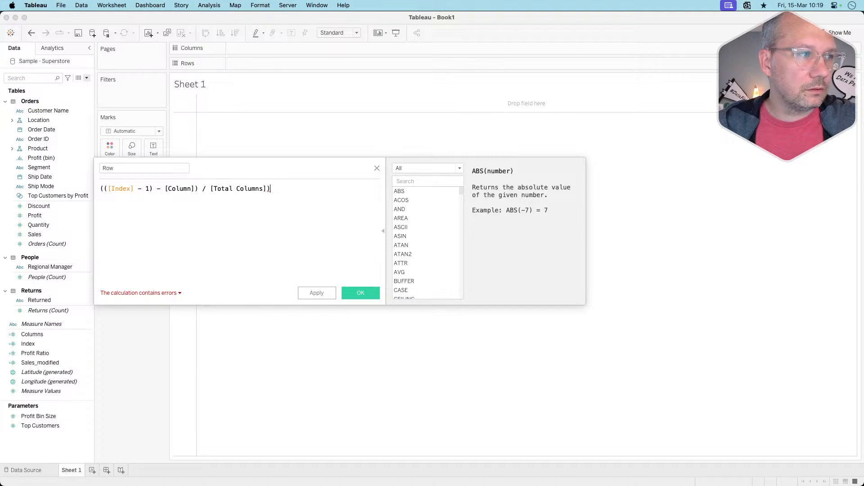
Step: Reduce the Row formula to (([Index] - 1)/ 3) by removing the [Column] term and replacing [Total Columns] with 3, and save it
double_click(255, 189)
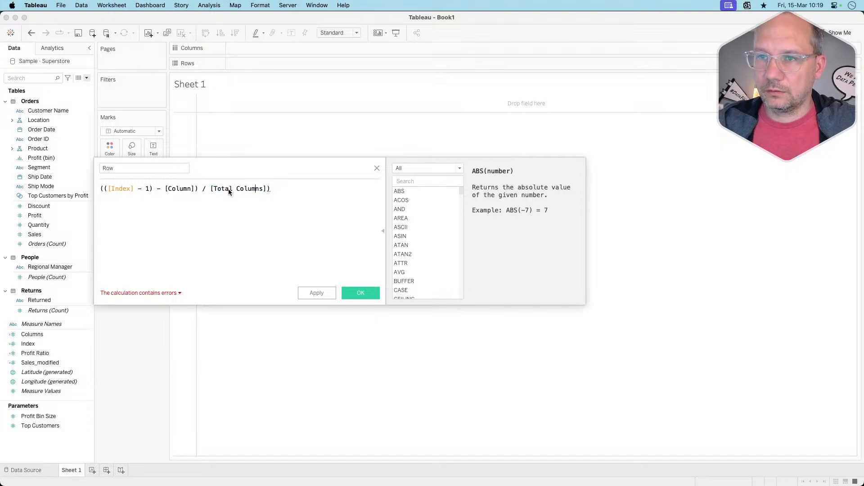
key("BackSpace")
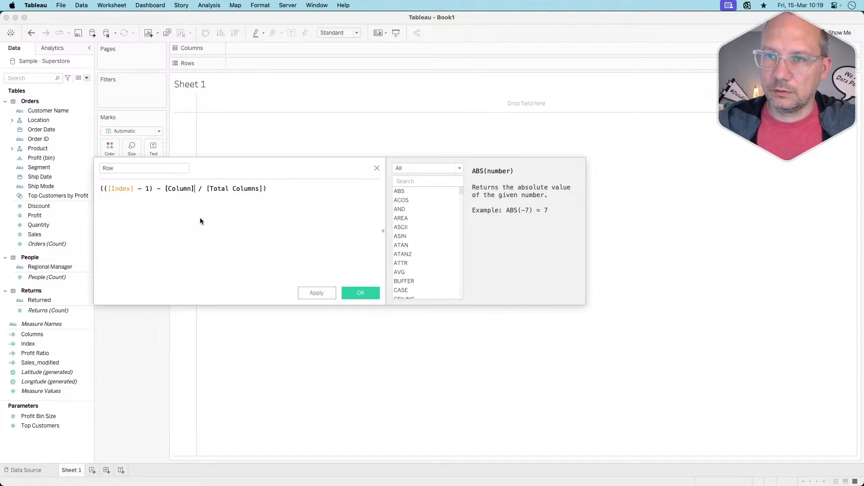
double_click(196, 188)
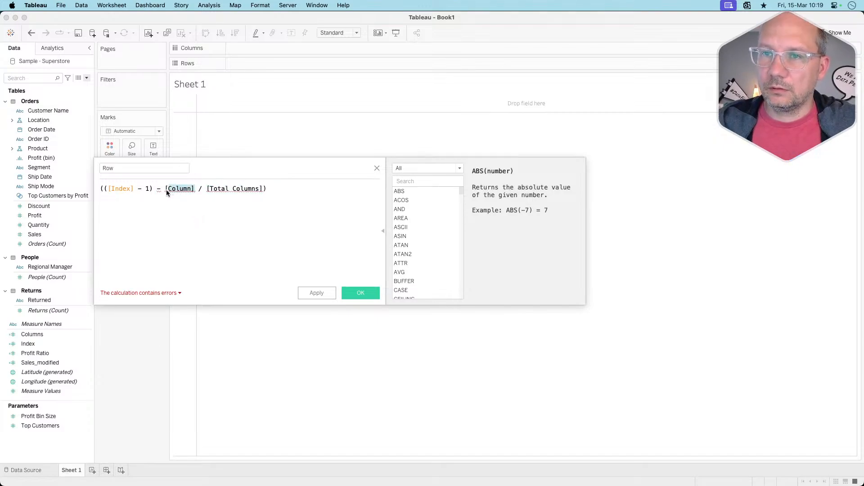
type("1")
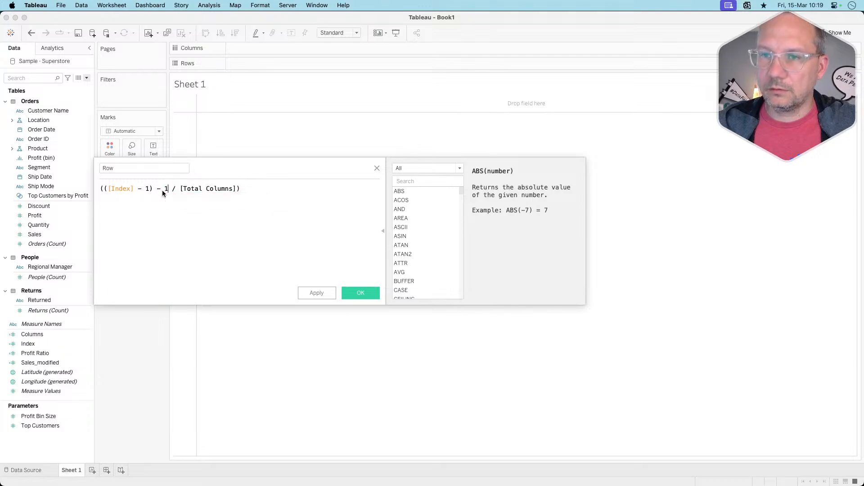
double_click(208, 189)
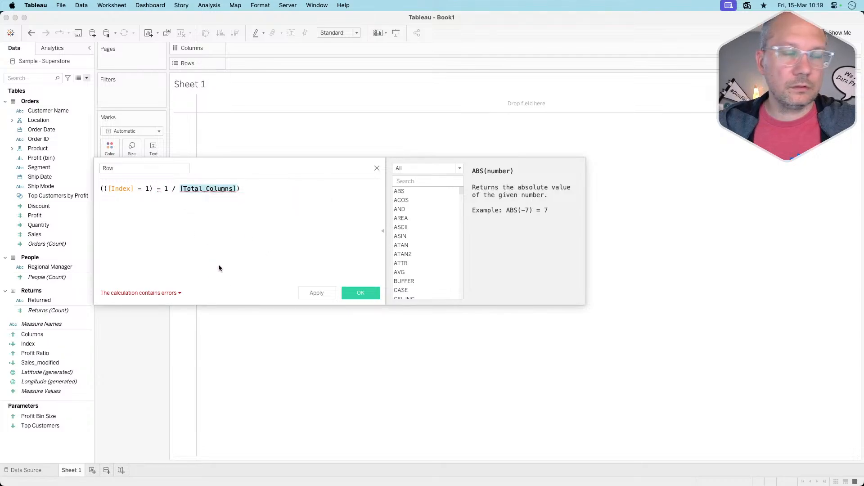
left_click(158, 192)
key("BackSpace")
key("BackSpace")
key("BackSpace")
key("BackSpace")
key("BackSpace")
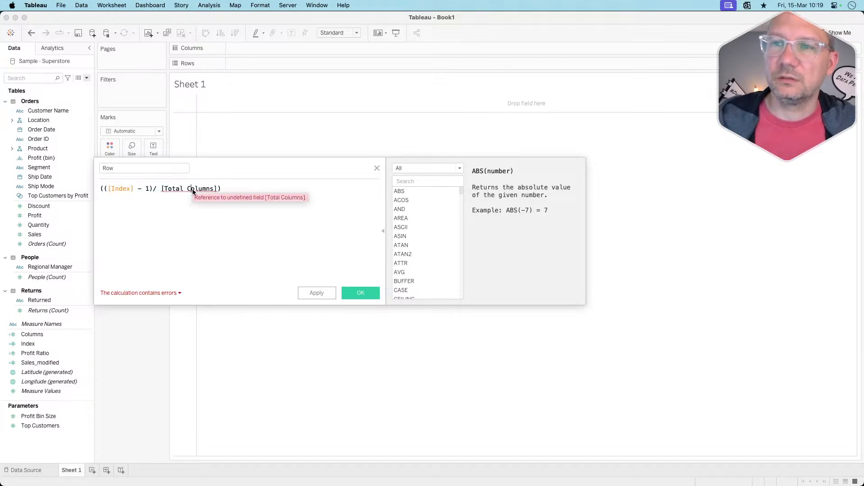
double_click(193, 189)
type("3")
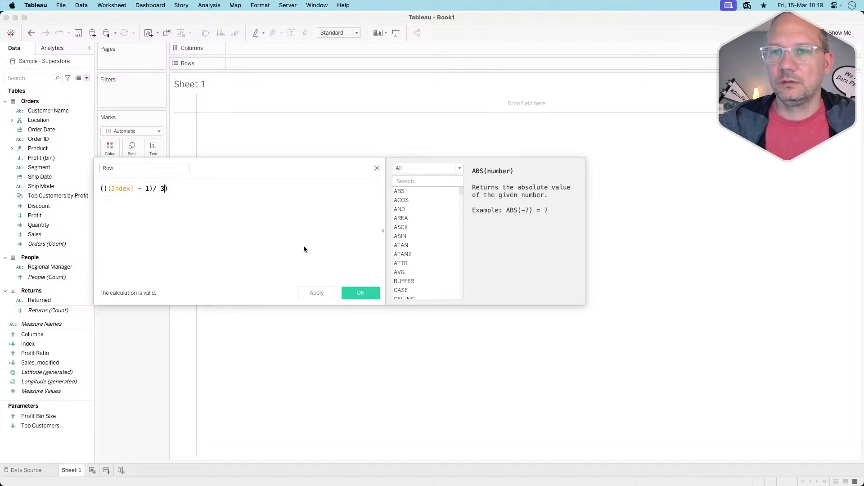
left_click(359, 296)
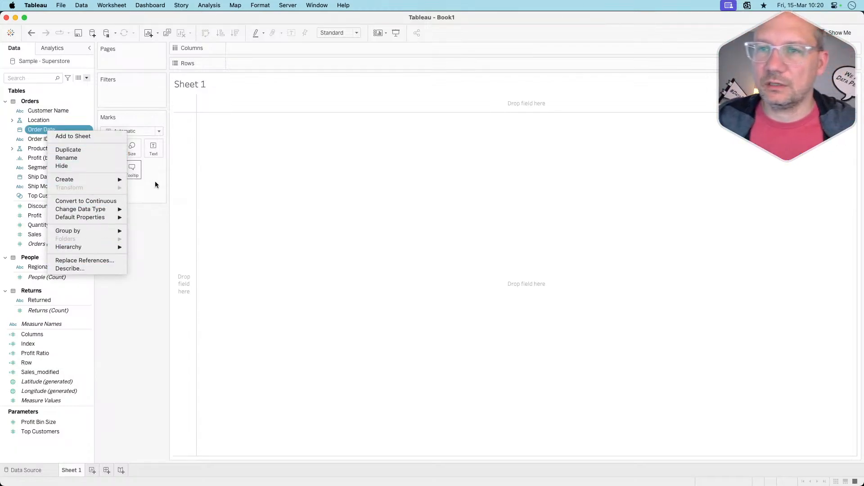
Step: Create a calculated field from Order Date named Quarter Date with the formula DATETRUNC('quarter',[Order Date]) and save it
left_click(140, 180)
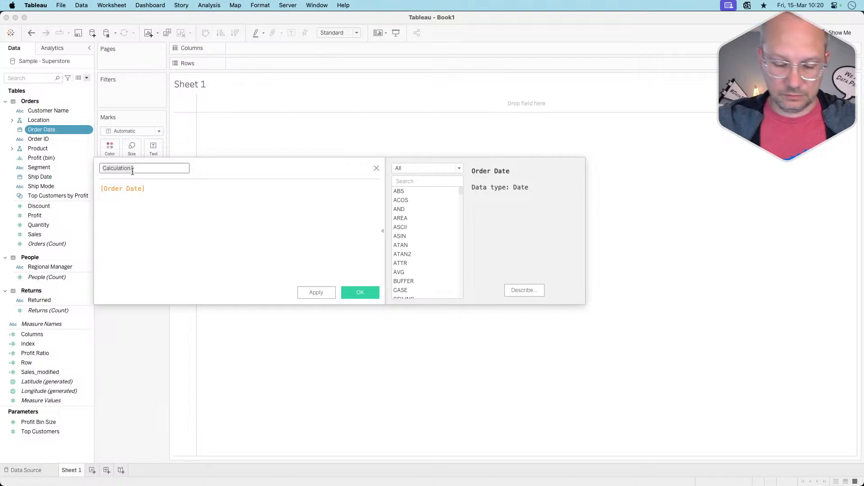
type("O")
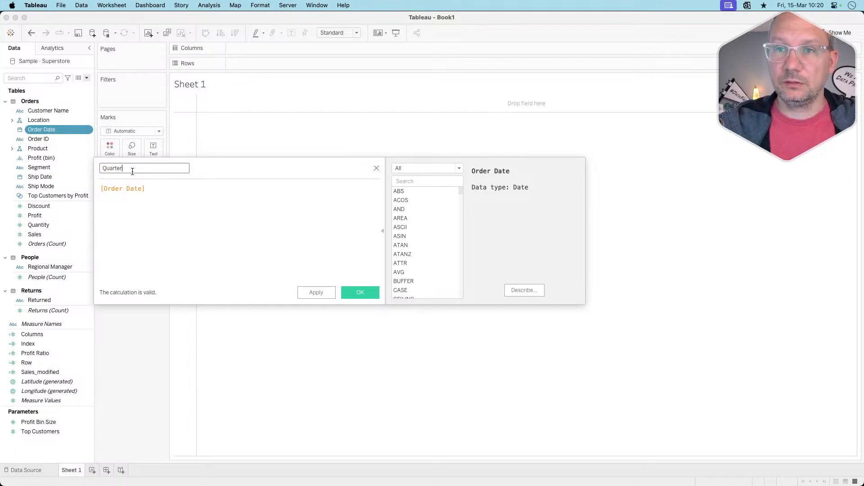
key("Tab")
key("Left")
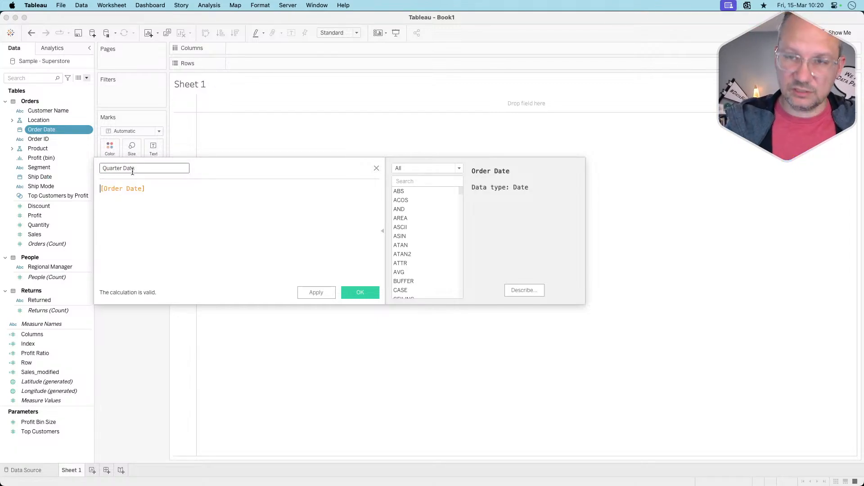
type("Date")
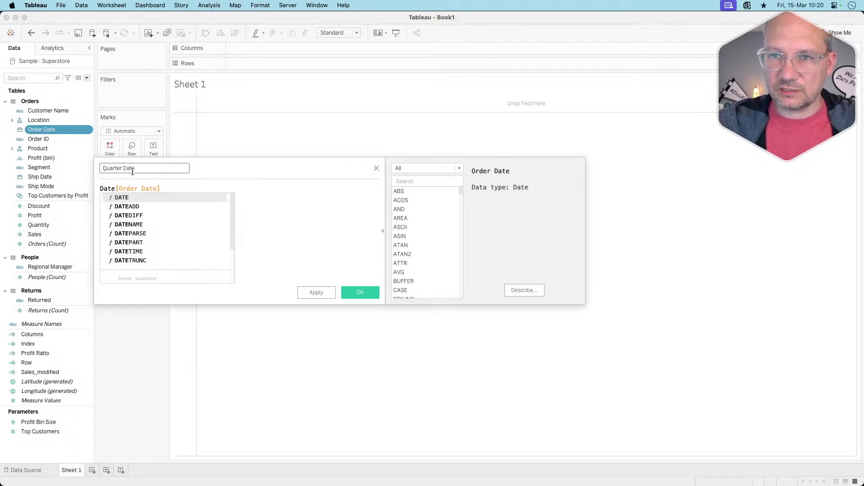
type("tr")
key("Return")
type("'quart")
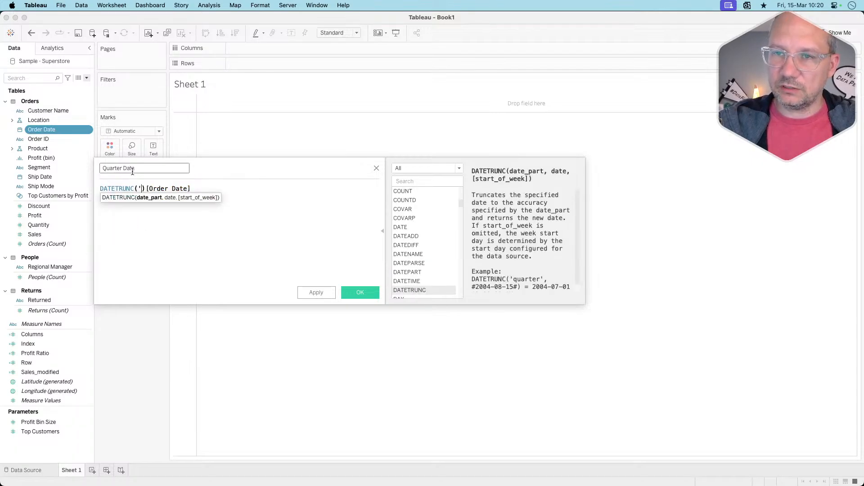
type("er',")
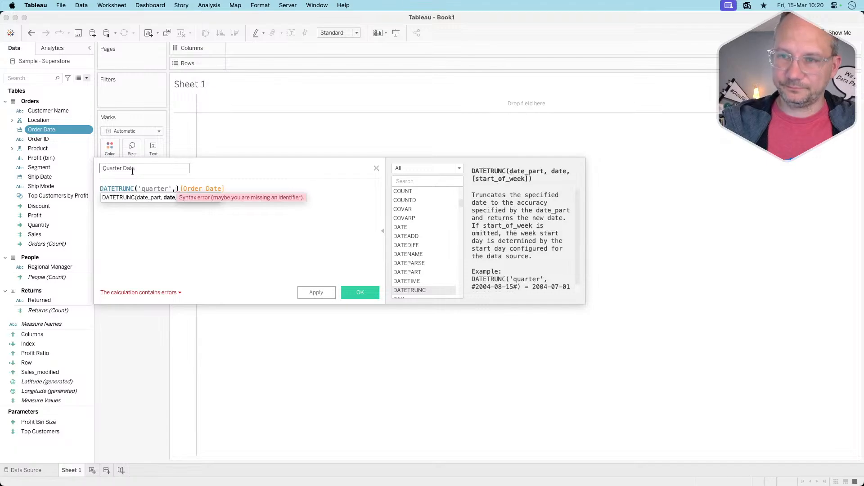
key("Delete")
type(")")
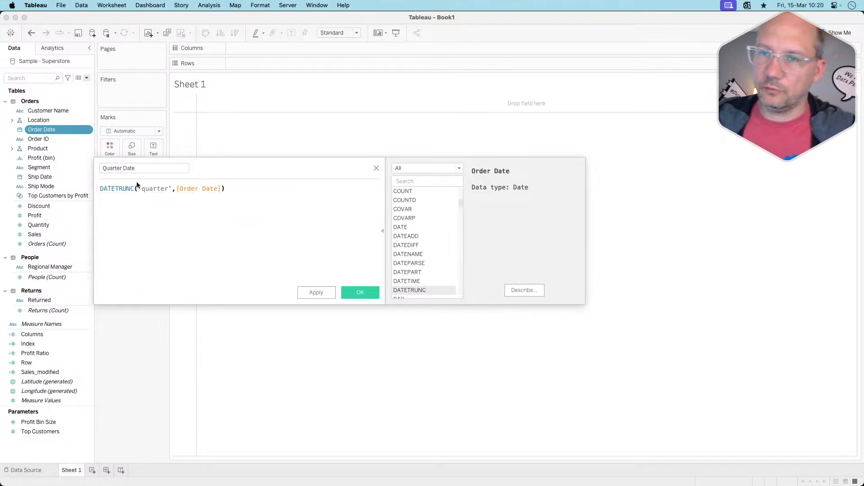
left_click(354, 294)
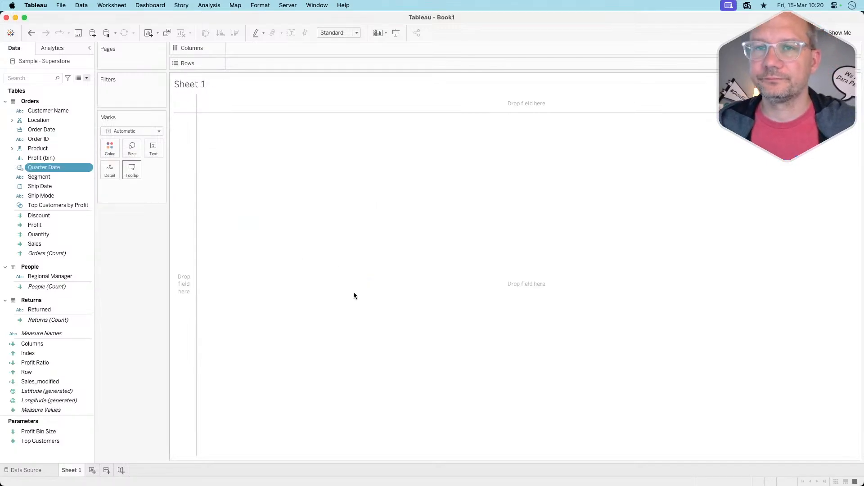
Step: Change the data type of the Quarter Date field to Date
left_click(20, 167)
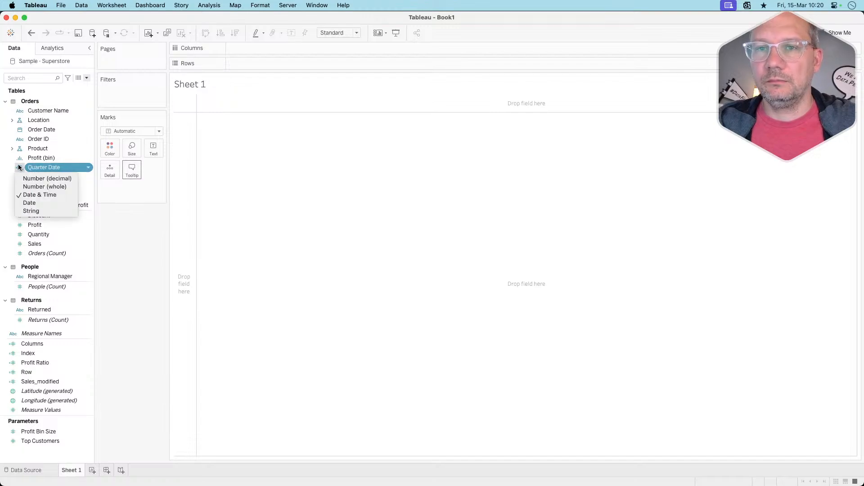
left_click(34, 200)
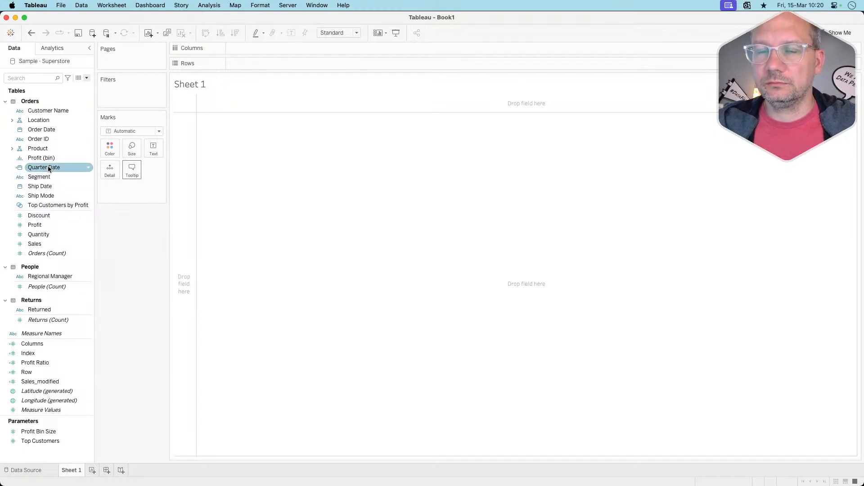
right_click(48, 167)
mouse_move(98, 258)
key("Escape")
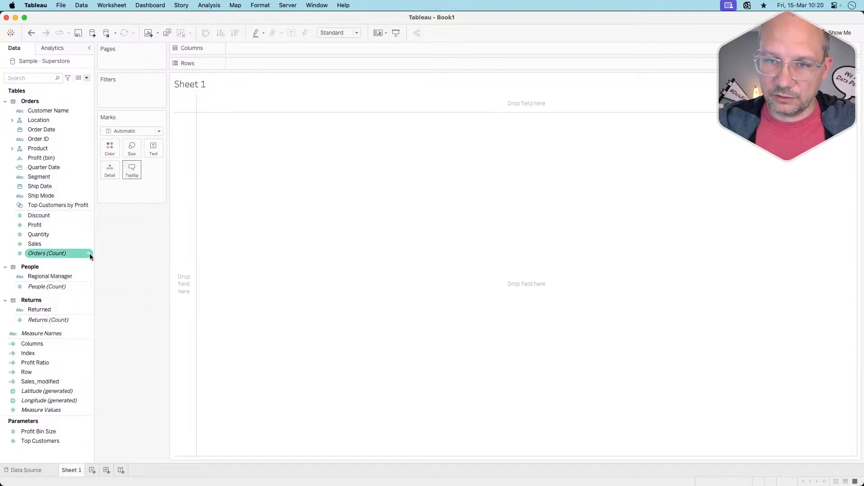
Step: Convert the Row and Columns calculated fields to discrete together
left_click(48, 373)
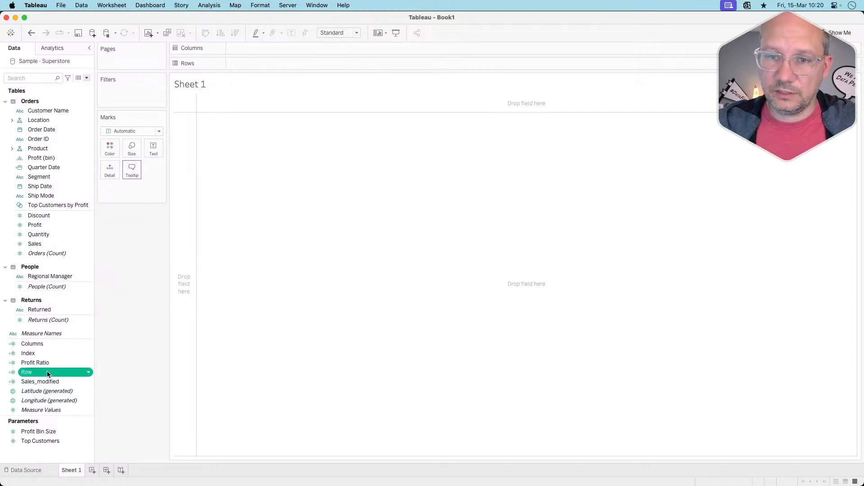
left_click(42, 346, "super")
right_click(42, 347)
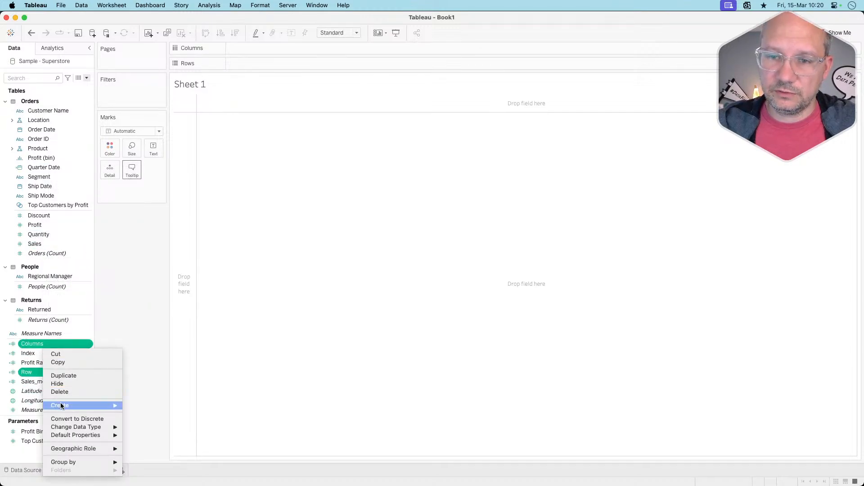
left_click(90, 419)
Step: Place the Columns field on the Columns shelf and the Row field on the Rows shelf
left_click_drag(34, 344, 258, 52)
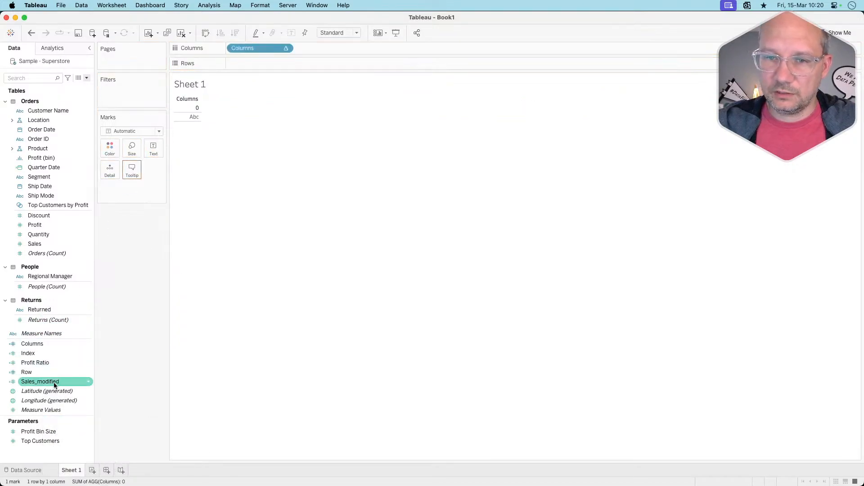
left_click_drag(42, 381, 247, 69)
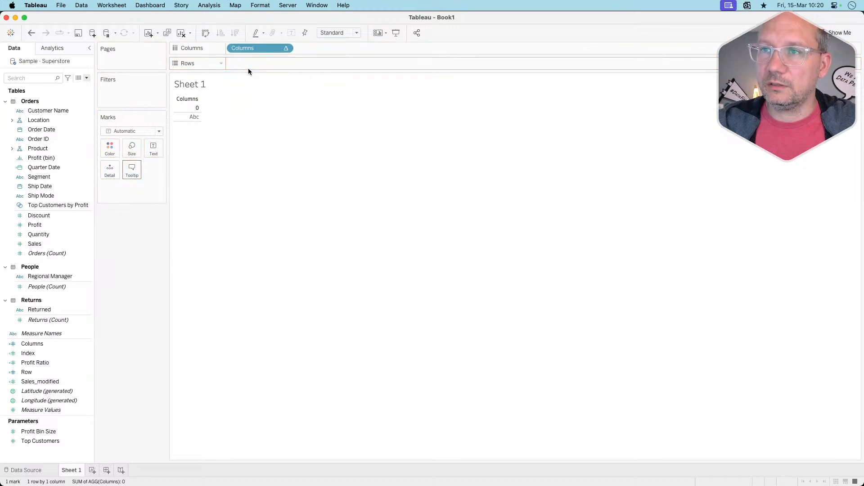
left_click_drag(26, 372, 256, 63)
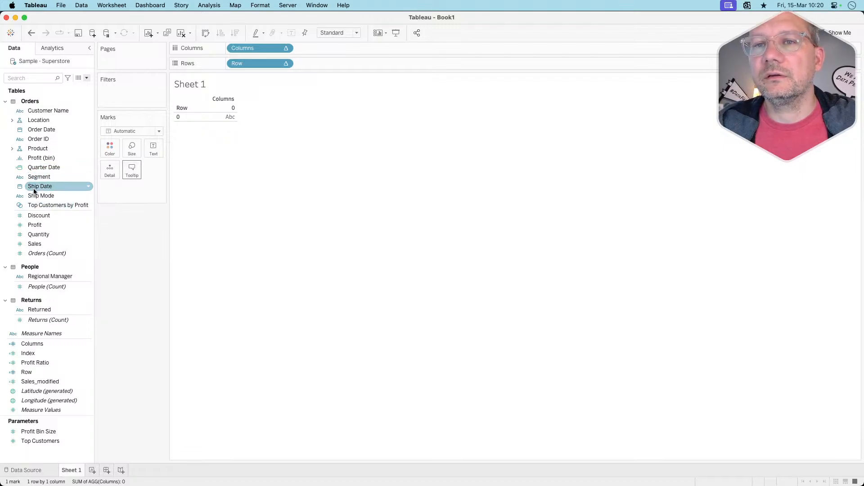
Step: Add State/Province from the Location hierarchy to Detail and remove the accompanying Country/Region pill from the marks
left_click(12, 120)
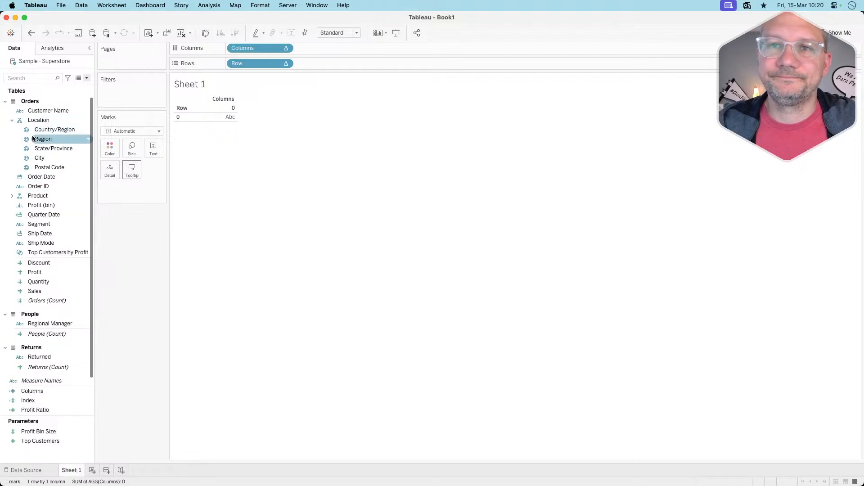
left_click_drag(51, 150, 110, 174)
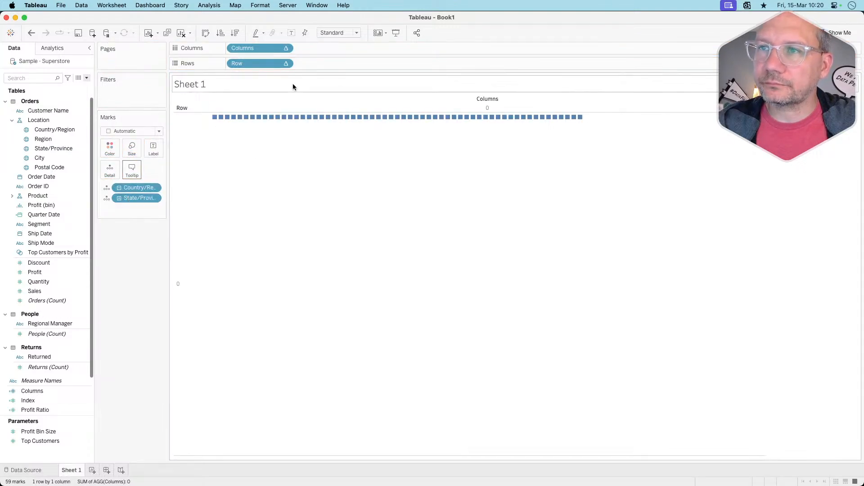
left_click(285, 48)
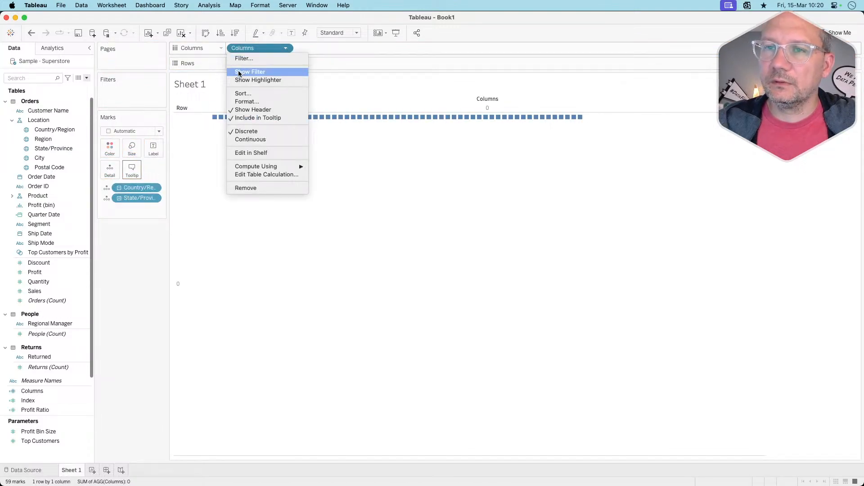
left_click(129, 188)
left_click_drag(134, 189, 134, 254)
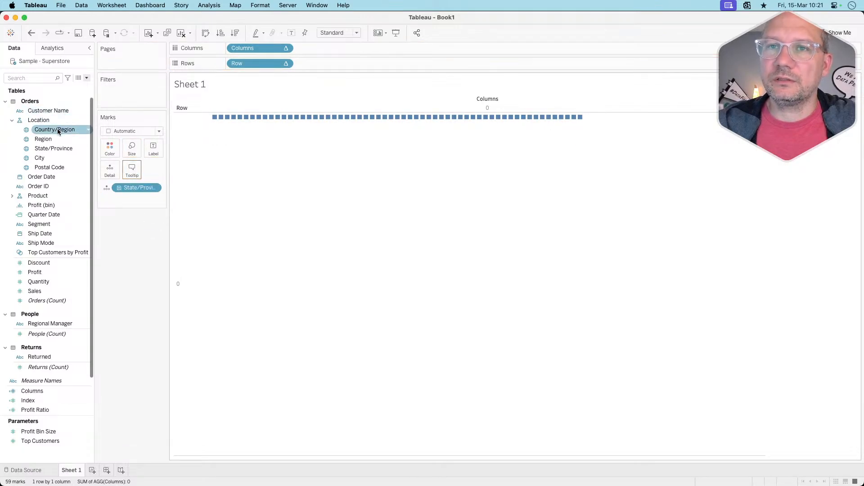
Step: Add a data source filter on Country/Region to Sample - Superstore that keeps only United States
left_click(81, 5)
mouse_move(108, 89)
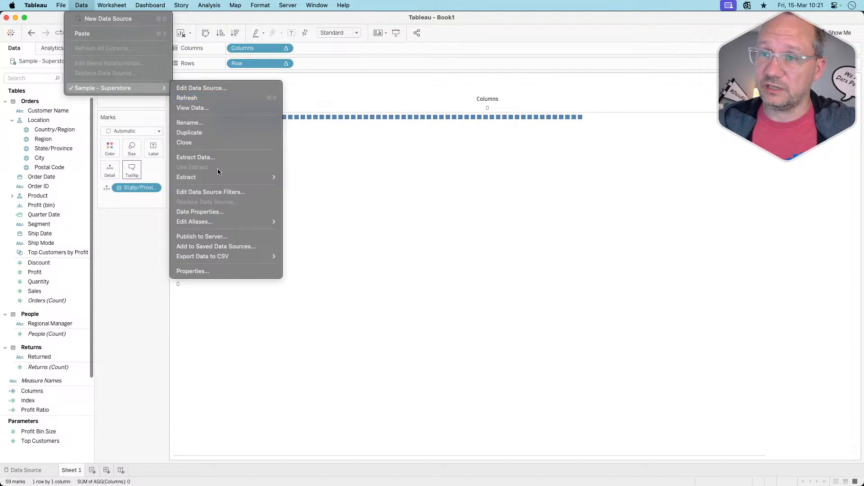
mouse_move(228, 177)
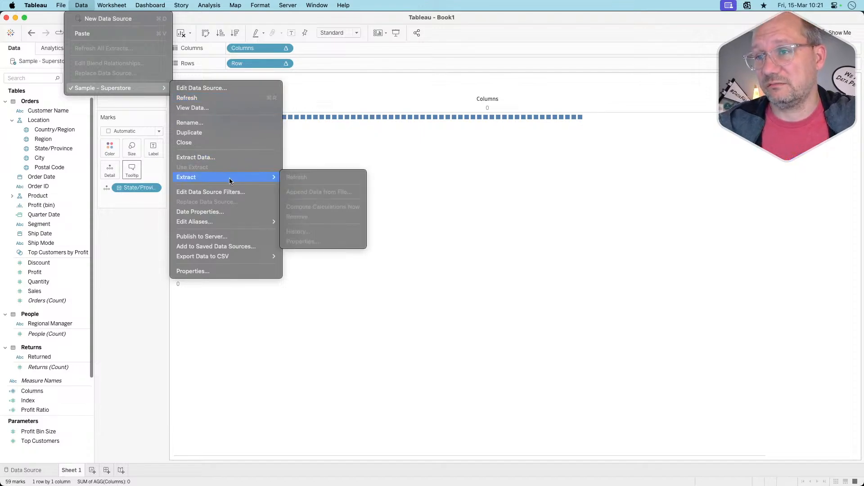
left_click(209, 192)
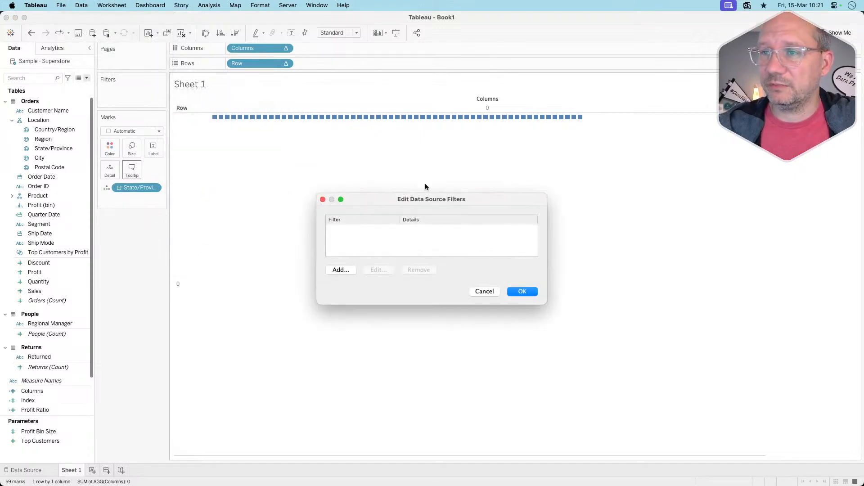
left_click(349, 270)
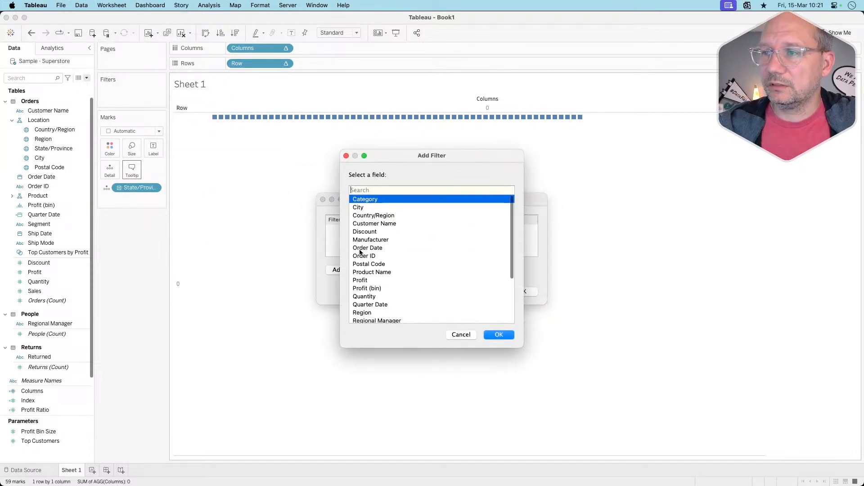
double_click(379, 216)
left_click(354, 176)
left_click(495, 272)
left_click(512, 372)
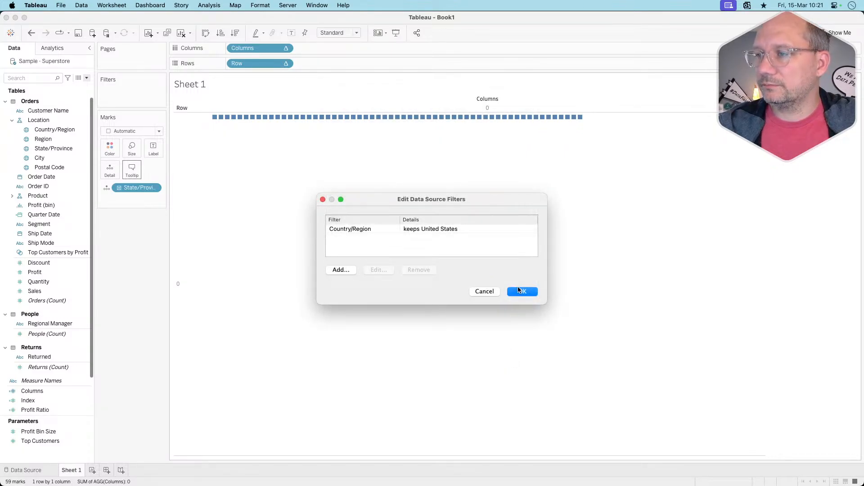
left_click(520, 290)
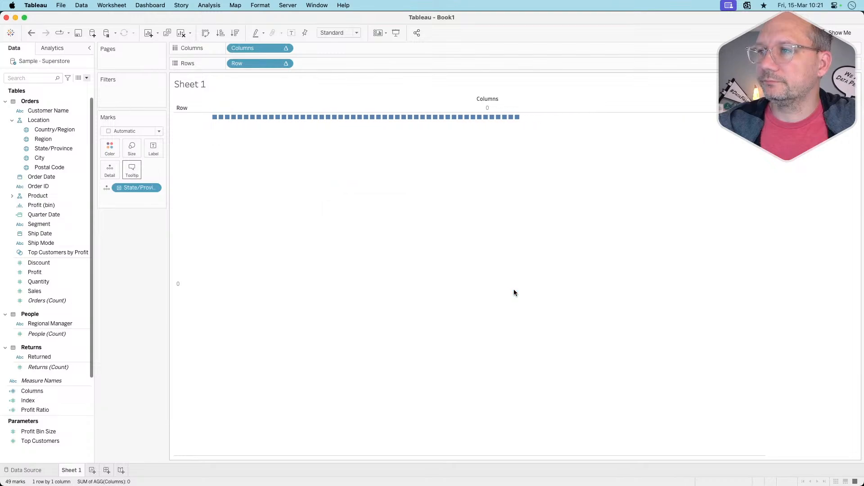
Step: Set both the Columns and Row table calculations to compute using State/Province
left_click(285, 48)
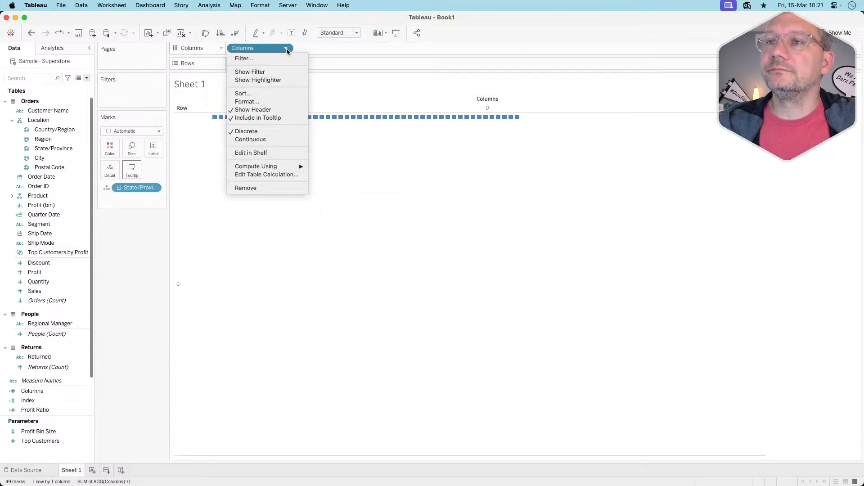
mouse_move(272, 169)
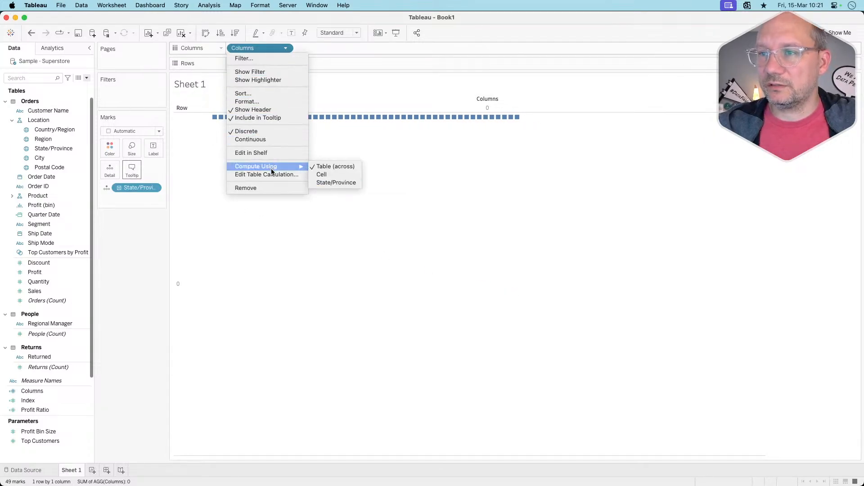
left_click(328, 182)
left_click(285, 64)
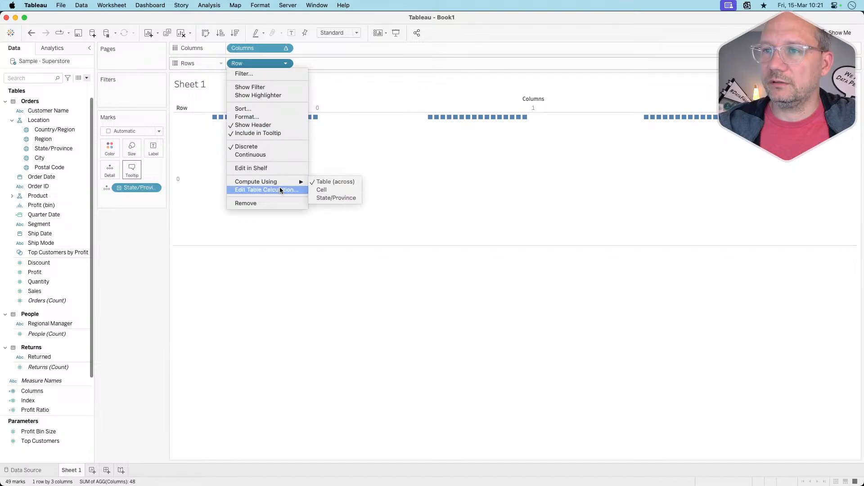
left_click(333, 198)
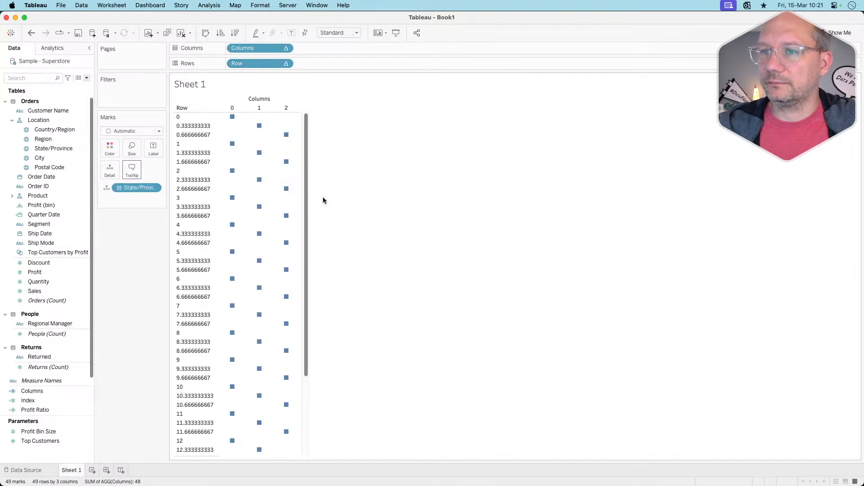
left_click(286, 63)
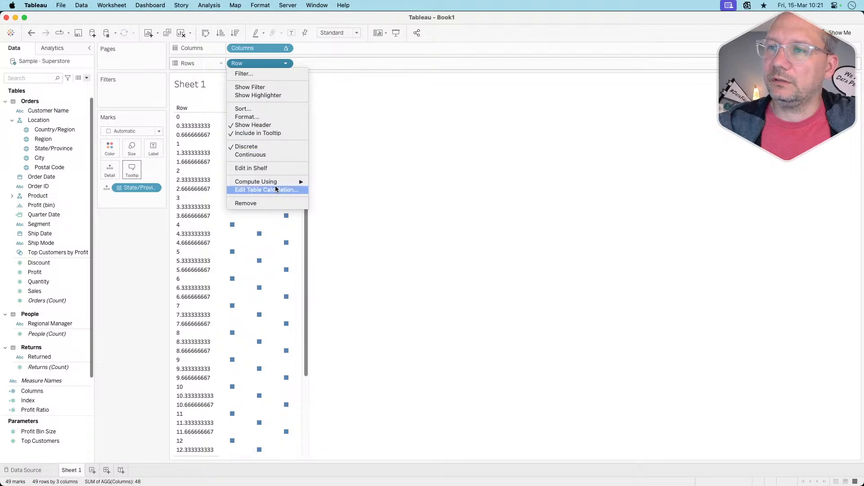
mouse_move(276, 181)
left_click(164, 270)
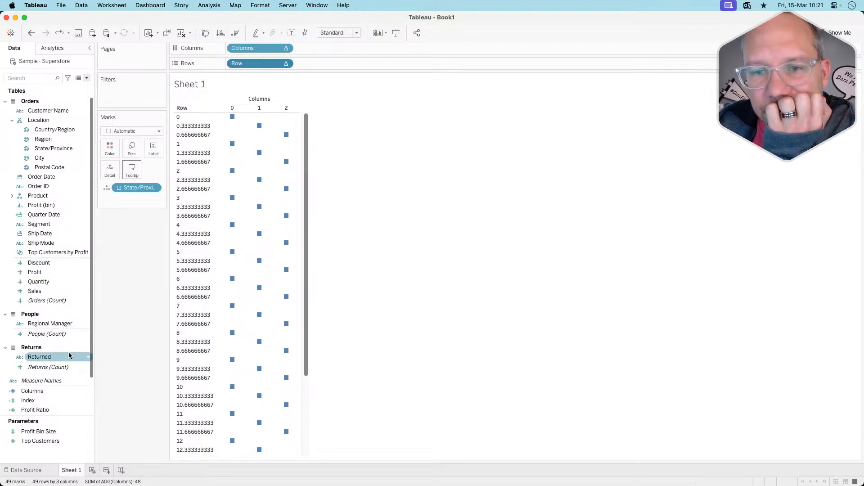
scroll(56, 399, "down", 3)
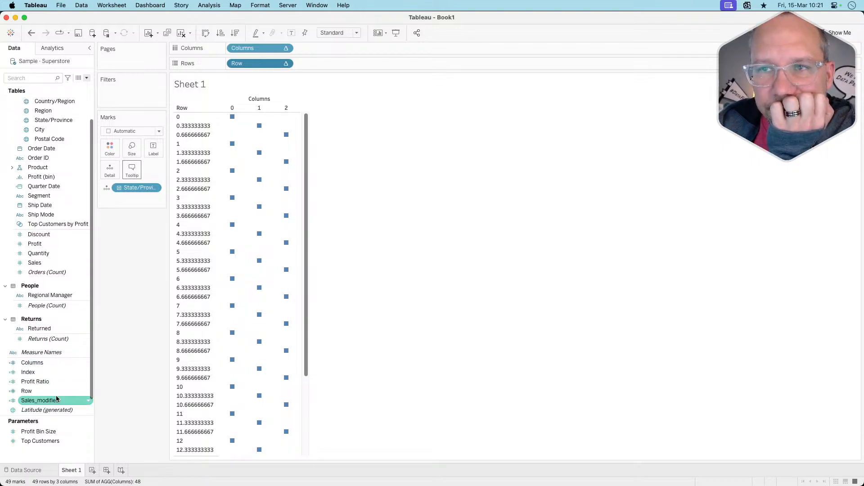
left_click(191, 122)
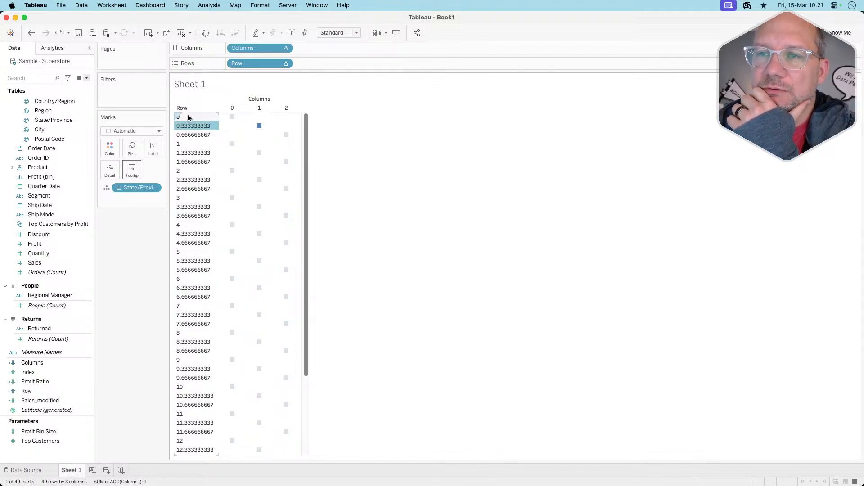
left_click(192, 117)
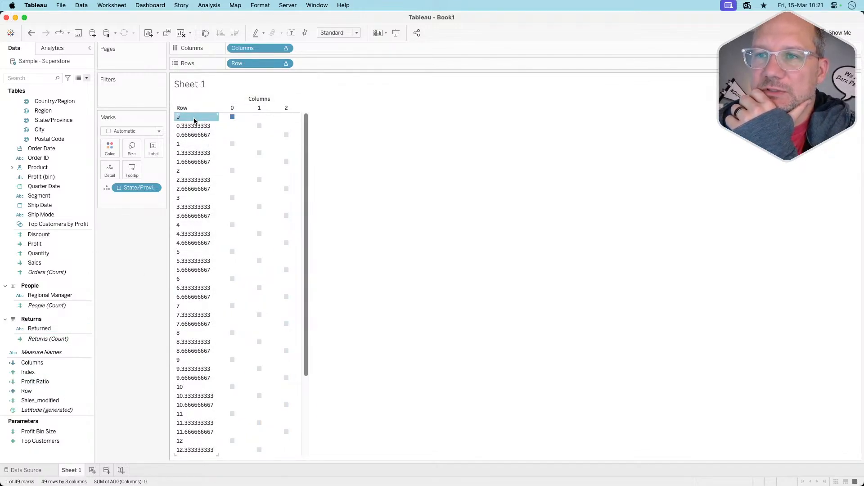
Step: Examine the Row header values in the grid and the formula of the Row calculated field
scroll(194, 216, "down", 5)
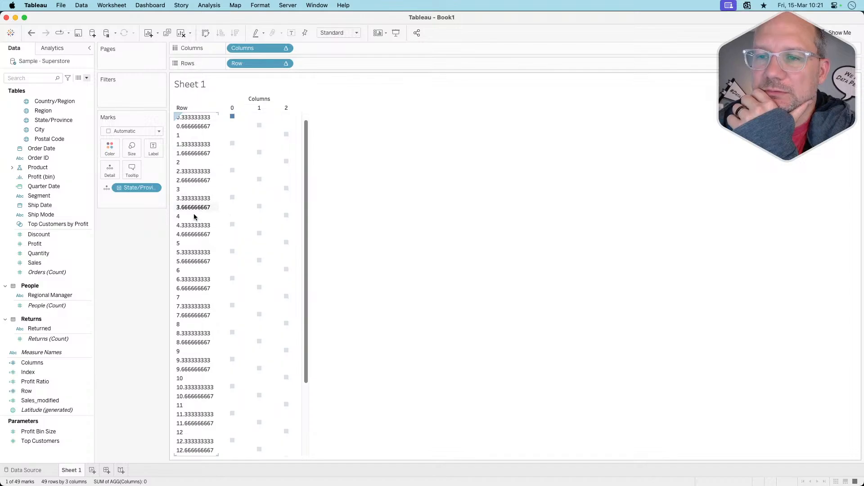
scroll(194, 216, "up", 5)
right_click(47, 393)
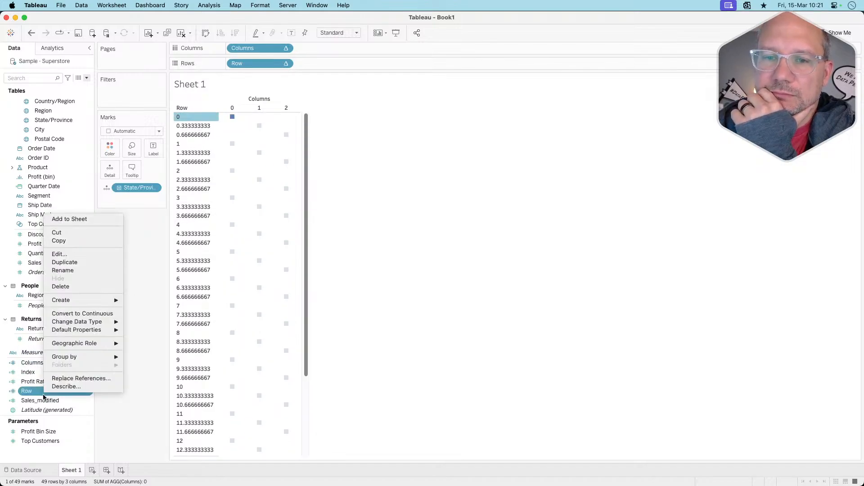
left_click(69, 256)
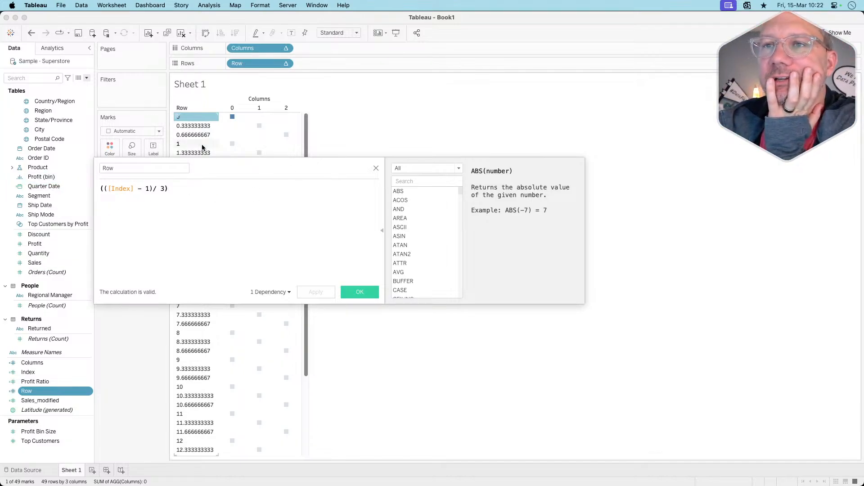
left_click(376, 168)
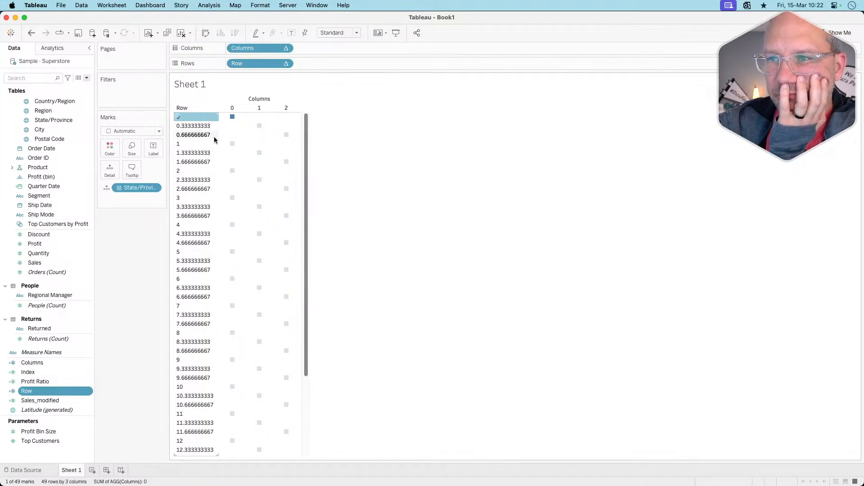
left_click_drag(291, 139, 187, 117)
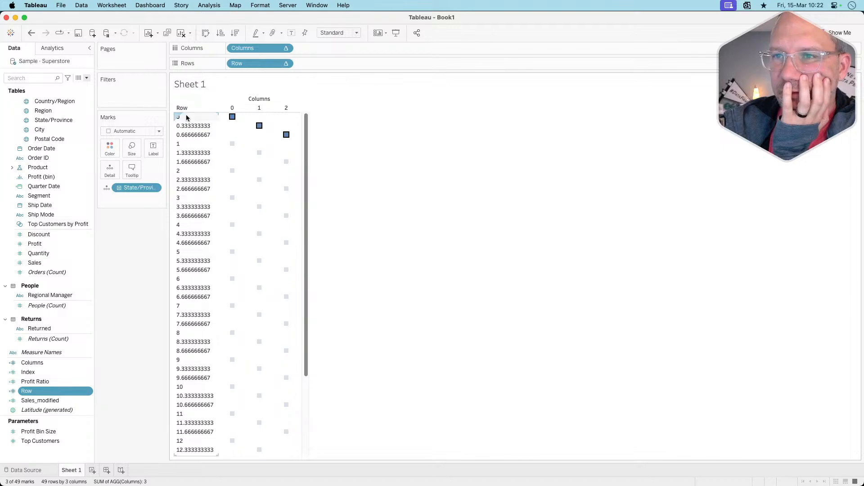
left_click(109, 277)
Step: Edit the Row calculated field so its formula returns whole numbers: int(([Index] - 1)/ 3)
right_click(52, 392)
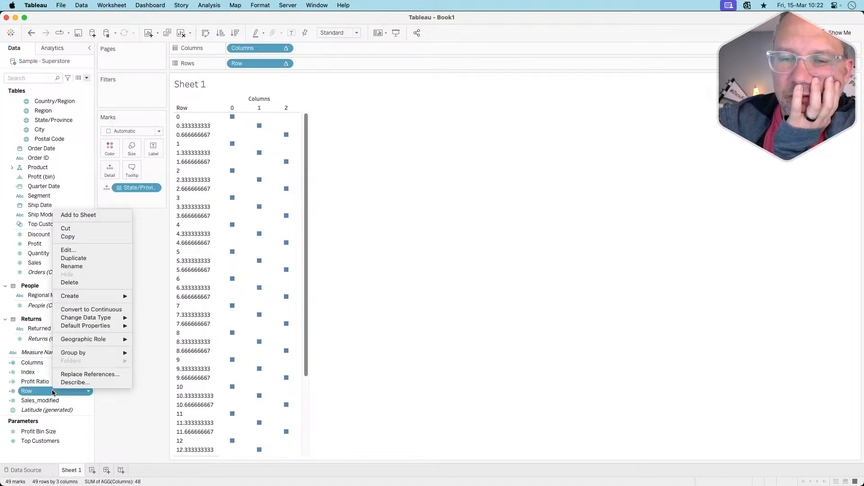
left_click(72, 251)
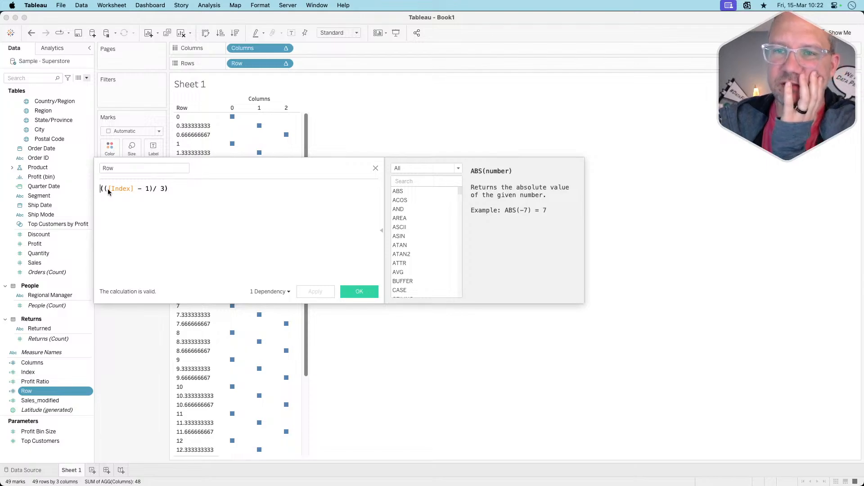
type("int")
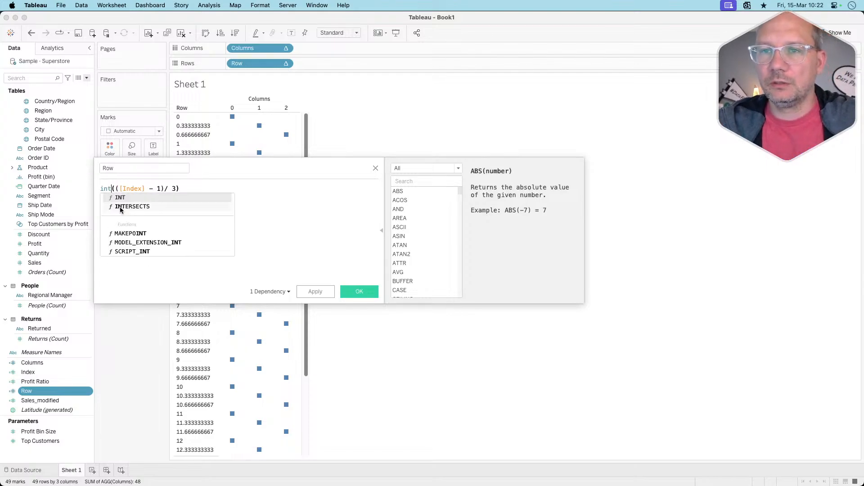
left_click(304, 262)
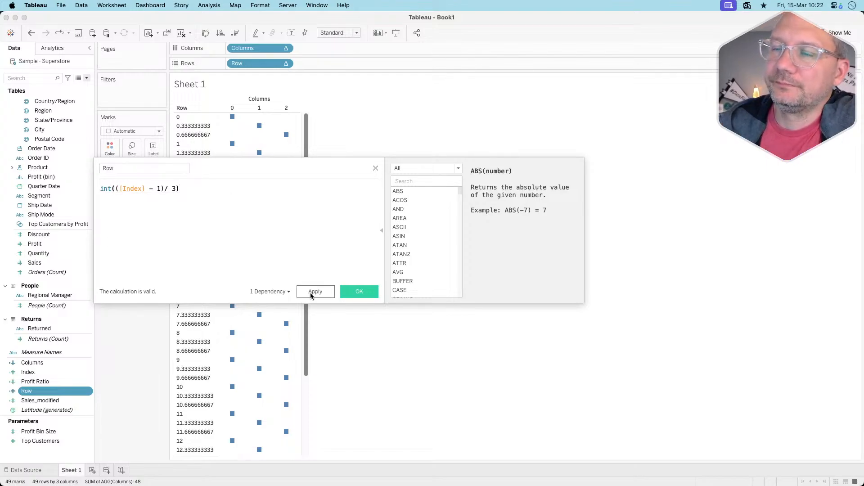
left_click(310, 293)
left_click(360, 292)
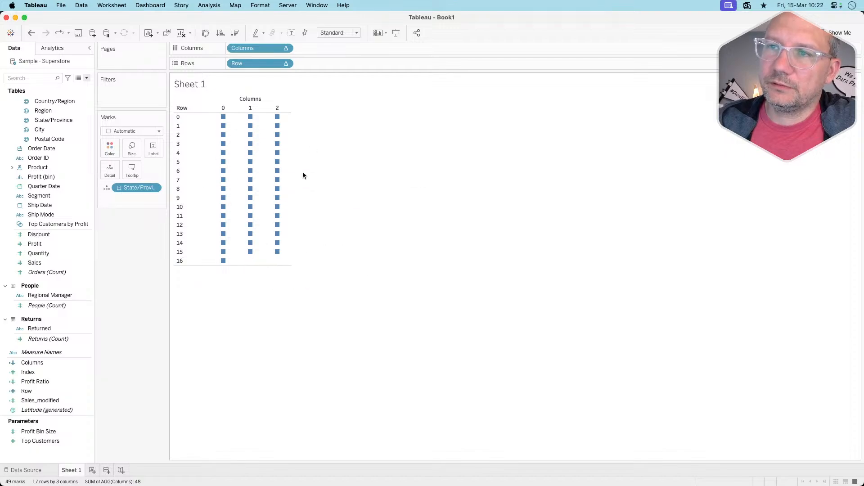
mouse_move(214, 177)
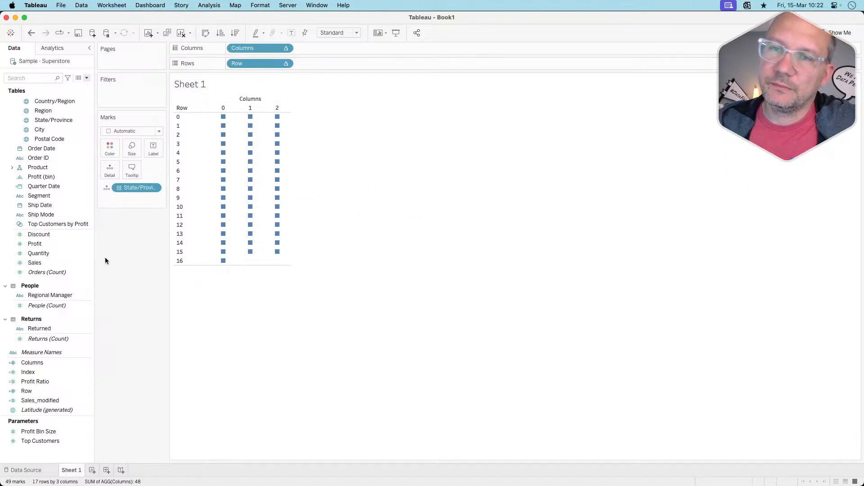
mouse_move(246, 196)
mouse_move(214, 130)
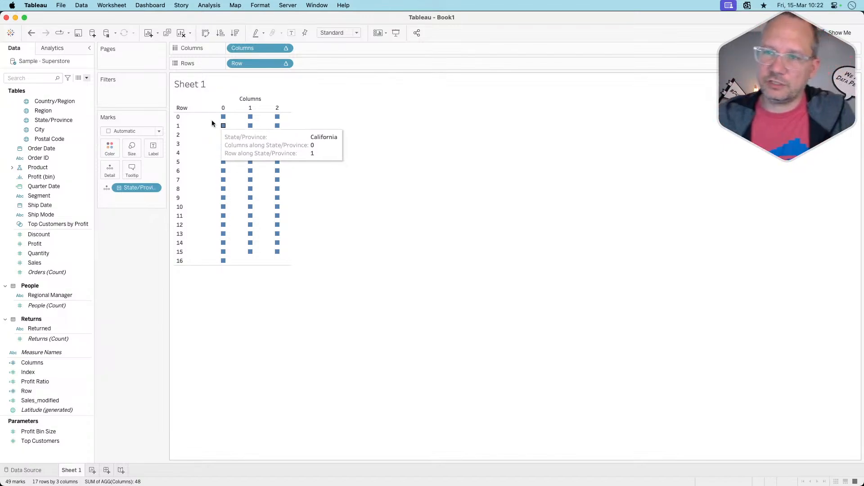
mouse_move(252, 117)
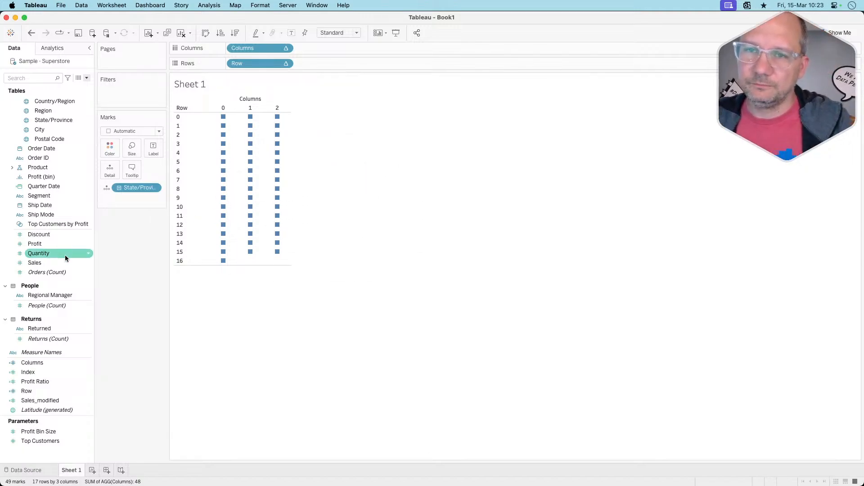
Step: Add Quarter Date to the Columns shelf after the Columns field and set it to Exact Date
scroll(61, 187, "up", 3)
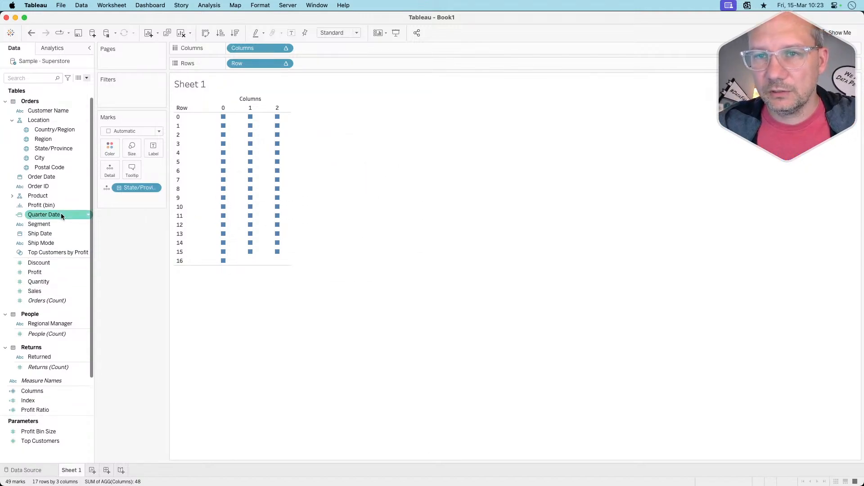
left_click_drag(54, 214, 347, 48)
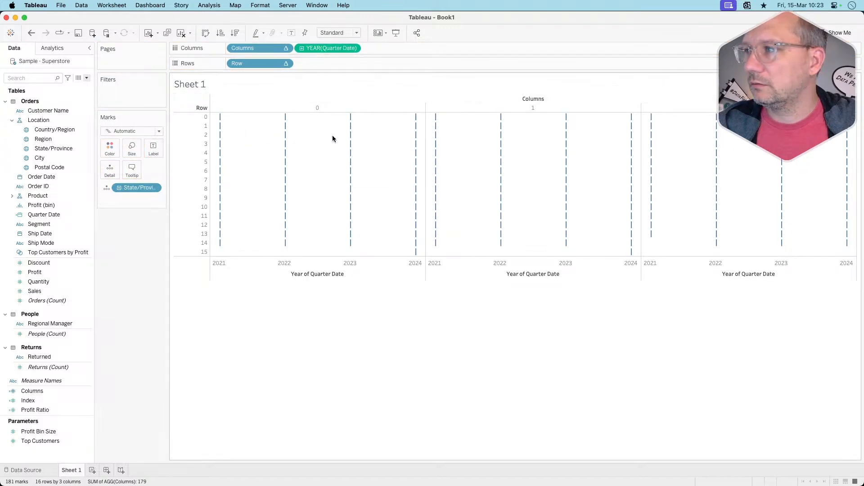
left_click(353, 48)
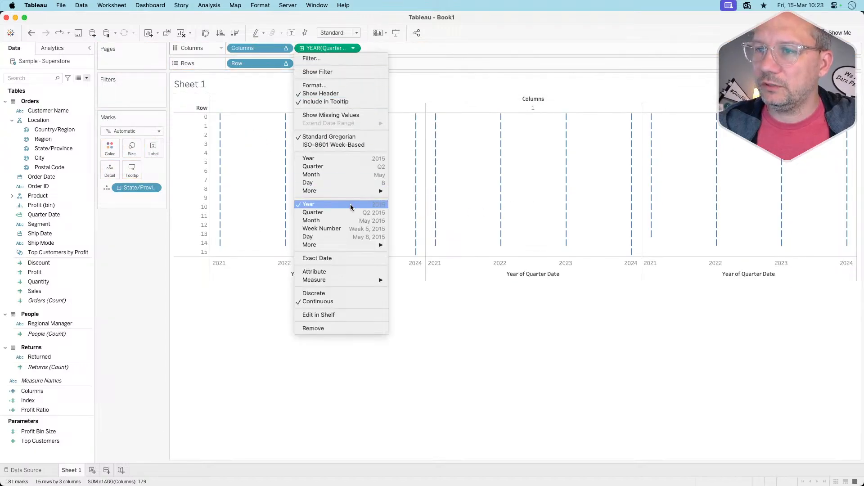
left_click(338, 259)
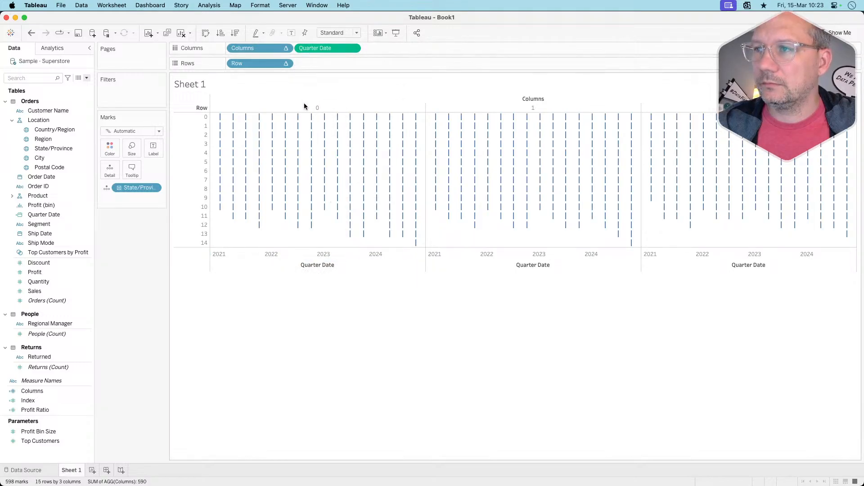
Step: Add Sales_modified to the Rows shelf after the Row field and look over the resulting small multiples
left_click(75, 292)
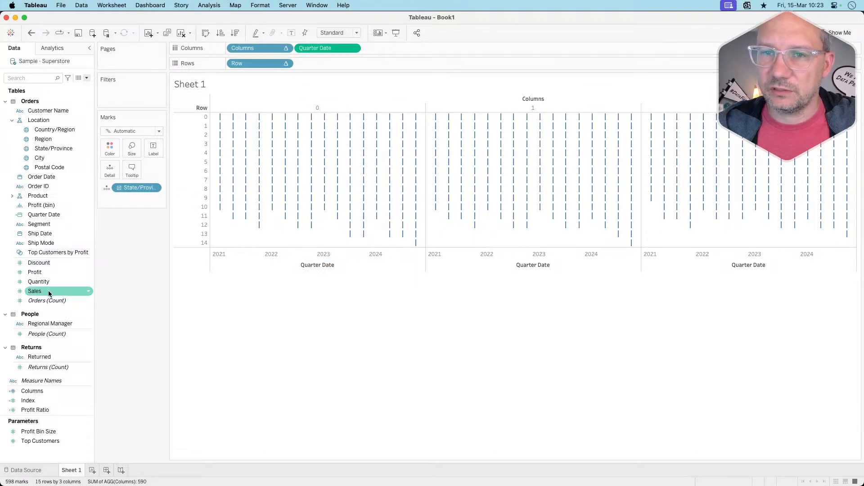
scroll(59, 340, "down", 3)
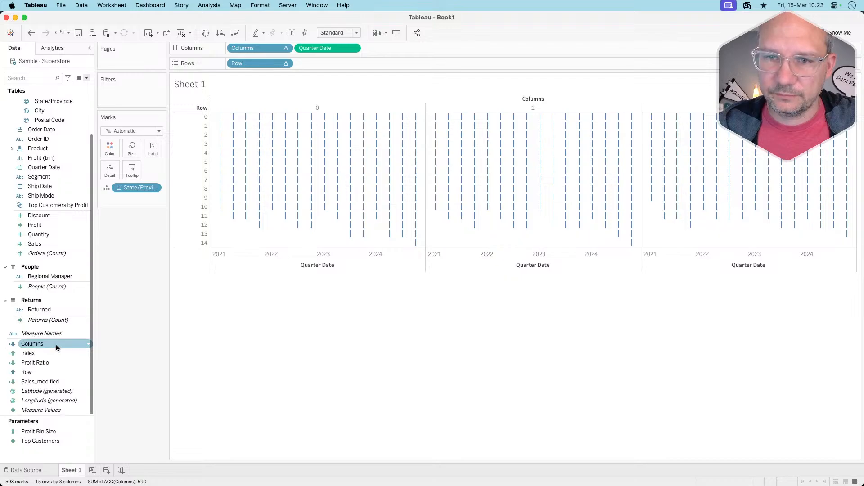
left_click_drag(45, 381, 327, 66)
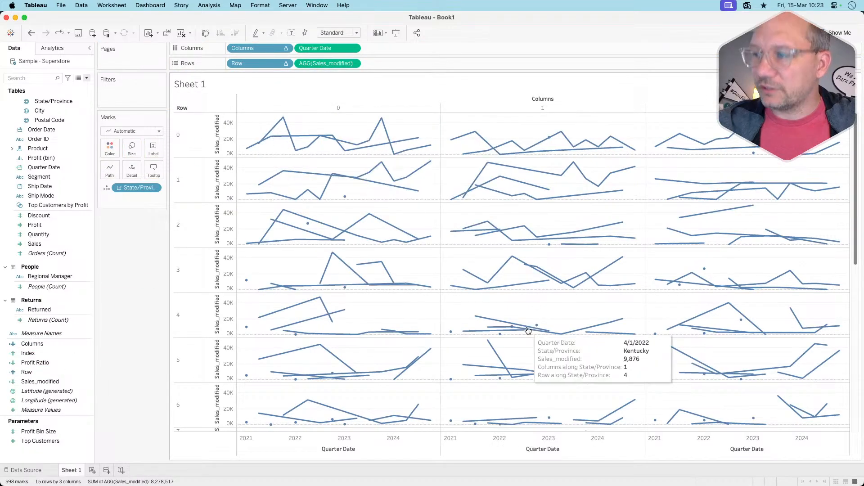
scroll(529, 333, "down", 8)
scroll(528, 331, "up", 8)
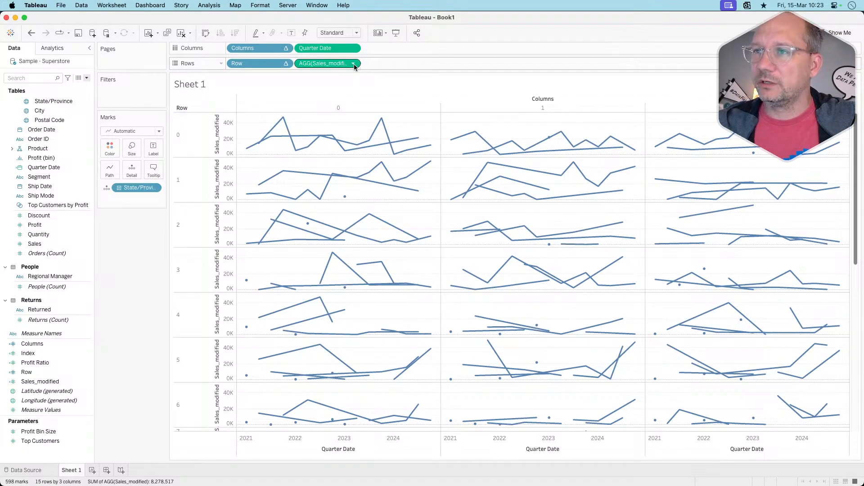
Step: Try Quarter Date as an attribute with the existing Columns table calculation, and restore it to Exact Date
left_click(354, 48)
mouse_move(336, 286)
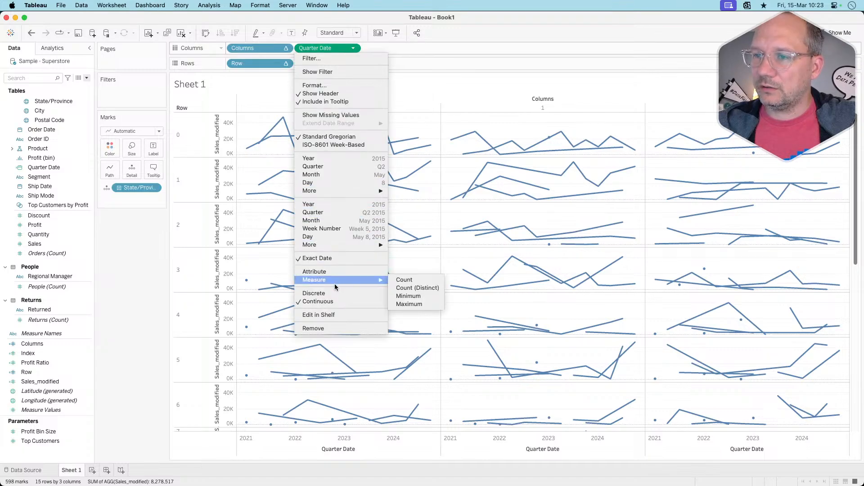
left_click(328, 271)
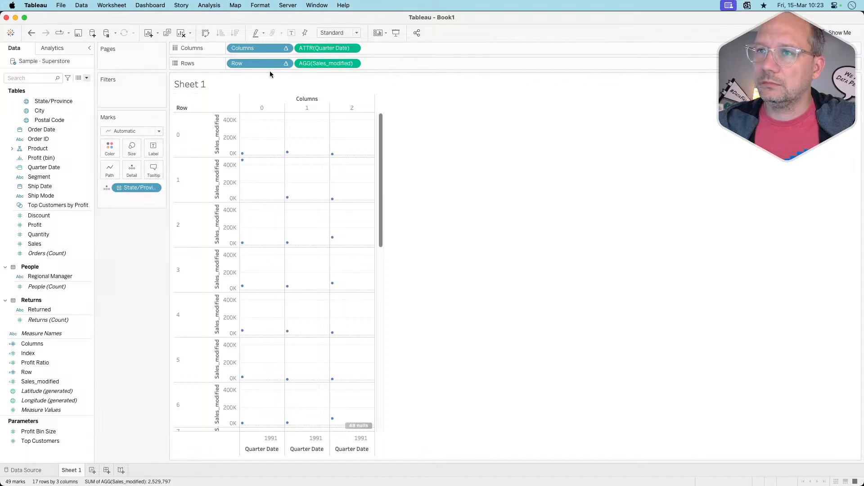
left_click(285, 49)
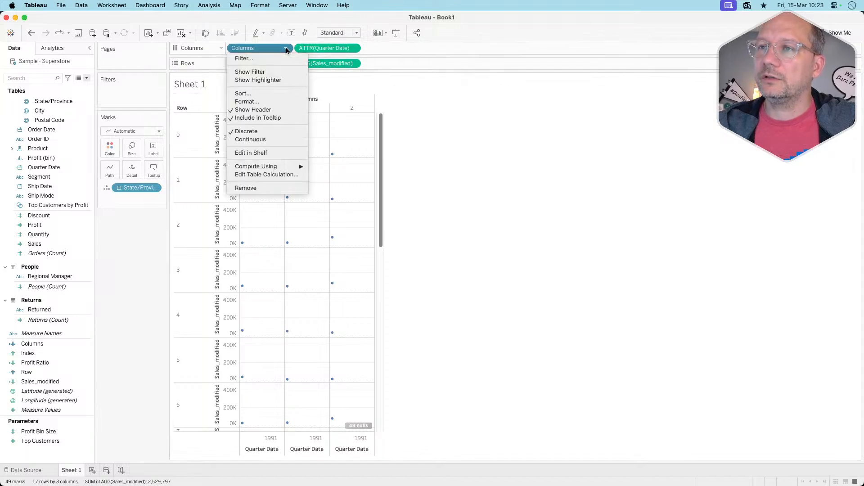
left_click(420, 143)
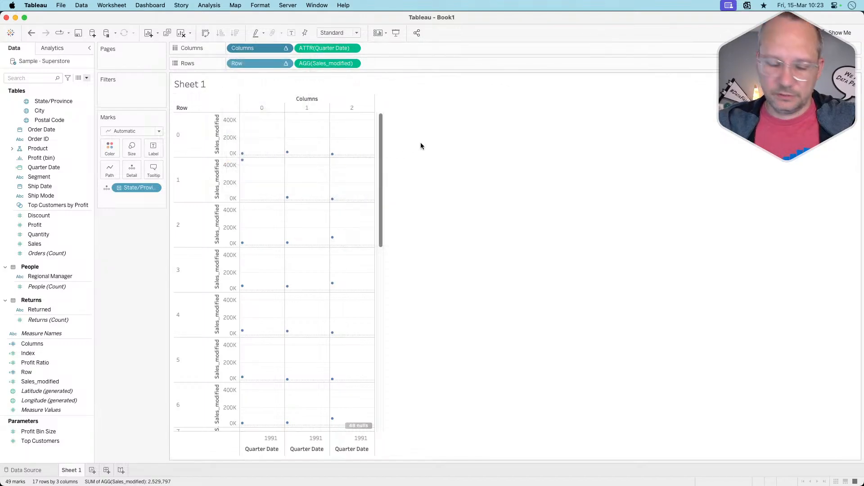
left_click(285, 48)
left_click(264, 175)
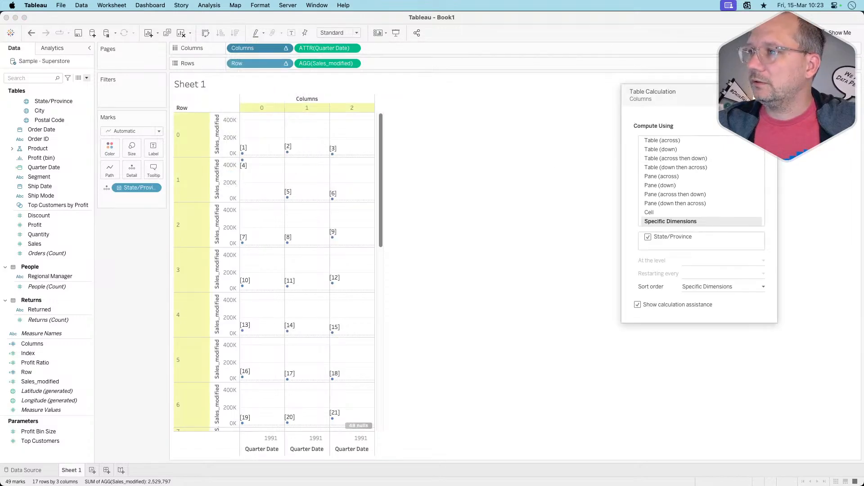
left_click(769, 92)
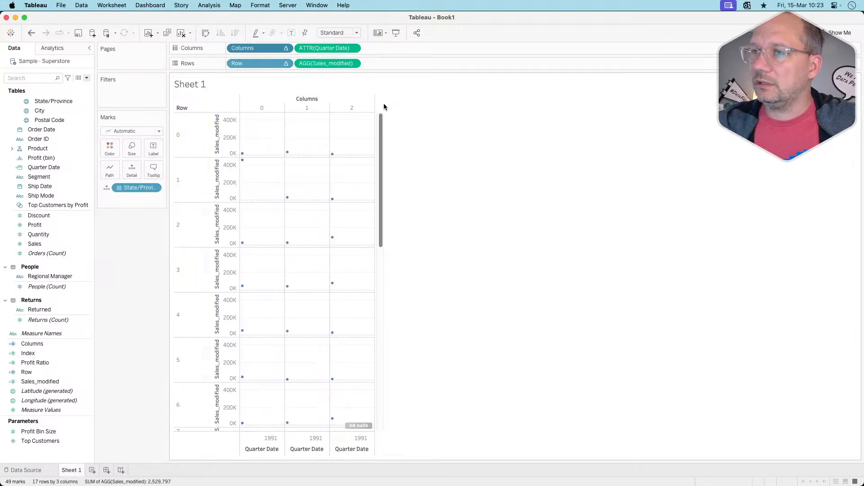
left_click(355, 49)
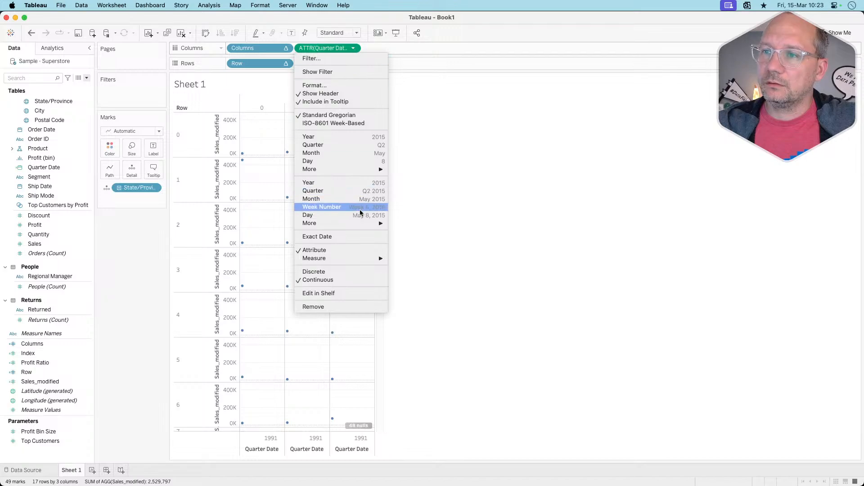
left_click(342, 237)
Step: Edit the Columns table calculation to include Quarter Date alongside State/Province, computed at the State/Province level
left_click(286, 48)
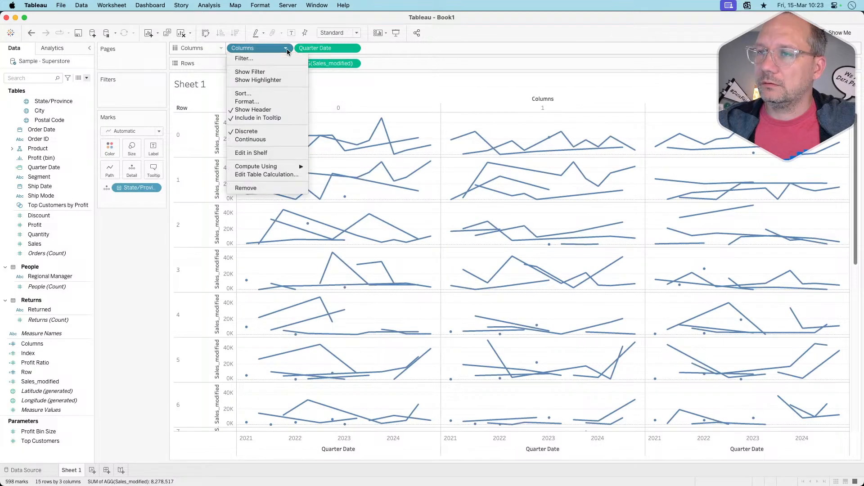
left_click(266, 174)
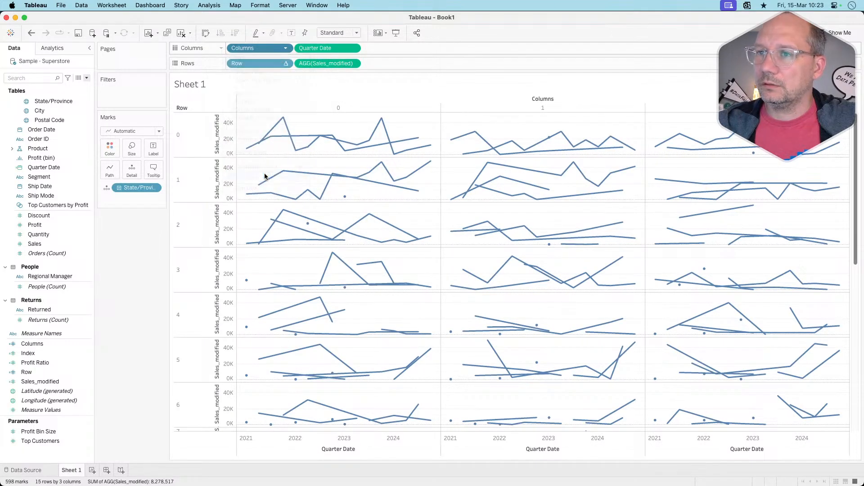
left_click(648, 246)
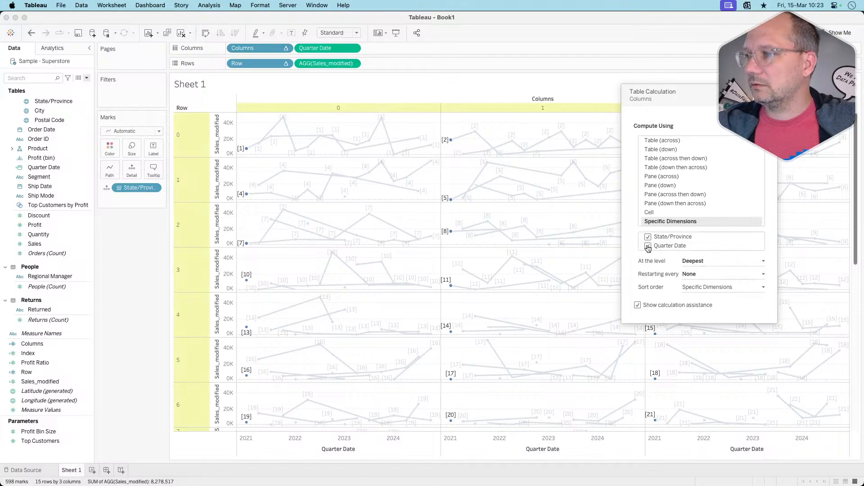
left_click(702, 261)
left_click(701, 277)
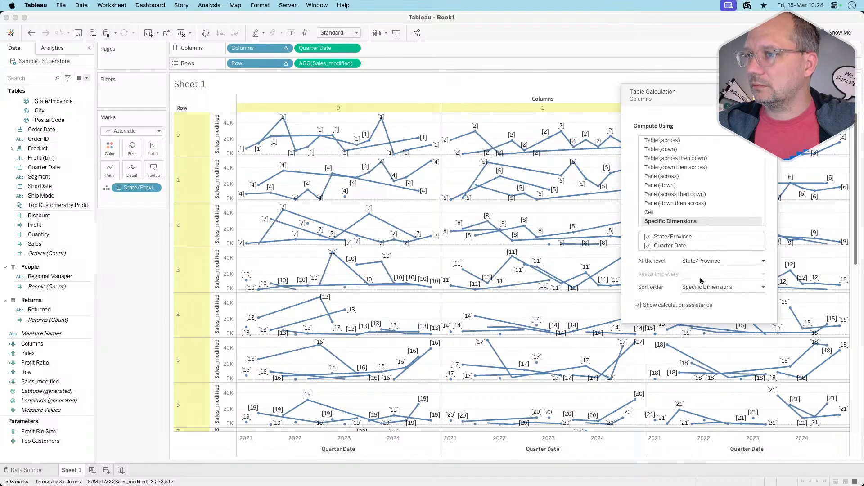
Step: Edit the Row table calculation to include State/Province and Quarter Date at the State/Province level, and close its settings
left_click(285, 63)
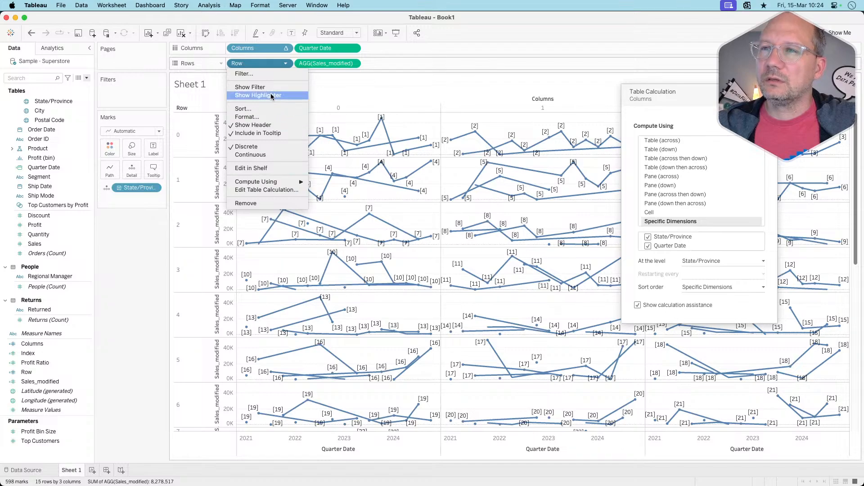
left_click(265, 189)
left_click(648, 246)
left_click(700, 261)
left_click(698, 276)
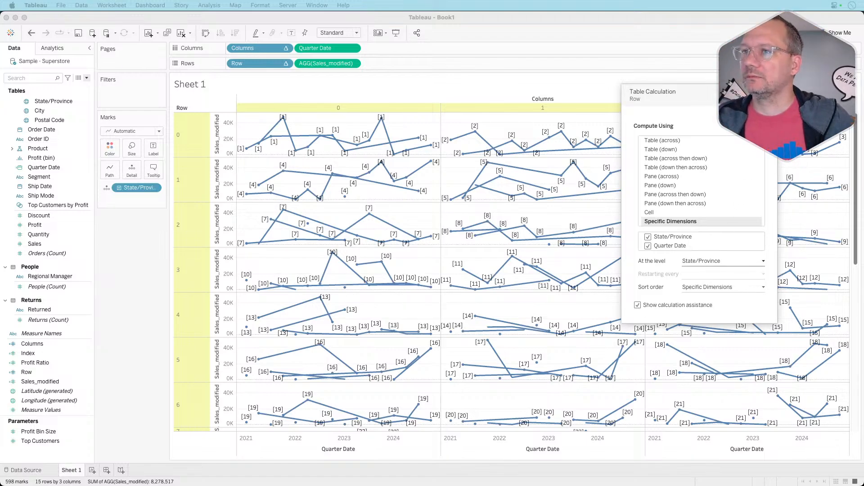
key("Escape")
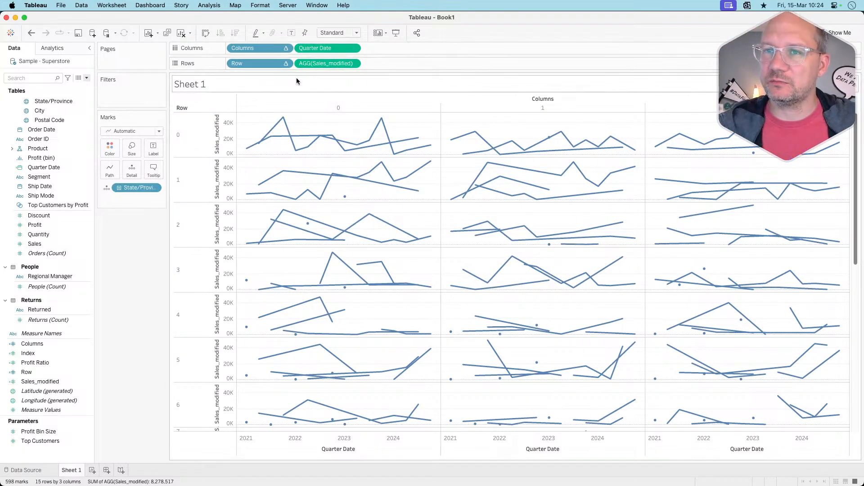
Step: Change Quarter Date on the Columns shelf to an attribute
left_click(353, 50)
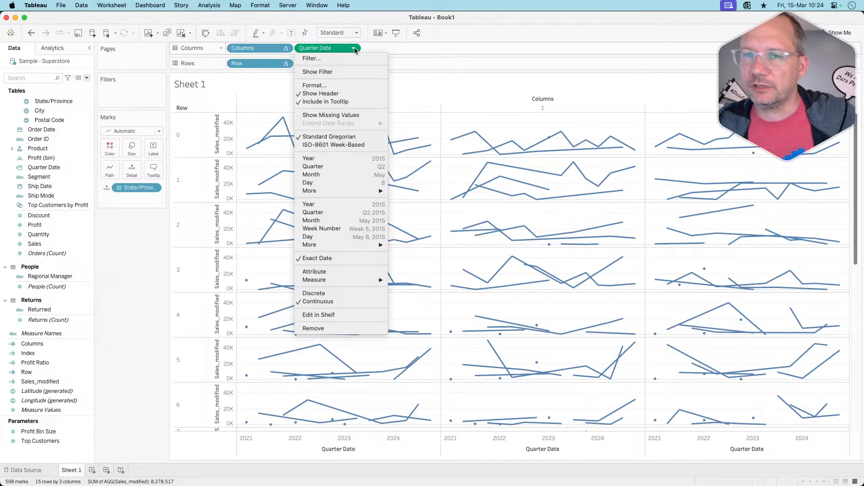
left_click(355, 49)
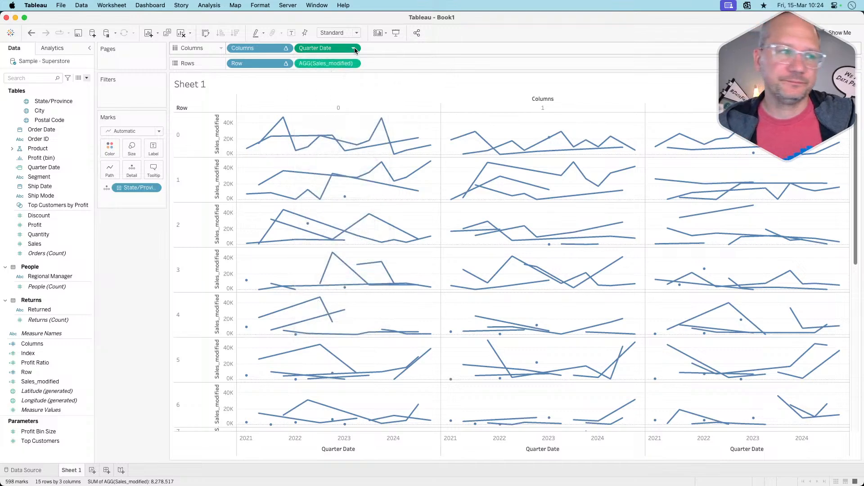
left_click(66, 151)
scroll(66, 151, "up", 5)
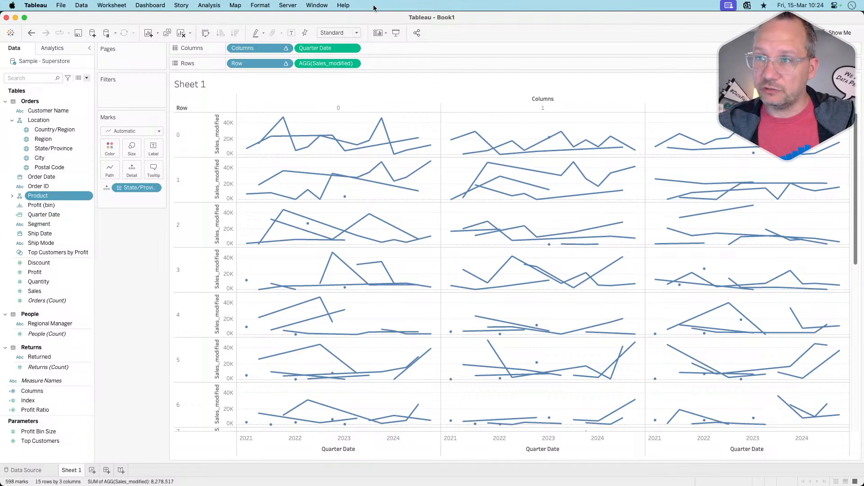
left_click(355, 49)
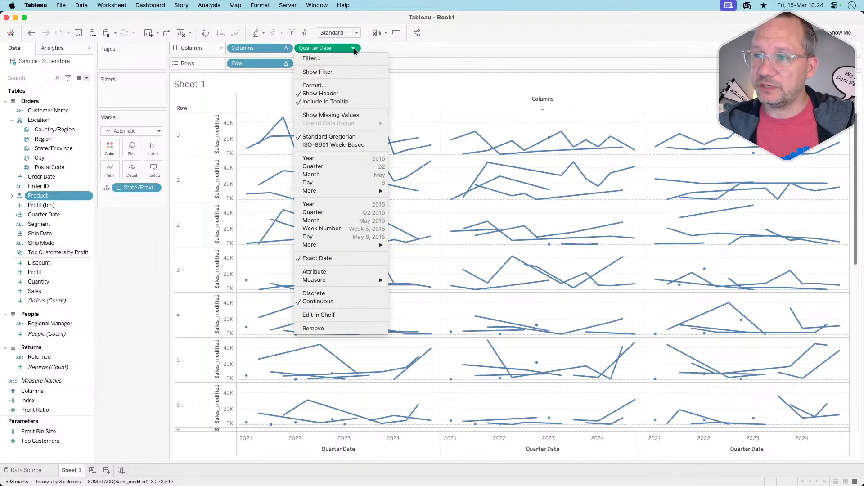
left_click(333, 272)
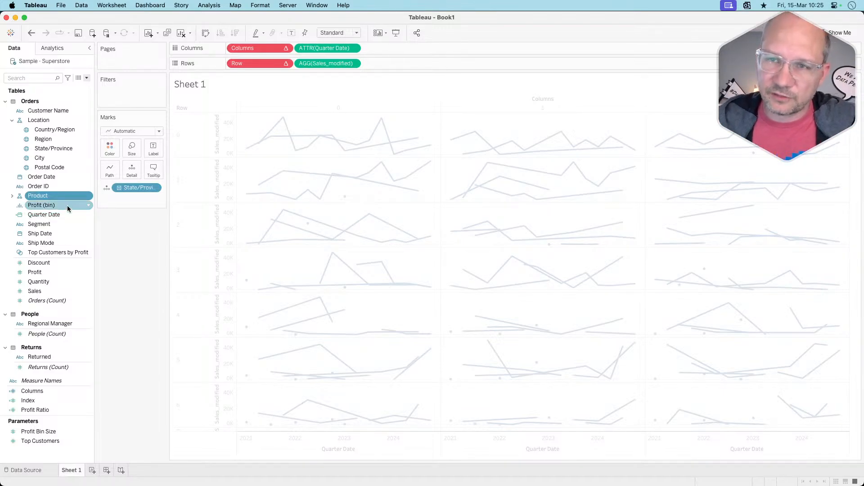
Step: Add Quarter Date to Detail on the Marks card as a discrete exact date
left_click_drag(44, 214, 128, 171)
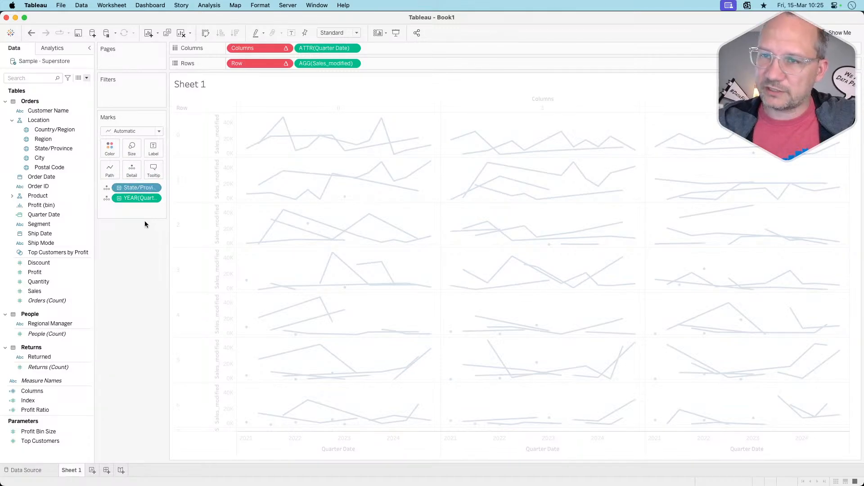
left_click(154, 198)
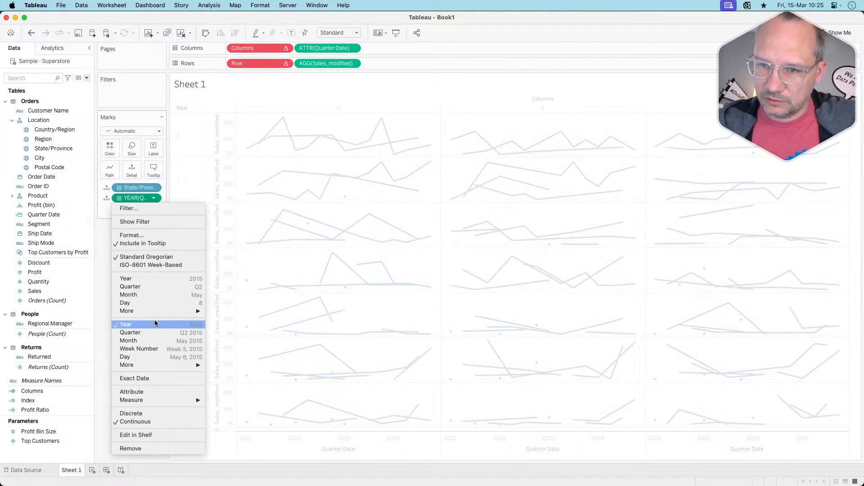
left_click(145, 379)
left_click(153, 200)
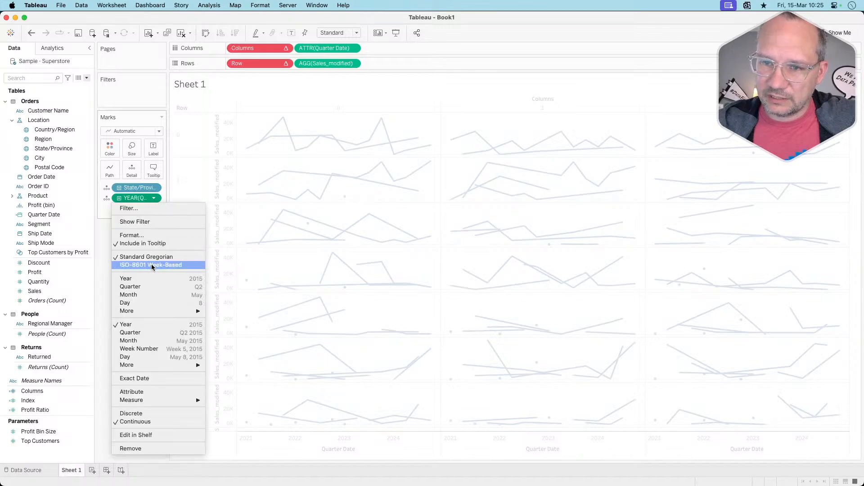
left_click(145, 379)
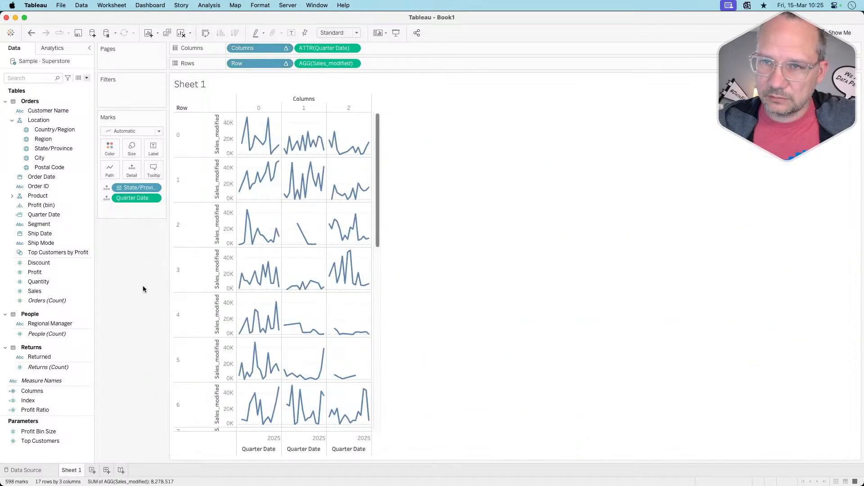
left_click(153, 198)
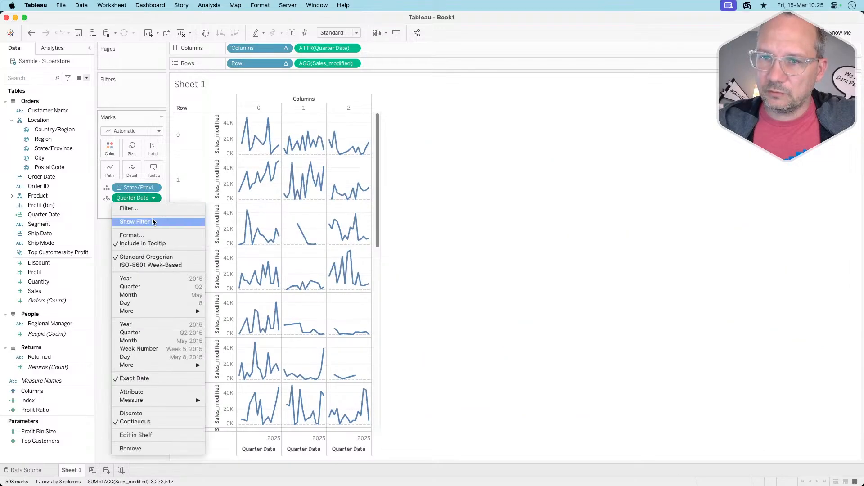
left_click(145, 413)
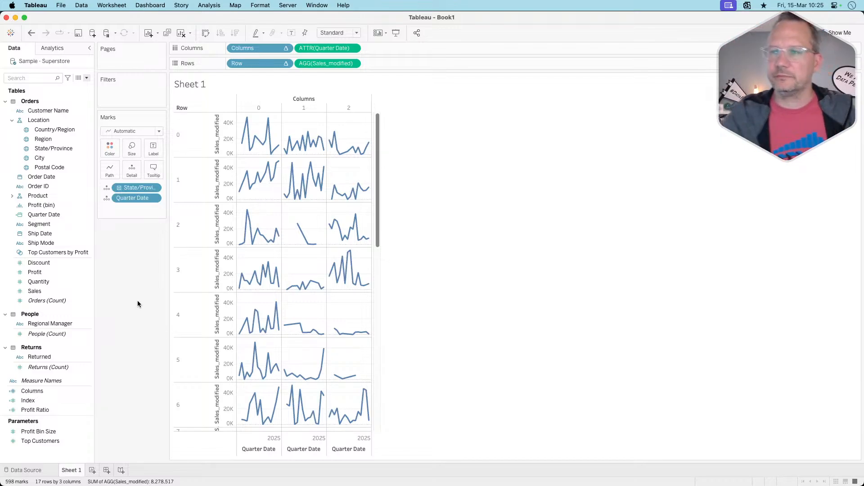
Step: Try fitting the small multiples to Entire View, and set the sheet to Fit Width instead
scroll(184, 206, "down", 3)
scroll(274, 201, "up", 3)
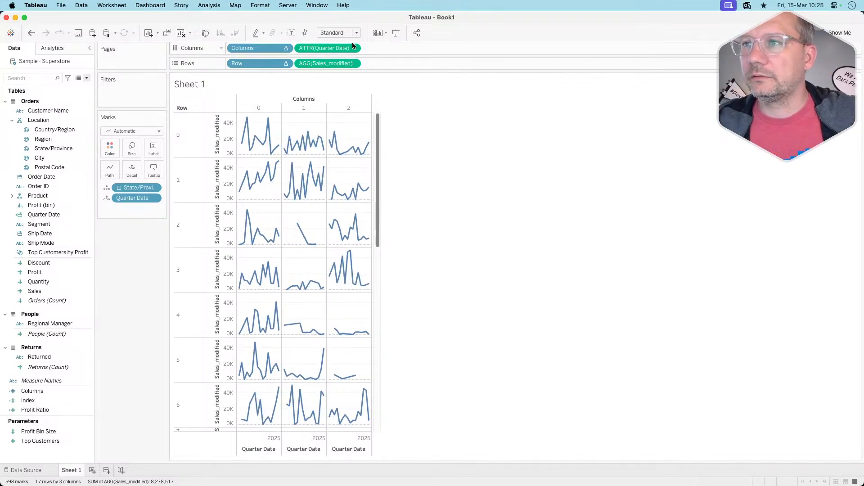
left_click(339, 32)
left_click(334, 63)
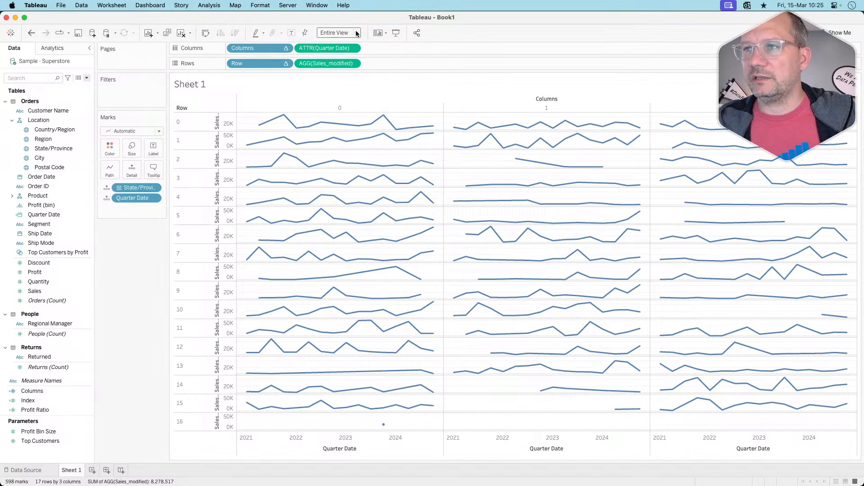
left_click(338, 32)
left_click(338, 48)
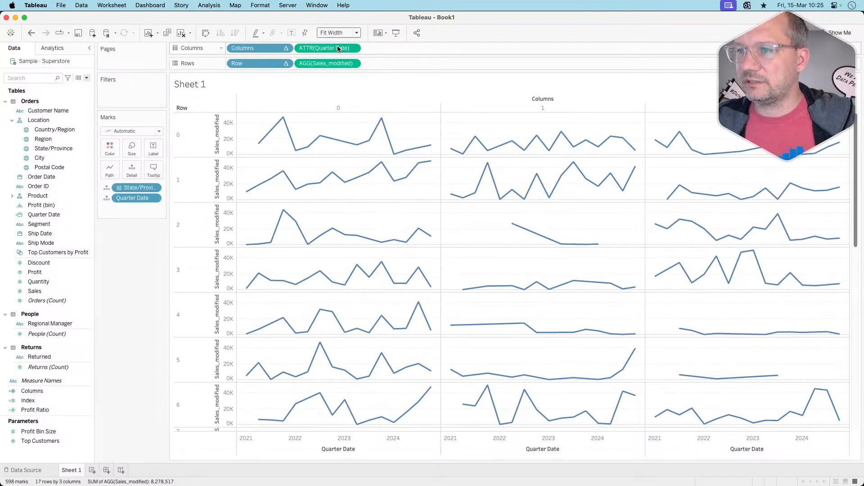
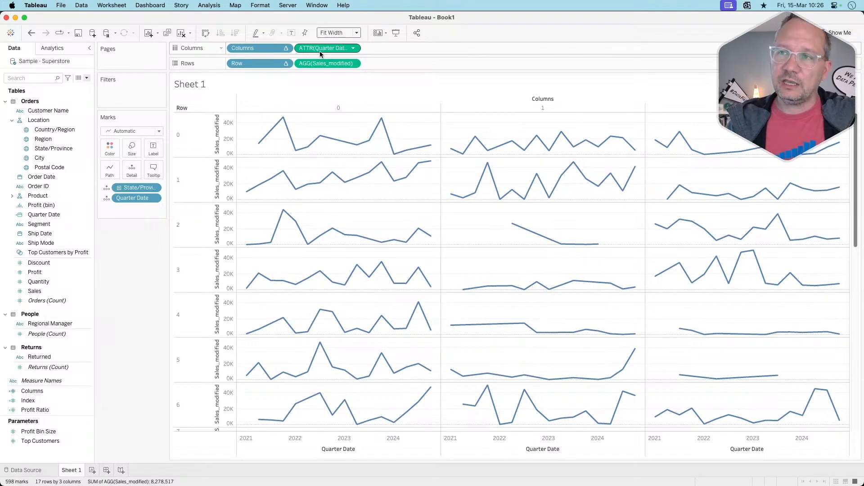
Step: Remove Quarter Date from the Marks card and exclude it from the Columns table calculation, computing by State/Province only
left_click_drag(139, 198, 136, 262)
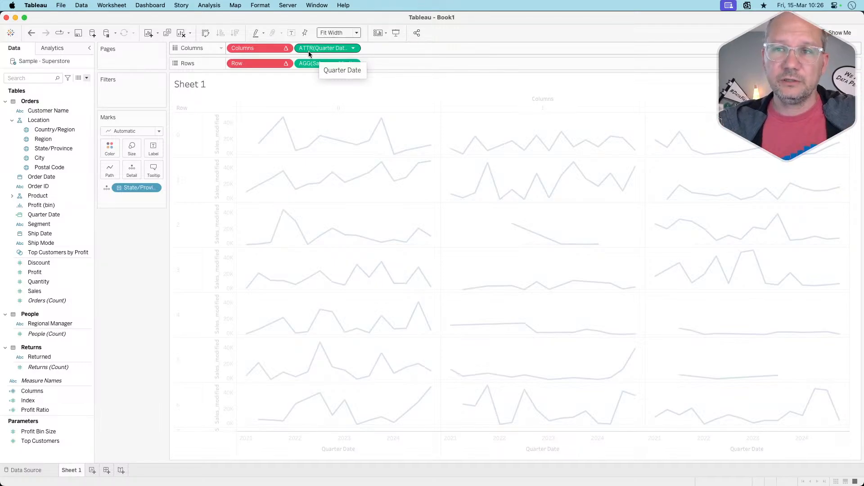
left_click(285, 48)
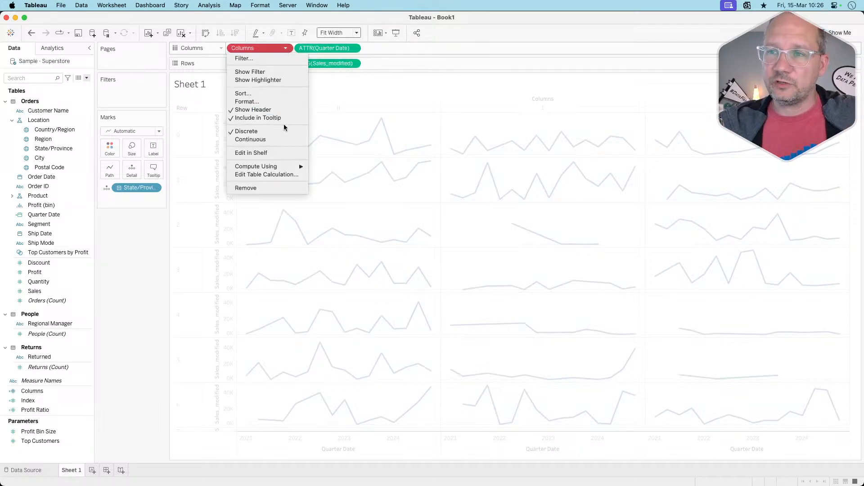
left_click(271, 175)
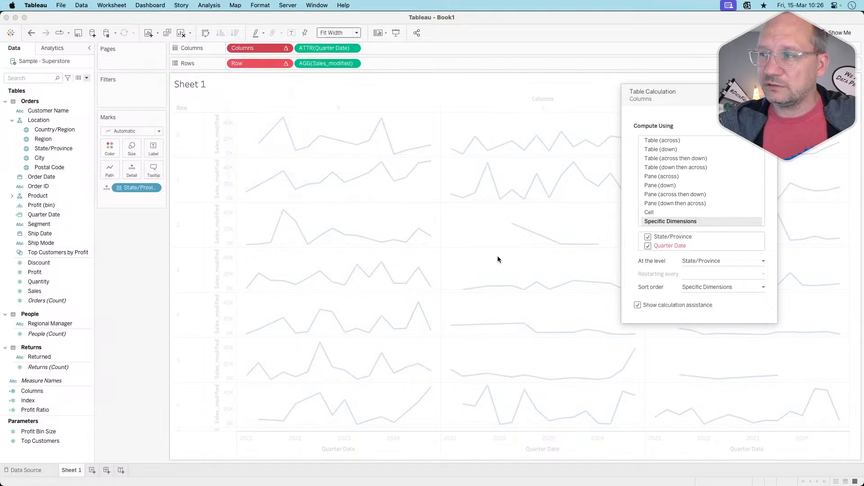
left_click(648, 246)
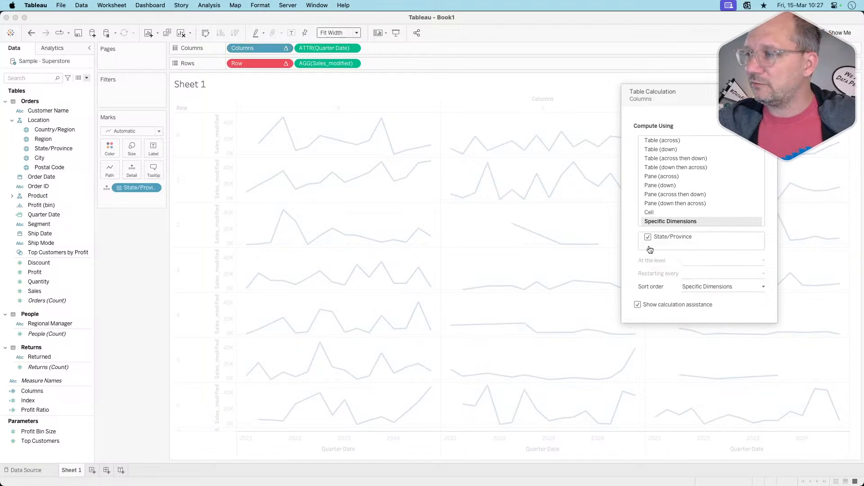
Step: Exclude Quarter Date from the Row table calculation, review the calculation order across the panes, and close its settings
left_click(285, 64)
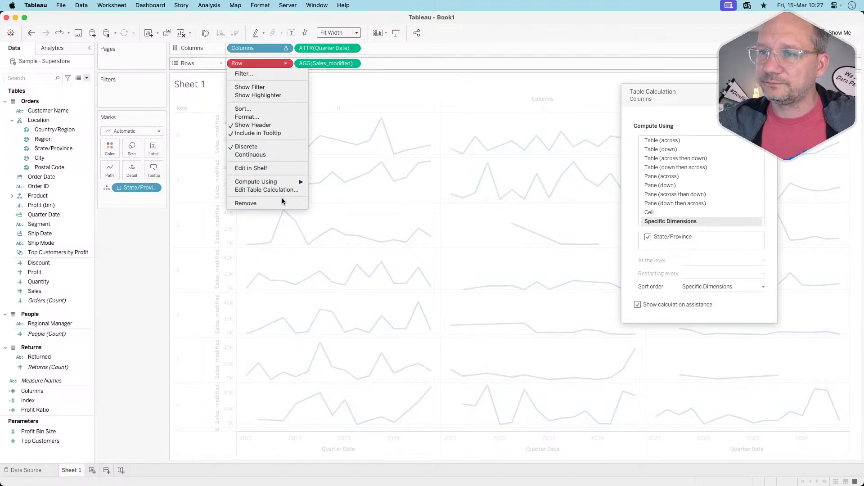
left_click(282, 190)
left_click(648, 246)
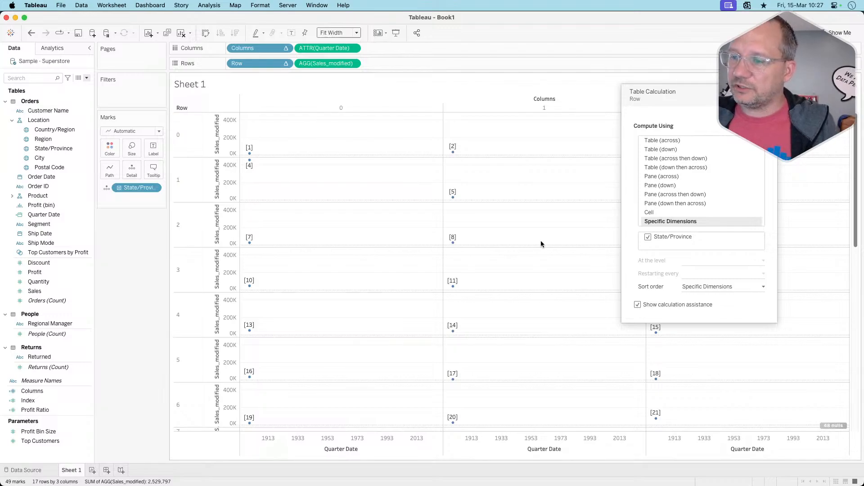
left_click_drag(719, 97, 841, 74)
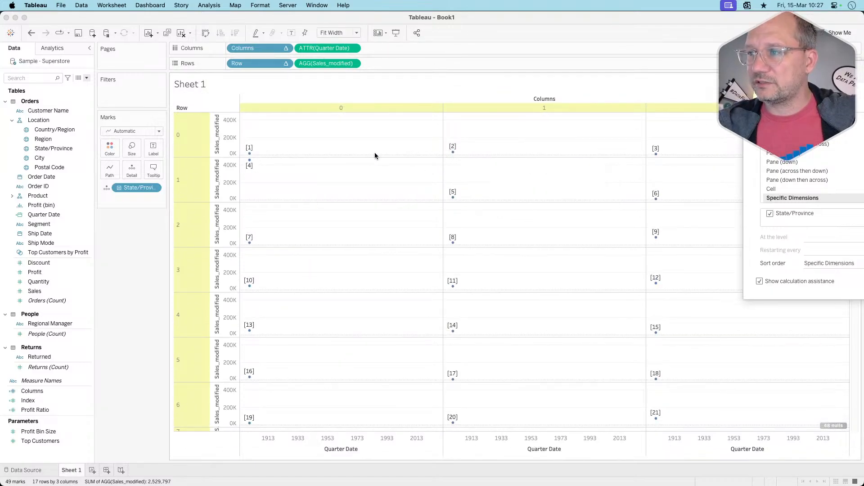
mouse_move(249, 154)
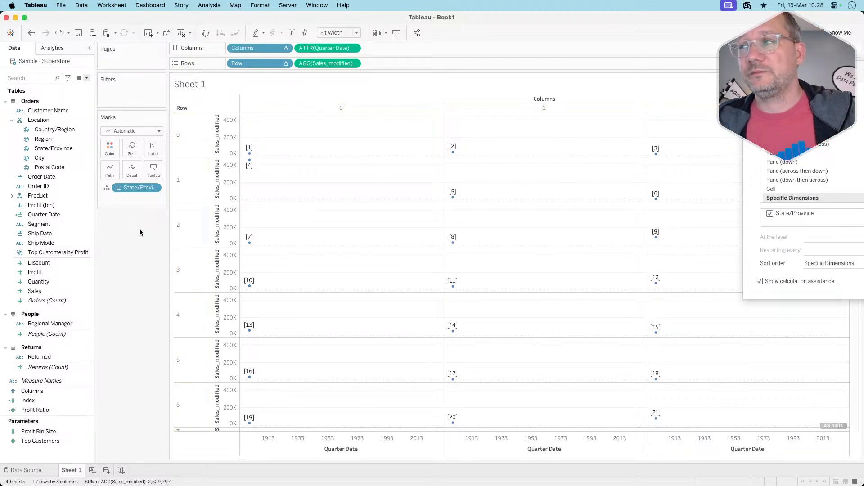
left_click_drag(805, 79, 709, 82)
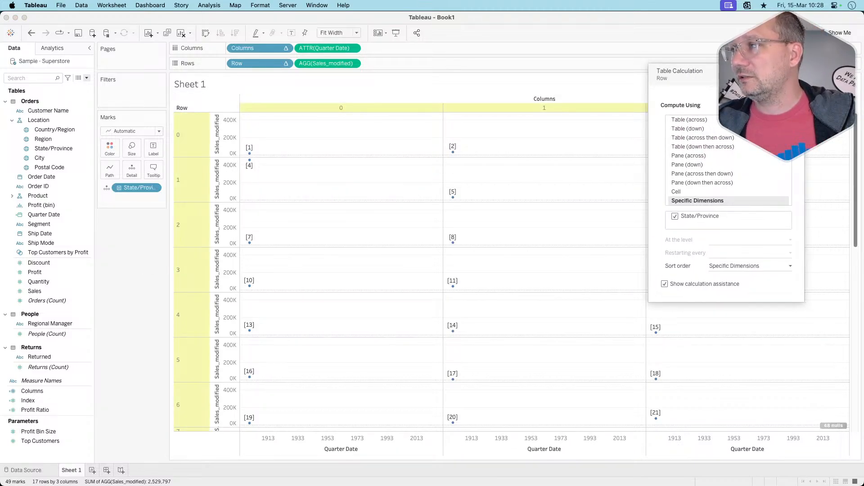
left_click(634, 51)
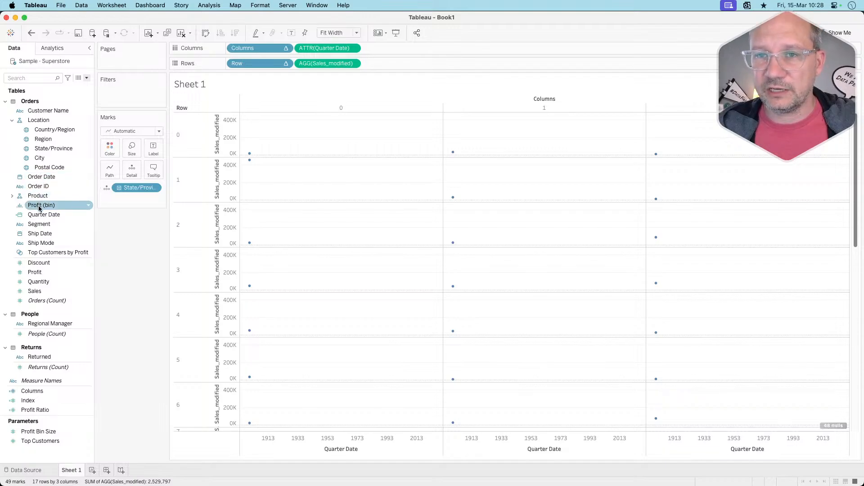
scroll(44, 305, "down", 2)
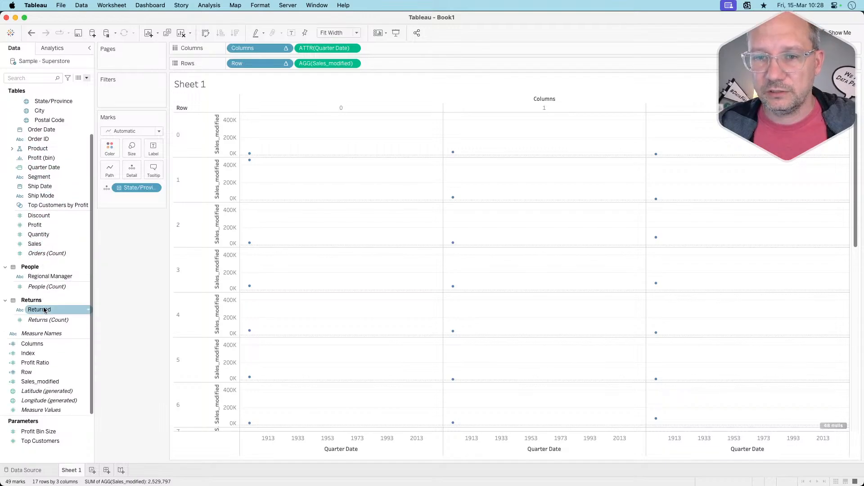
Step: Find the Quarter Date field and add it to the marks' detail as a continuous exact date
scroll(61, 293, "up", 2)
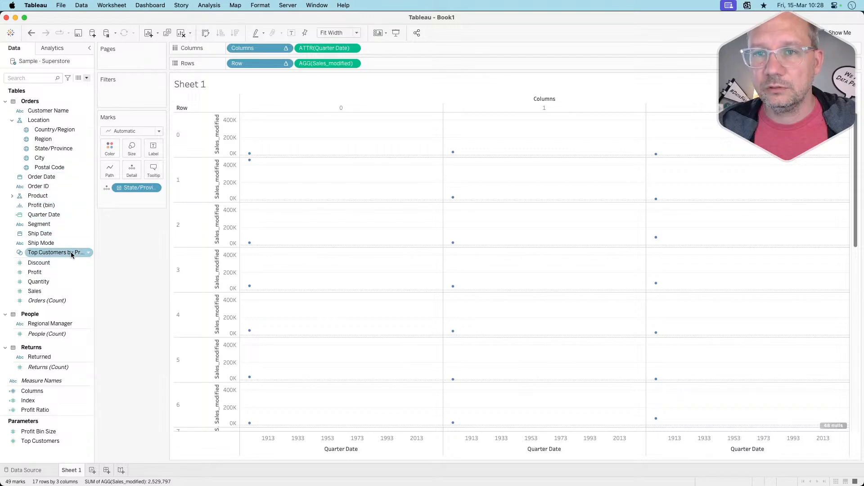
left_click(26, 79)
type("qu")
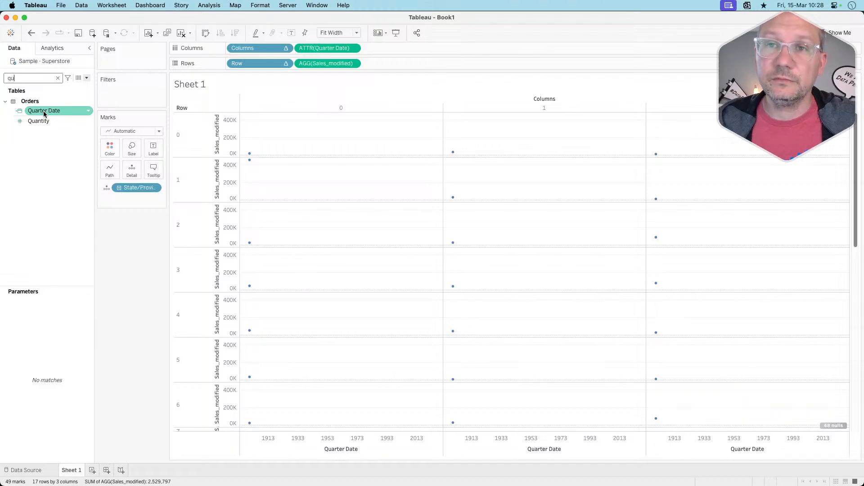
left_click_drag(41, 113, 132, 173)
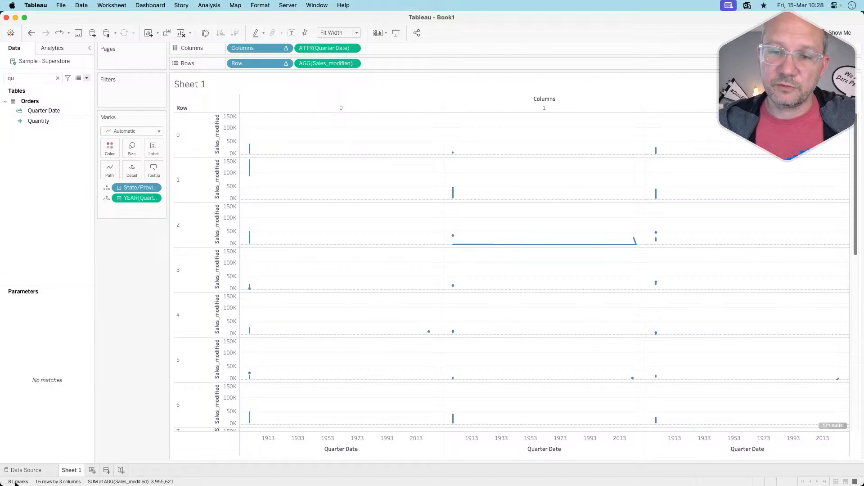
left_click(155, 198)
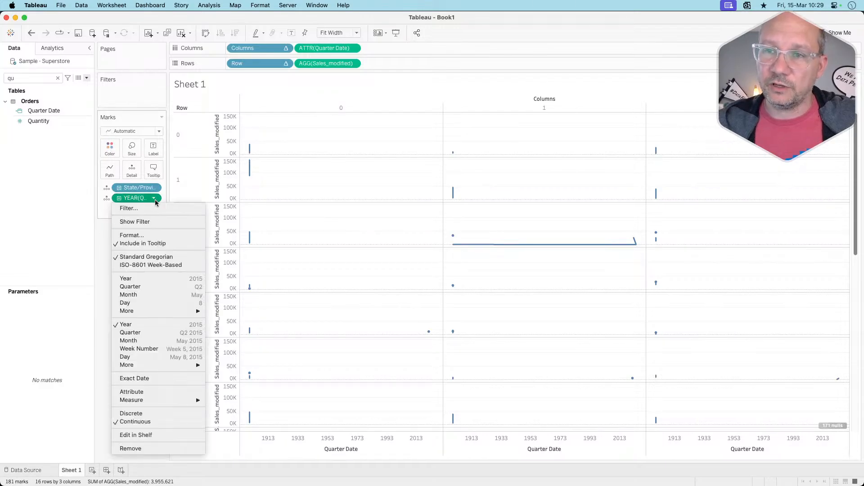
left_click(144, 380)
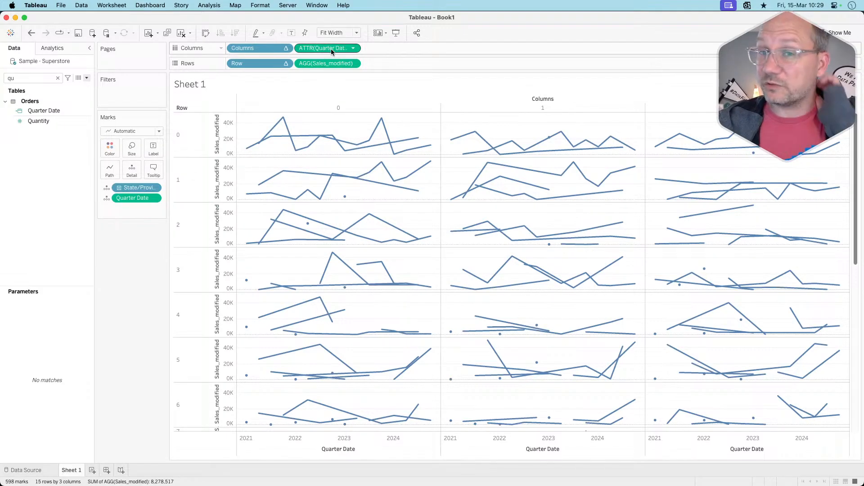
Step: Edit the Columns table calculation to compute over State/Province and Quarter Date at the State/Province level
left_click(286, 48)
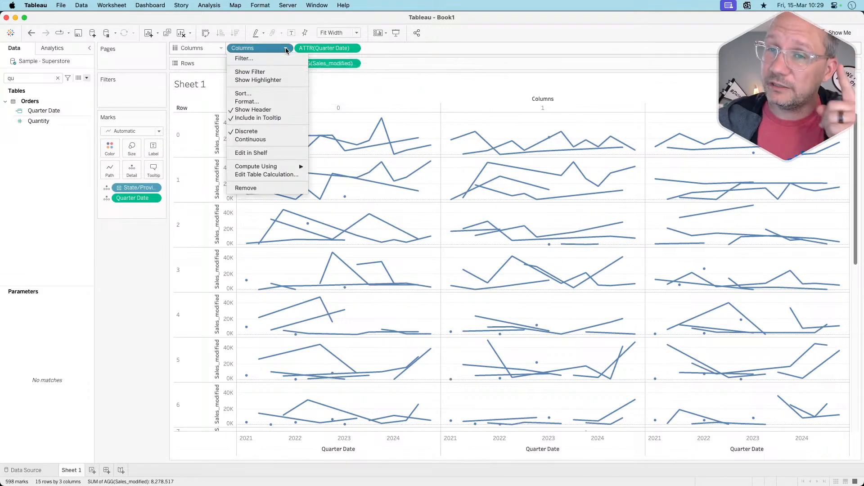
left_click(144, 199)
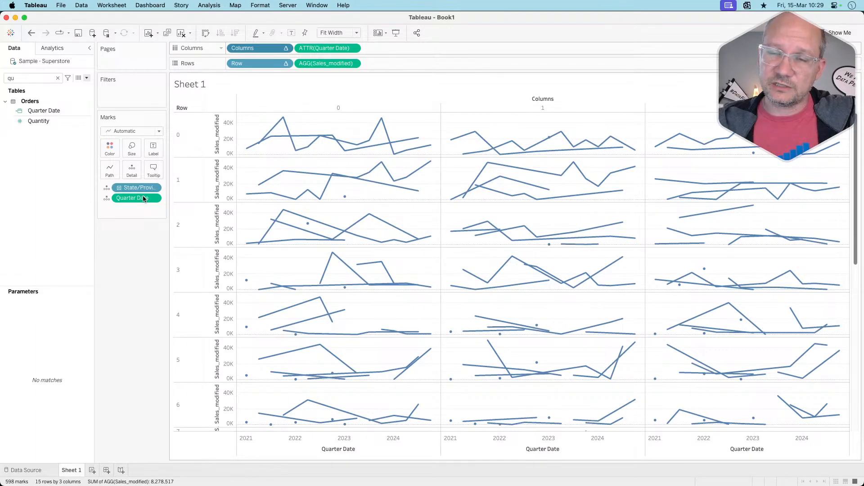
left_click(285, 48)
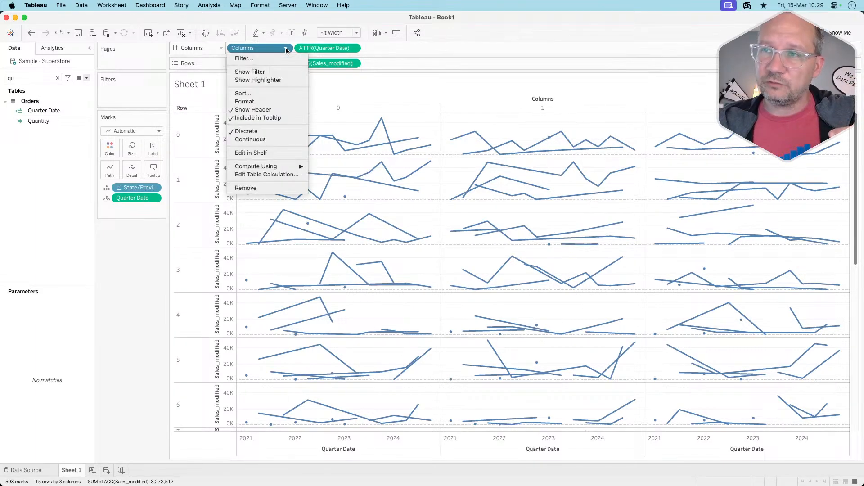
left_click(276, 177)
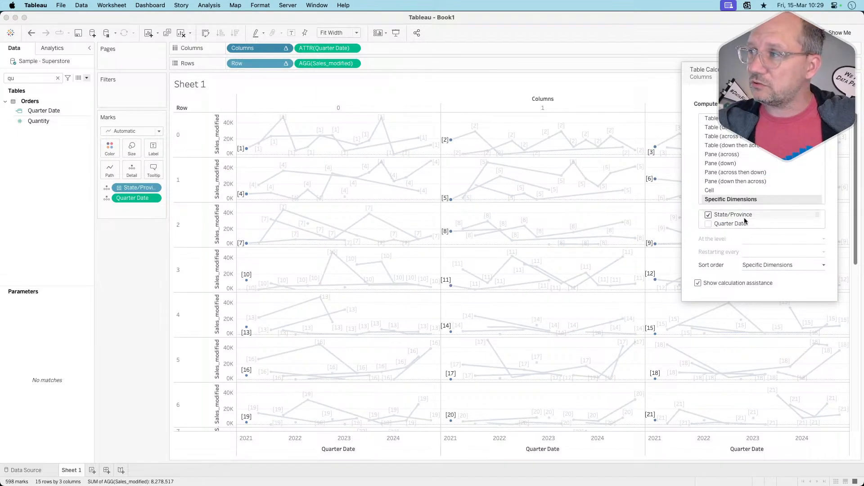
left_click(708, 224)
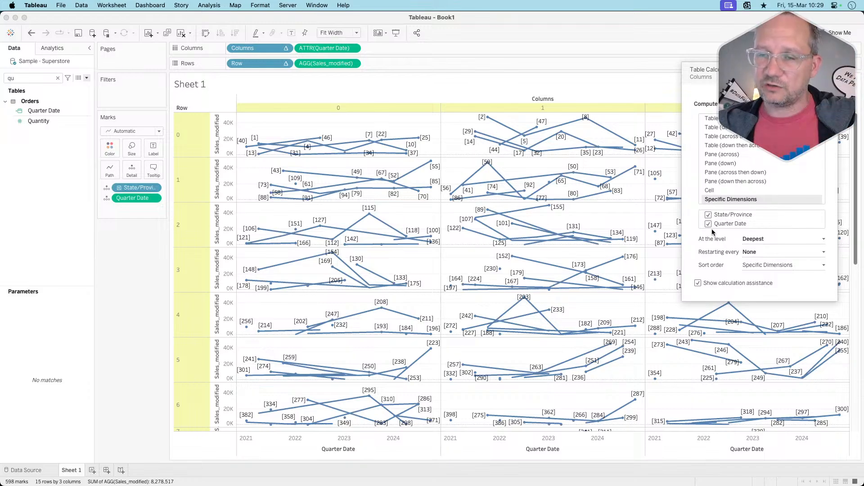
left_click(776, 238)
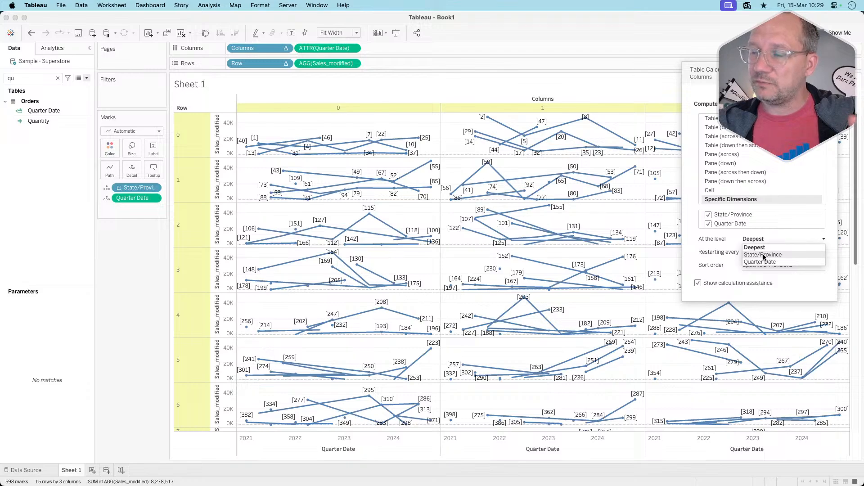
left_click(763, 254)
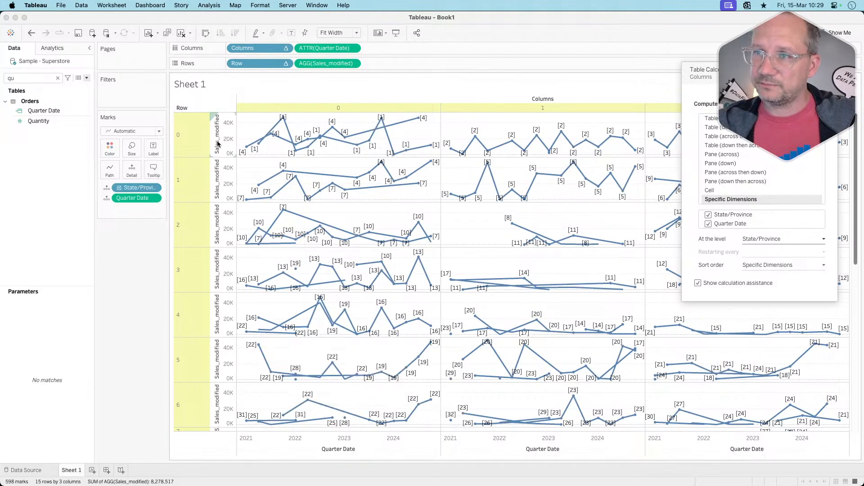
Step: Edit the Row table calculation to include Quarter Date alongside State/Province and compute at the State/Province level, then close its settings
left_click(285, 63)
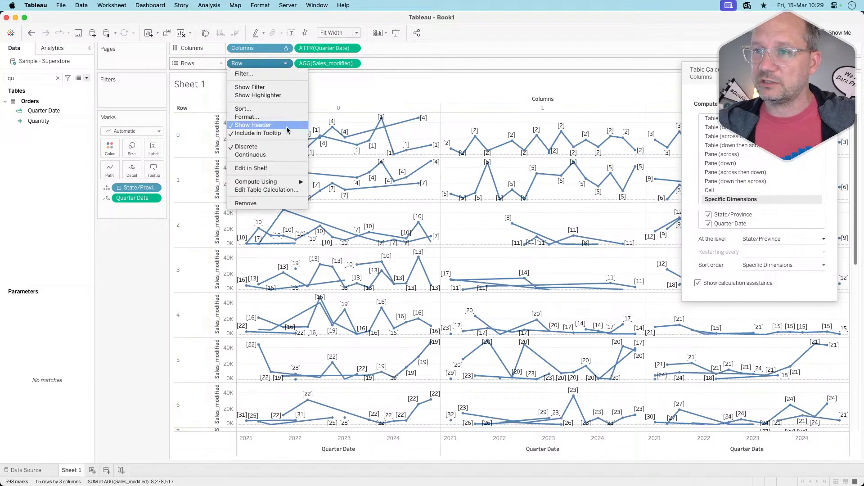
left_click(265, 190)
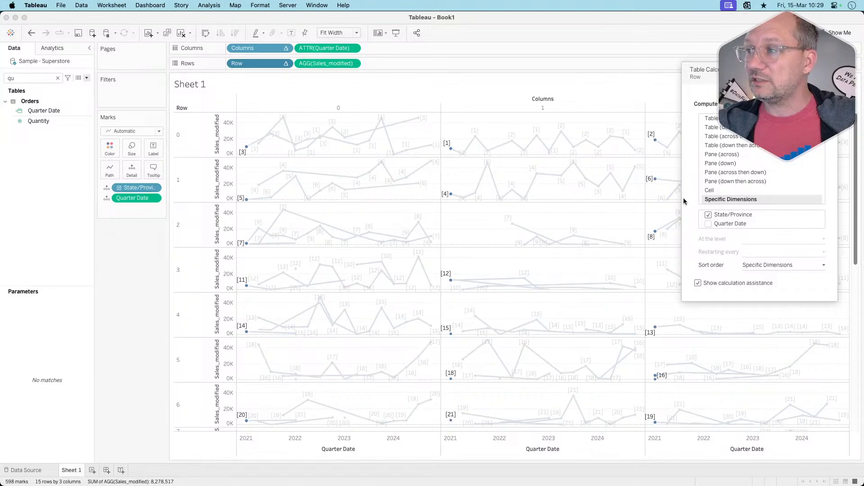
left_click(707, 224)
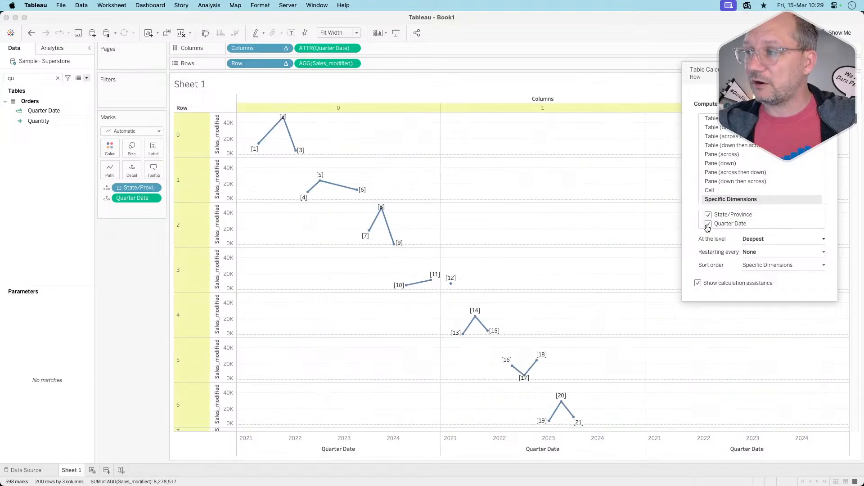
left_click(772, 242)
left_click(761, 254)
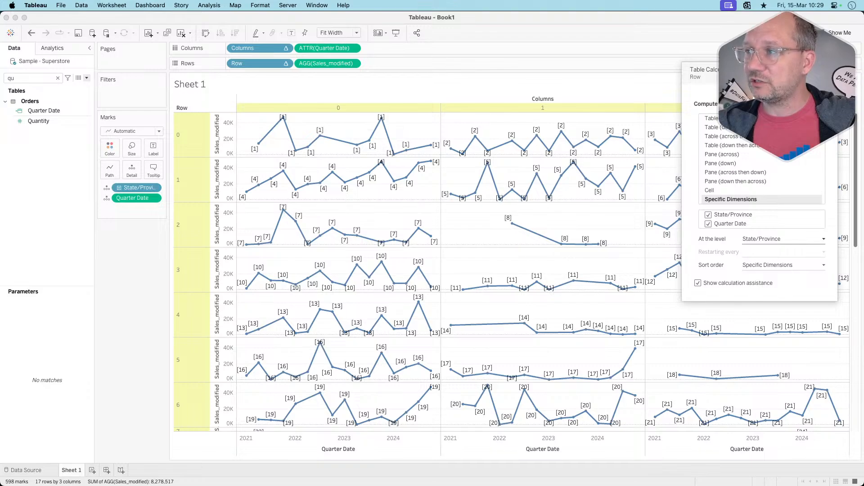
left_click(832, 69)
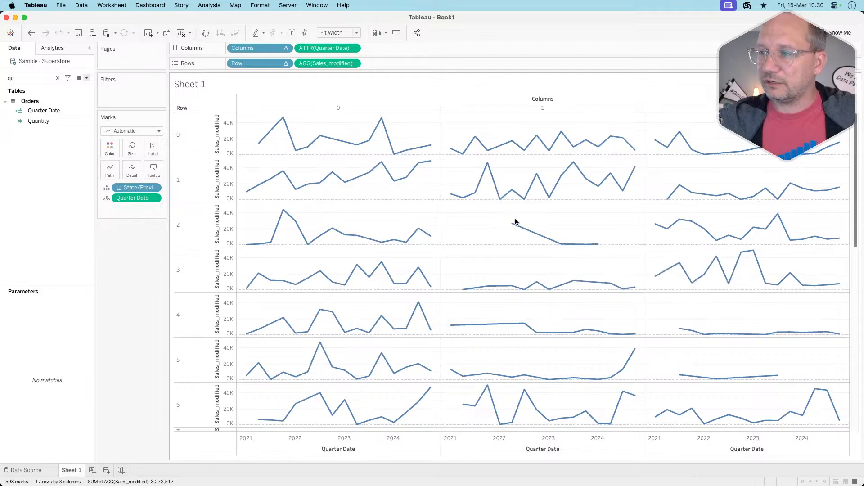
Step: Switch to the Arc browser and review the Beginner requirements on the Workout Wednesday challenge page
mouse_move(517, 223)
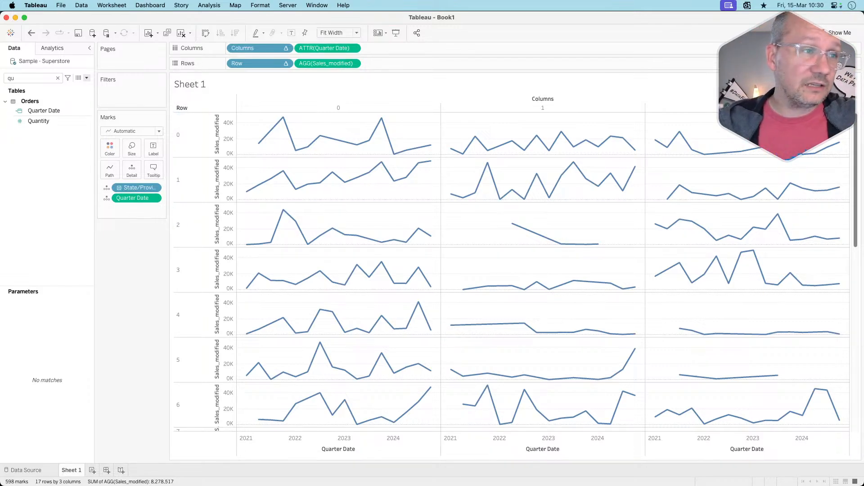
key("super+Tab")
key("super+Tab")
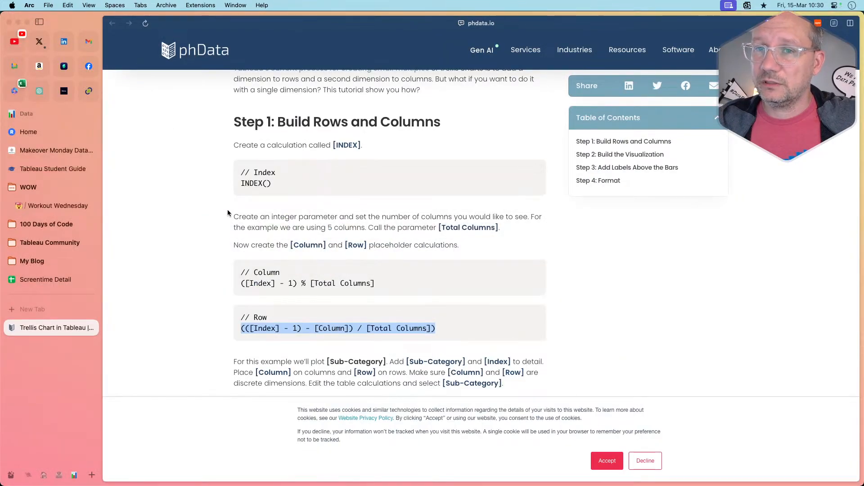
left_click(46, 206)
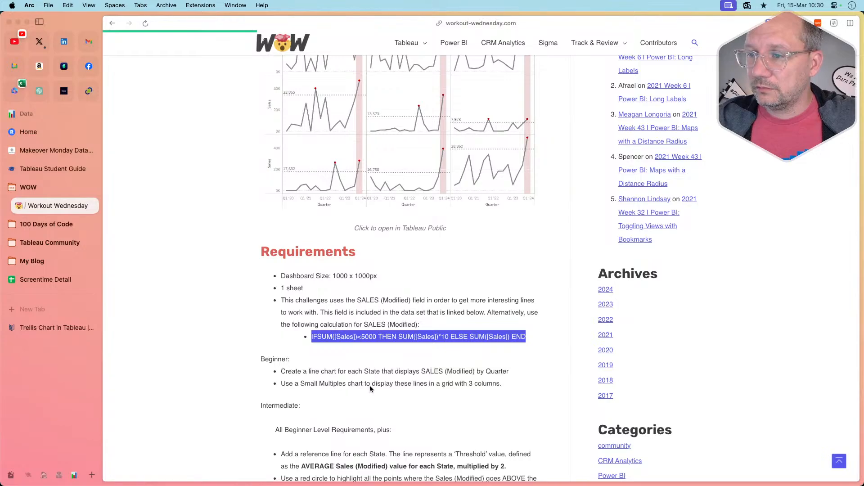
left_click_drag(278, 374, 515, 384)
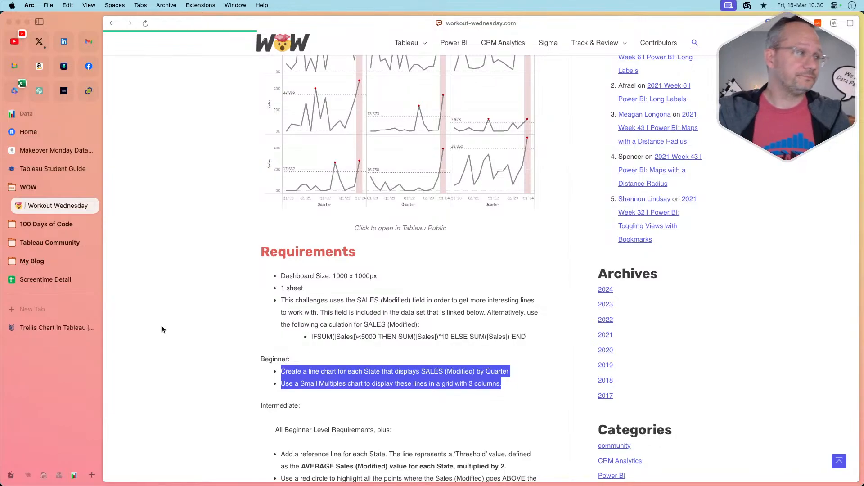
key("super+Tab")
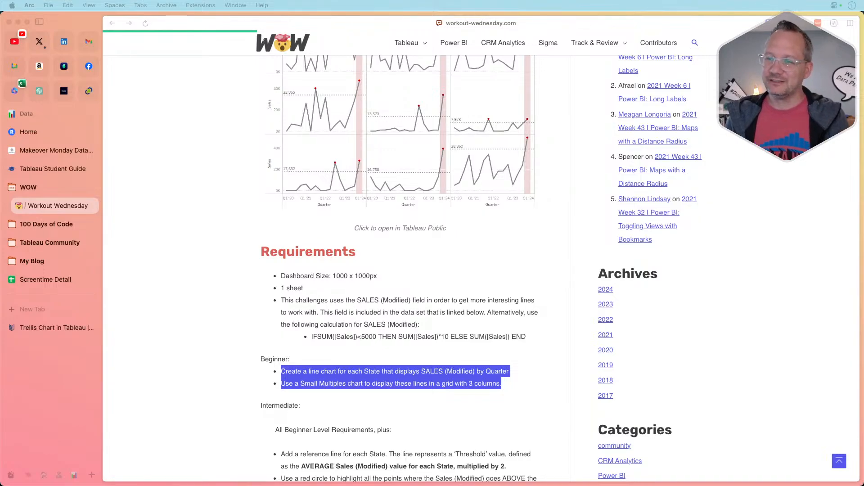
key("super+Tab")
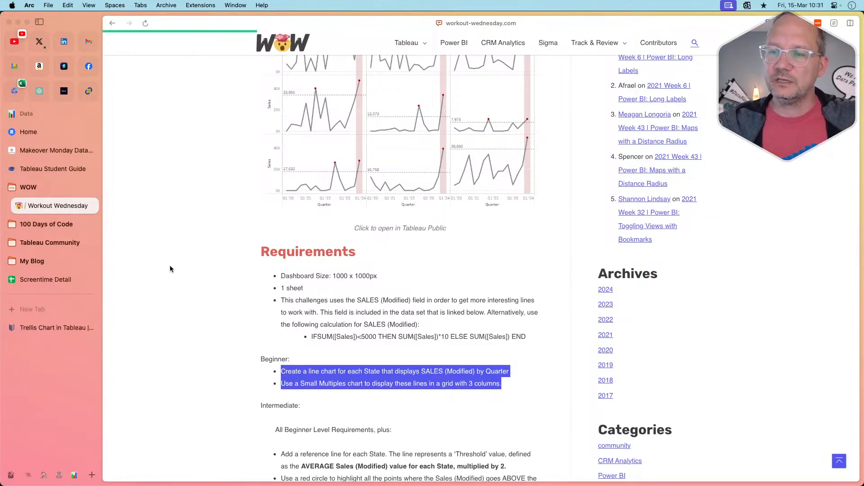
Step: Read the Intermediate requirements for the threshold reference line, red circles and reference band
scroll(171, 328, "down", 1)
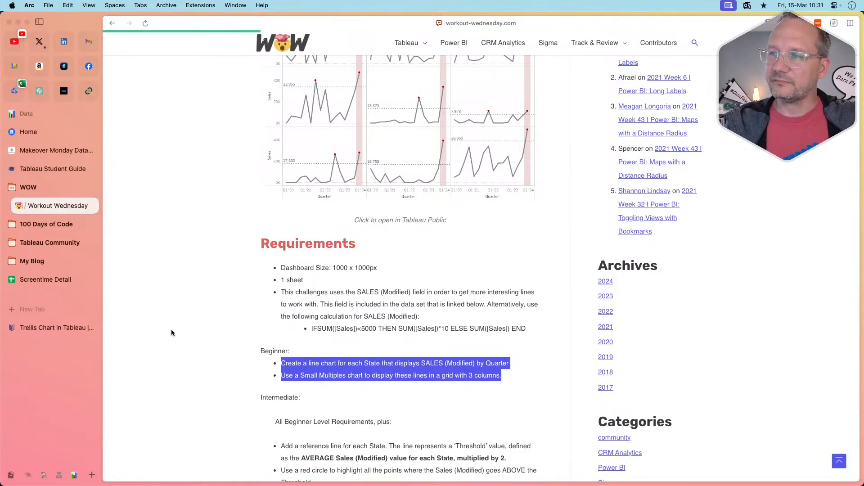
scroll(182, 328, "down", 5)
scroll(182, 328, "down", 2)
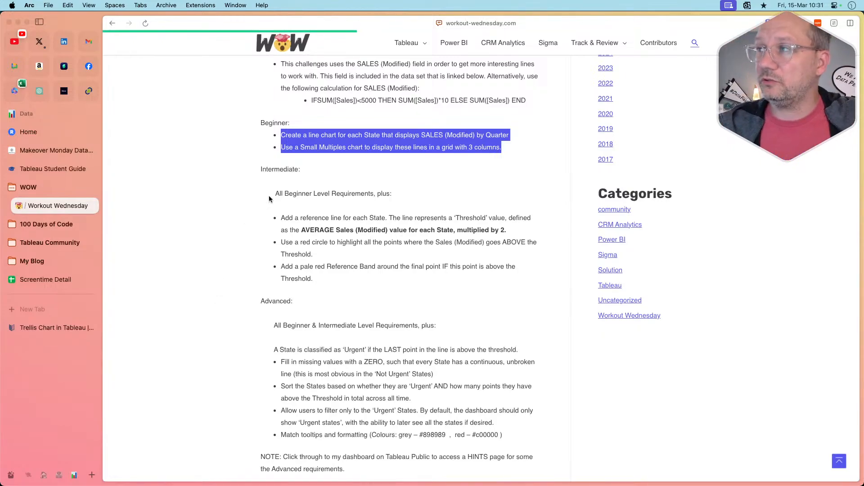
left_click_drag(273, 191, 354, 287)
left_click(212, 215)
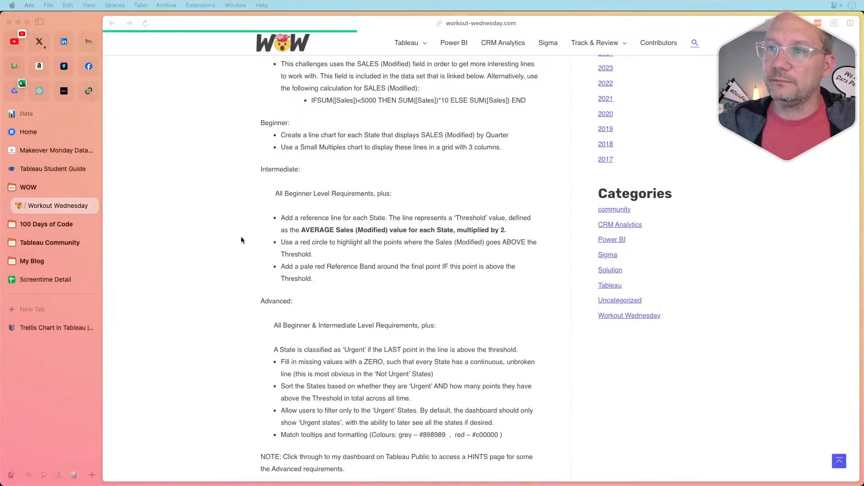
Step: Switch to Tableau and add a reference line to the small multiples for the average Sales_modified per pane
key("super+Tab")
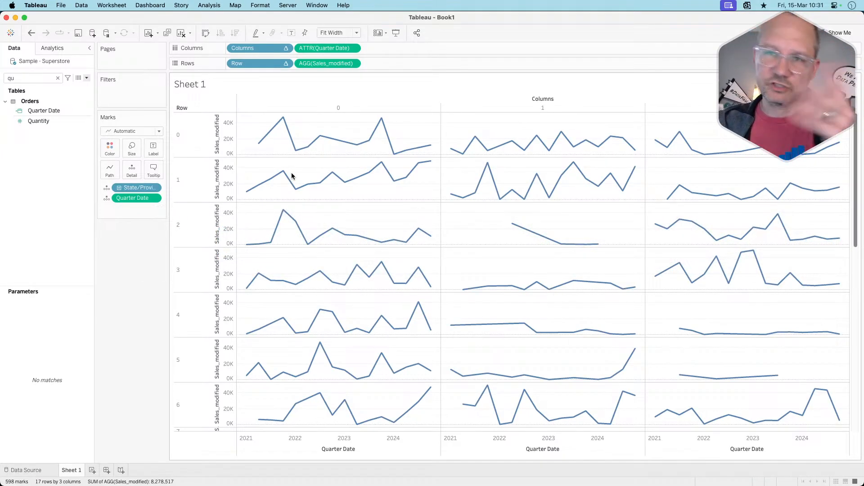
mouse_move(293, 174)
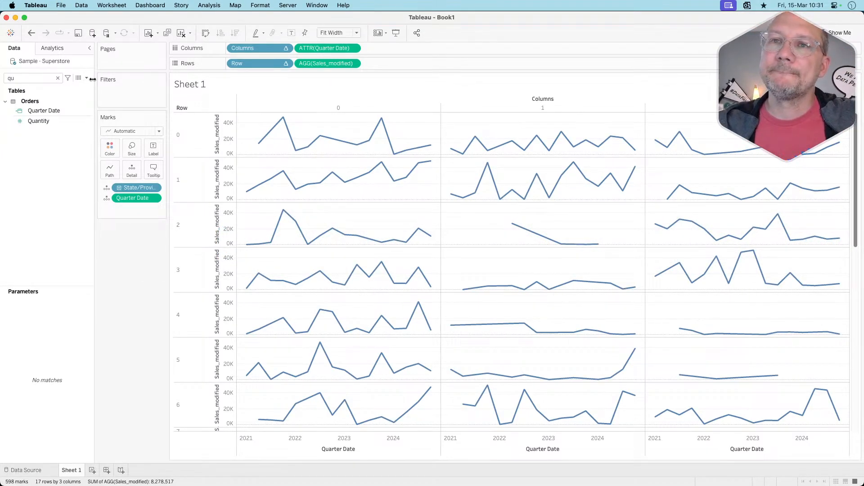
scroll(391, 251, "down", 10)
scroll(391, 250, "up", 10)
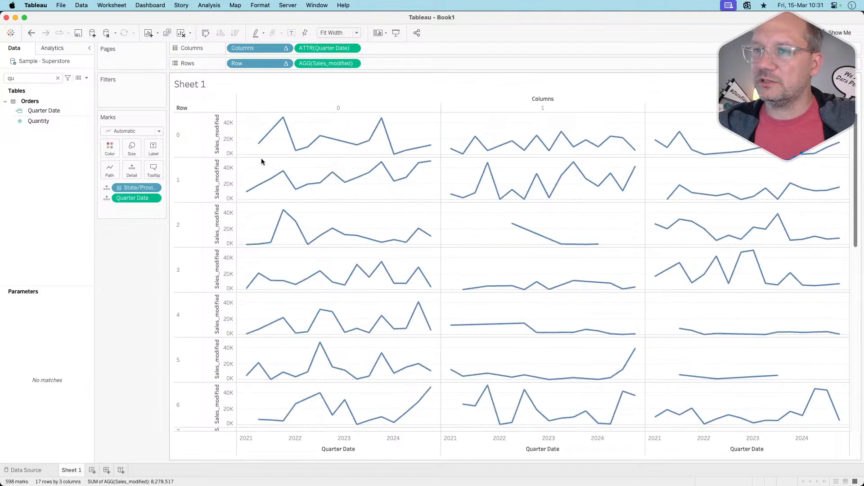
left_click(57, 48)
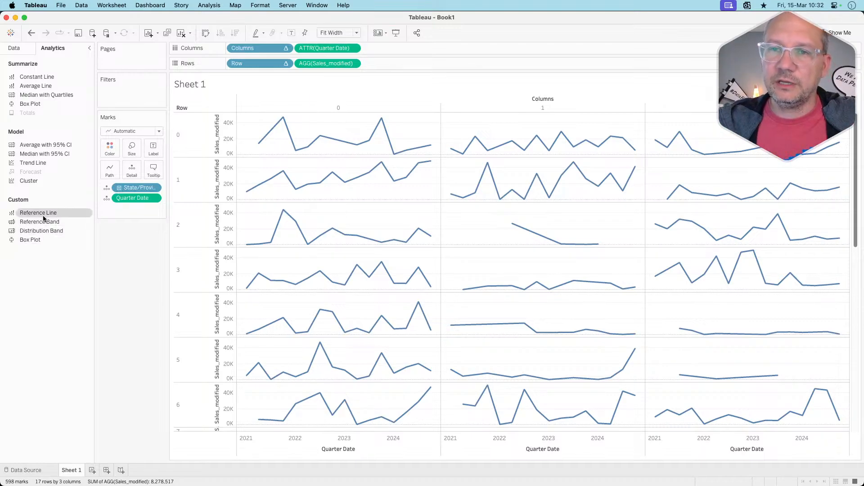
left_click_drag(44, 215, 280, 150)
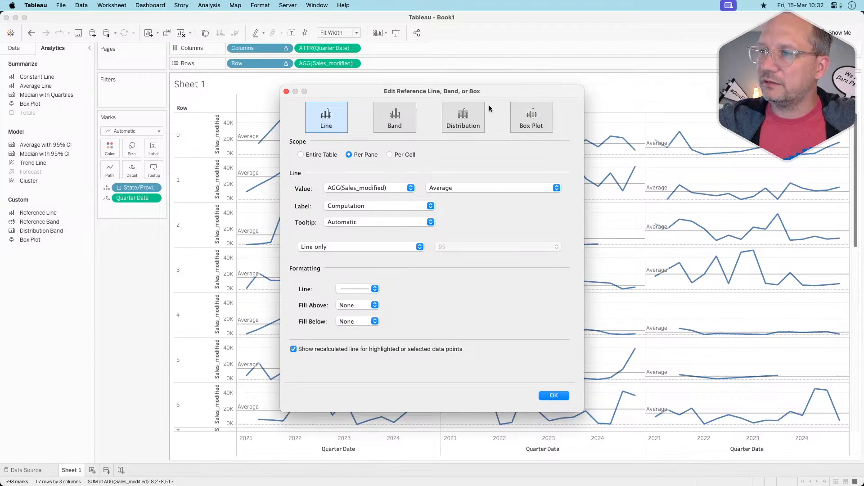
left_click_drag(455, 91, 704, 112)
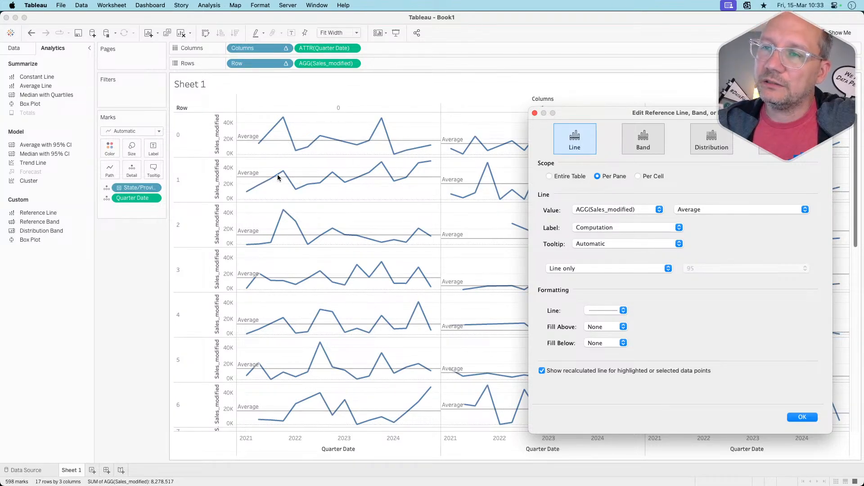
left_click_drag(590, 113, 359, 96)
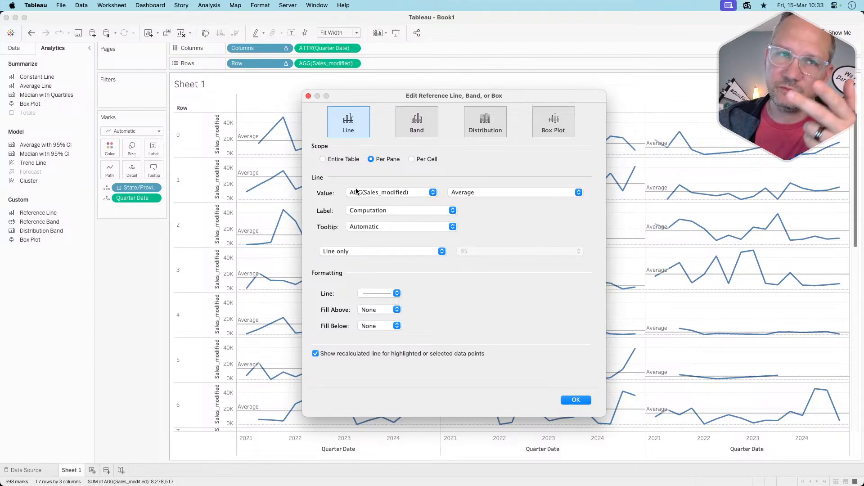
Step: Examine the aggregation choices for the reference line's value, keep Average, and accept the line
left_click(467, 192)
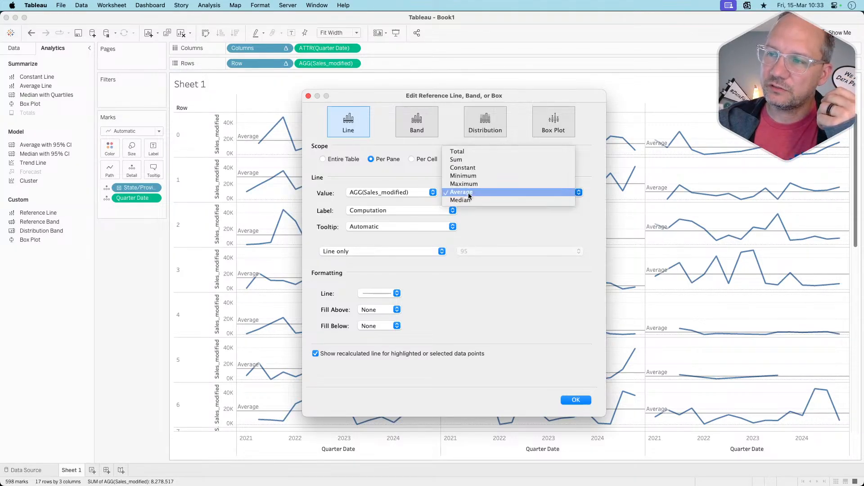
left_click(406, 187)
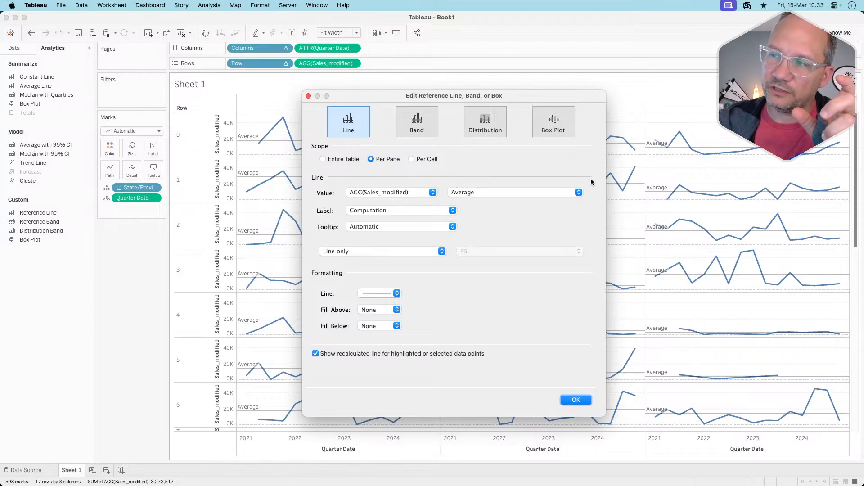
left_click(471, 193)
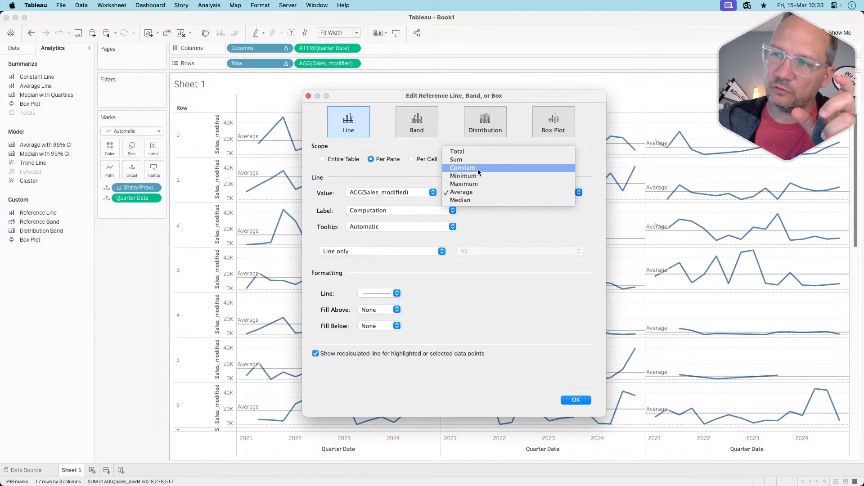
left_click(471, 193)
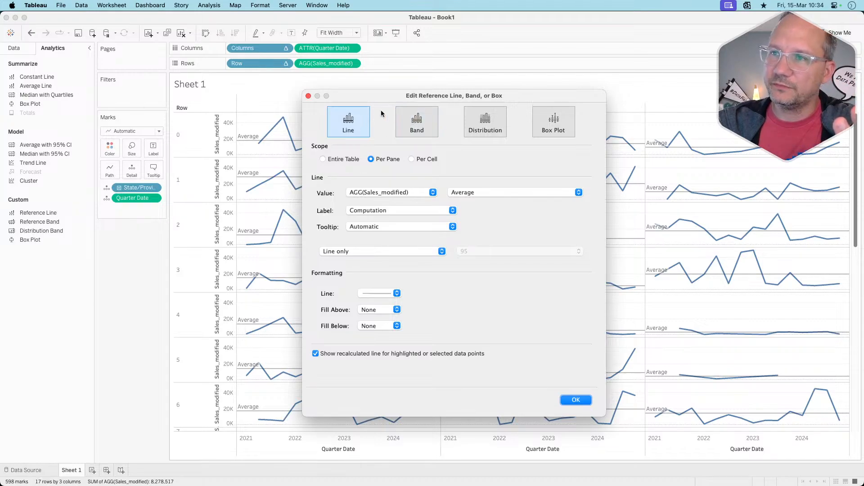
left_click(567, 401)
Step: Create a calculated field named Threshold with the formula WINDOW_AVG([Sales_modified])
left_click(14, 48)
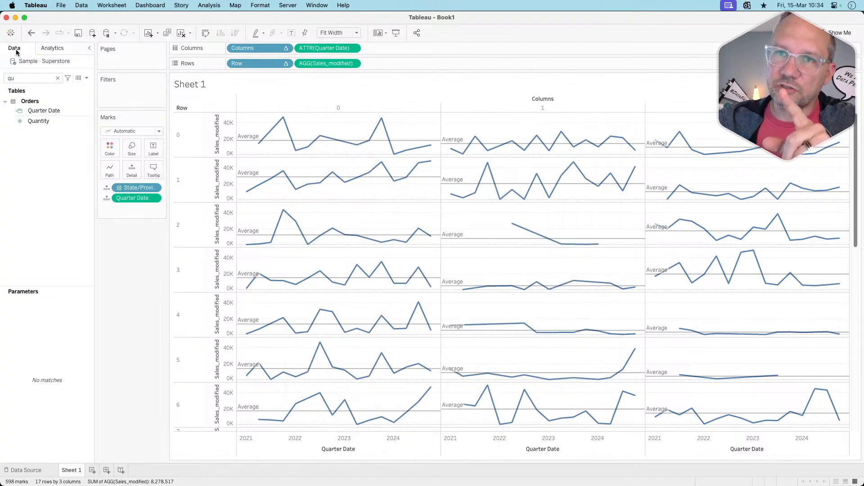
left_click(87, 78)
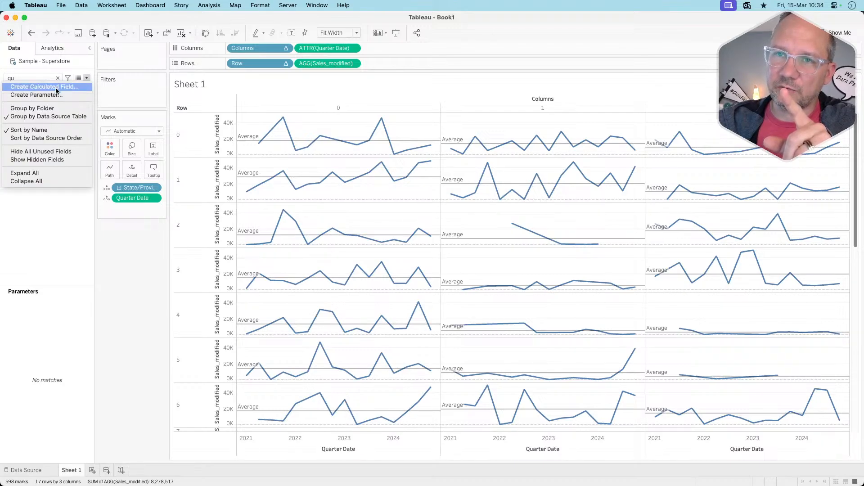
left_click(56, 89)
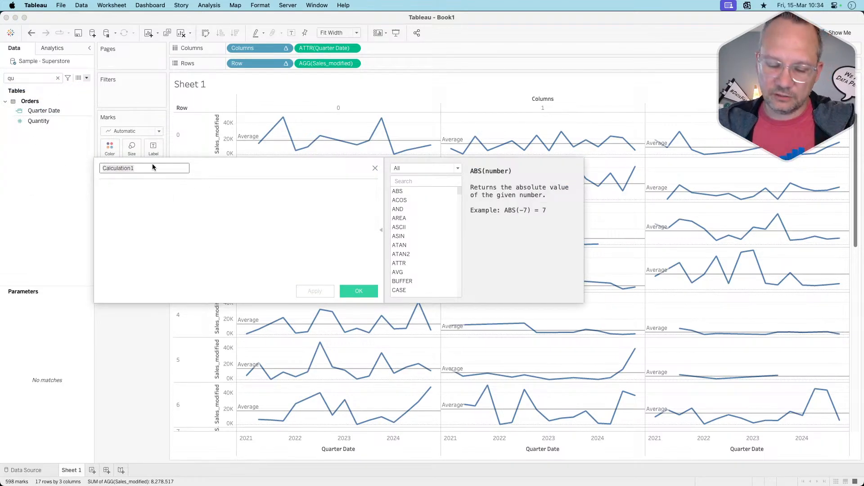
type("Thresh")
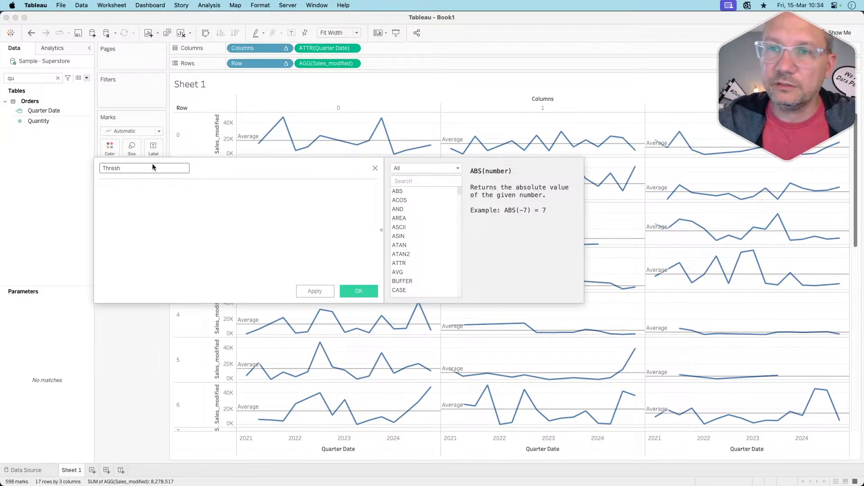
type("window")
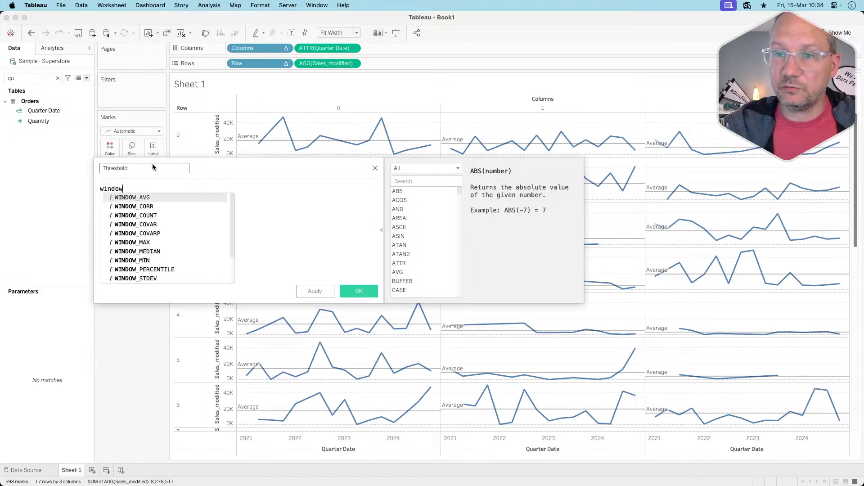
key("Return")
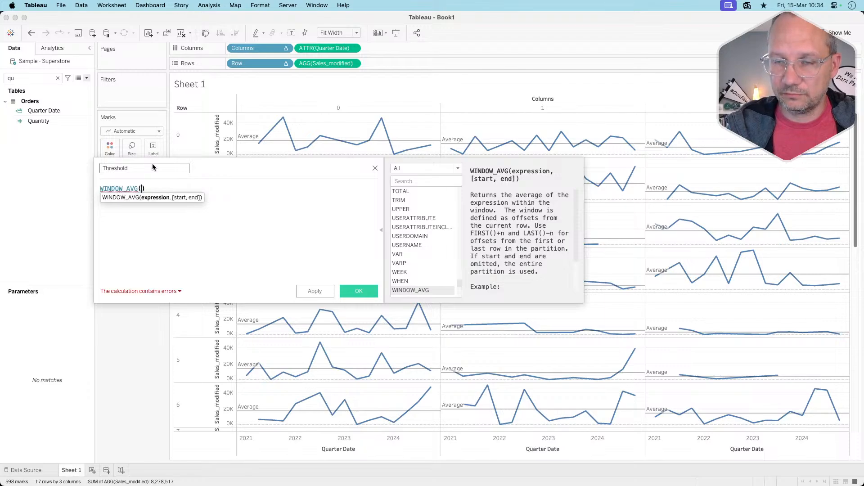
type("sal")
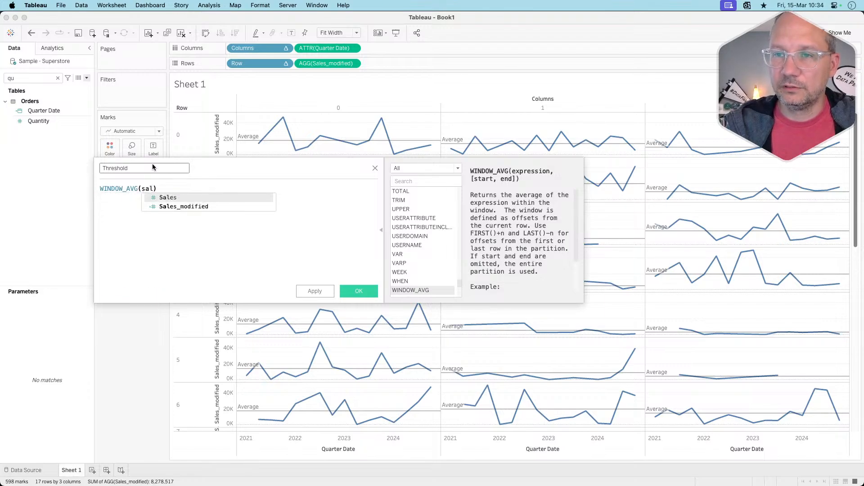
key("Return")
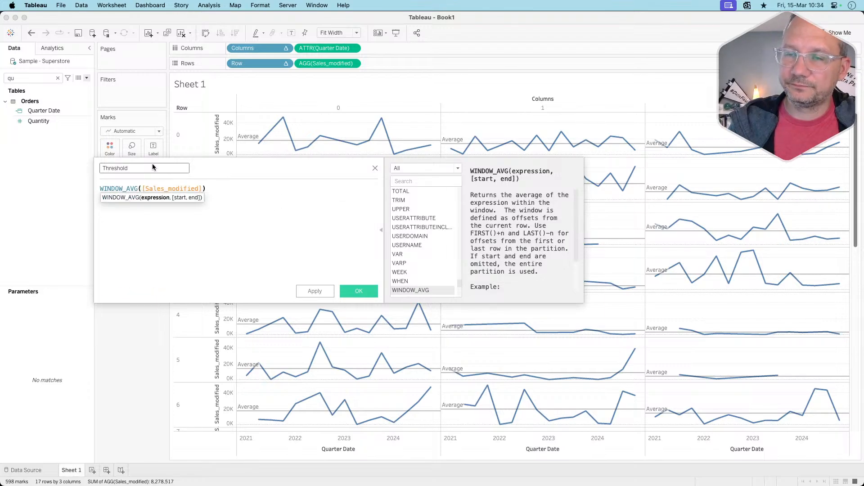
left_click(162, 215)
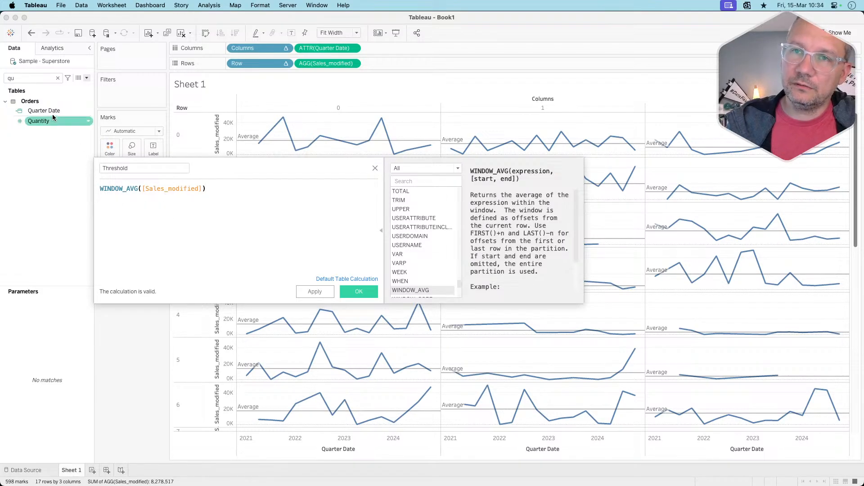
Step: Check the existing average line's settings, complete the Threshold formula as WINDOW_AVG([Sales_modified])*2, and save the calculation
right_click(283, 142)
left_click(293, 145)
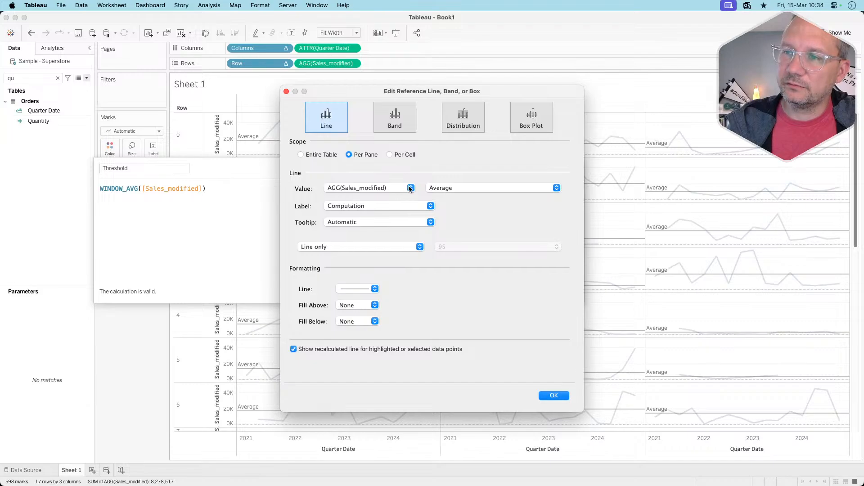
left_click(554, 396)
type("*2")
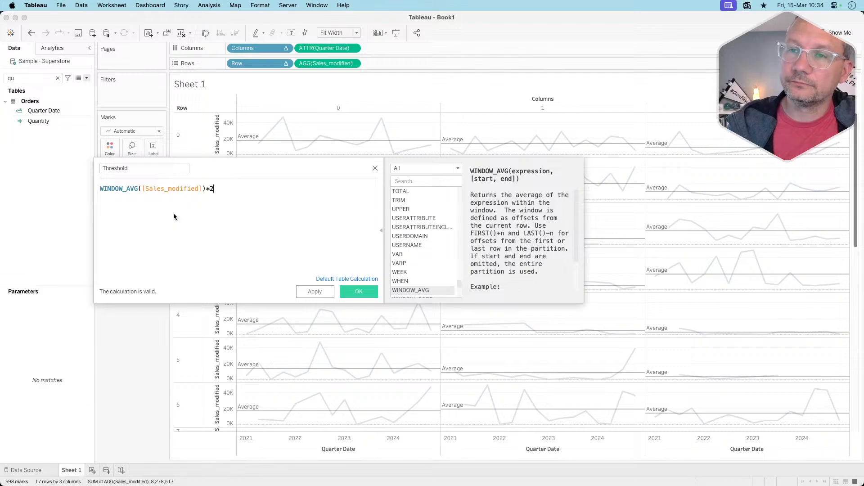
left_click(350, 293)
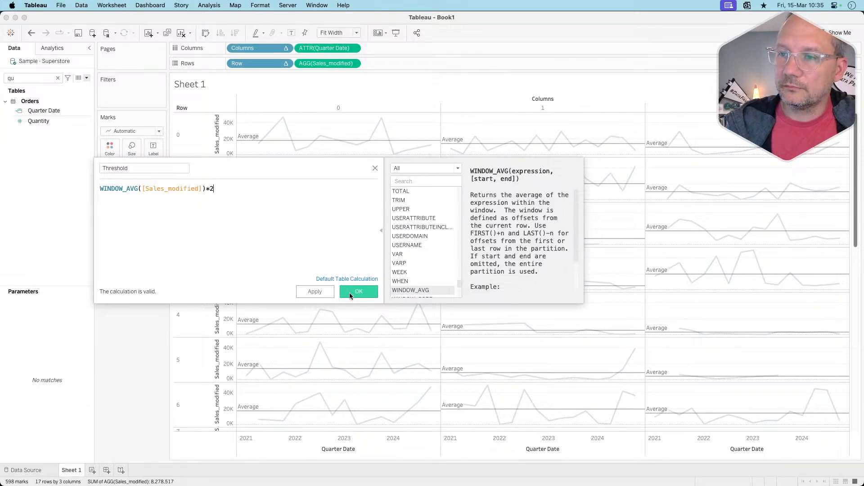
left_click(353, 293)
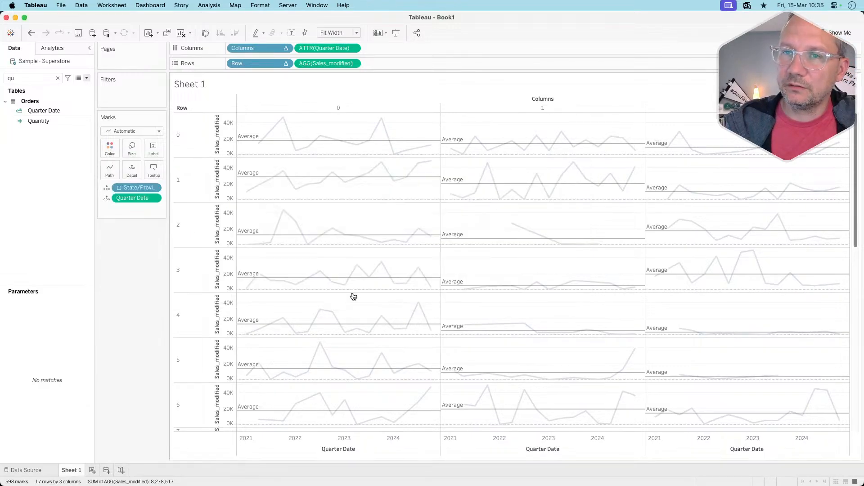
Step: Find the Threshold field, add it to the marks' detail, and compute it using Pane (across)
double_click(32, 80)
type("thre")
left_click_drag(31, 107, 131, 171)
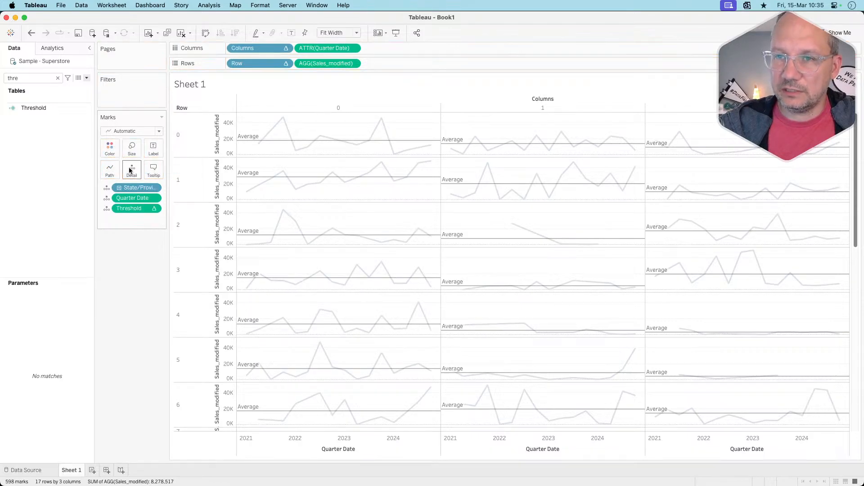
left_click(153, 208)
mouse_move(152, 304)
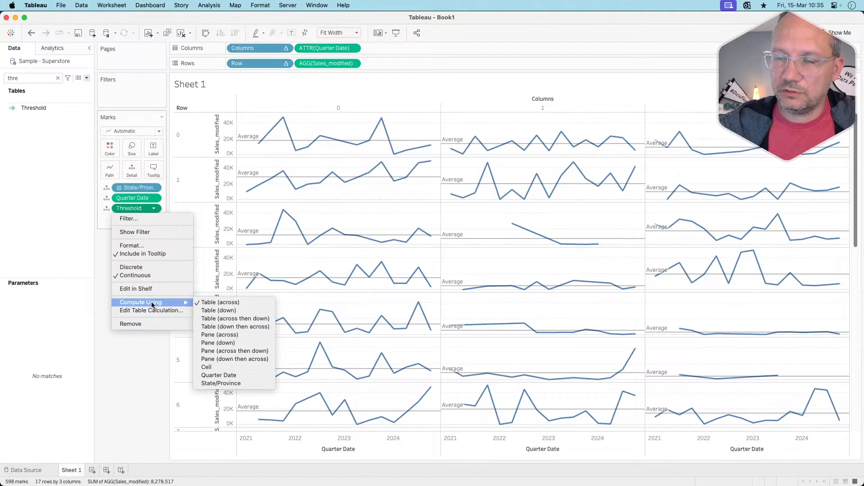
left_click(216, 335)
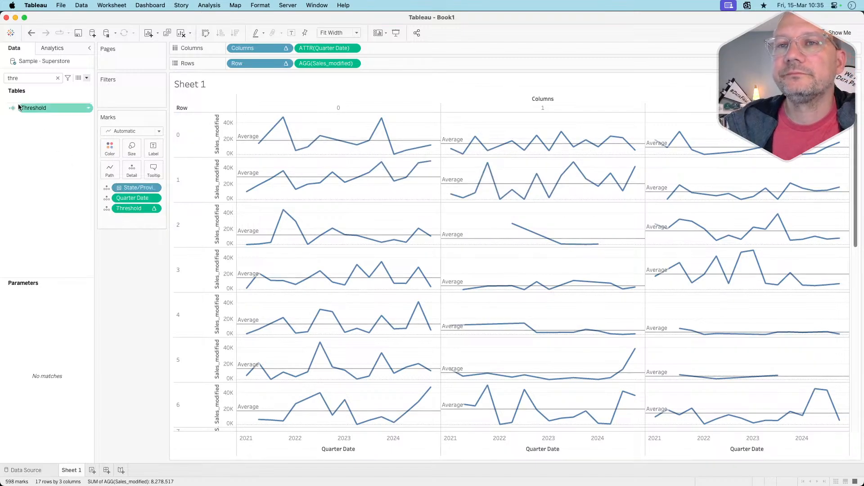
Step: Add a second reference line per pane with the average of Threshold as its value
left_click(54, 50)
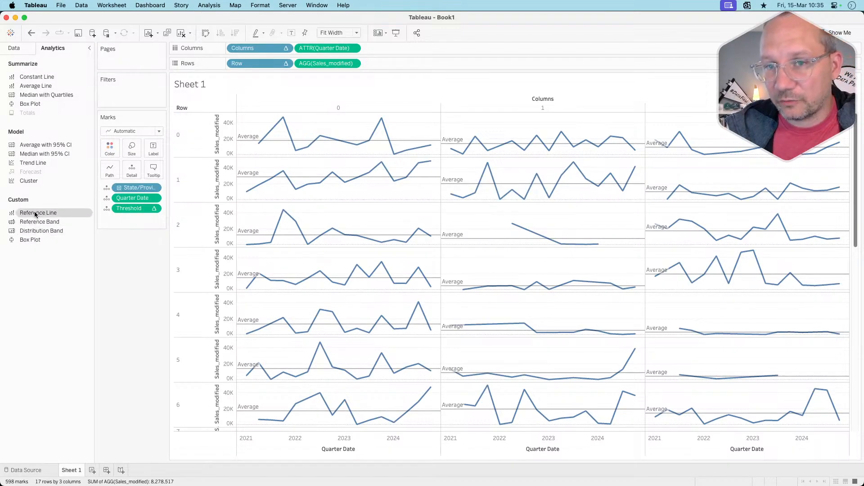
left_click_drag(36, 213, 279, 155)
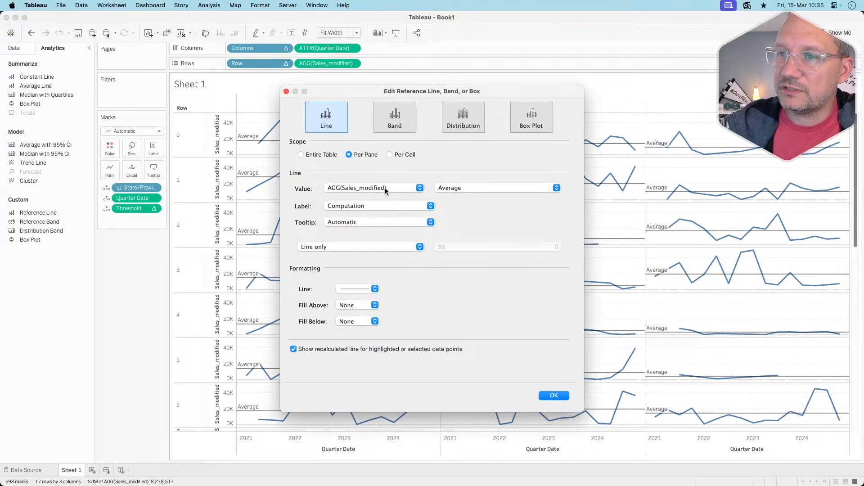
left_click(385, 188)
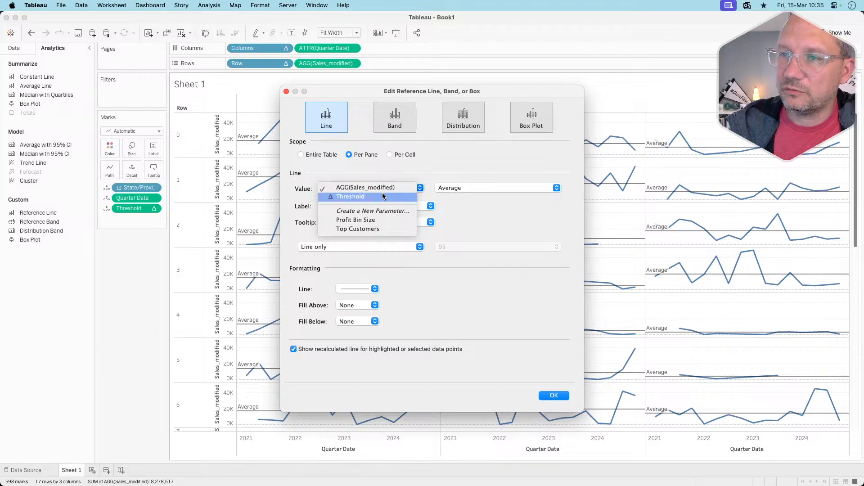
left_click(382, 192)
left_click_drag(398, 99, 506, 105)
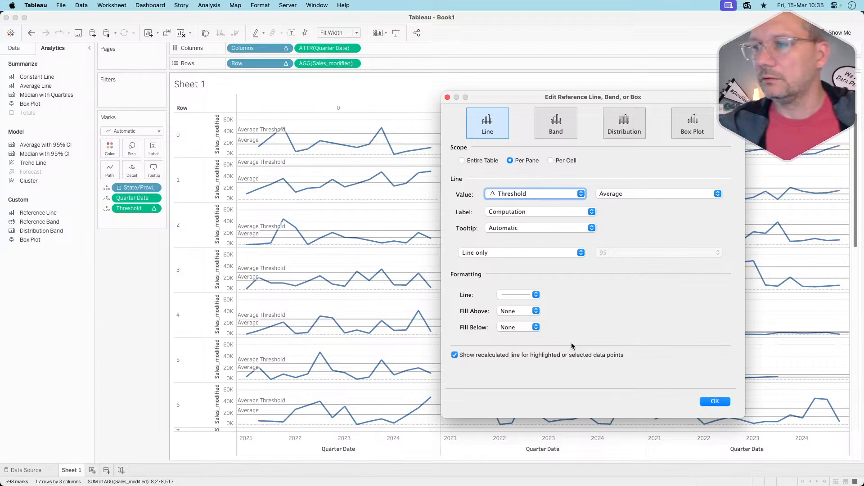
Step: Set the threshold line's label to Value, comparing it with the example chart on the Workout Wednesday page in Arc
left_click(524, 212)
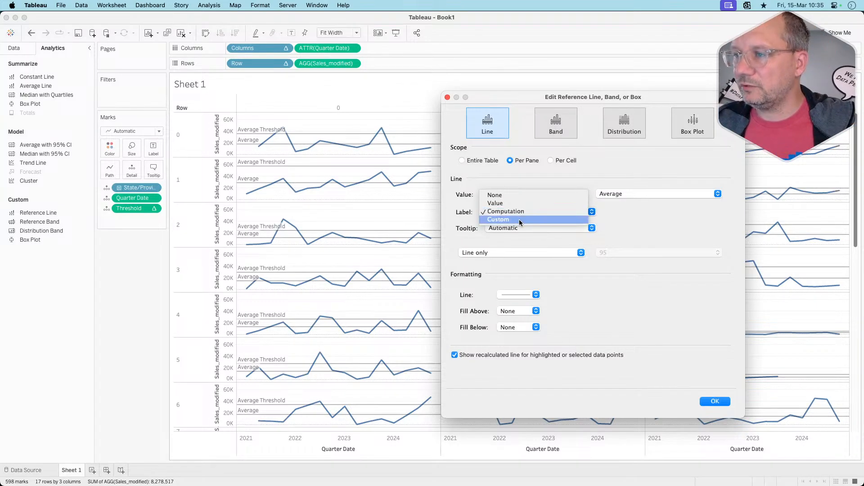
key("super+Tab")
scroll(369, 208, "up", 1)
scroll(370, 209, "up", 6)
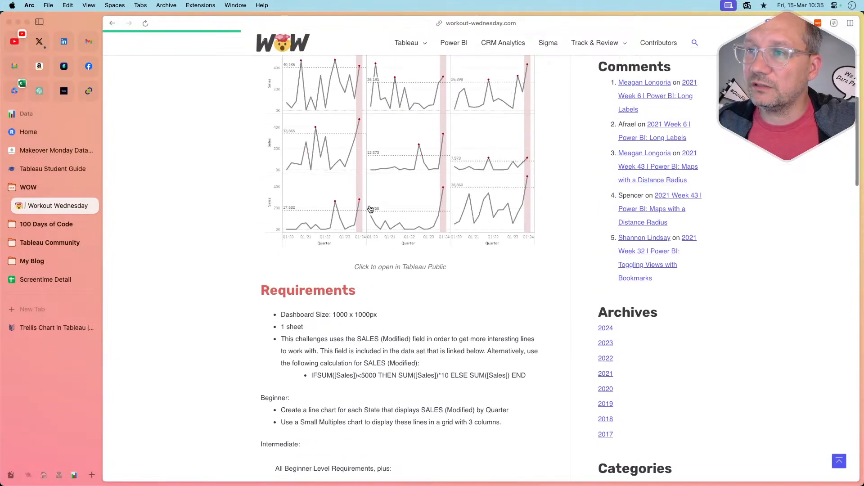
key("super+Tab")
left_click(514, 213)
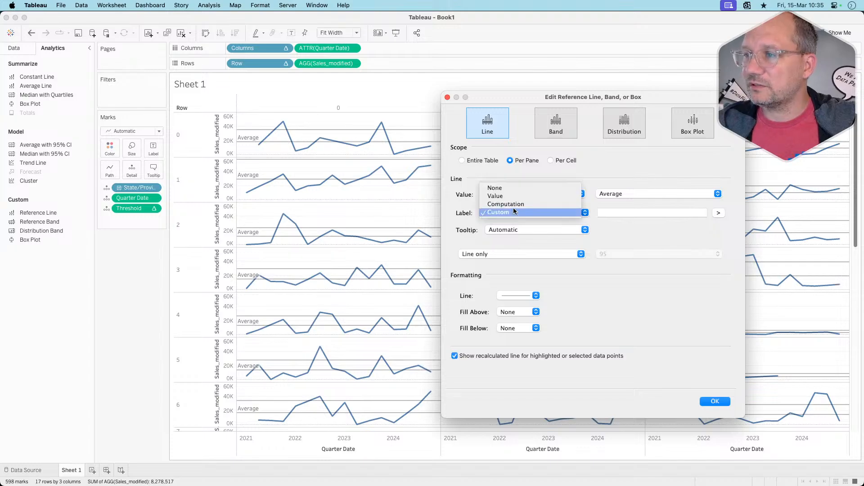
left_click(511, 196)
key("super+Tab")
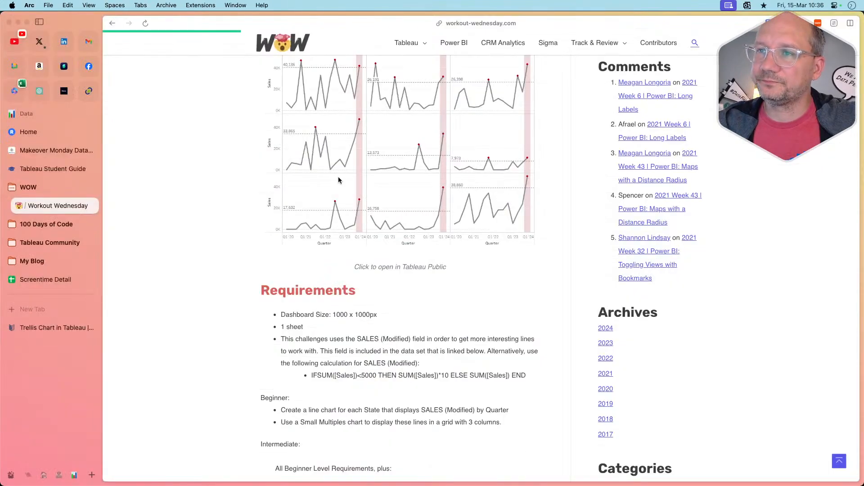
Step: Recheck the example chart on the challenge page, return to Tableau, and set the threshold line's tooltip to None
scroll(294, 337, "up", 5)
scroll(294, 338, "down", 4)
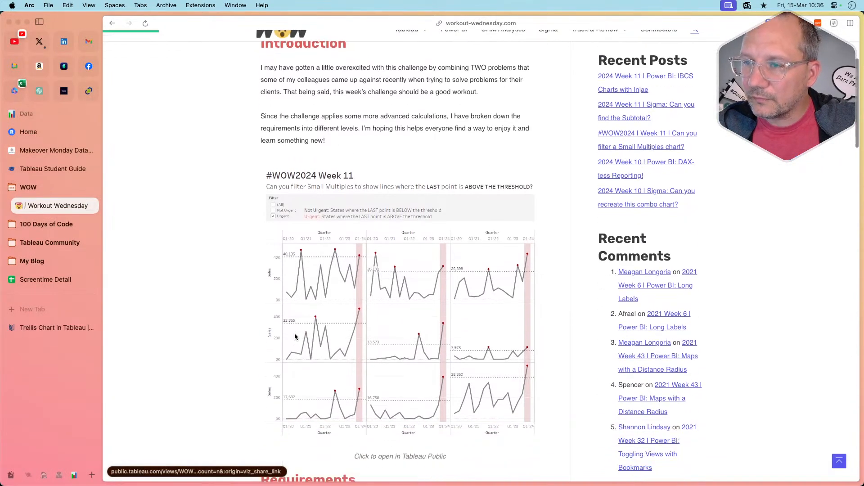
key("super+Tab")
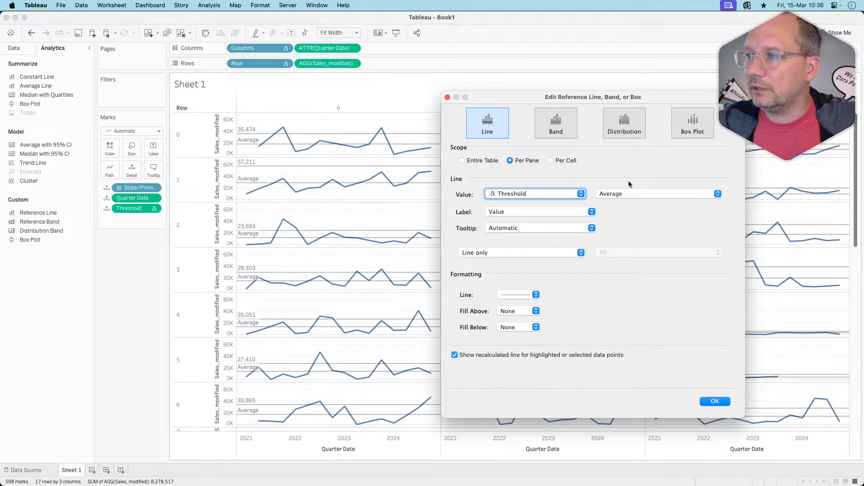
left_click(513, 227)
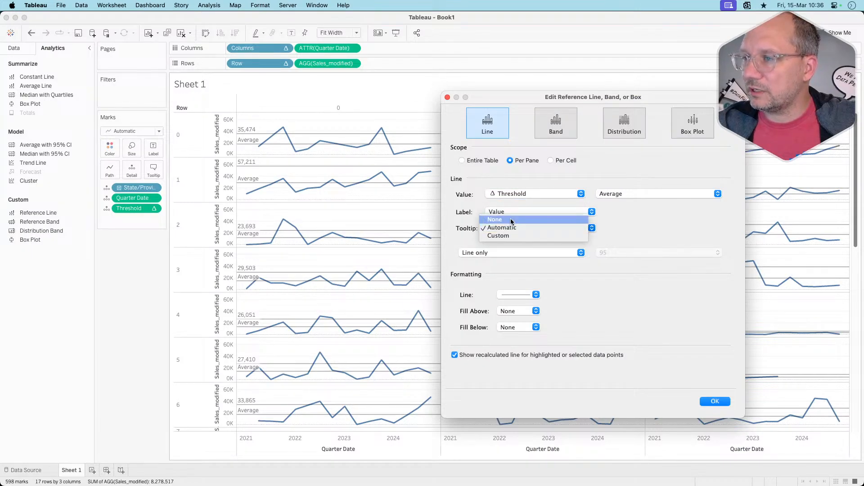
left_click(514, 219)
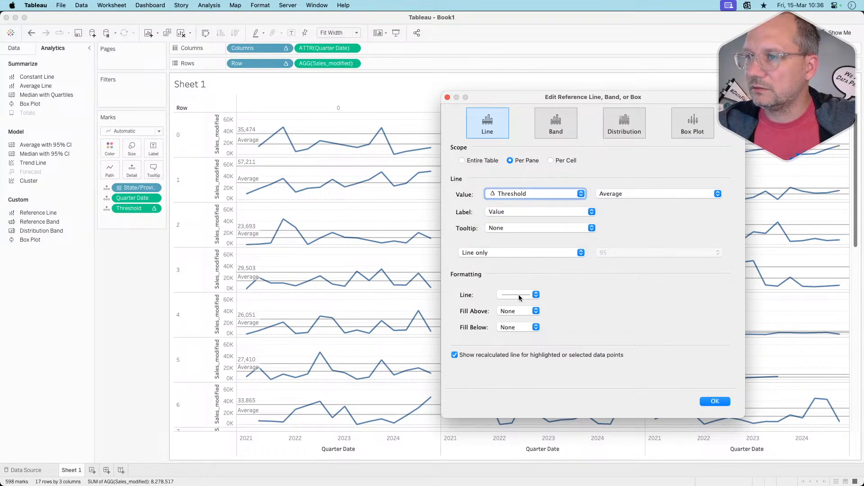
Step: Format the threshold reference line as a dotted line with 62% opacity
key("super+Tab")
key("super+Tab")
left_click(518, 294)
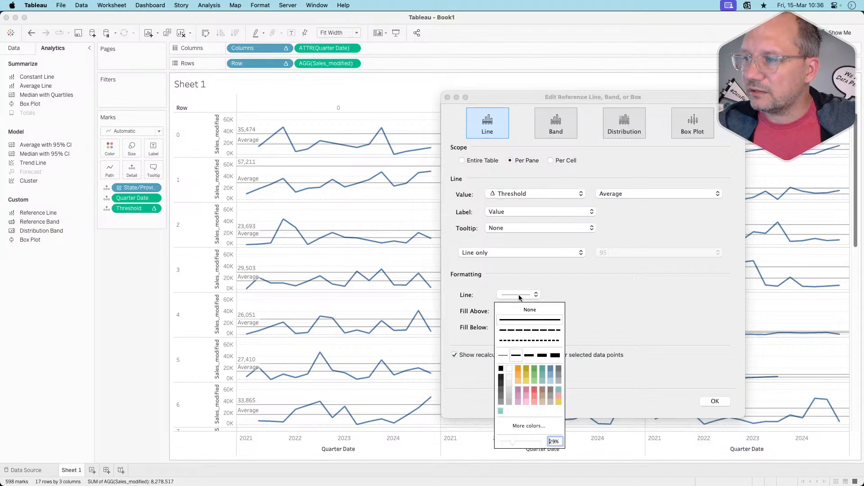
left_click(529, 340)
left_click(502, 356)
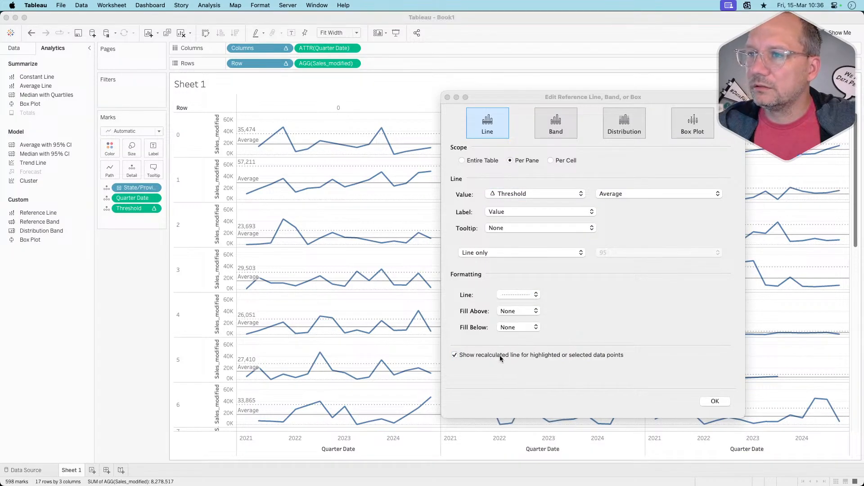
key("super+Tab")
key("super+Tab")
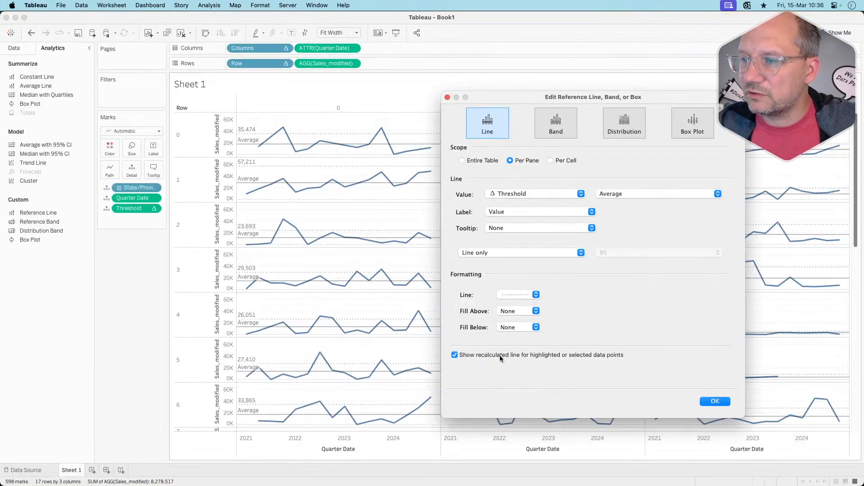
left_click(512, 297)
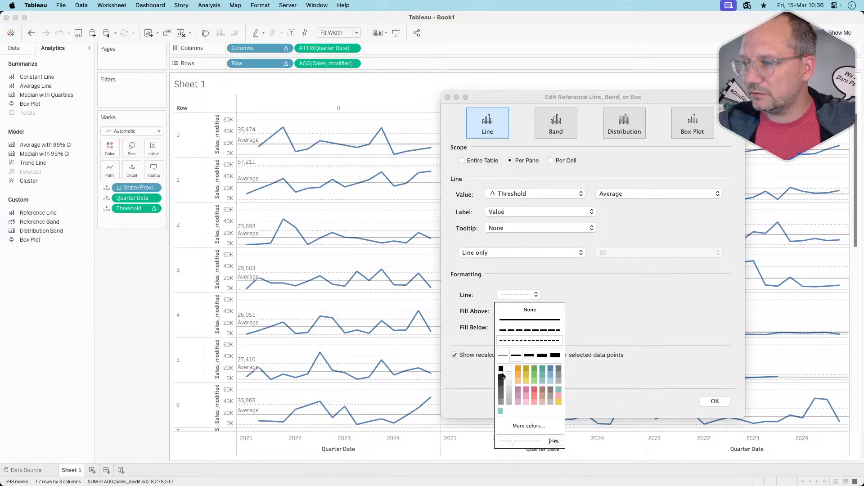
left_click(525, 442)
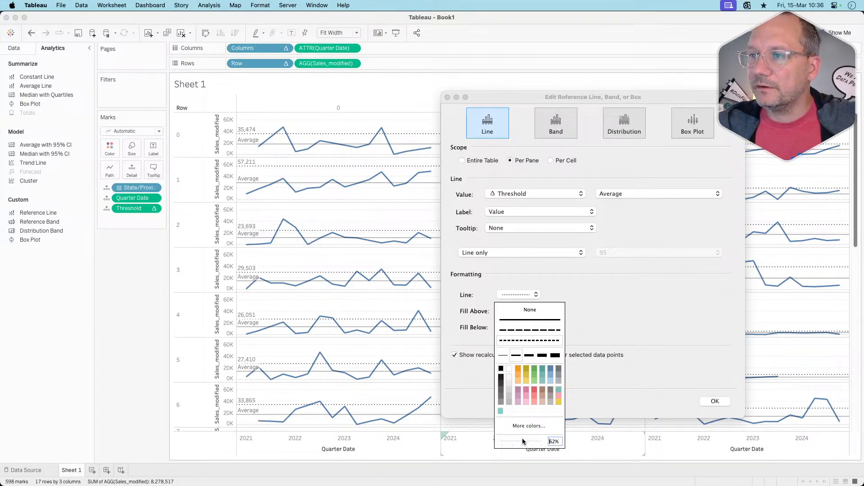
left_click(618, 390)
Step: Disable the recalculated line for selected data points on the threshold line, apply the settings, and remove the Average reference line from the view
left_click(560, 357)
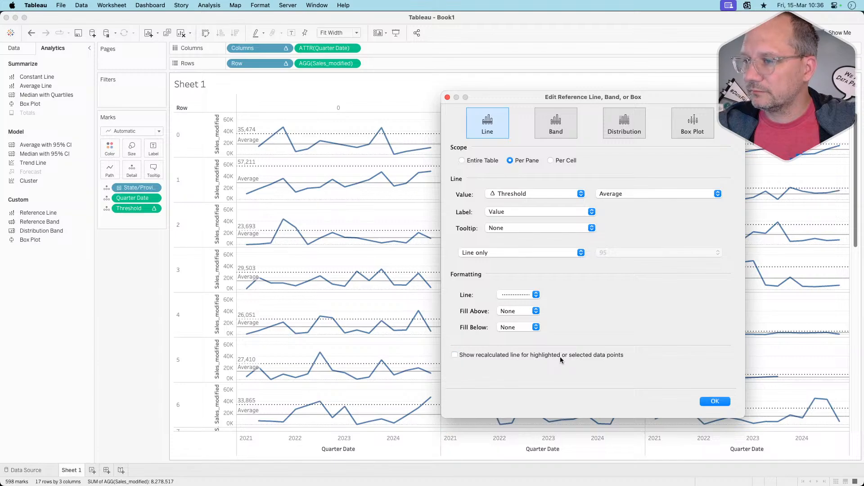
left_click(712, 398)
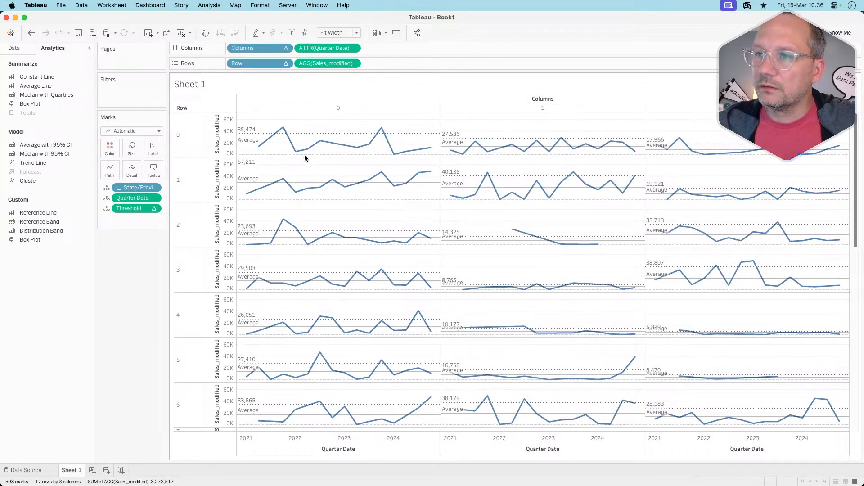
left_click_drag(277, 146, 131, 291)
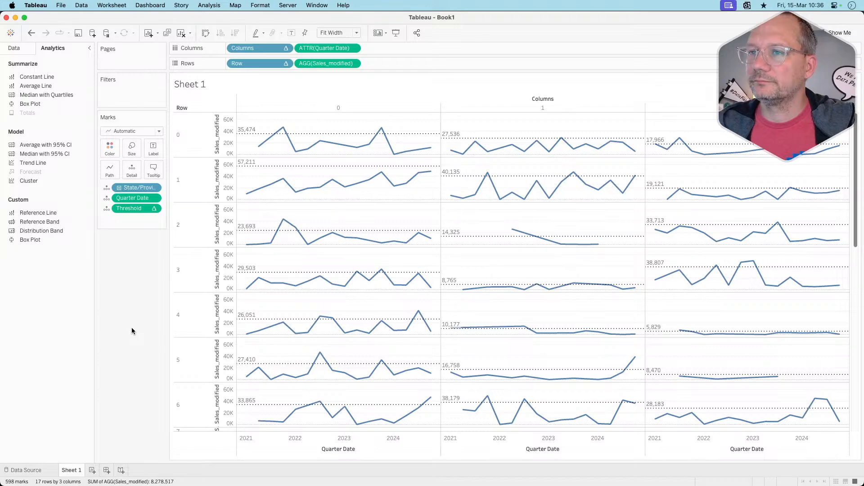
Step: Switch to Arc and read the Intermediate requirements on the reference line and the red circles for points above the threshold
key("super+Tab")
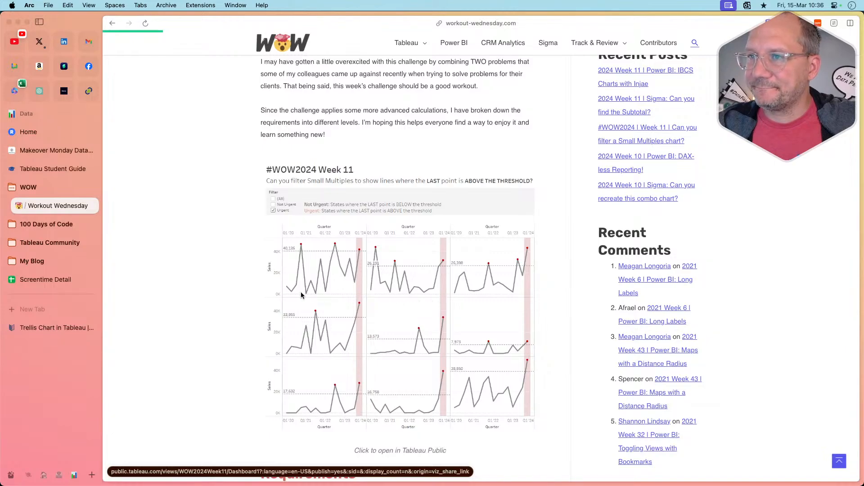
scroll(264, 278, "down", 10)
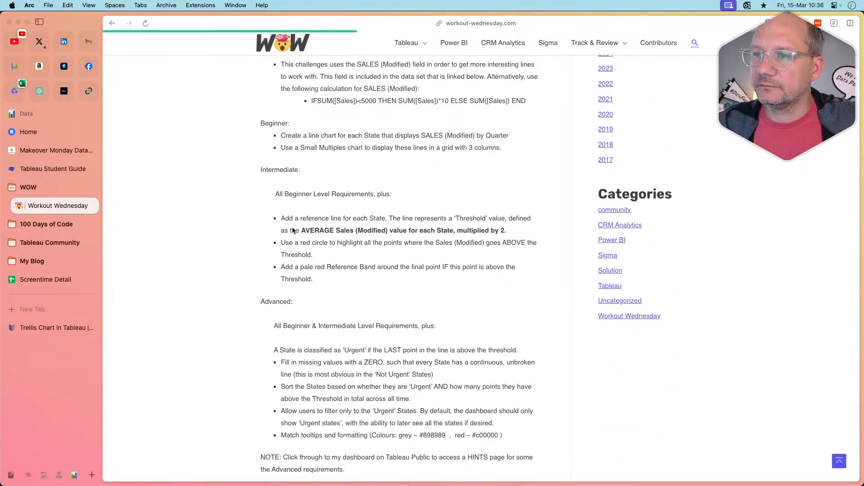
left_click_drag(516, 232, 279, 220)
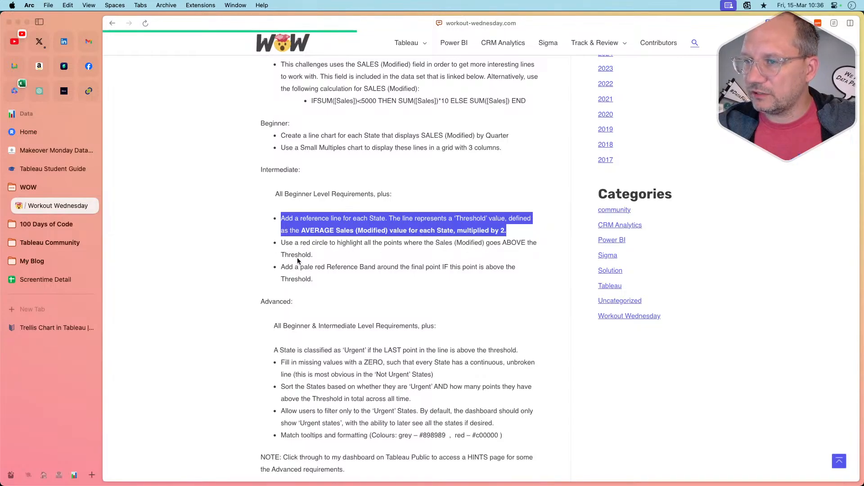
left_click(313, 258)
left_click_drag(314, 258, 276, 246)
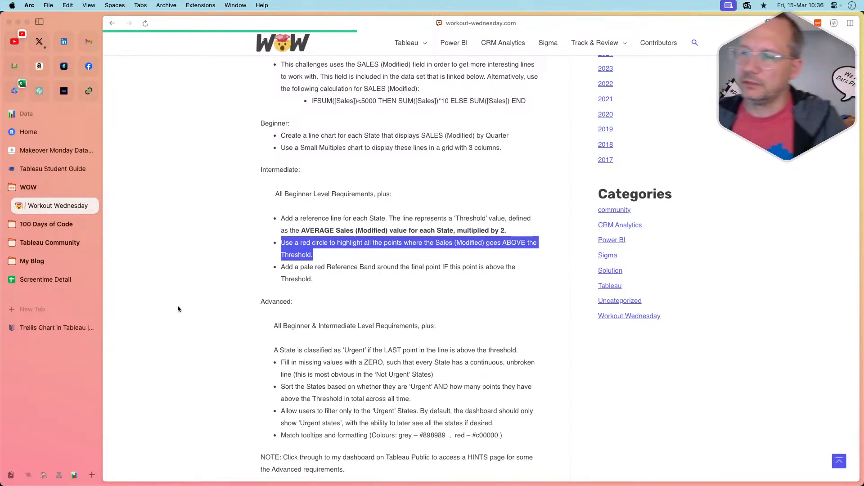
Step: Switch to Tableau, create a calculated field named Sales > Threshold, and begin its formula with [Sales_modified]>
key("super+Tab")
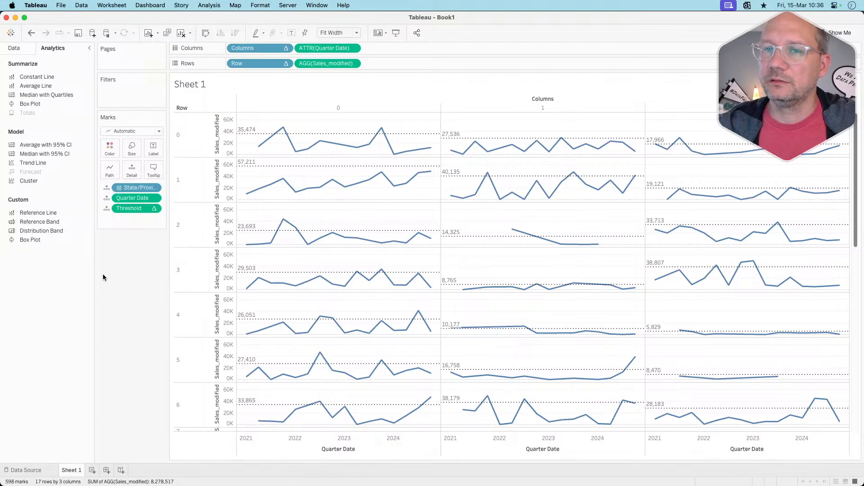
left_click(14, 49)
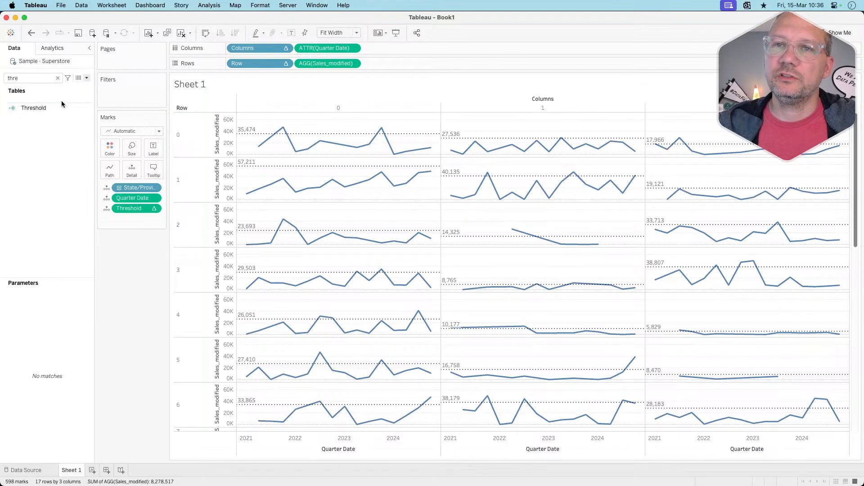
left_click(87, 77)
left_click(54, 86)
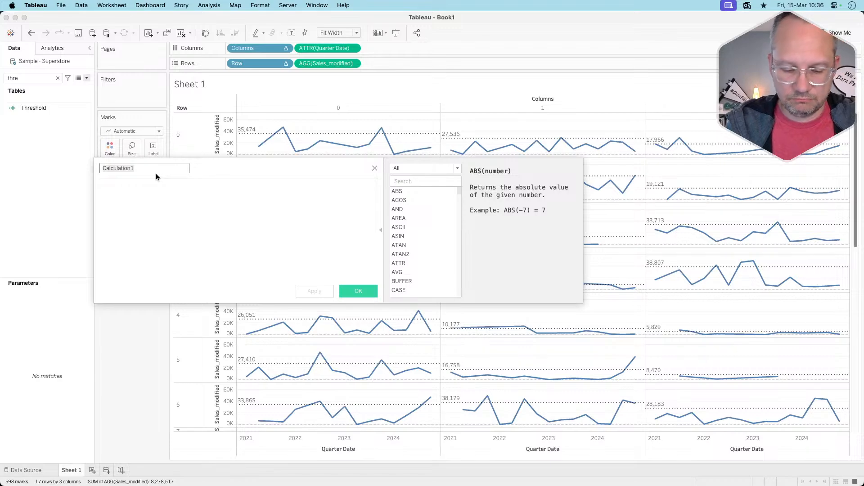
type("> Threshold")
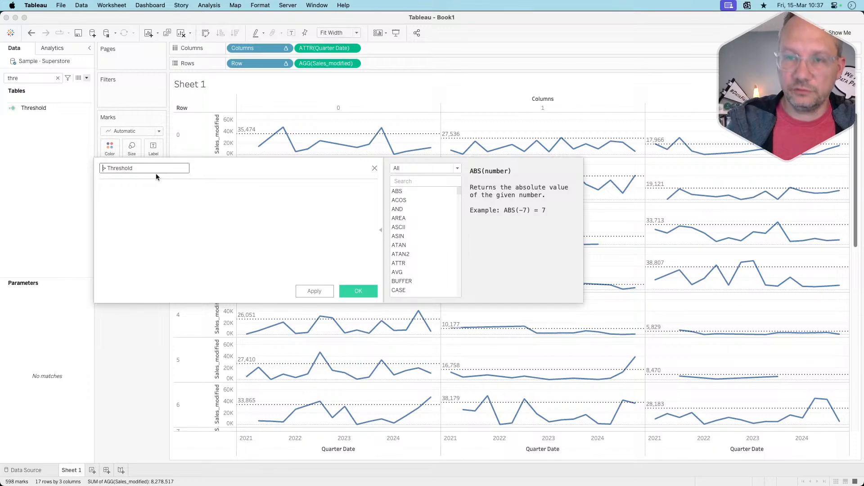
type("Sales")
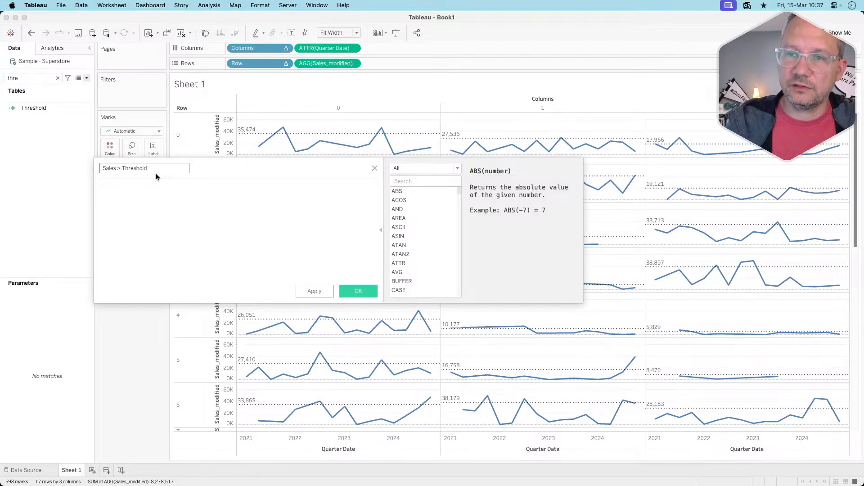
left_click(156, 190)
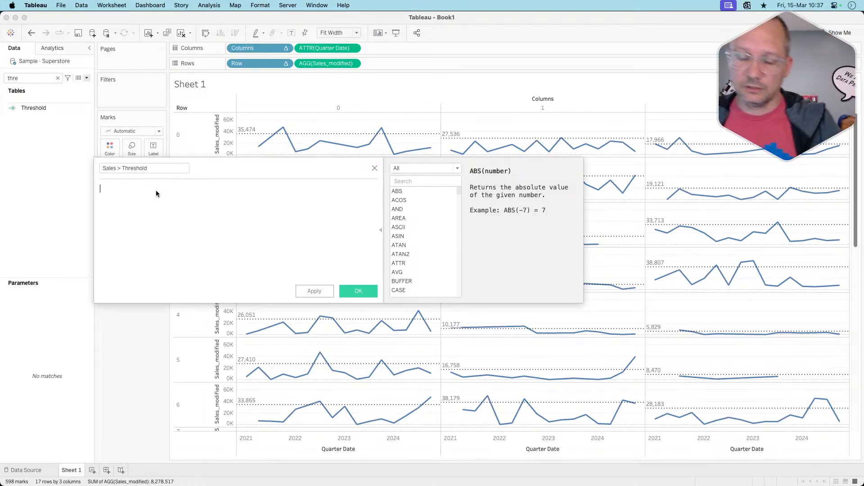
type("sale")
key("Down")
key("Return")
type(">")
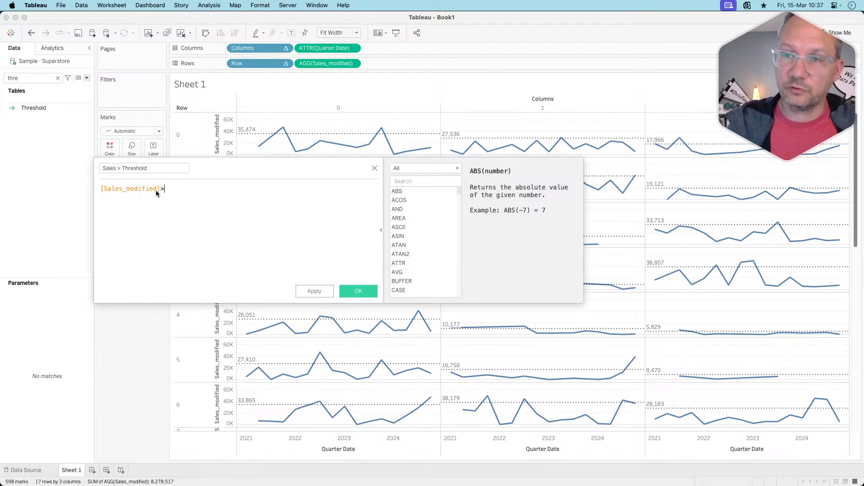
type("=")
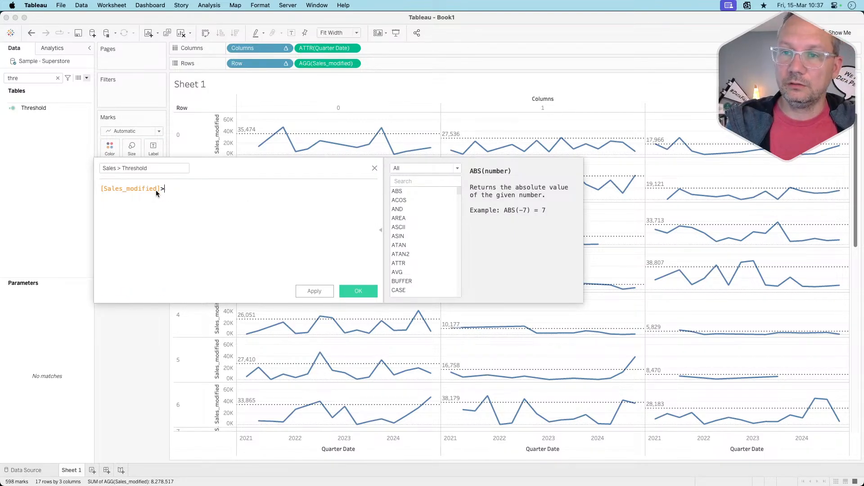
Step: Recheck the red-circle requirement and example chart in Arc, complete the Tableau formula as [Sales_modified]>[Threshold], and save the calculation
key("super+Tab")
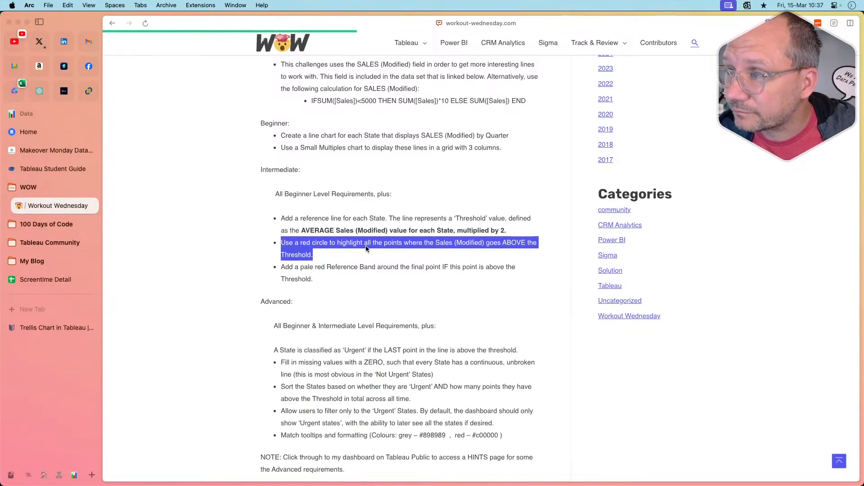
key("super+Tab")
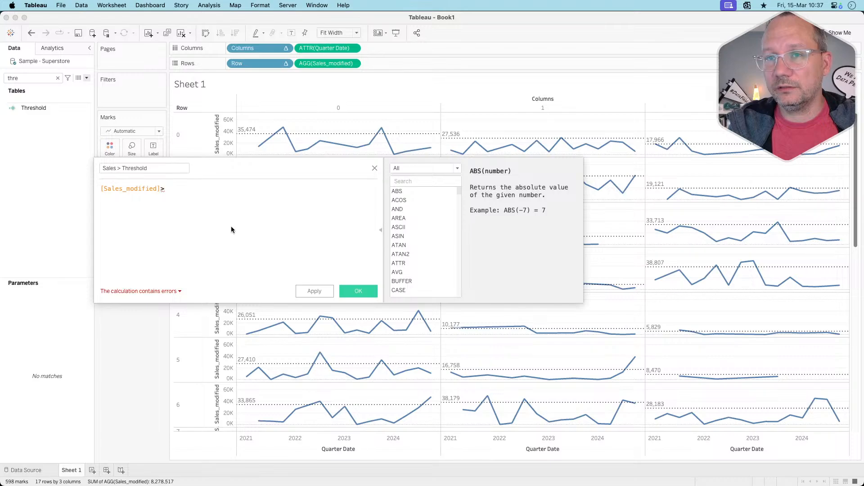
key("super+Tab")
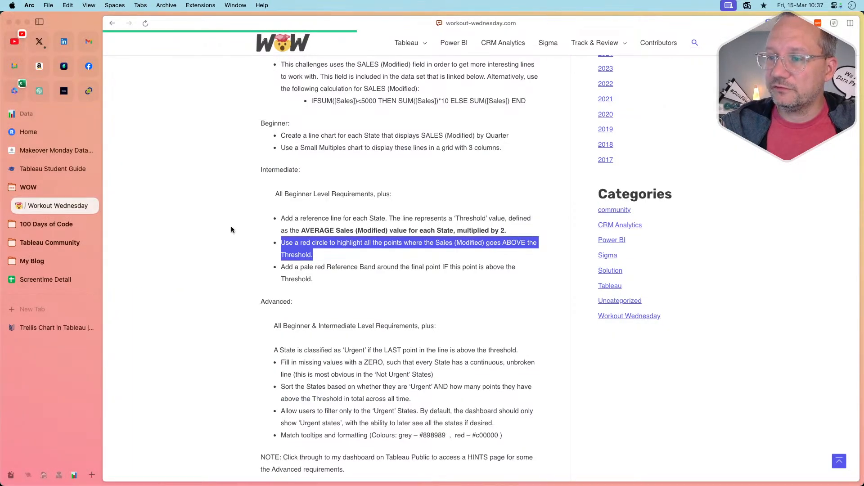
scroll(232, 230, "up", 5)
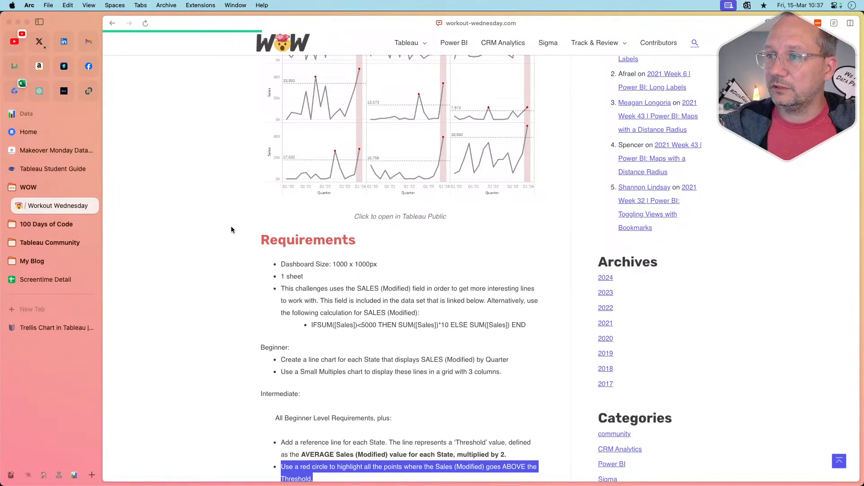
key("super+Tab")
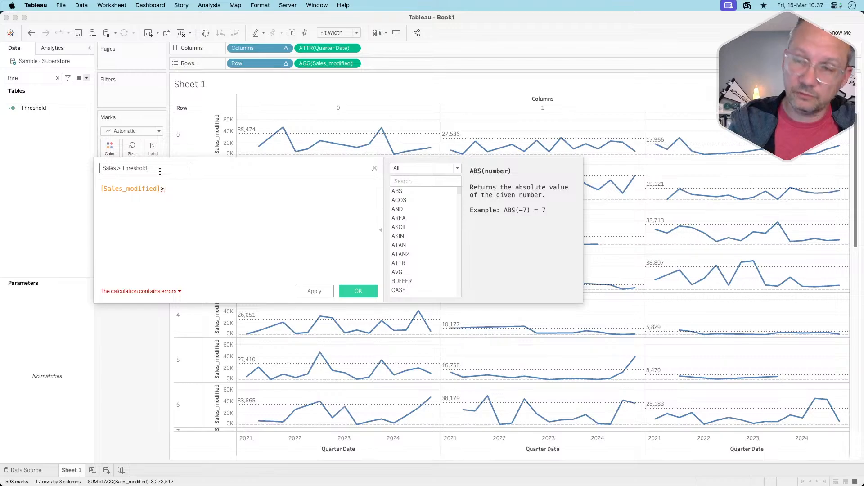
type("thr")
key("Return")
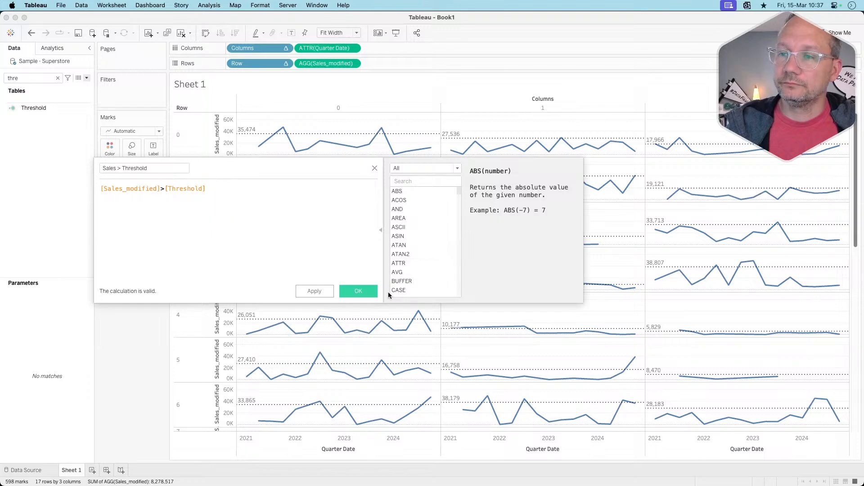
left_click(360, 291)
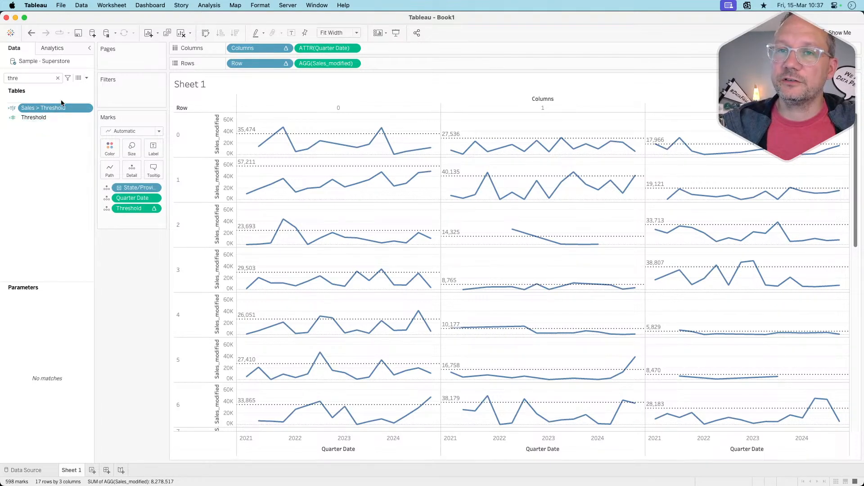
Step: Change the Sales > Threshold formula to if [Sales_modified]>[Threshold] then [Sales_modified] END and save the calculation
right_click(47, 109)
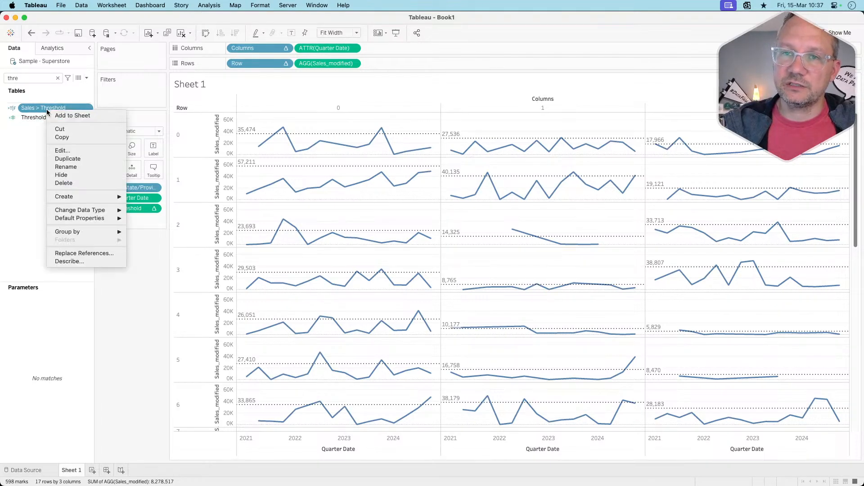
left_click(36, 161)
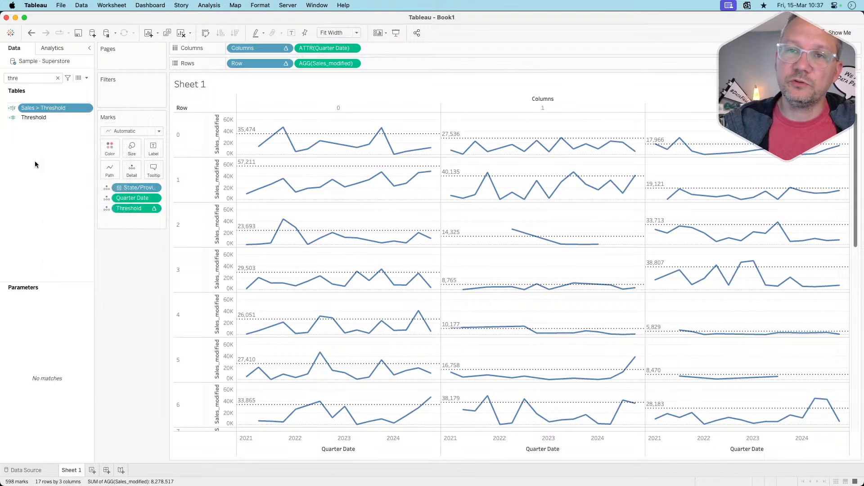
right_click(56, 104)
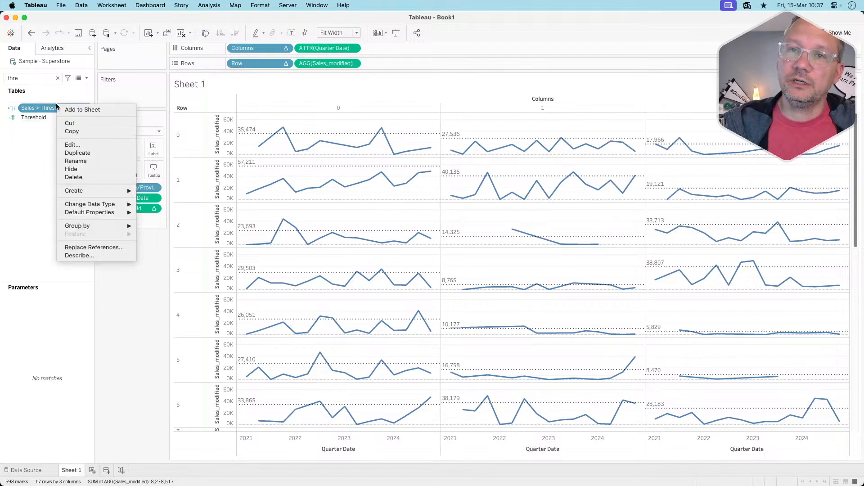
left_click(72, 145)
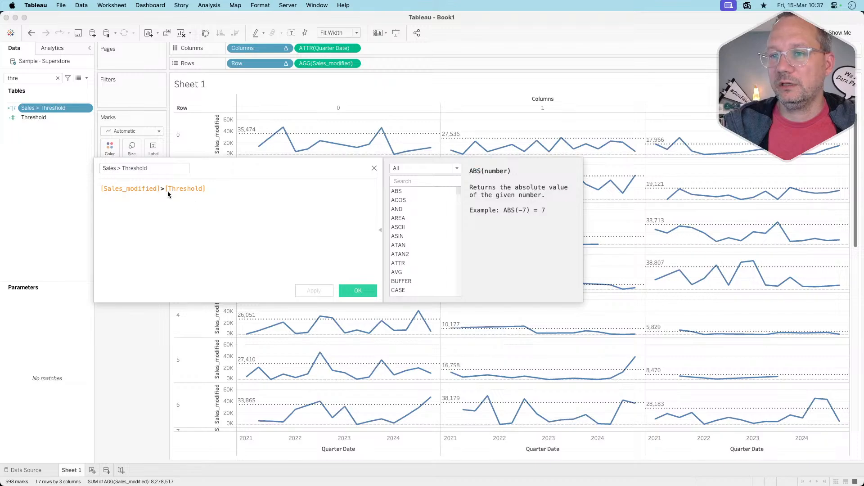
left_click(100, 189)
type("if")
key("super+Right")
type("then ")
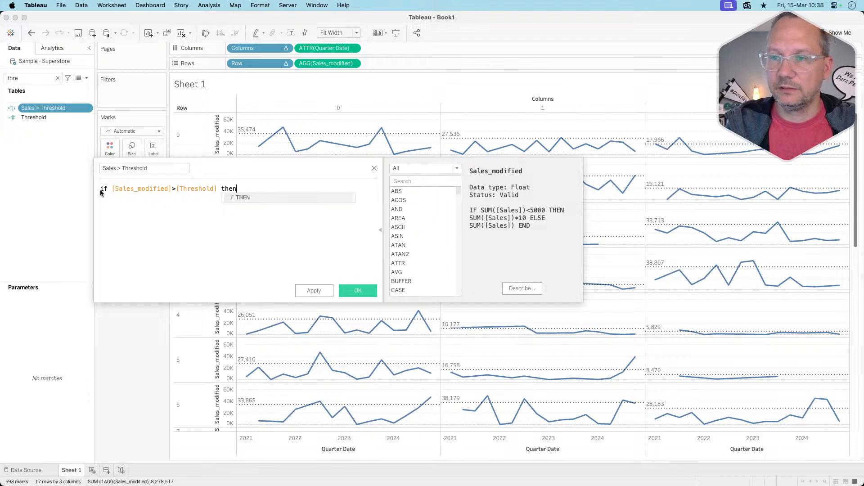
type("sa")
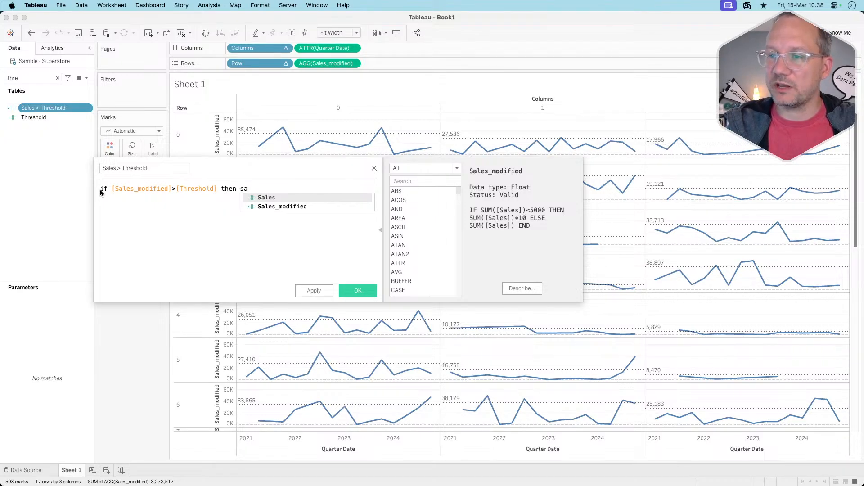
key("Down")
key("Return")
type("END")
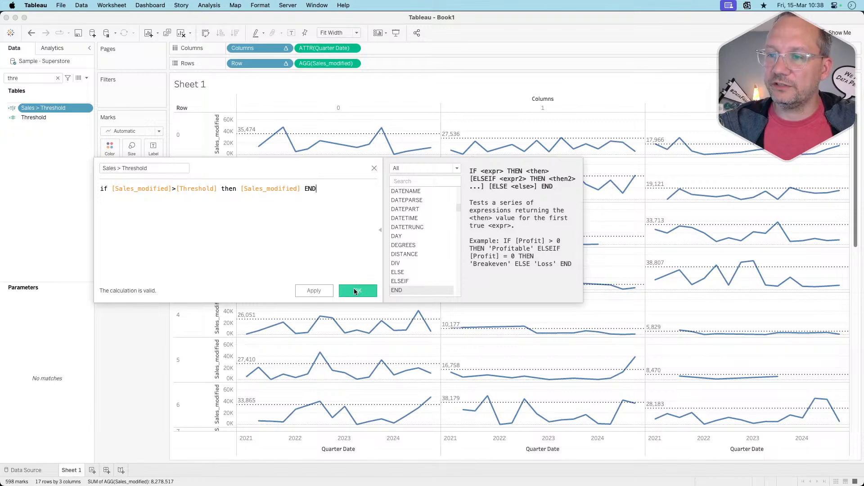
left_click(357, 291)
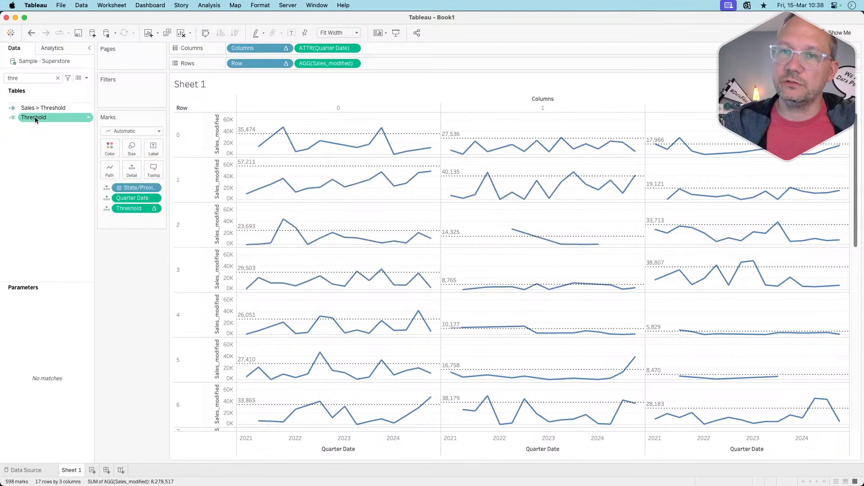
Step: Convert the Sales > Threshold field to continuous and add it to Rows after AGG(Sales_modified)
mouse_move(39, 107)
left_mouse_down()
mouse_move(431, 56)
mouse_move(24, 110)
left_mouse_up()
right_click(24, 111)
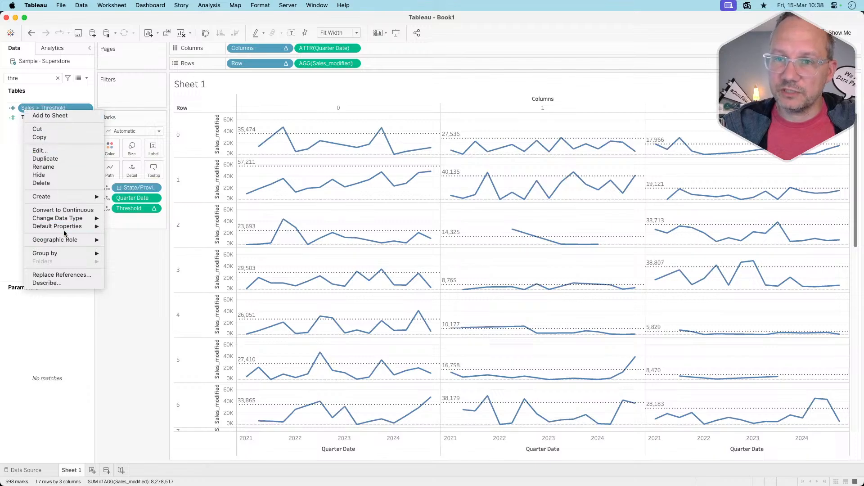
left_click(63, 210)
left_click_drag(49, 110, 438, 65)
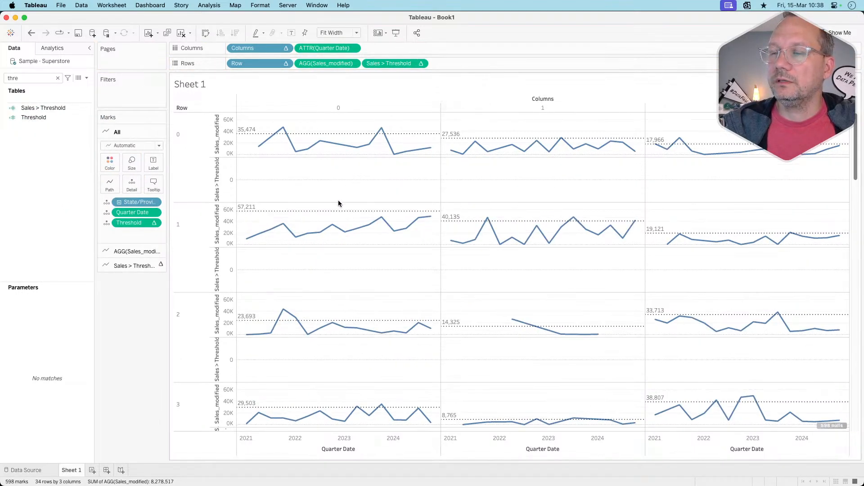
Step: Try computing Sales > Threshold with Pane (across) and check the state panes for marks
left_click(420, 63)
mouse_move(419, 168)
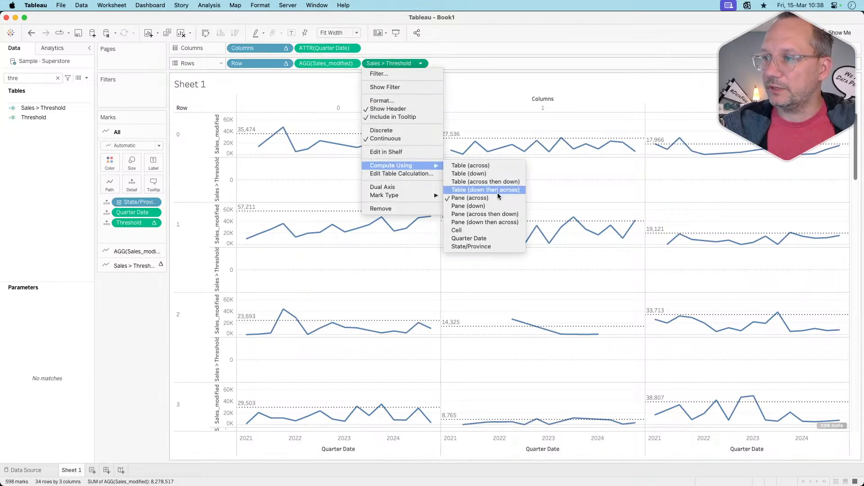
left_click(469, 198)
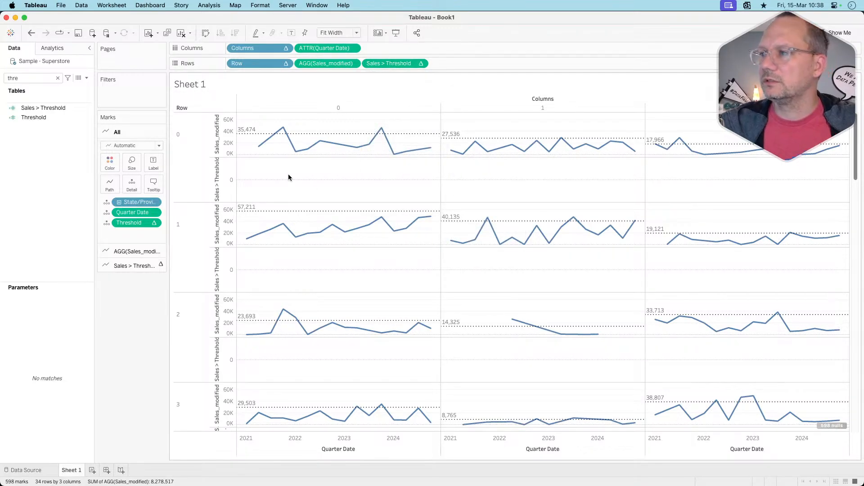
scroll(315, 184, "down", 5)
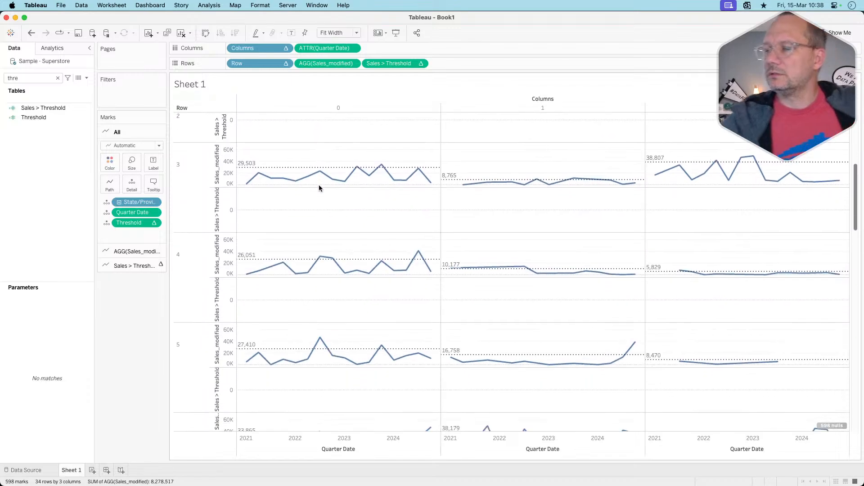
scroll(319, 188, "down", 3)
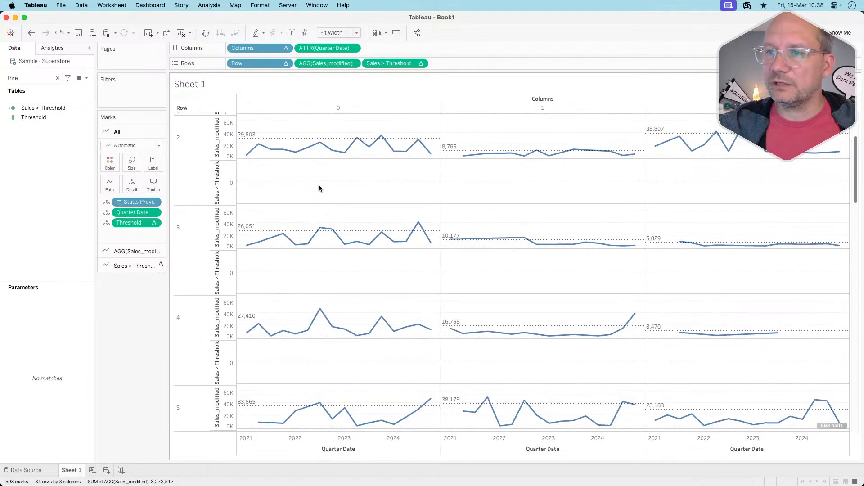
scroll(318, 188, "up", 5)
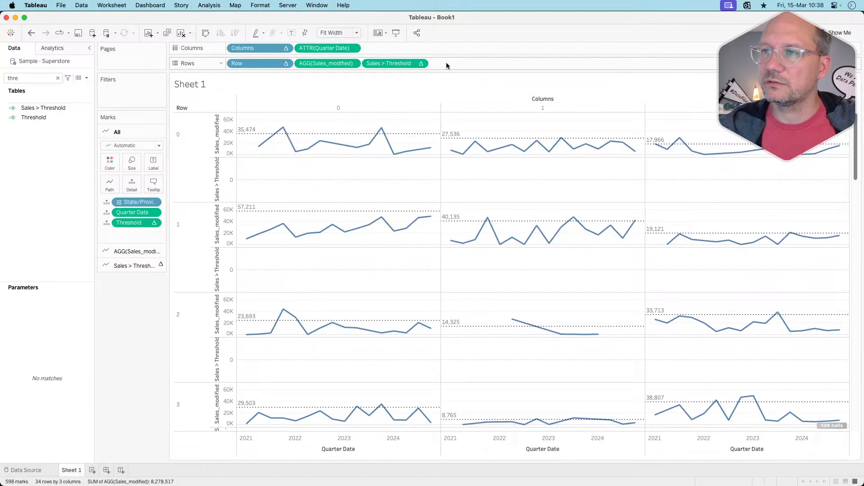
Step: Set the Sales > Threshold table calculation to specific dimensions, with State/Province above Quarter Date
left_click(421, 63)
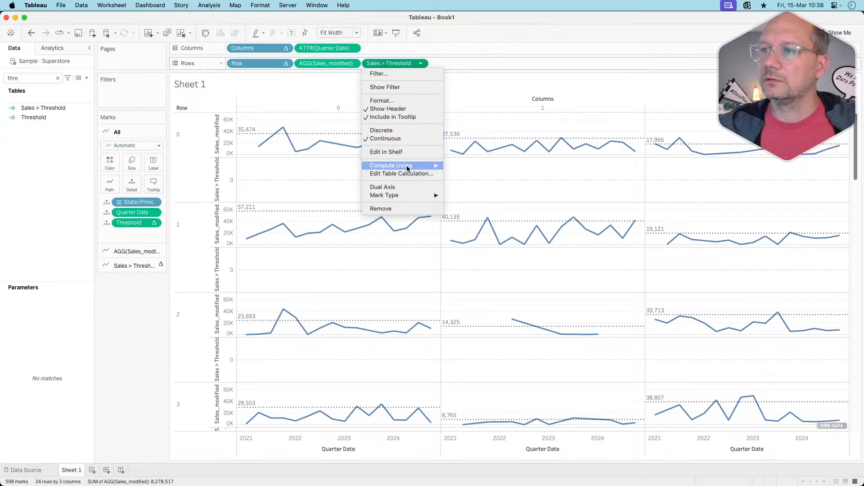
mouse_move(406, 170)
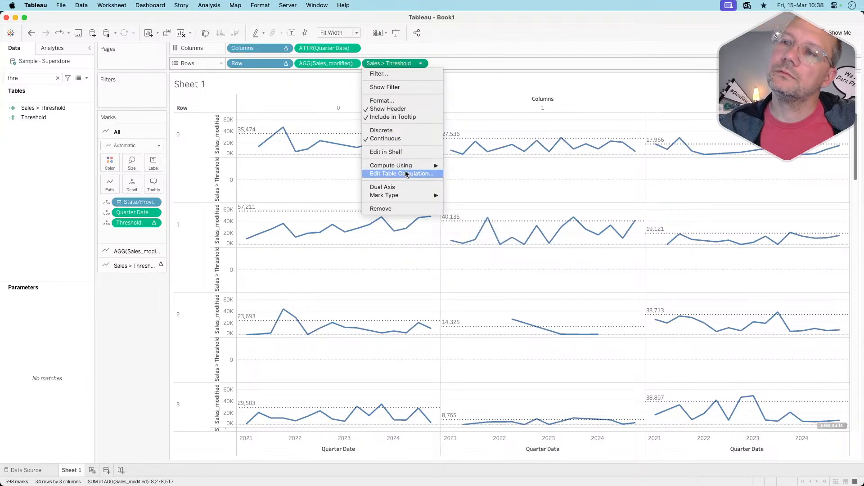
left_click(405, 174)
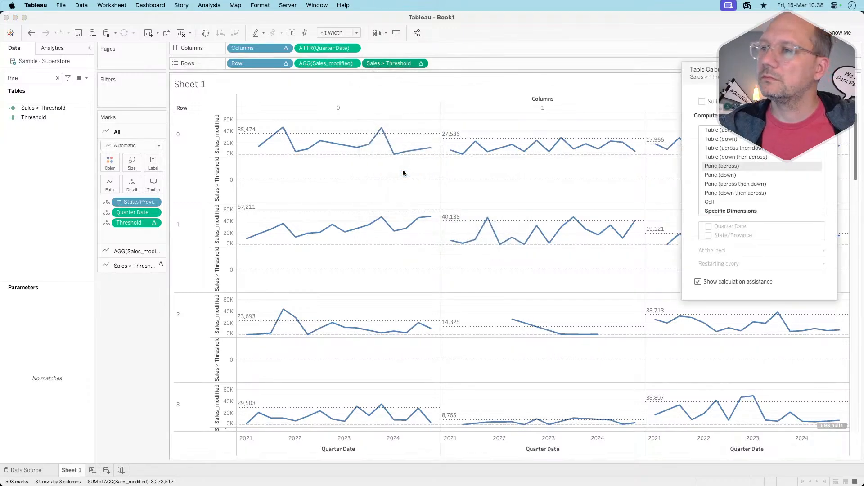
left_click(718, 213)
left_click(709, 226)
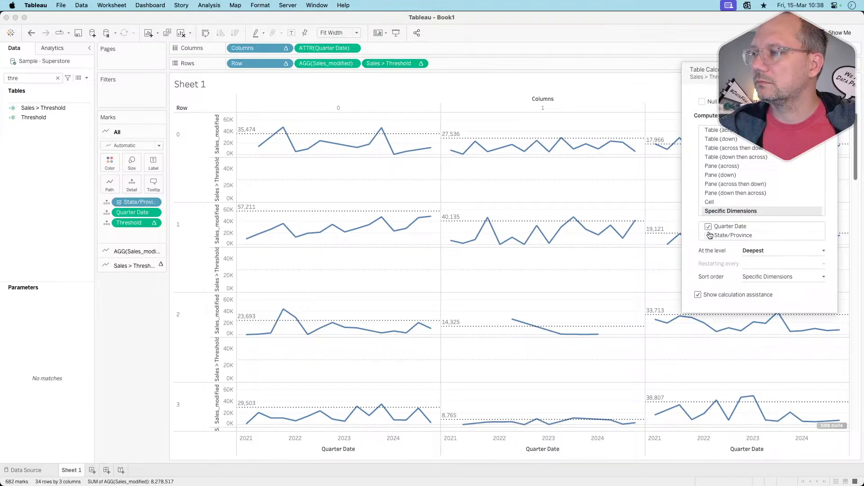
left_click(708, 236)
left_click_drag(729, 235, 729, 226)
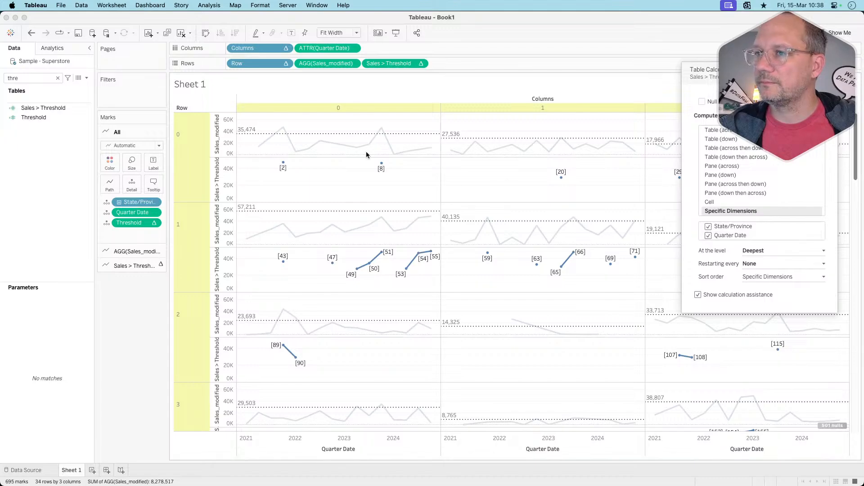
Step: Inspect the Sales > Threshold marks, set the table calculation's level to State/Province, and close its settings
mouse_move(382, 164)
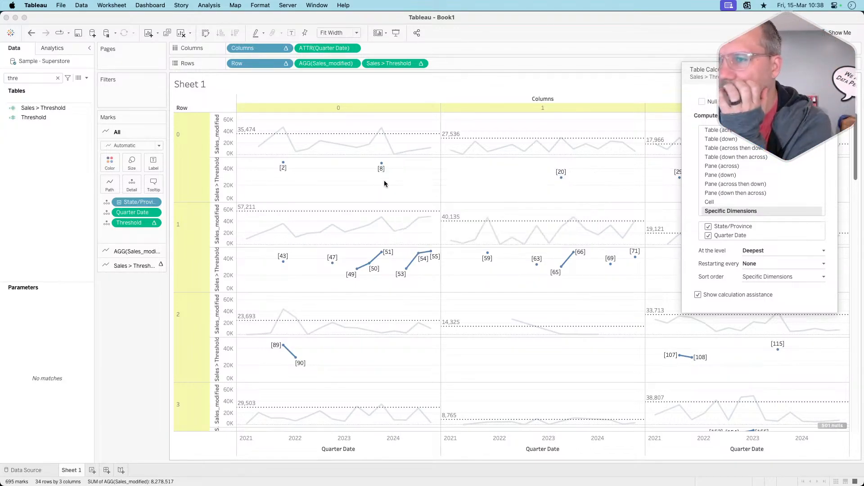
mouse_move(355, 273)
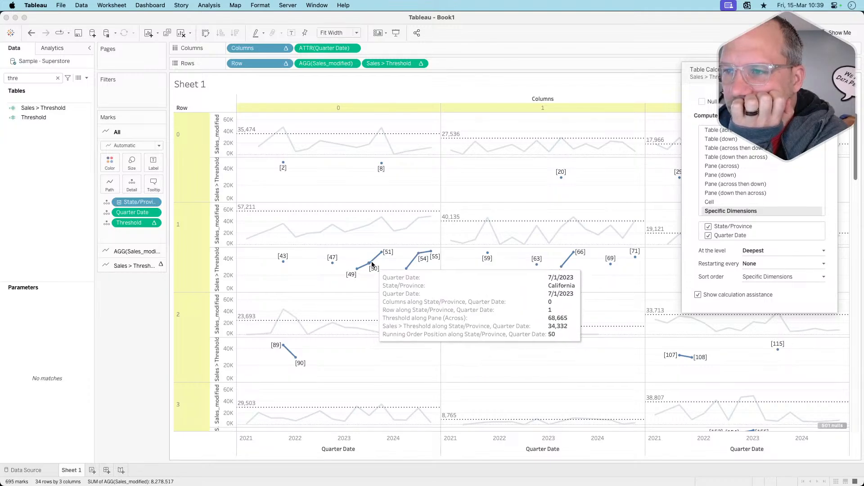
left_click(767, 251)
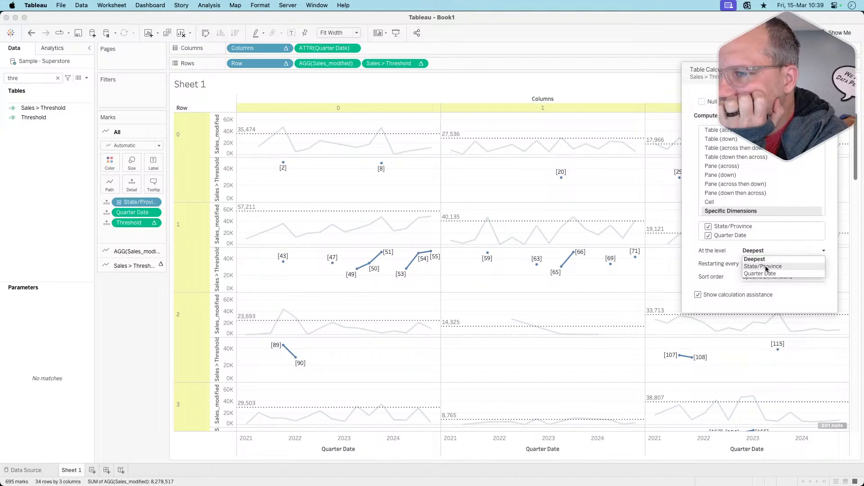
left_click(767, 267)
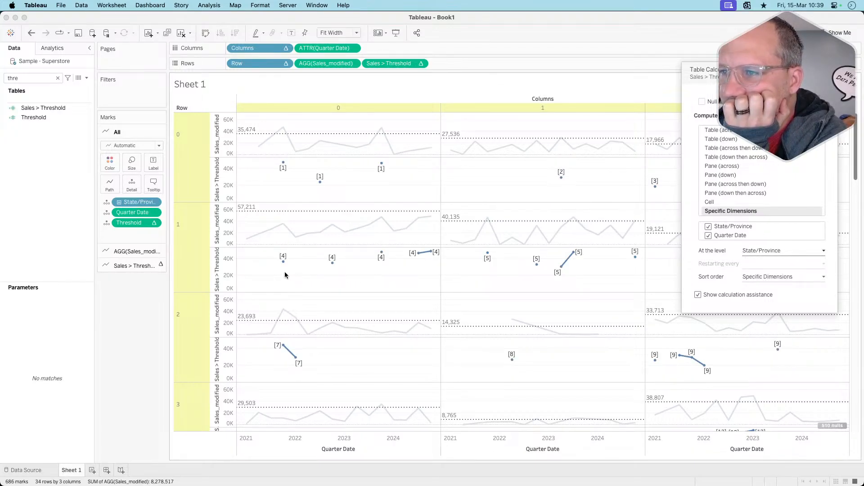
mouse_move(282, 263)
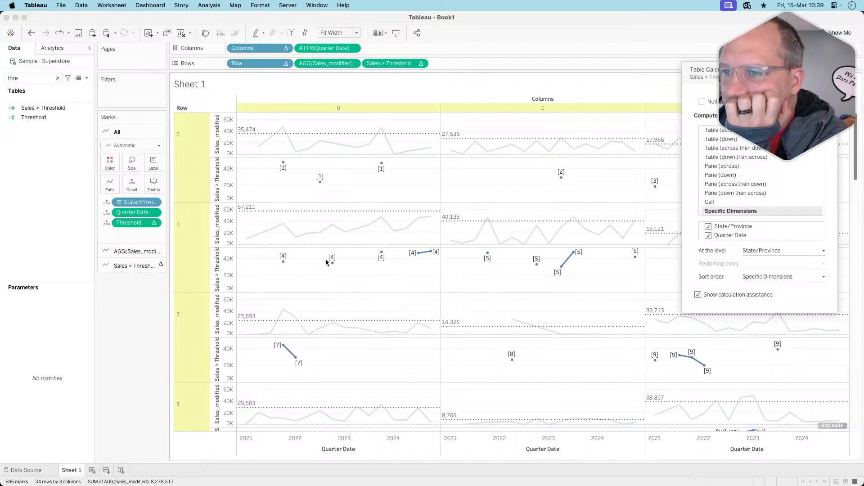
mouse_move(385, 252)
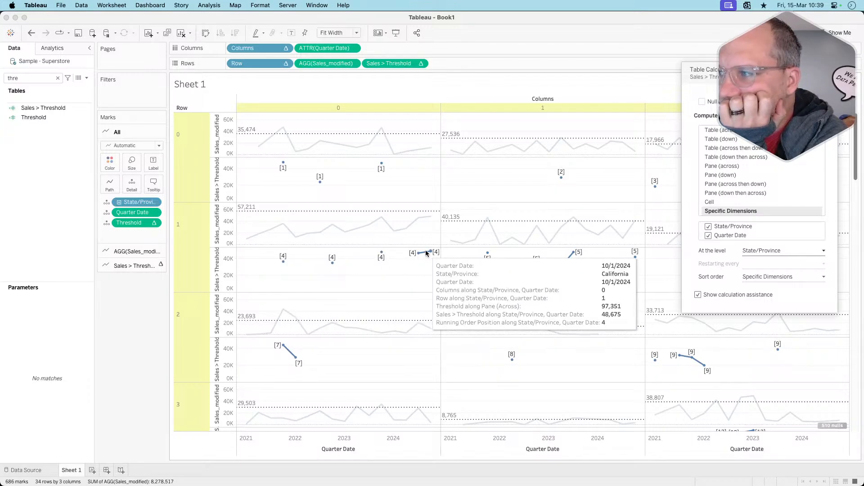
mouse_move(418, 255)
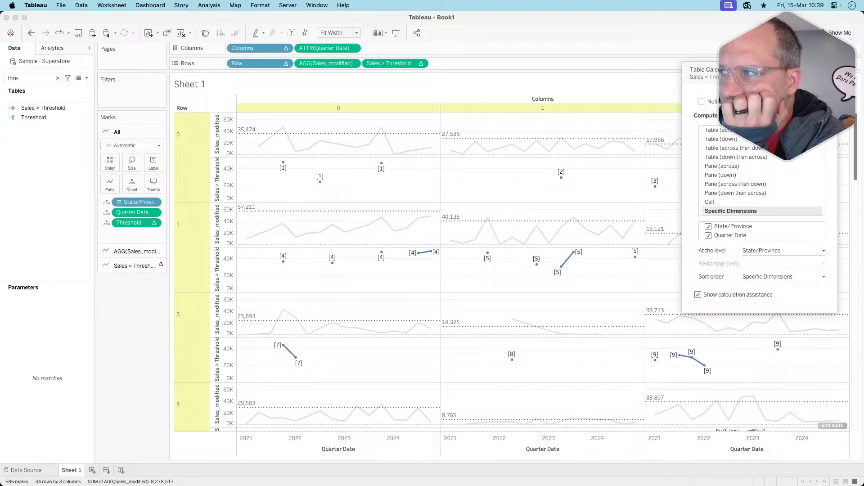
left_click(829, 70)
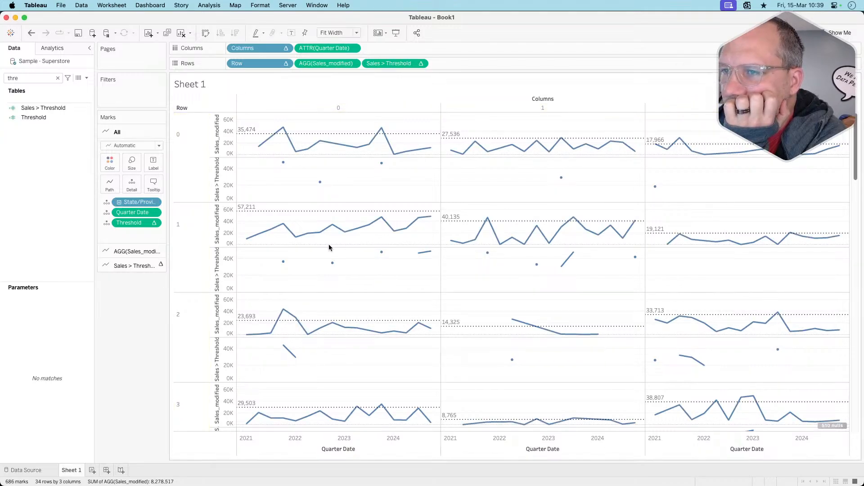
Step: Combine Sales_modified and Sales > Threshold on a dual axis and synchronize the two axes
left_click_drag(214, 255, 828, 234)
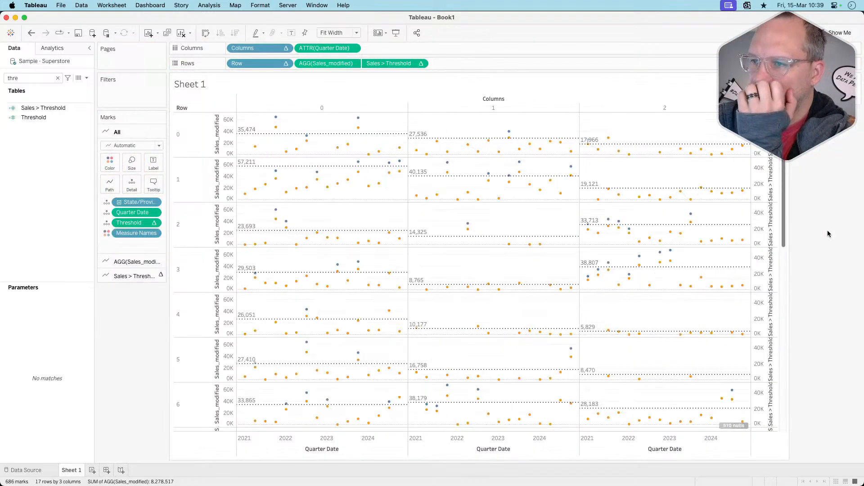
right_click(756, 197)
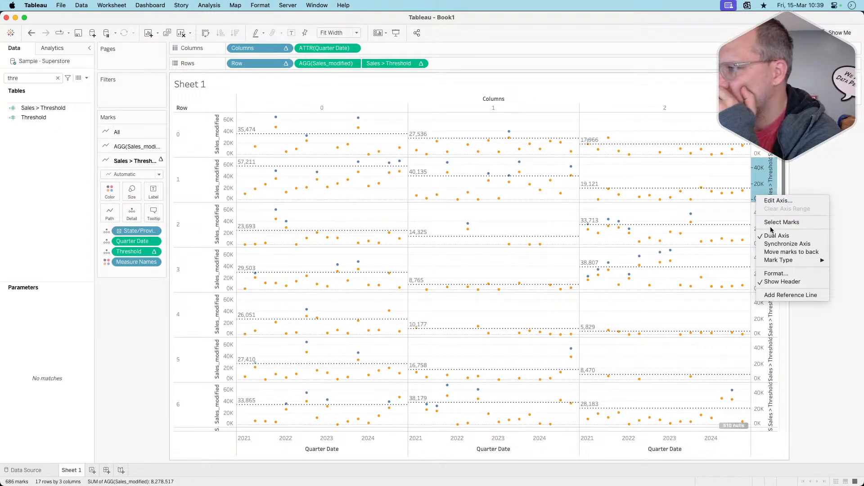
left_click(781, 244)
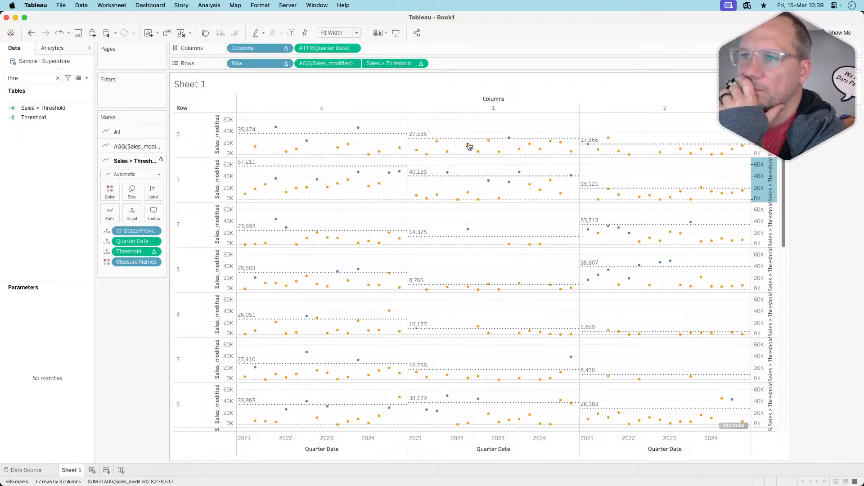
Step: Try computing Threshold on the Sales > Threshold marks along State/Province and then Quarter Date, at the deepest level, restarting every State/Province
mouse_move(308, 142)
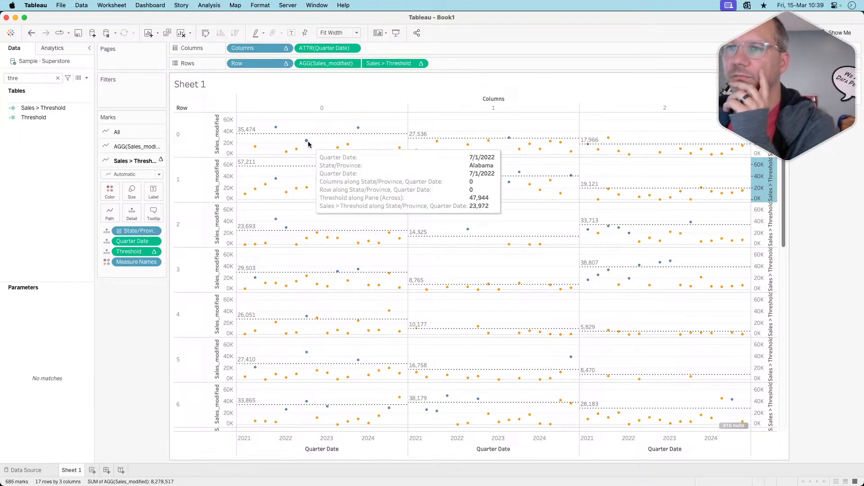
left_click(153, 252)
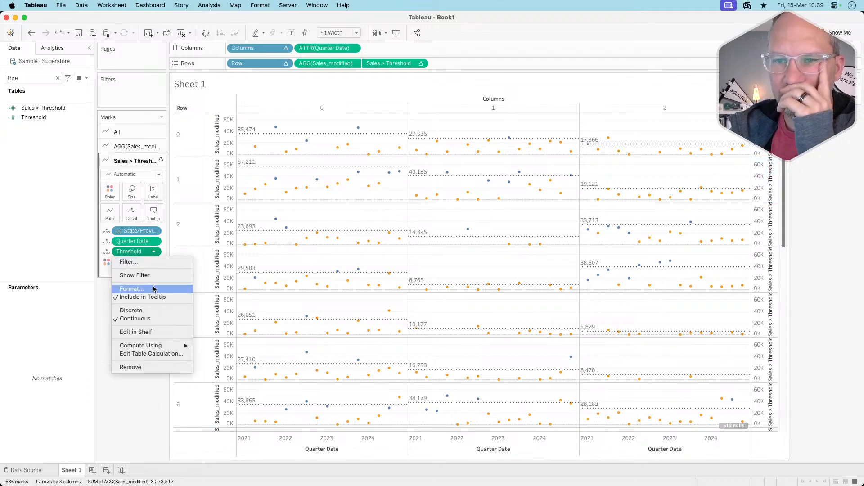
left_click(155, 354)
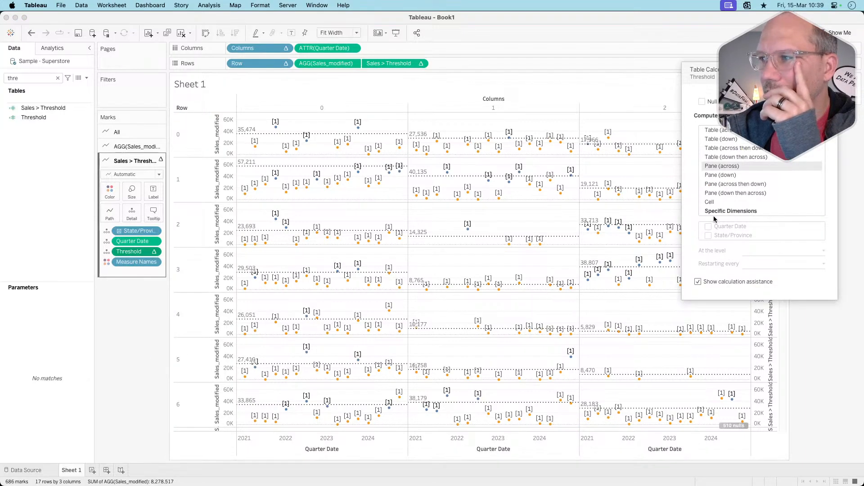
left_click(731, 210)
left_click(708, 227)
left_click(708, 235)
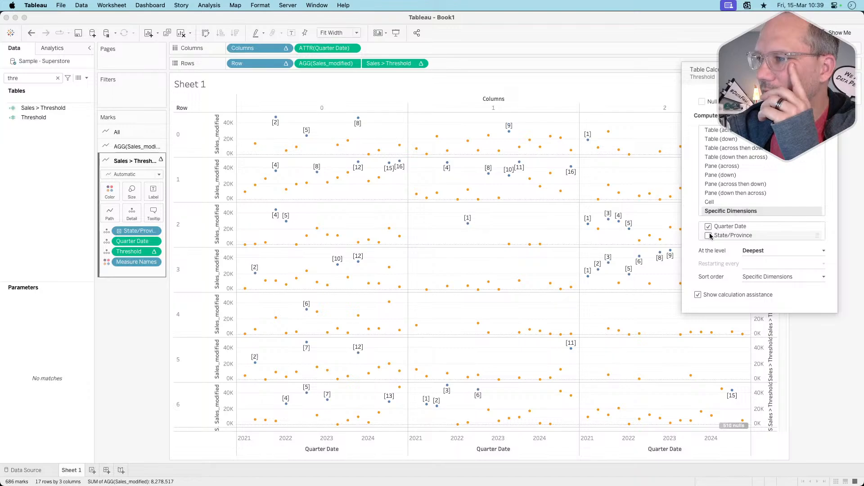
left_click_drag(720, 236, 725, 226)
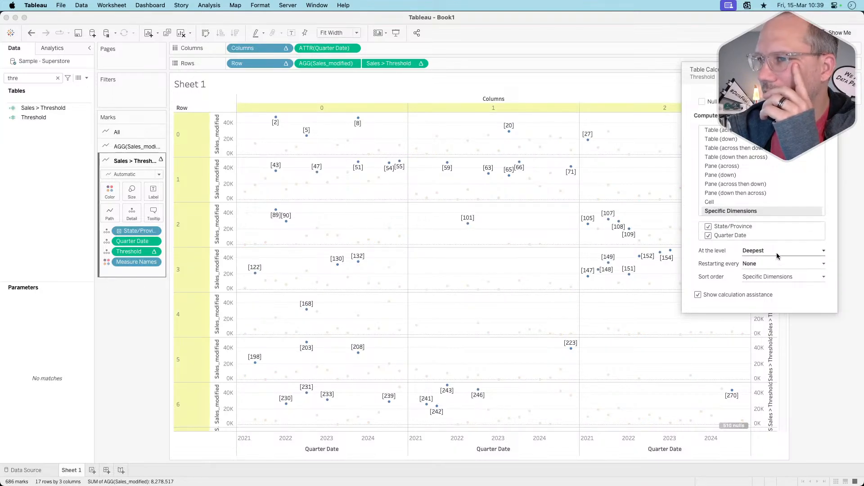
left_click(758, 264)
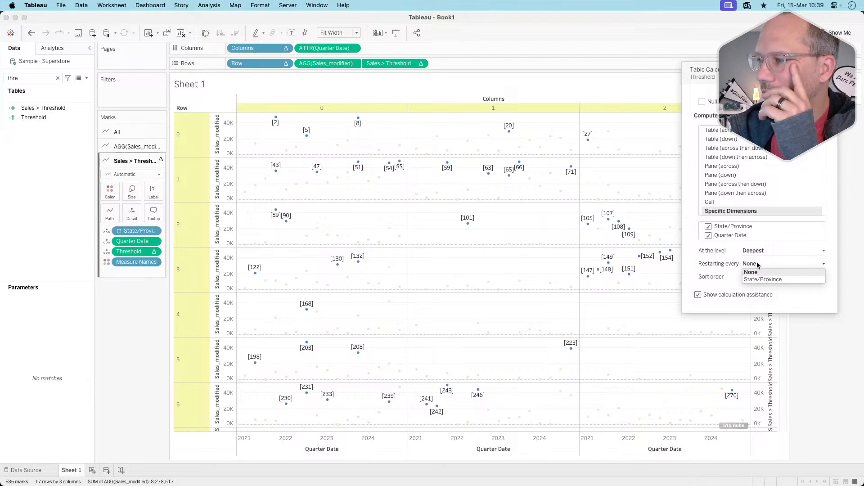
left_click(761, 279)
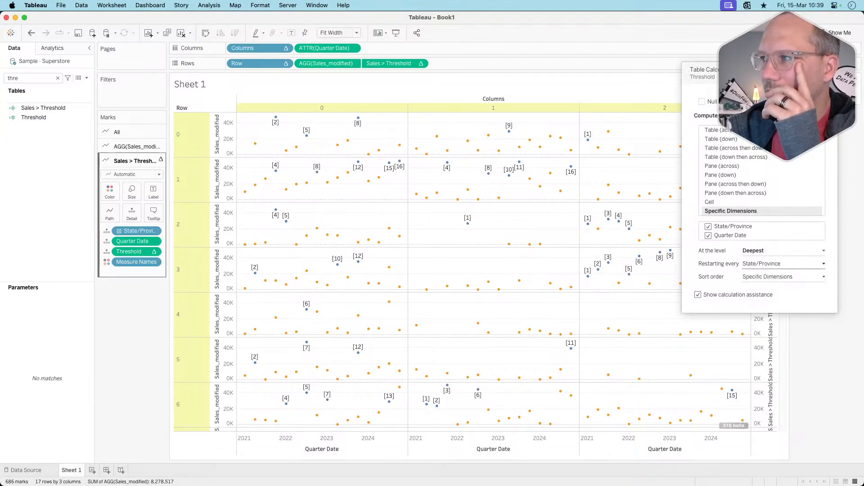
left_click(828, 70)
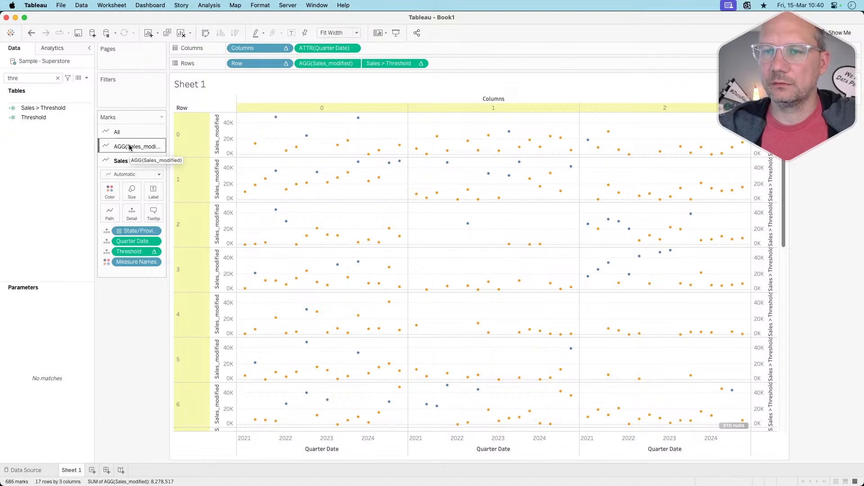
Step: Remove Threshold from the Sales > Threshold marks, then undo the removal and the preceding table calculation changes
mouse_move(136, 255)
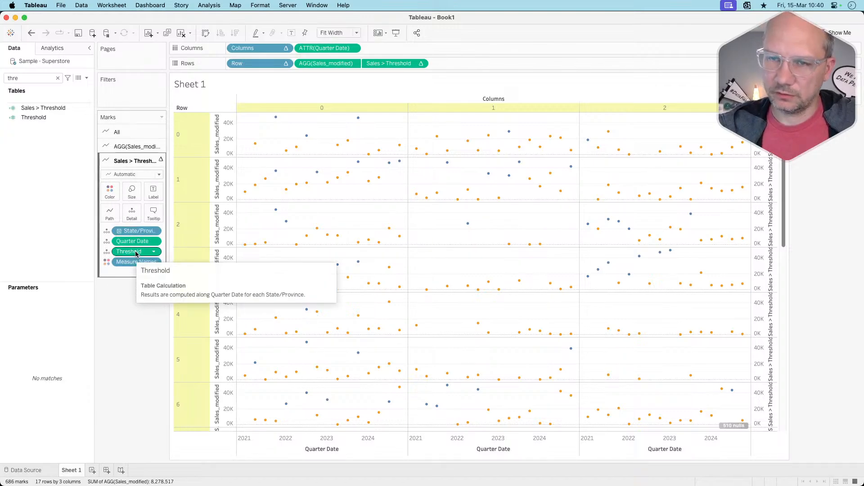
left_click_drag(136, 255, 131, 304)
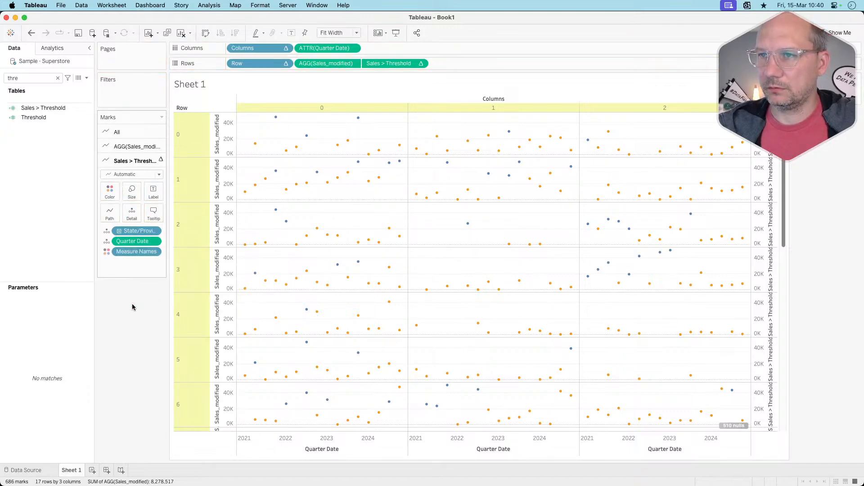
key("super+z")
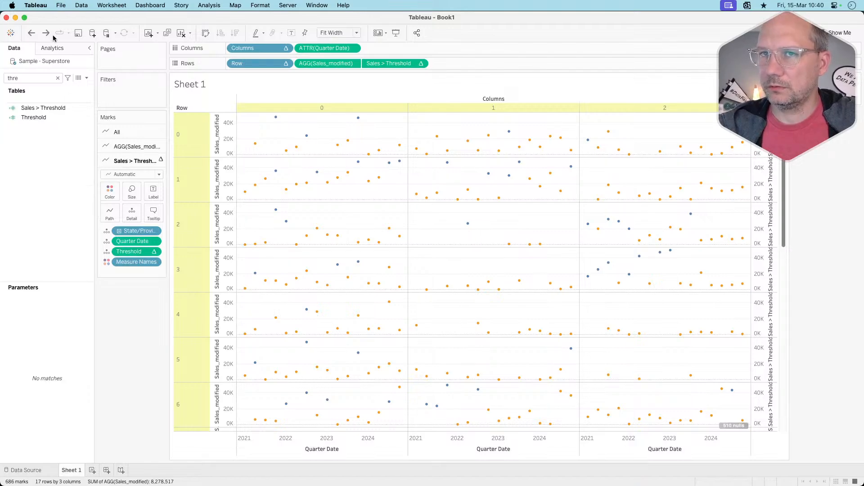
left_click(33, 34)
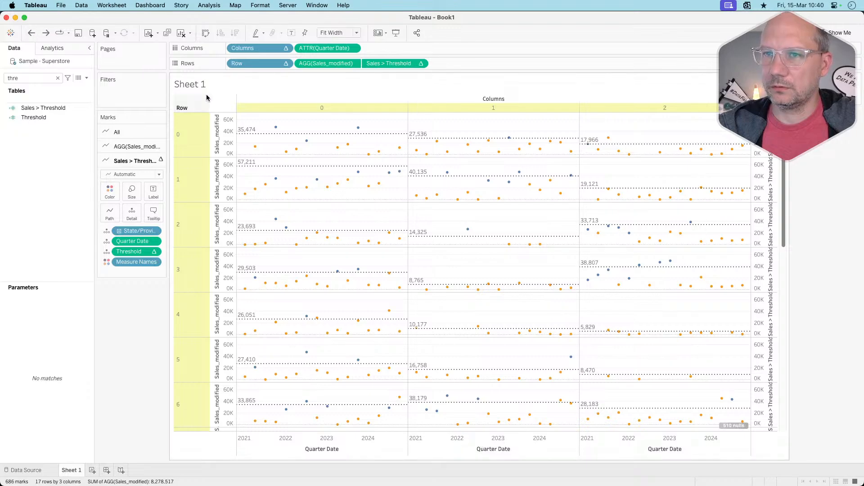
Step: Remove Threshold from the Sales > Threshold marks and Measure Names from the marks of all measures
left_click(131, 147)
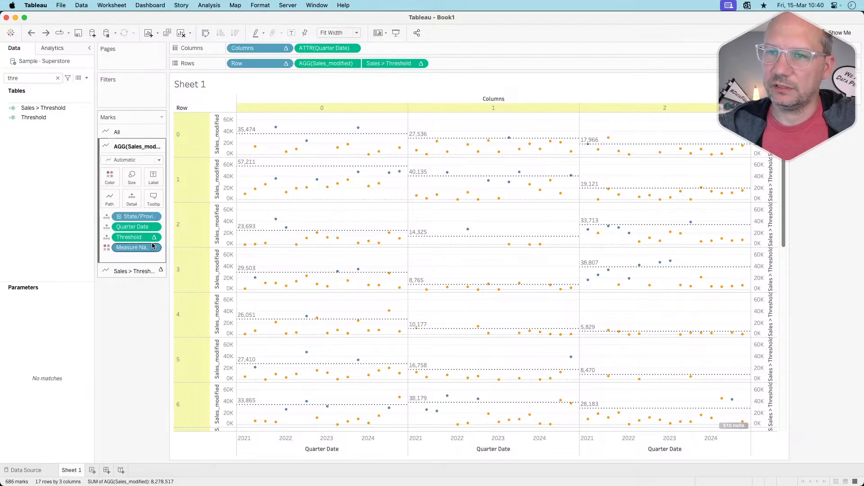
left_click(135, 270)
left_click_drag(135, 251, 135, 333)
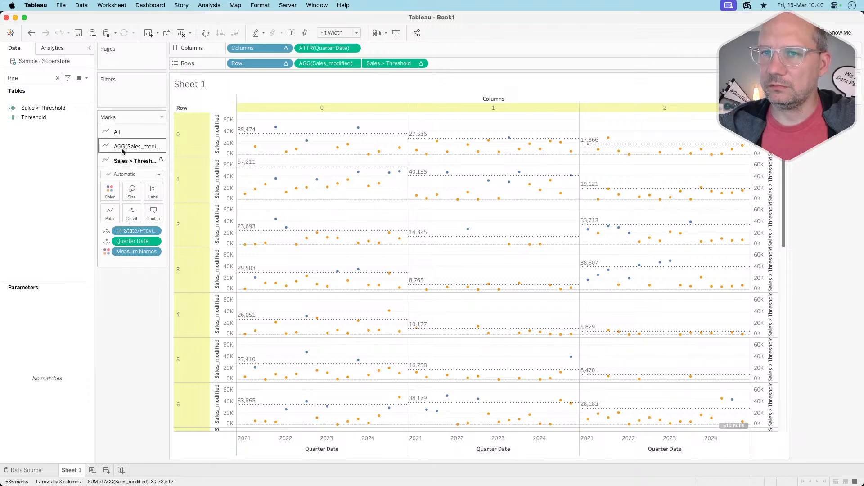
left_click(124, 133)
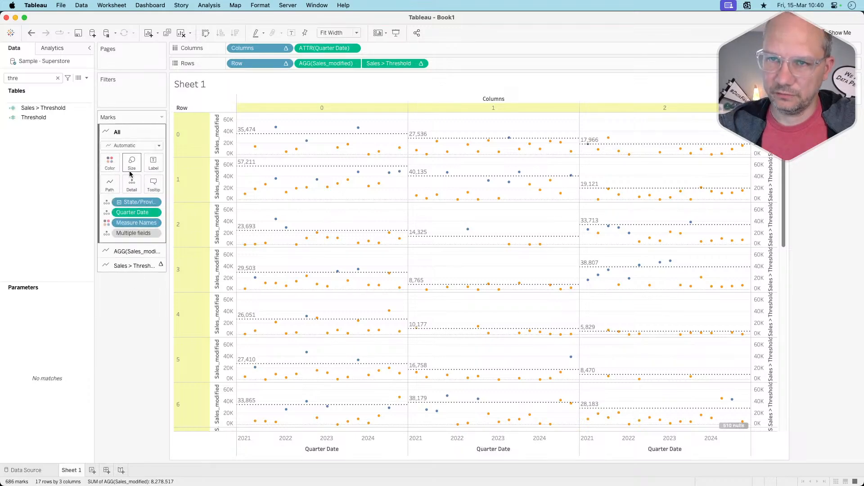
left_click_drag(132, 222, 131, 315)
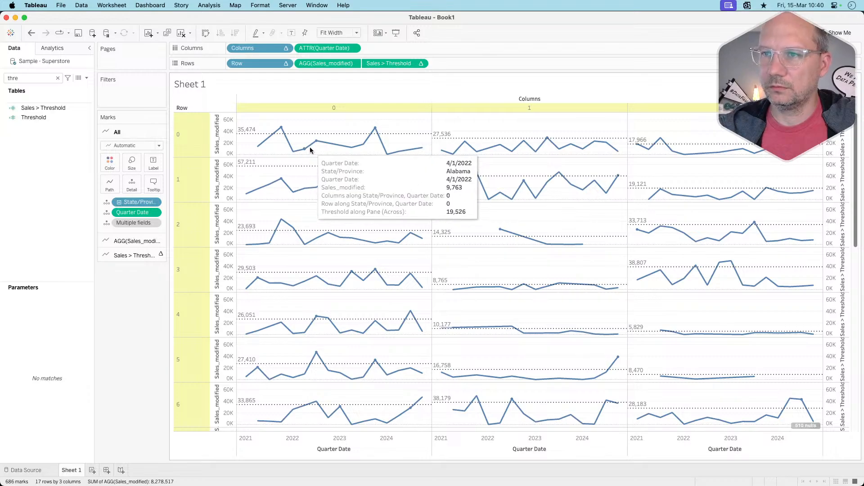
Step: Compute Threshold on the Sales_modified marks along specific dimensions, State/Province above Quarter Date, at the level State/Province
left_click(156, 241)
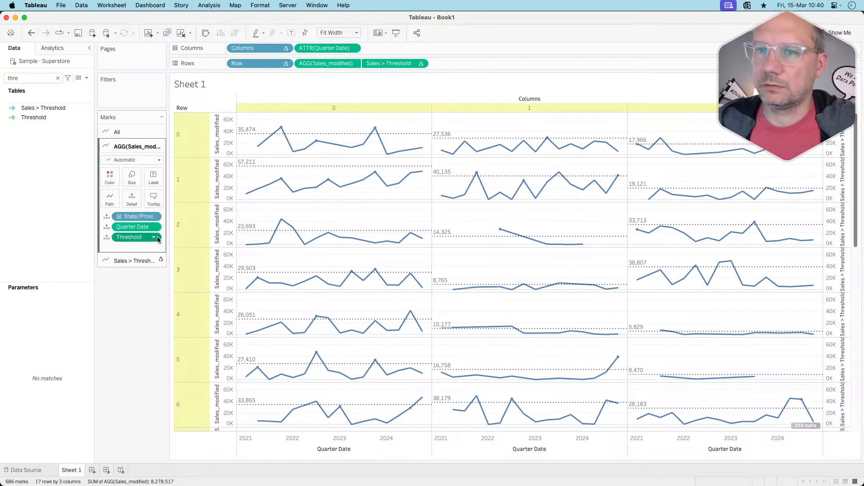
left_click(157, 238)
left_click(158, 338)
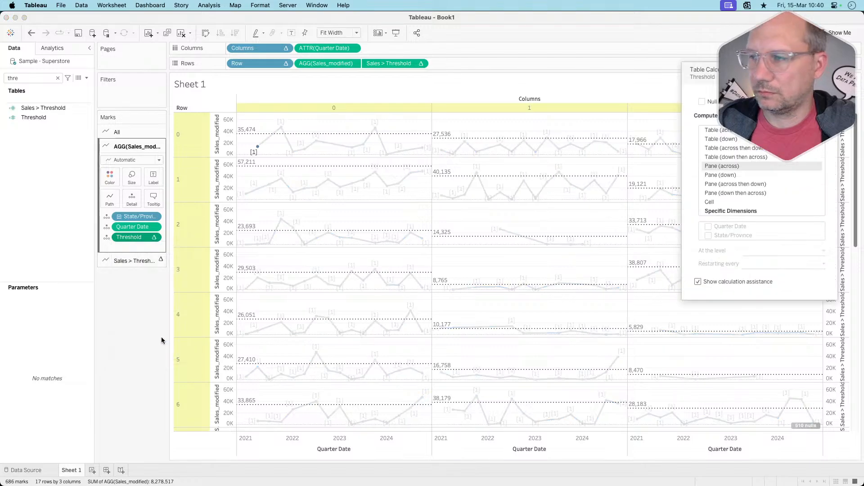
left_click(718, 211)
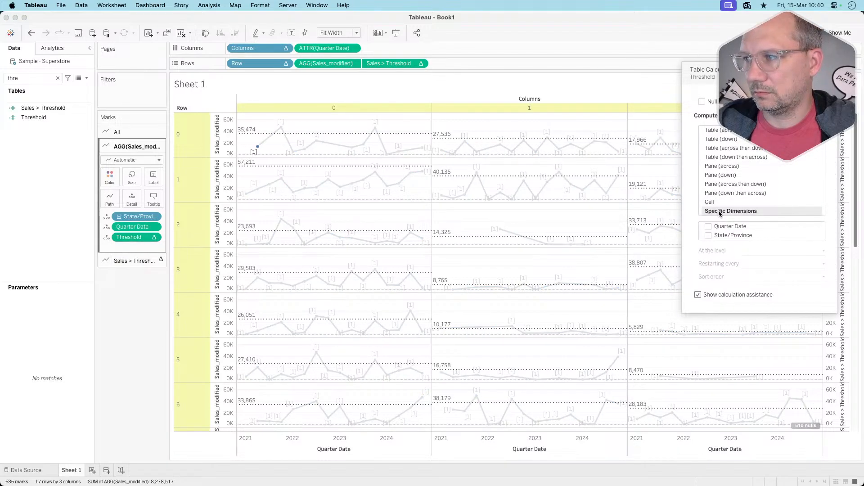
left_click(708, 227)
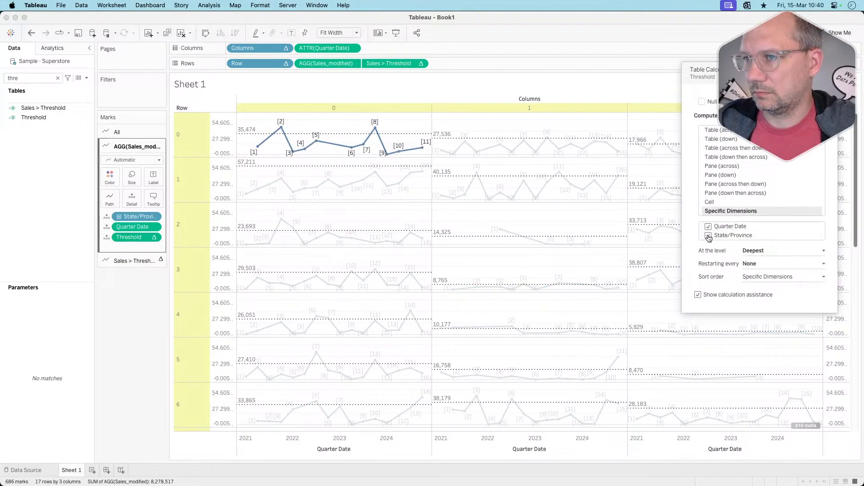
left_click(708, 235)
left_click_drag(729, 235, 733, 226)
left_click(771, 249)
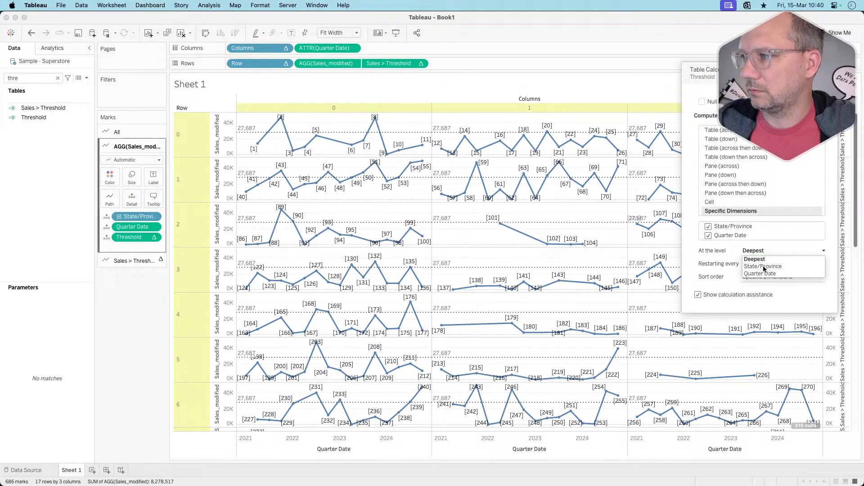
left_click(765, 265)
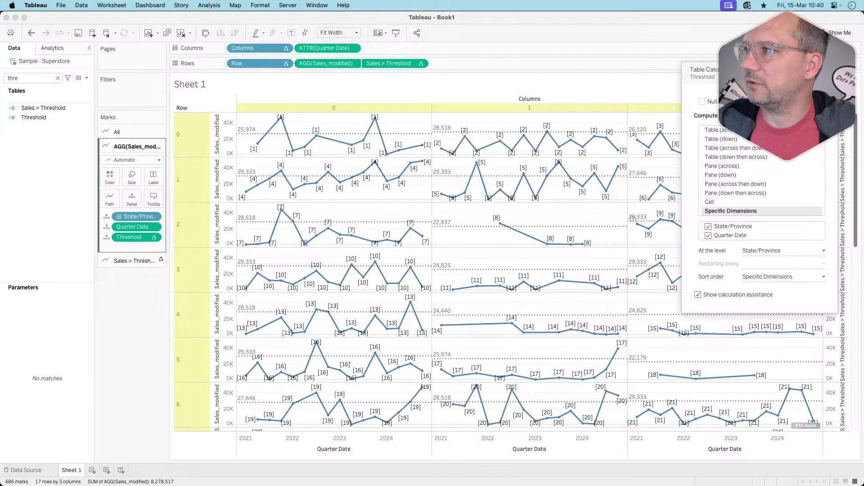
left_click(831, 69)
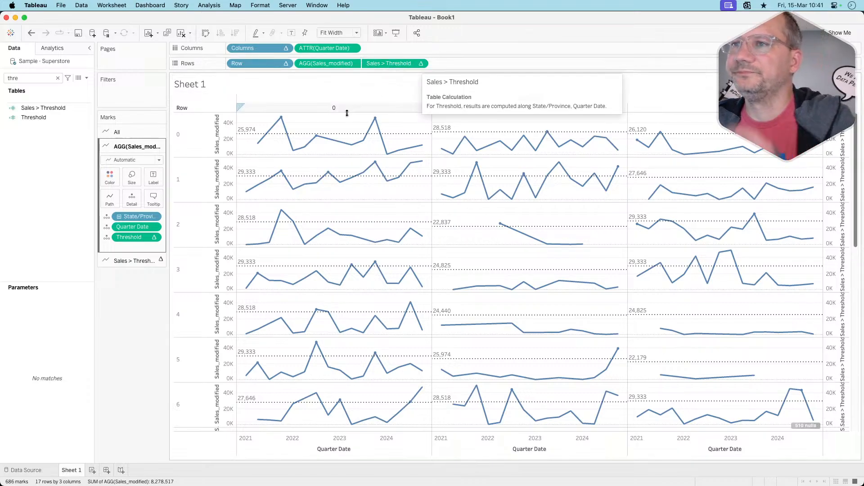
Step: Check a threshold reference line, then review the WINDOW_AVG formula in the Threshold calculated field and close the editor
left_click(301, 134)
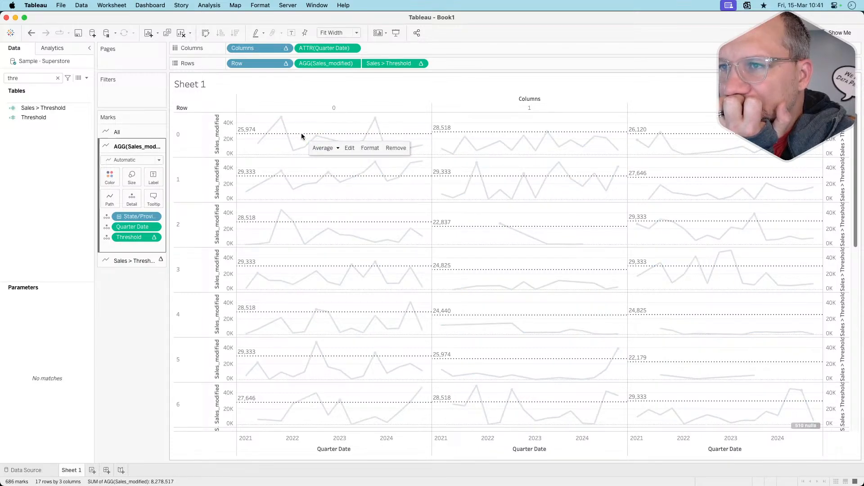
left_click(87, 158)
left_click(44, 119)
right_click(44, 119)
left_click(61, 163)
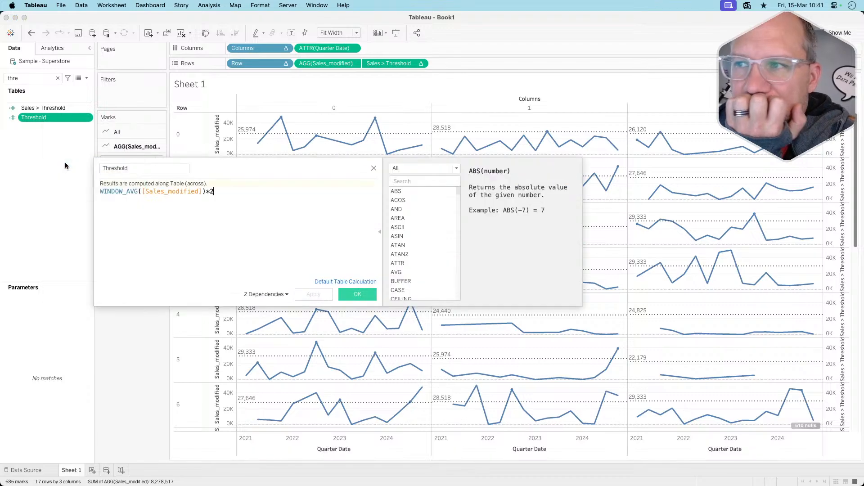
left_click(167, 192)
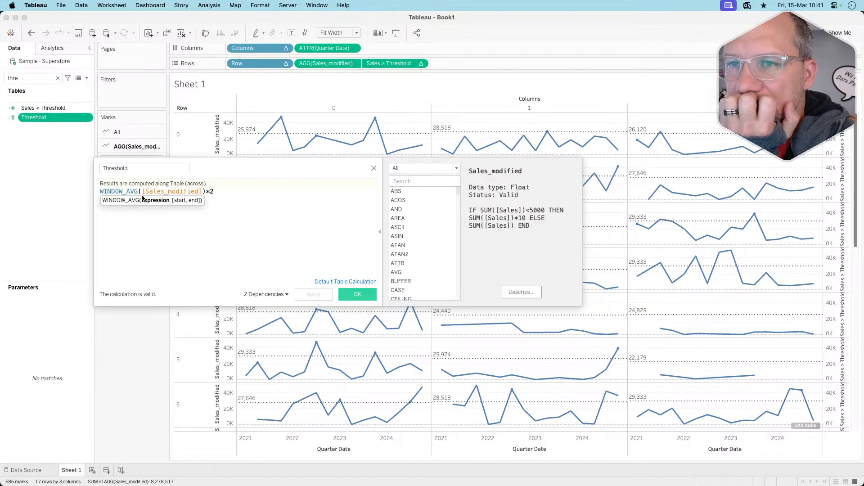
left_click(146, 192)
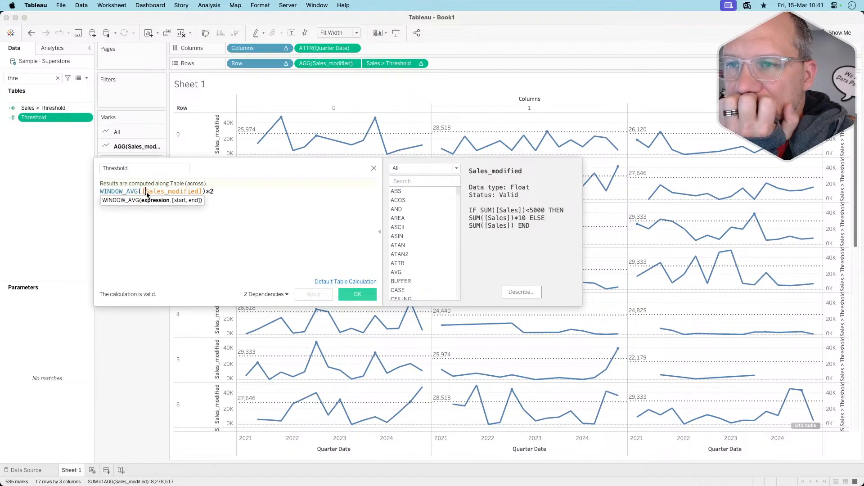
left_click(133, 192)
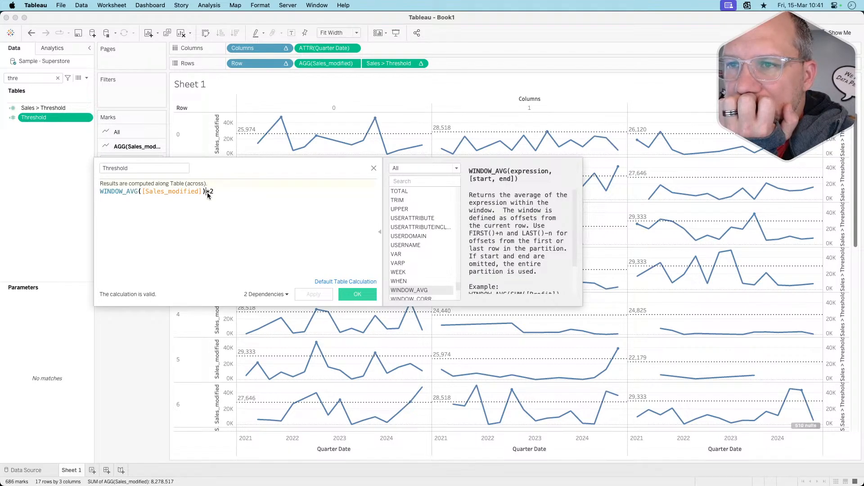
left_click(374, 169)
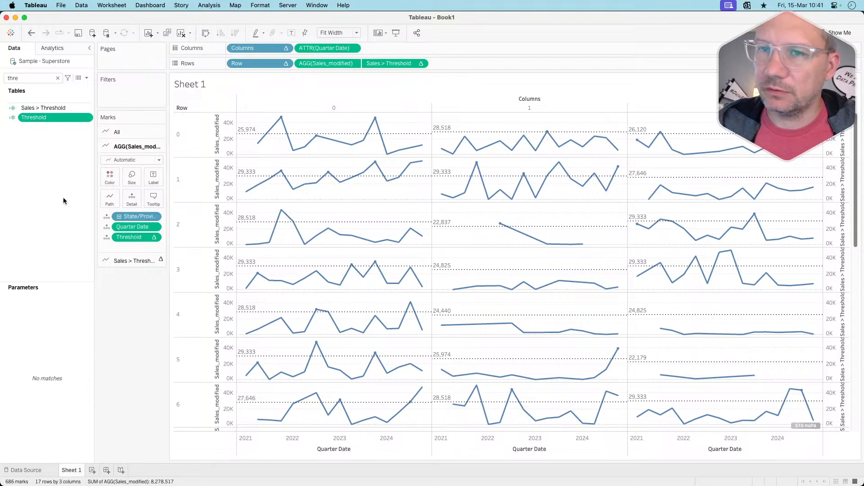
Step: Change the mark type of Sales > Threshold to Circle
left_click(131, 261)
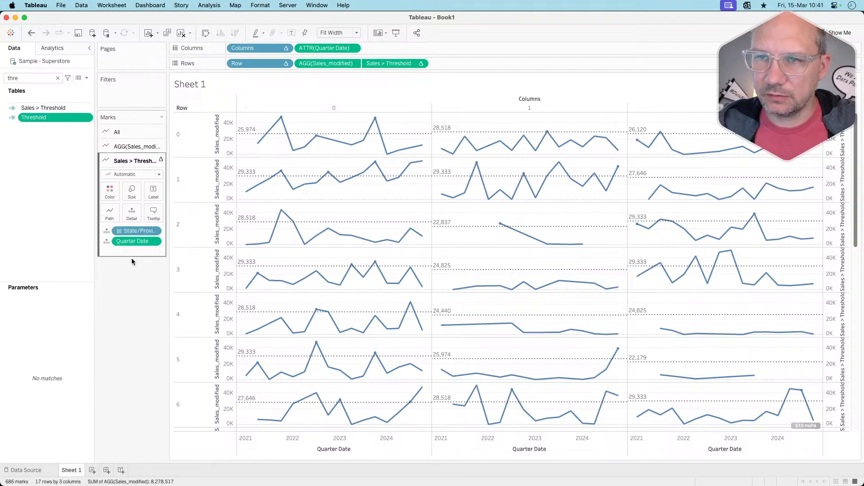
left_click(134, 176)
left_click(125, 234)
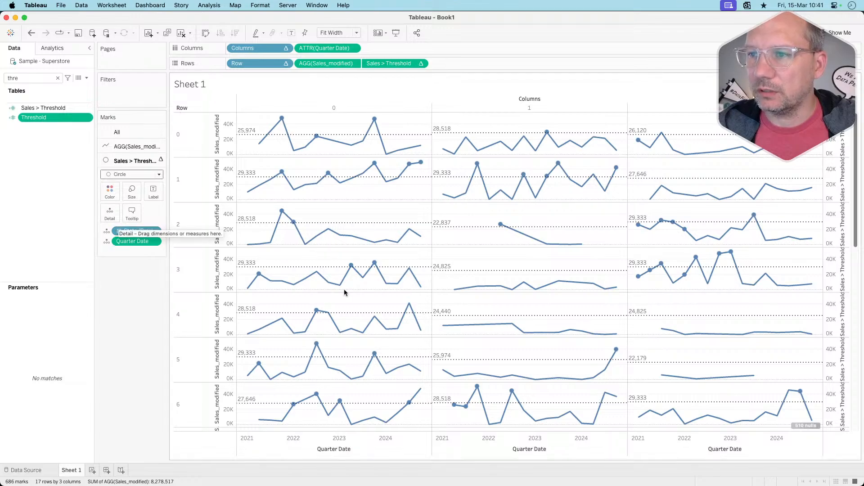
mouse_move(259, 276)
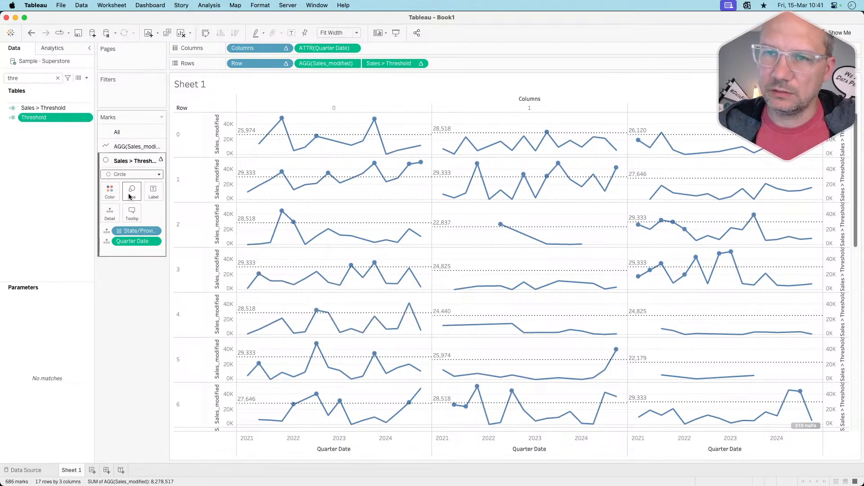
left_click(132, 172)
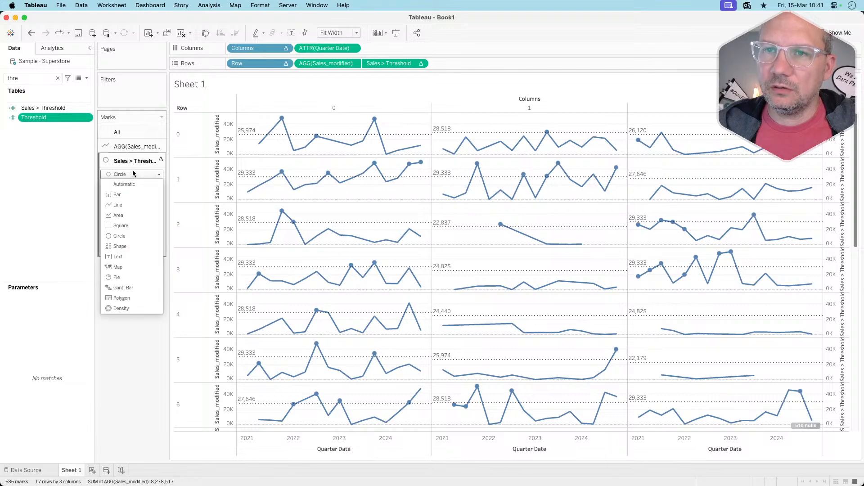
left_click(129, 176)
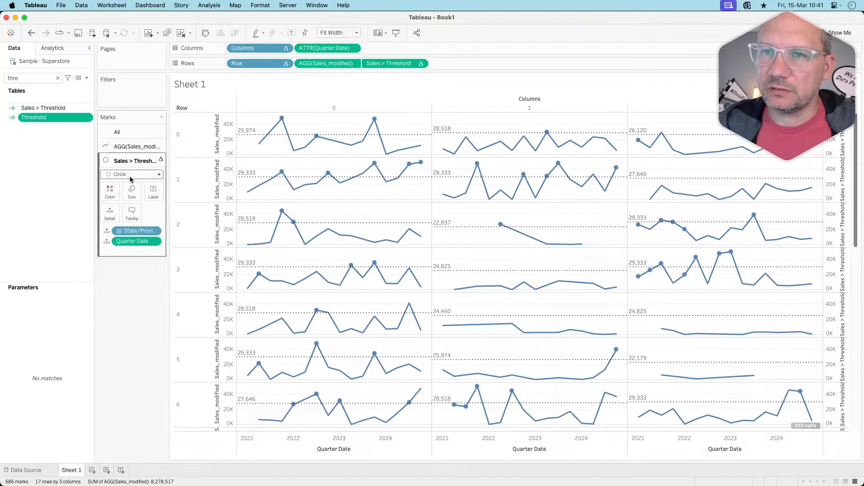
Step: Color the Sales > Threshold circles red and the Sales_modified lines black
left_click(110, 191)
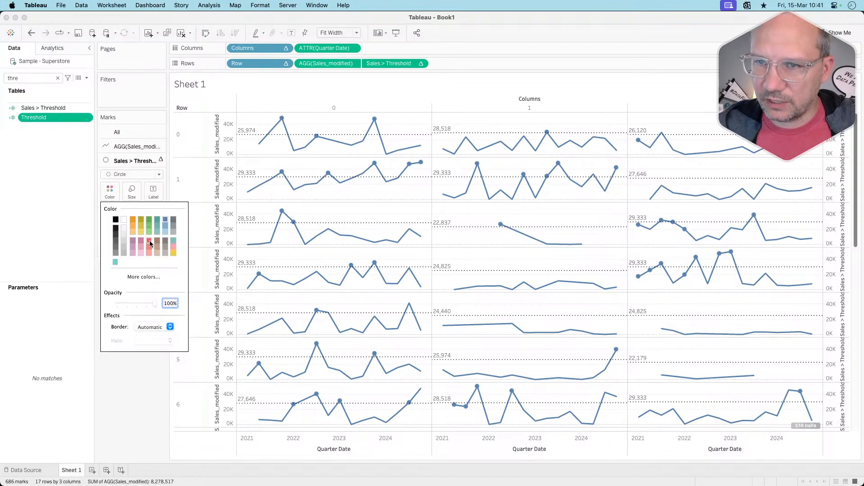
left_click(135, 146)
left_click(110, 176)
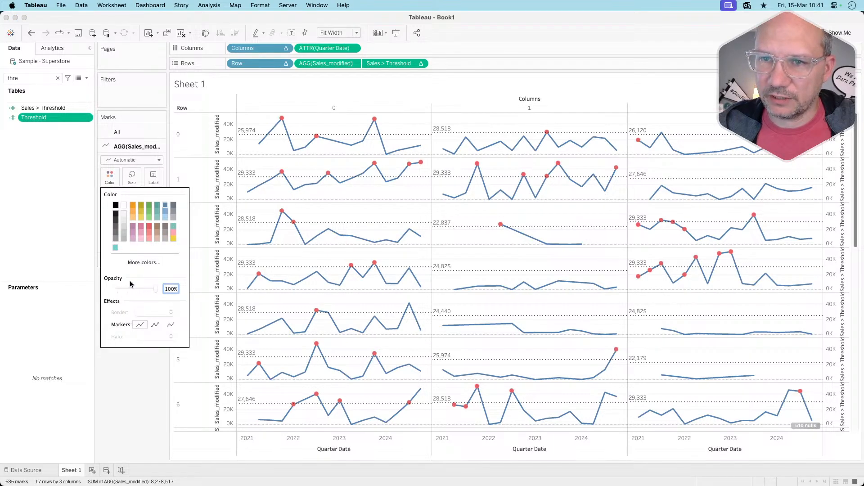
left_click(115, 205)
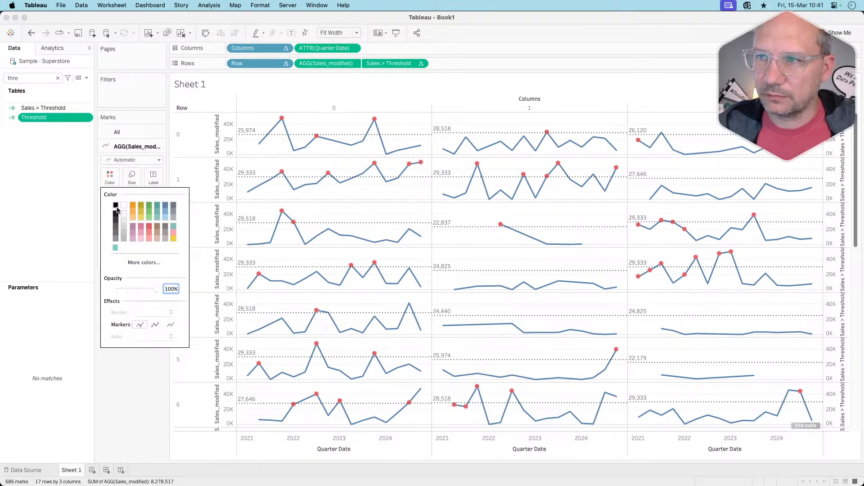
Step: Make the Sales_modified lines thinner
left_click(131, 177)
left_click(133, 201)
left_click(132, 351)
Step: Review the table calculation settings of Threshold on the Sales_modified marks
mouse_move(467, 293)
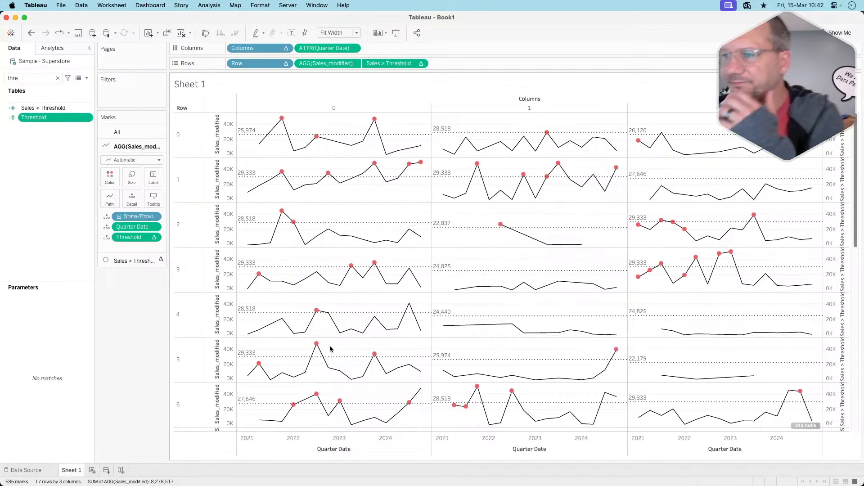
mouse_move(262, 364)
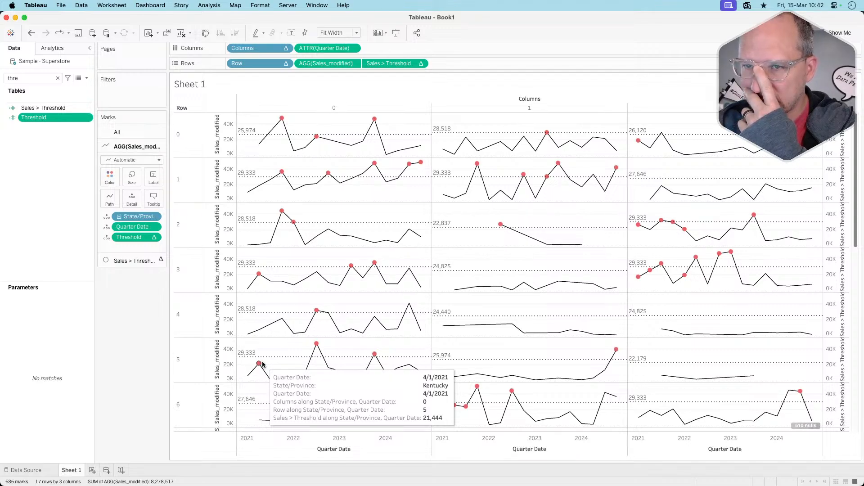
left_click(155, 238)
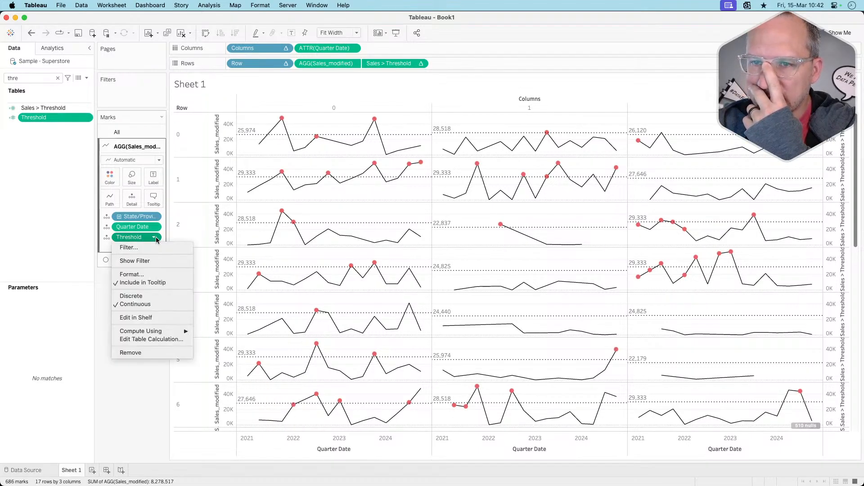
left_click(156, 339)
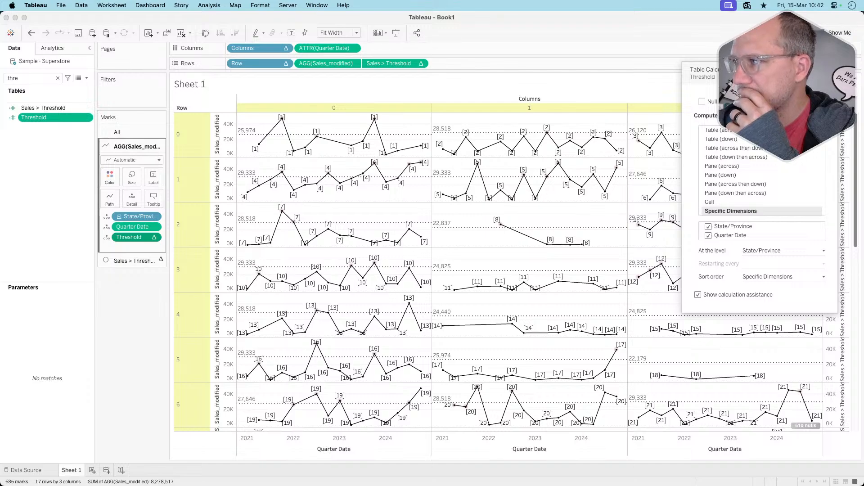
left_click(432, 102)
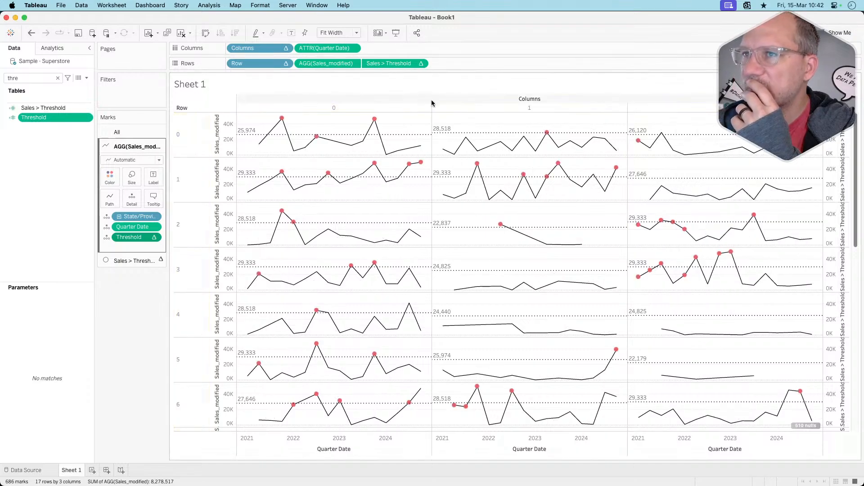
Step: Review the formula of the Sales > Threshold calculated field and its referenced fields, and close the editor unchanged
left_click(421, 64)
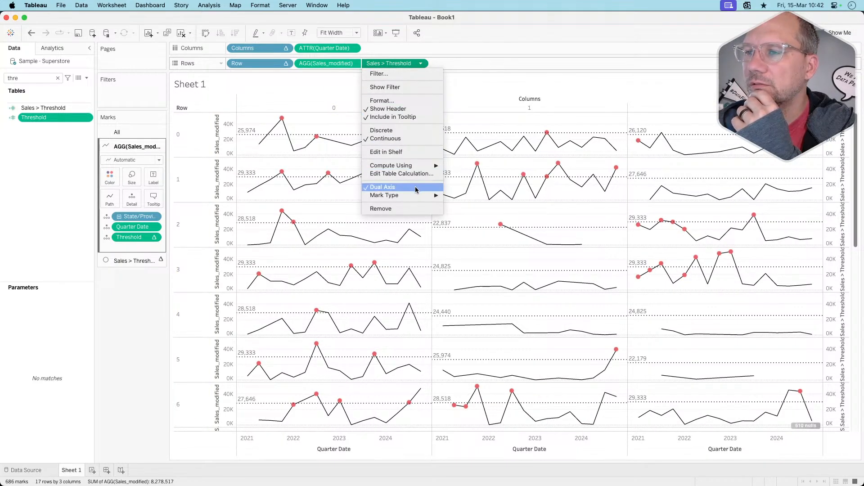
left_click(64, 137)
left_click(51, 108)
right_click(51, 108)
left_click(63, 146)
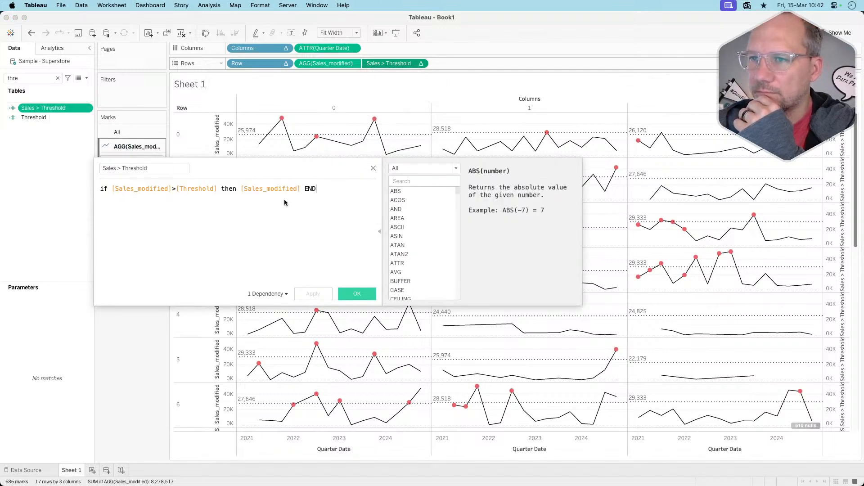
left_click(150, 187)
left_click(172, 189)
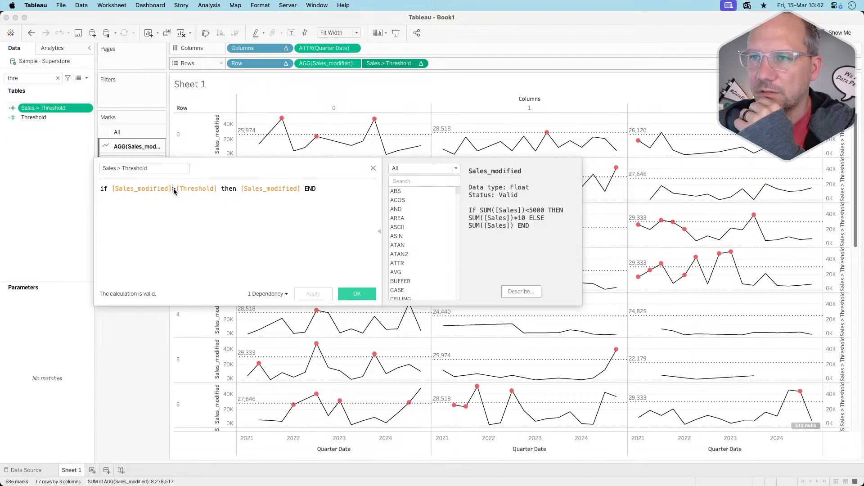
left_click(184, 188)
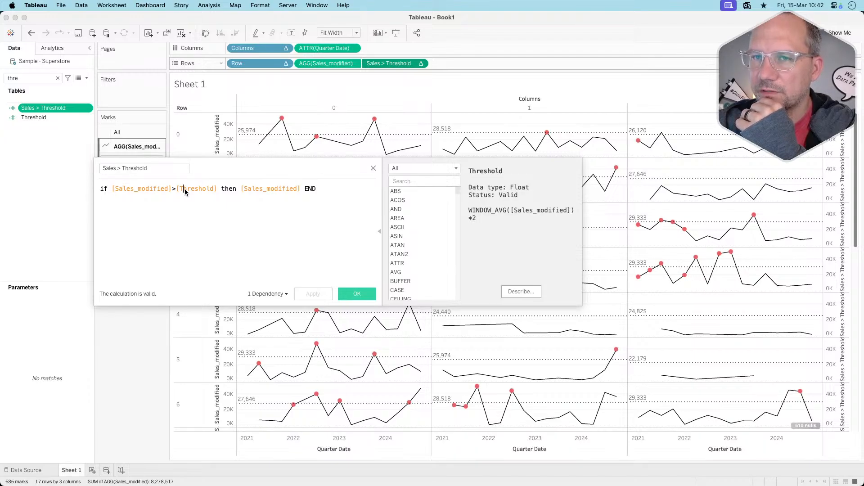
left_click(373, 169)
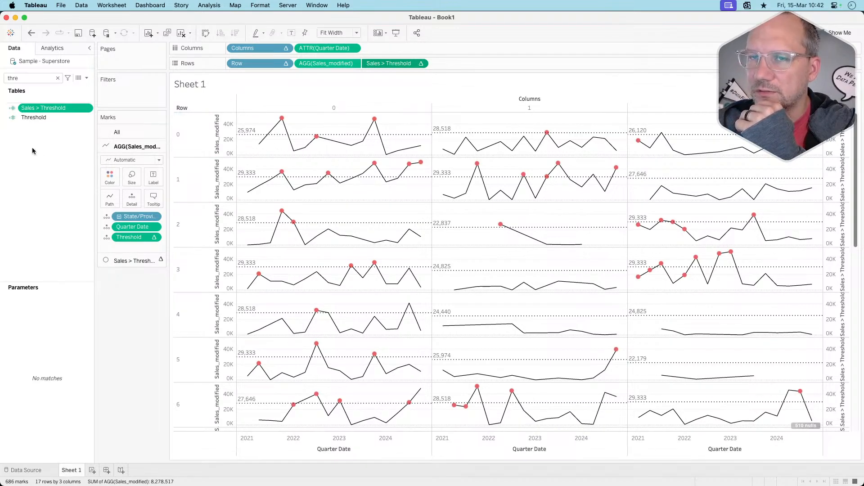
Step: Add a per-pane average reference line for Sales_modified and label it with its value
left_click(55, 132)
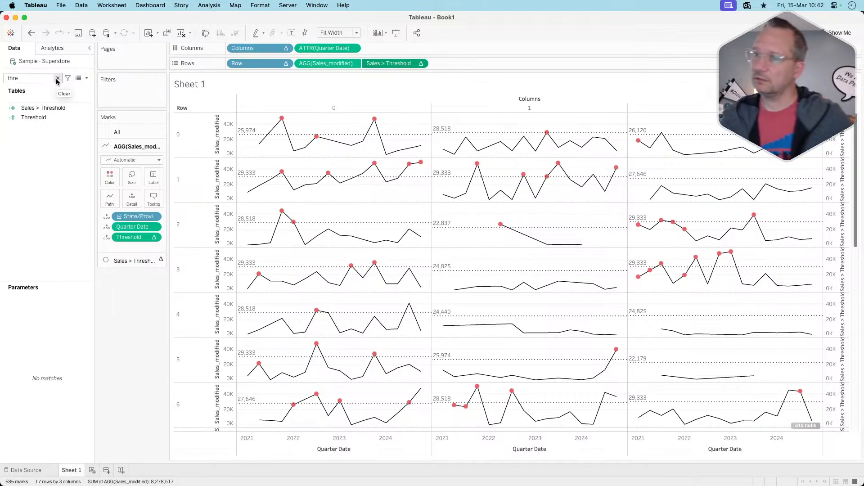
left_click(59, 49)
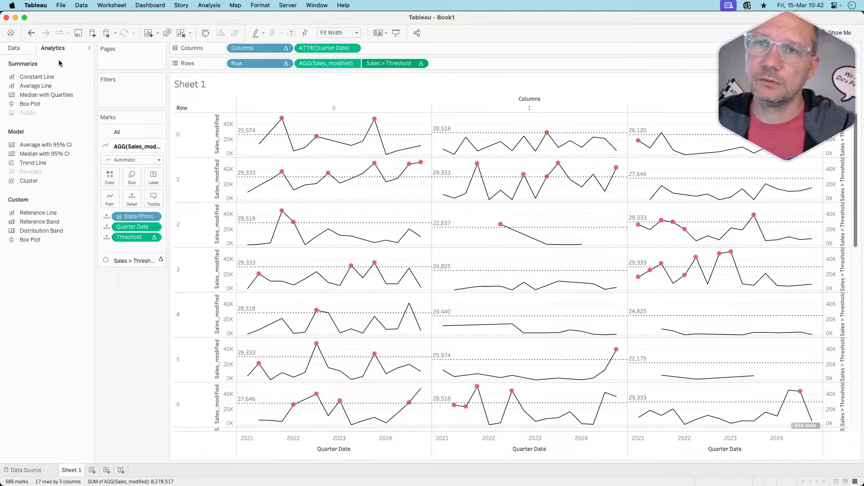
left_click_drag(38, 213, 282, 155)
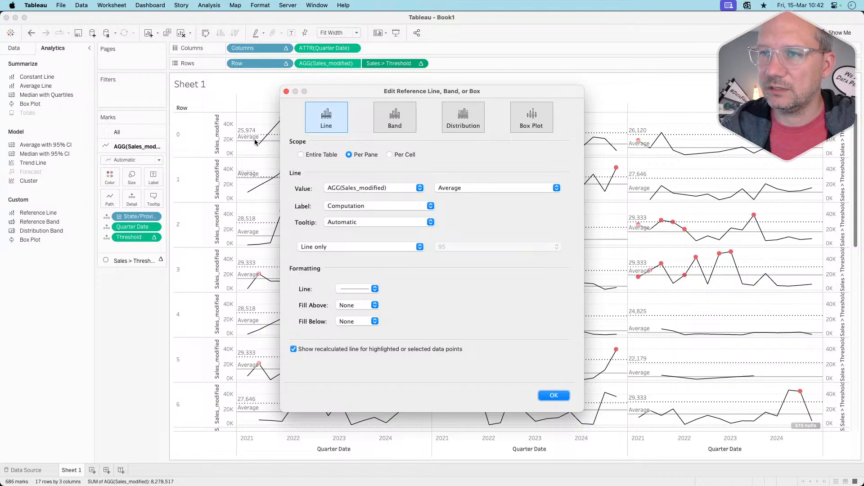
left_click_drag(485, 91, 688, 62)
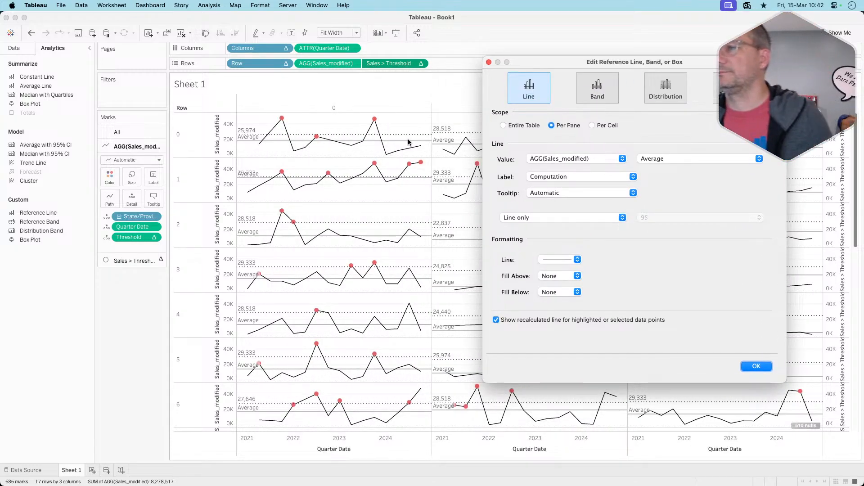
left_click(567, 177)
left_click(555, 169)
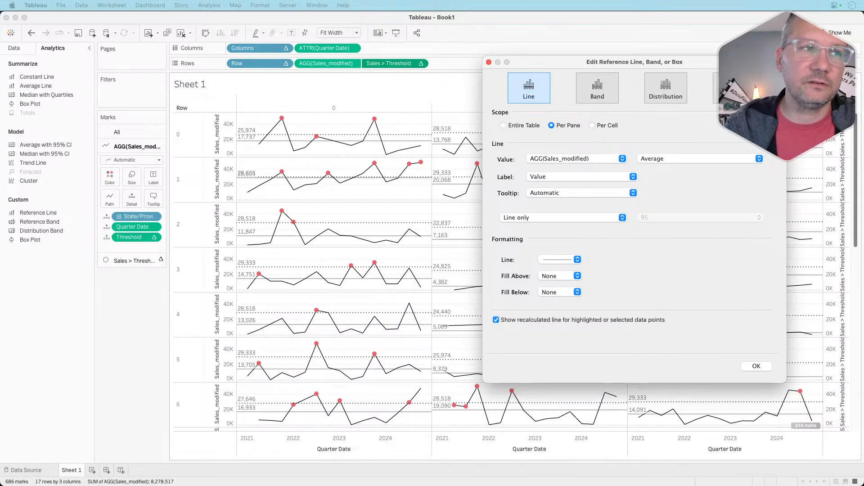
Step: Calculate 17737*2 in the launcher to check the threshold, and close the reference line settings, keeping the average line
left_click_drag(0, 90, 350, 164)
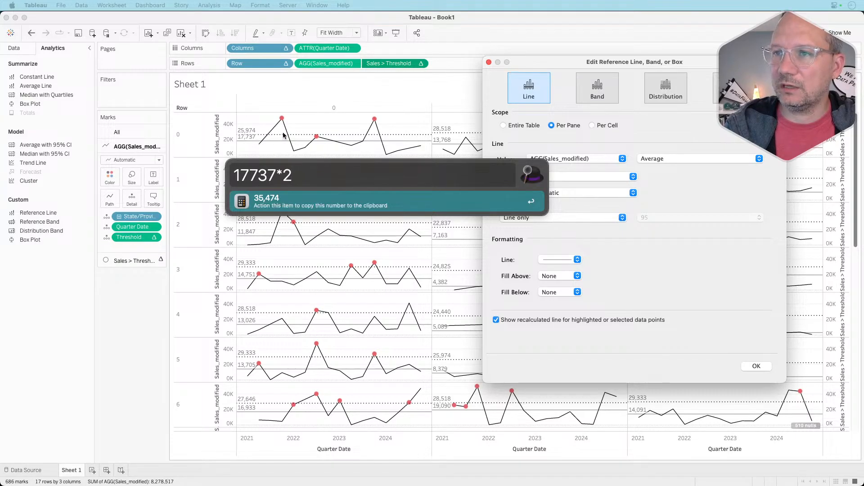
key("Escape")
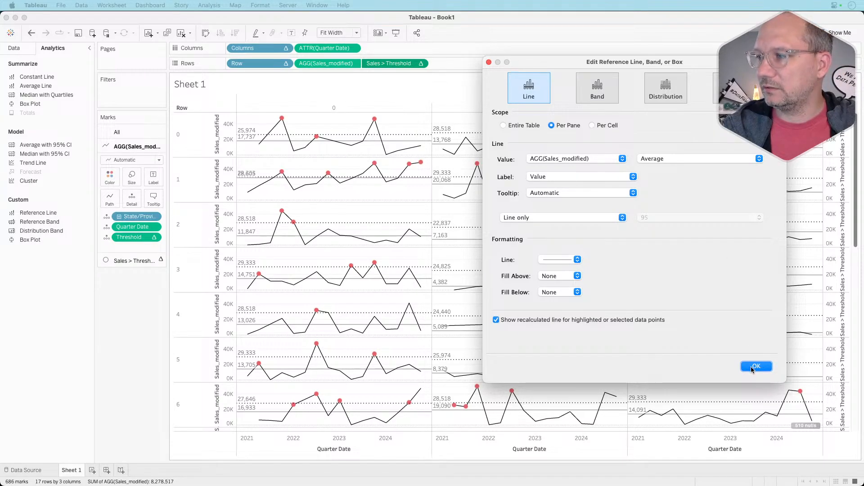
left_click(488, 62)
left_click(394, 133)
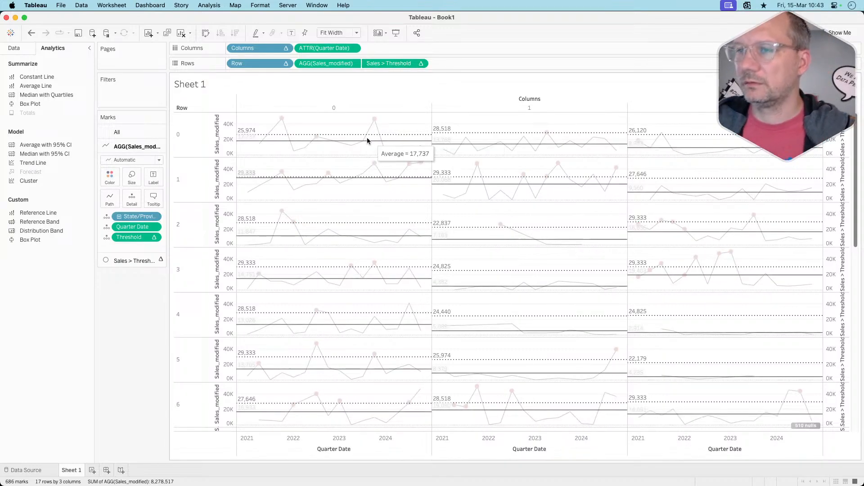
left_click(397, 135)
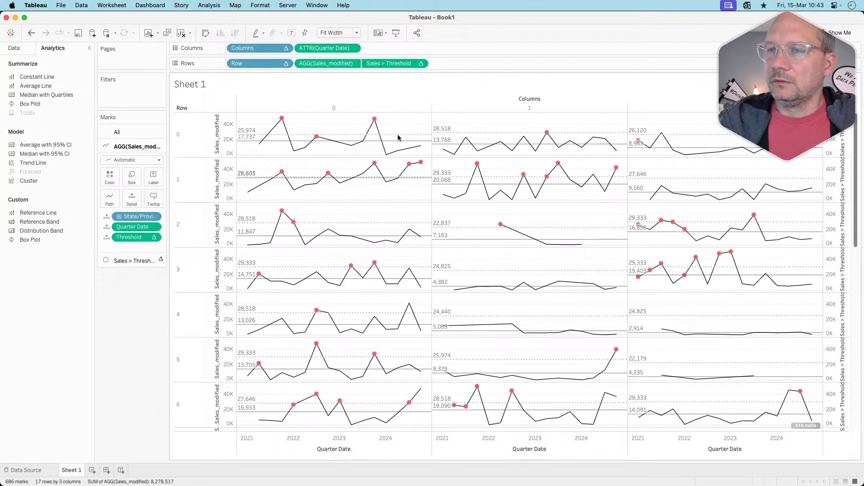
Step: Compute Threshold on the Sales_modified marks along Quarter Date only, excluding State/Province
left_click(154, 239)
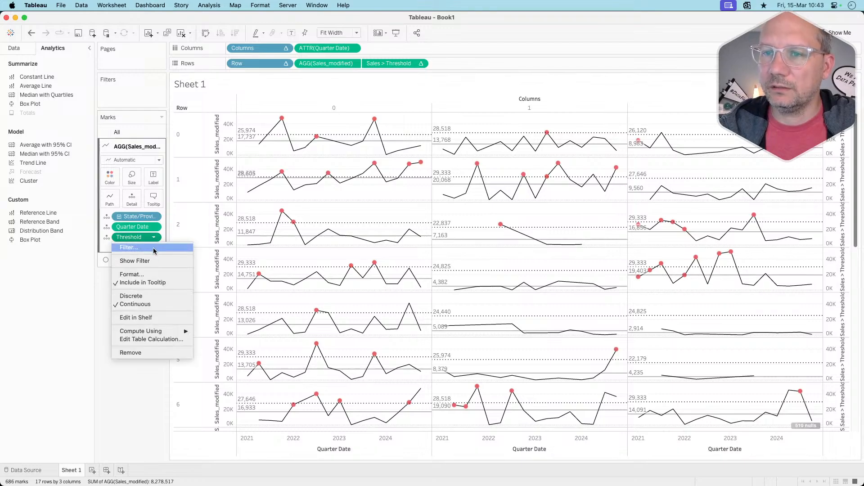
left_click(147, 339)
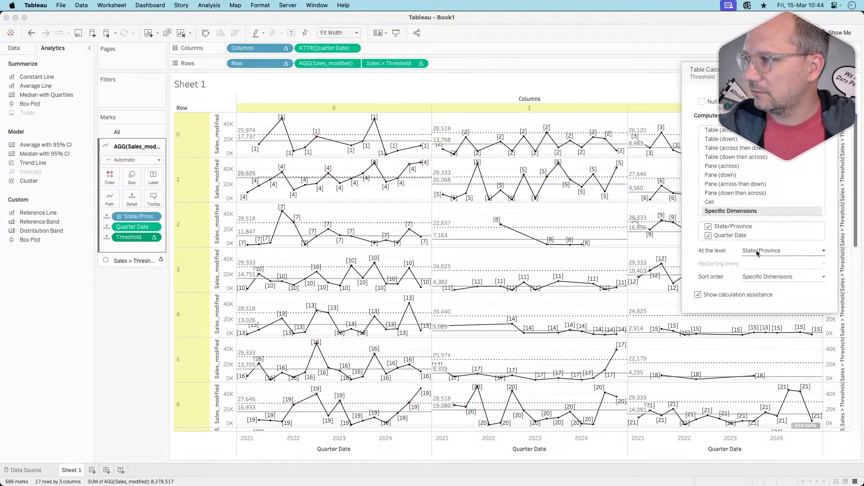
left_click(708, 236)
left_click(708, 235)
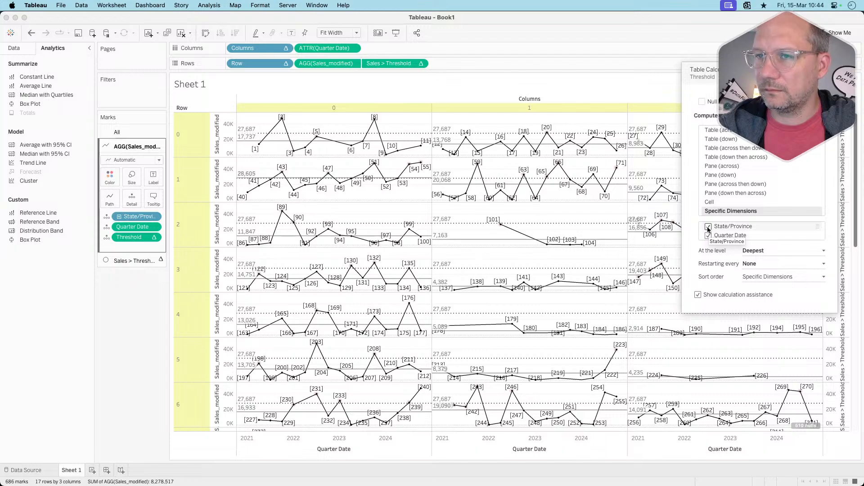
left_click(708, 227)
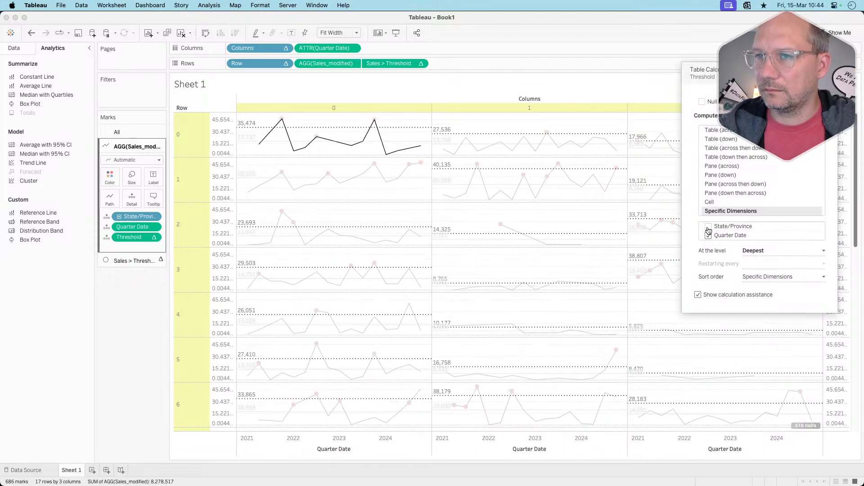
left_click(707, 227)
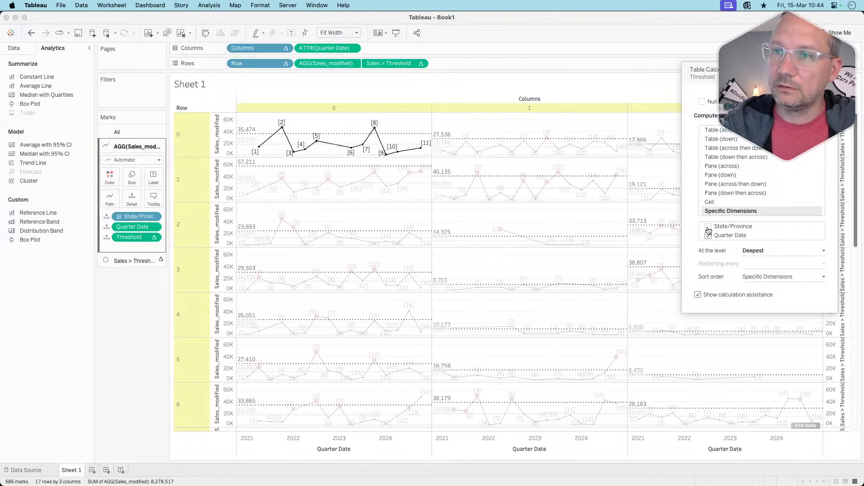
Step: Calculate 17737*2 again in the launcher and compare the result with the first state's threshold line
key("alt+space")
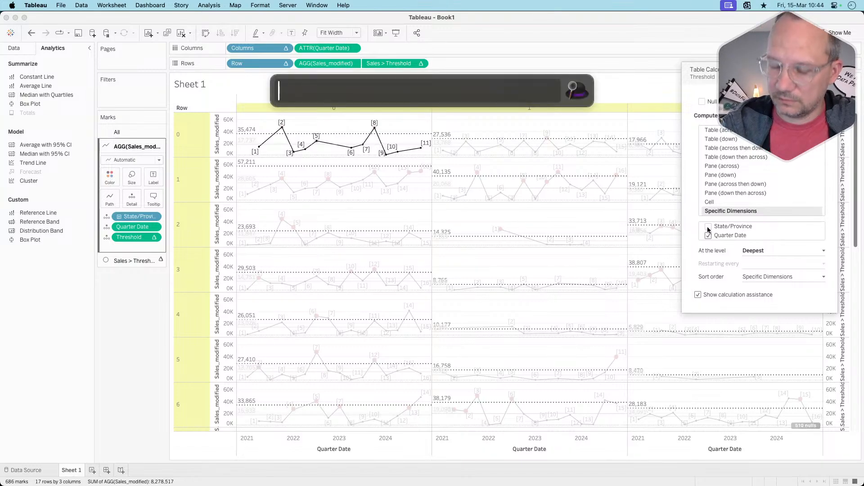
type("17737")
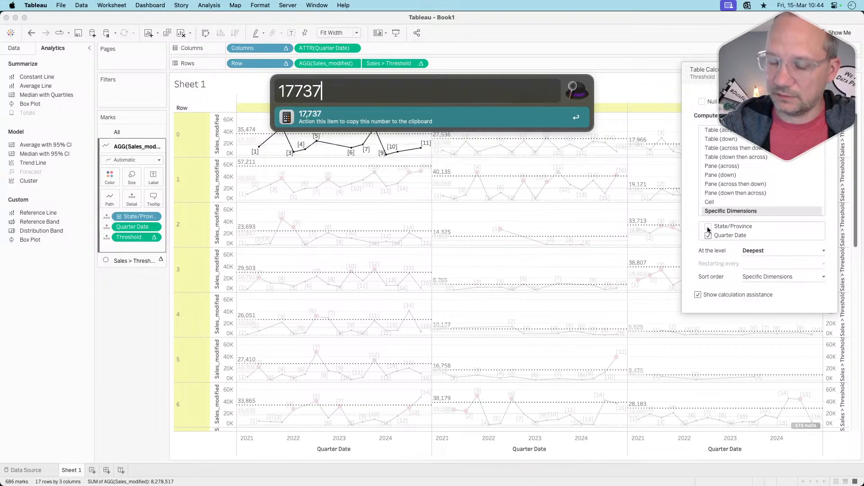
type("*")
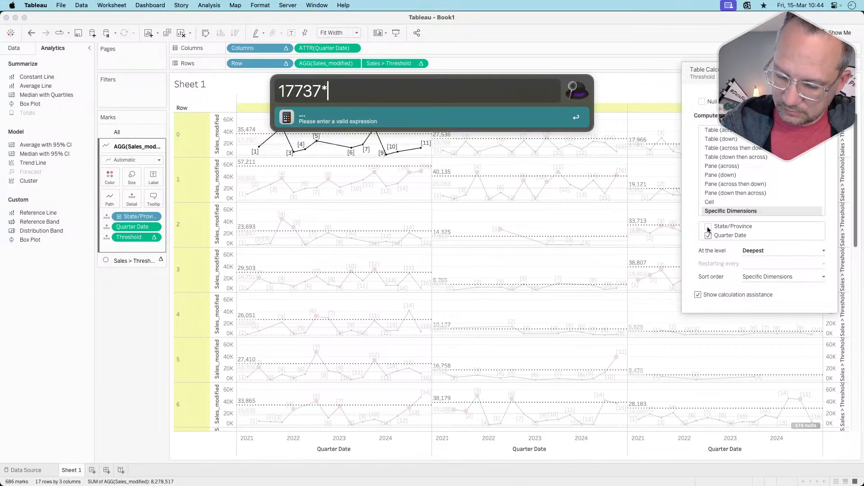
type("2")
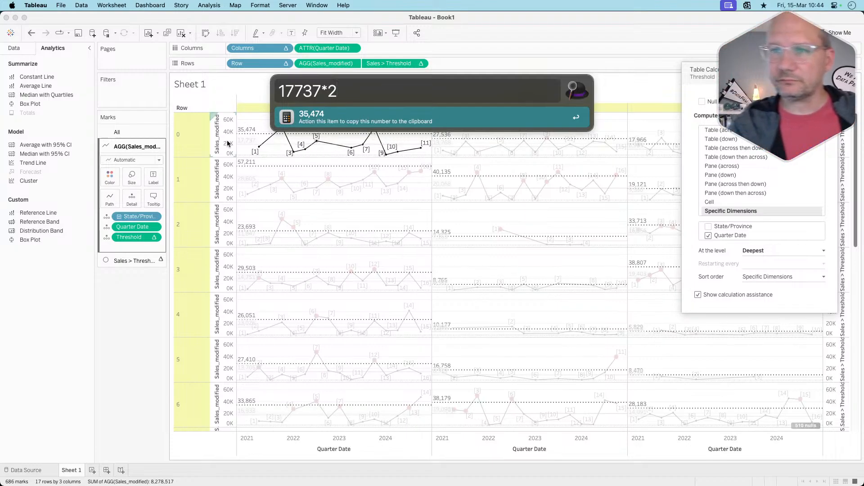
left_click(125, 332)
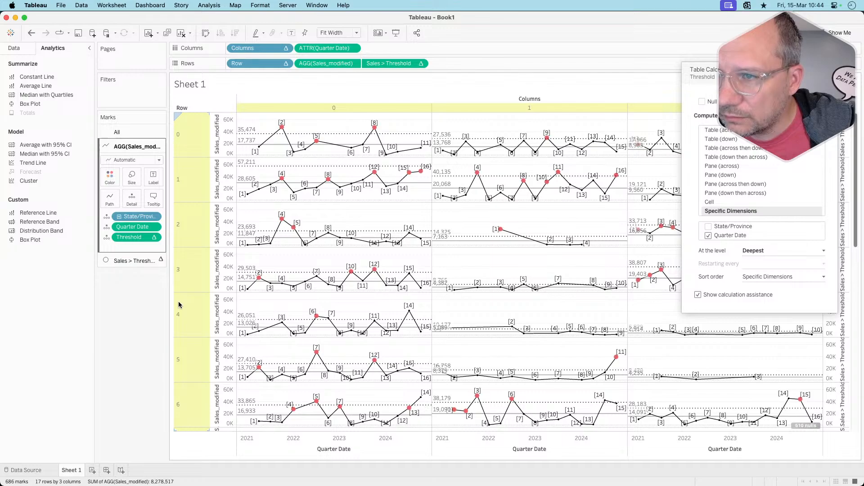
mouse_move(269, 284)
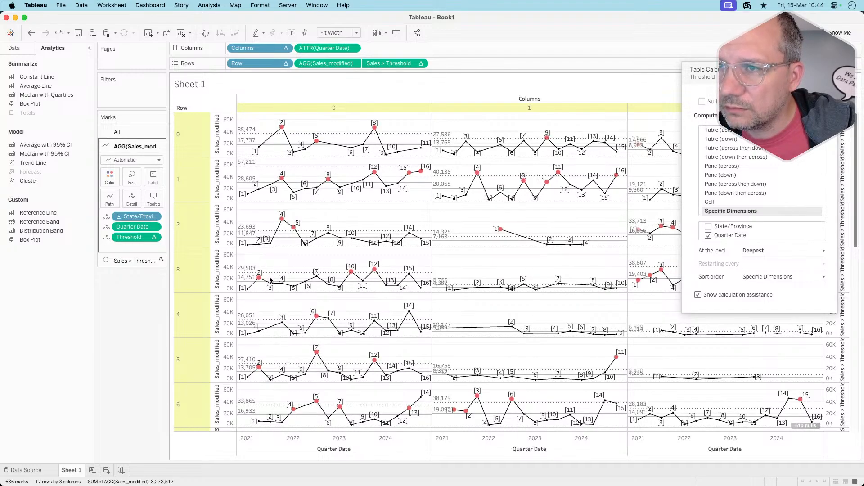
Step: Compute the Sales > Threshold table calculation along Quarter Date only, with State/Province excluded
left_click(421, 63)
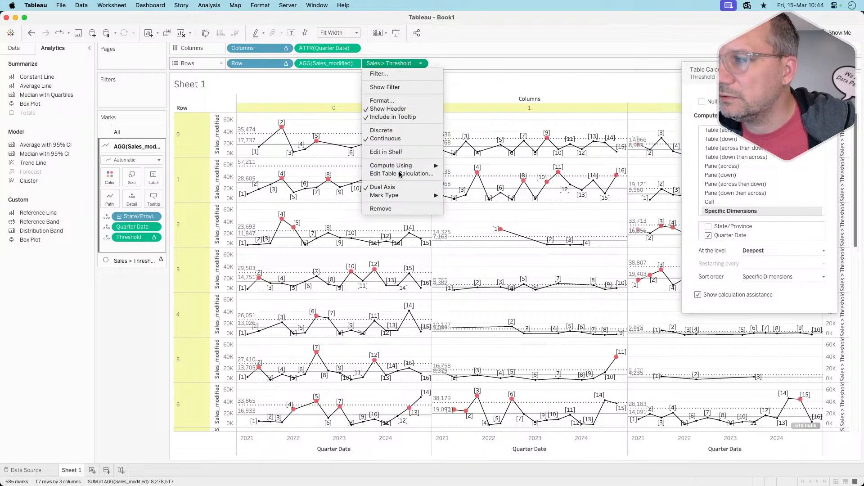
left_click(400, 174)
left_click(709, 226)
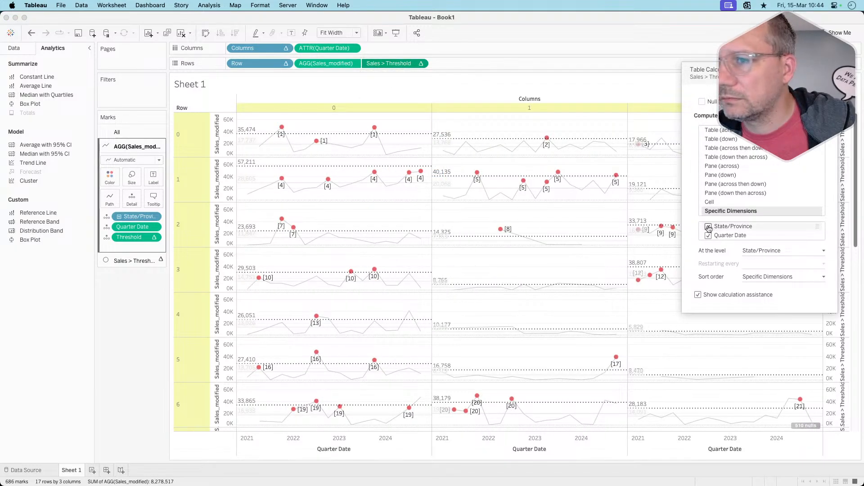
left_click(709, 226)
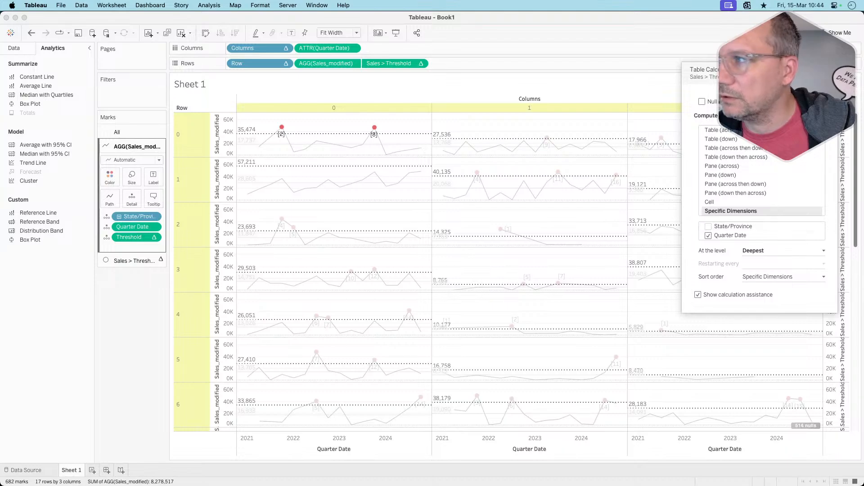
left_click(372, 162)
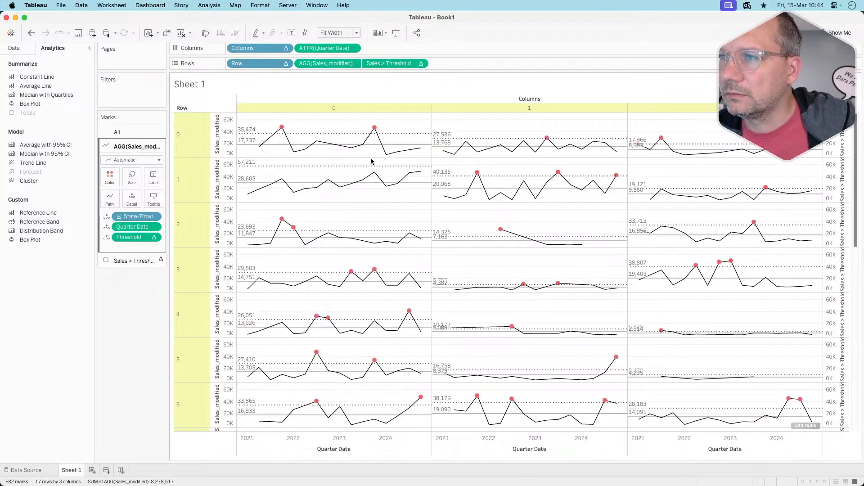
left_click_drag(372, 148, 337, 144)
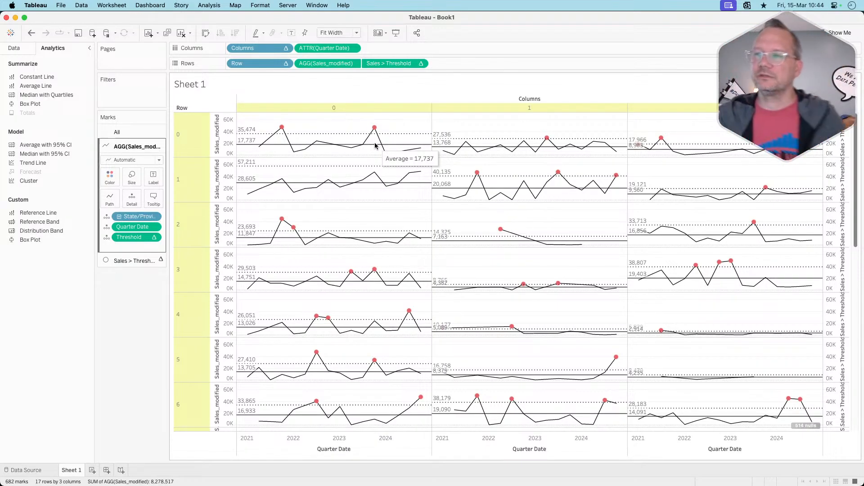
Step: Check the Compute Using setting of Sales > Threshold, and compute Threshold on the Sales_modified marks using Pane (across)
left_click(421, 63)
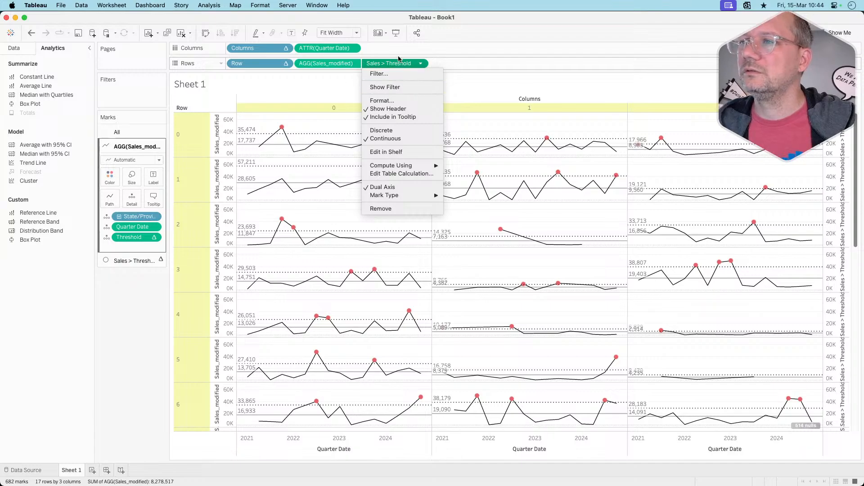
left_click(399, 58)
left_click(420, 63)
mouse_move(390, 166)
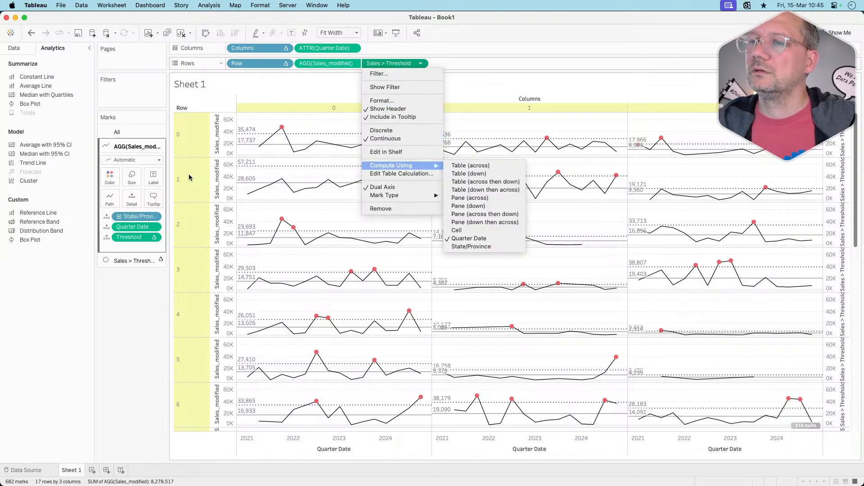
left_click(156, 239)
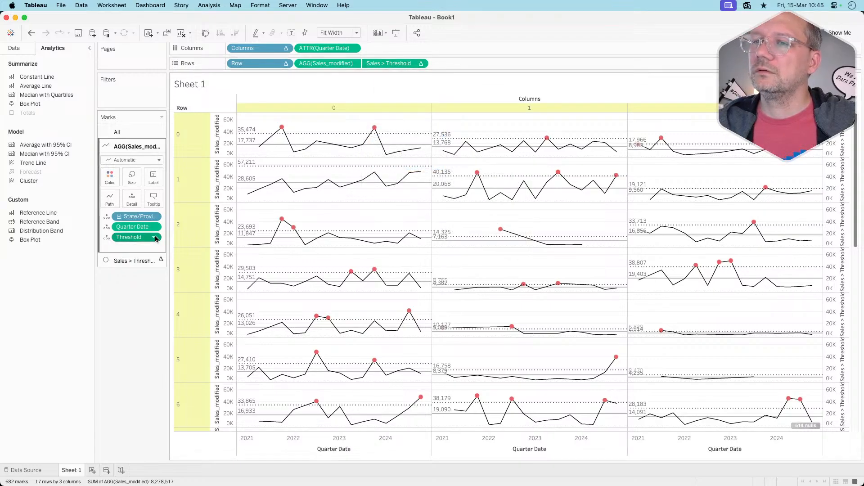
left_click(156, 239)
mouse_move(162, 332)
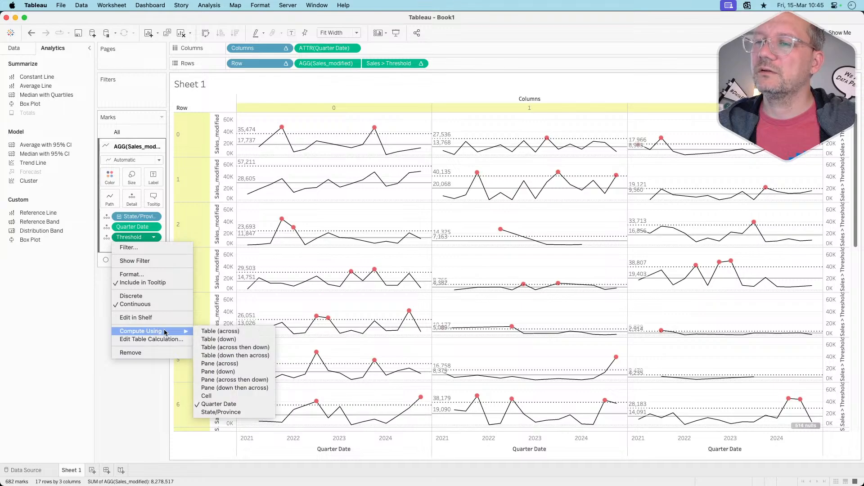
left_click(227, 363)
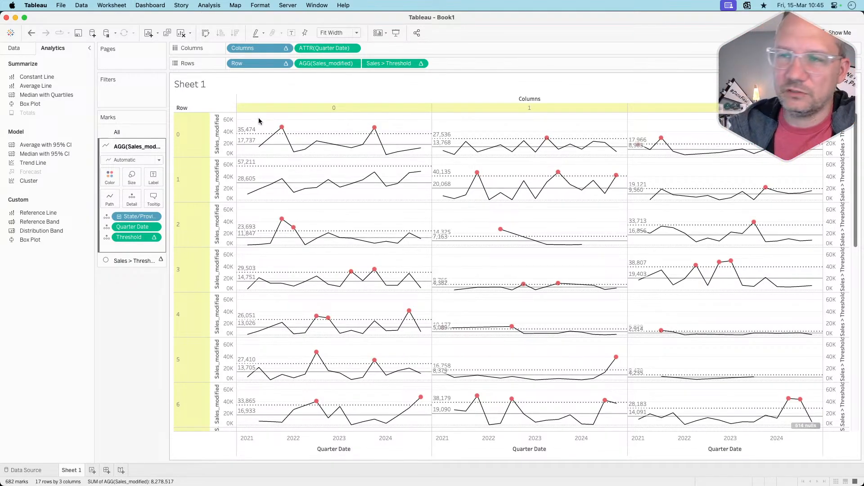
Step: Remove the average reference line from the panes and check the remaining threshold lines and red circles across the states
left_click_drag(248, 118, 295, 108)
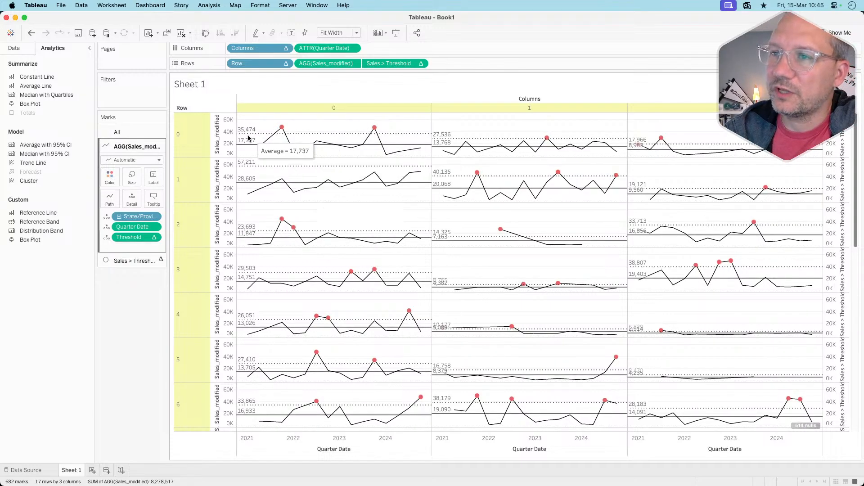
mouse_move(274, 148)
left_click_drag(275, 147, 138, 347)
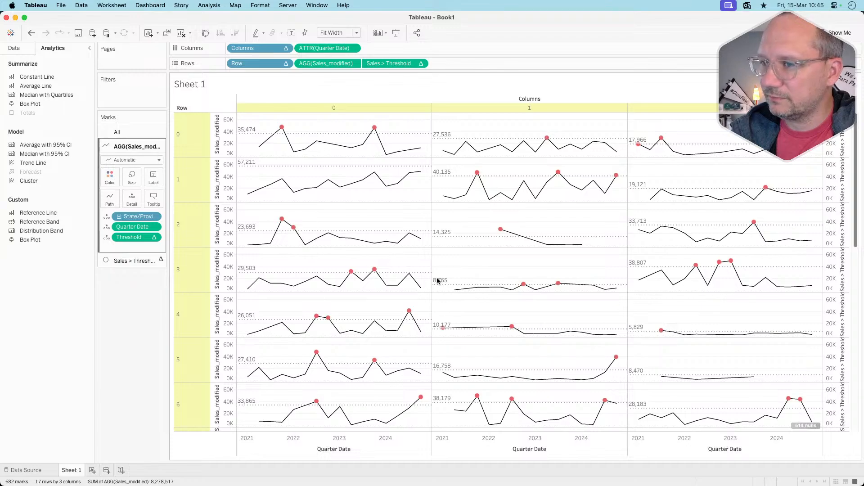
mouse_move(553, 338)
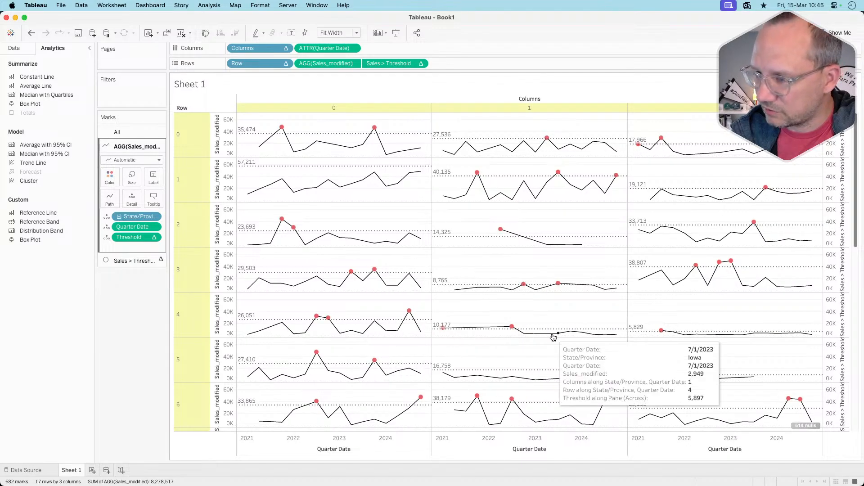
scroll(553, 337, "down", 5)
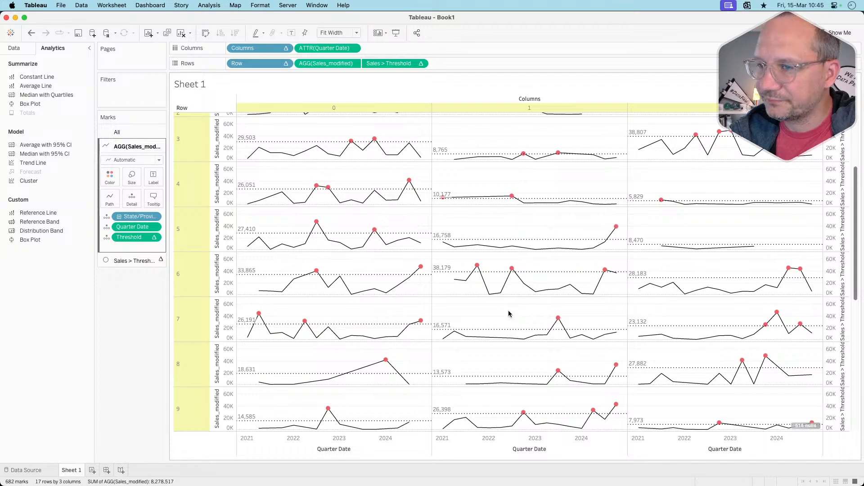
scroll(509, 311, "up", 5)
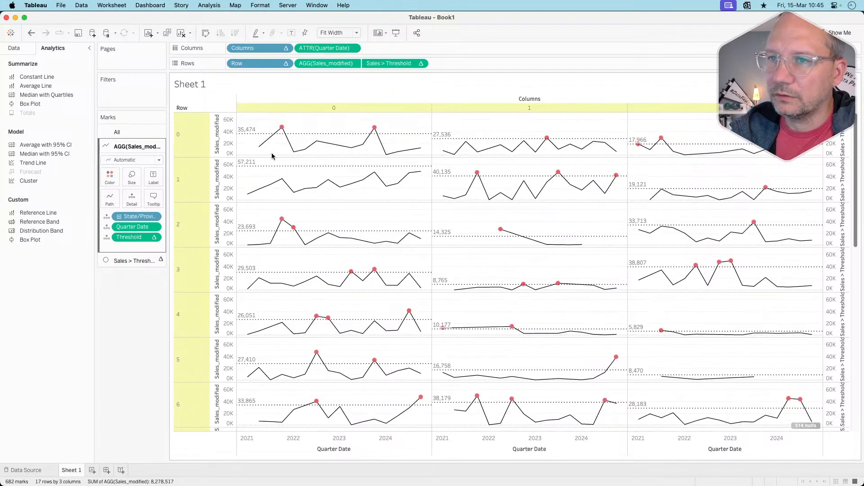
Step: Switch to the Workout Wednesday page in Arc, read the pale red reference band requirement against the example chart, and return to Tableau
key("super+Tab")
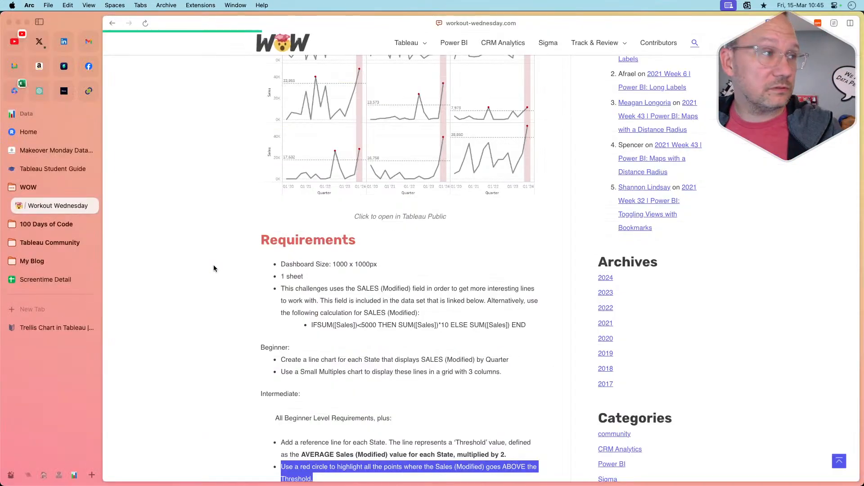
scroll(334, 382, "down", 2)
scroll(333, 443, "down", 3)
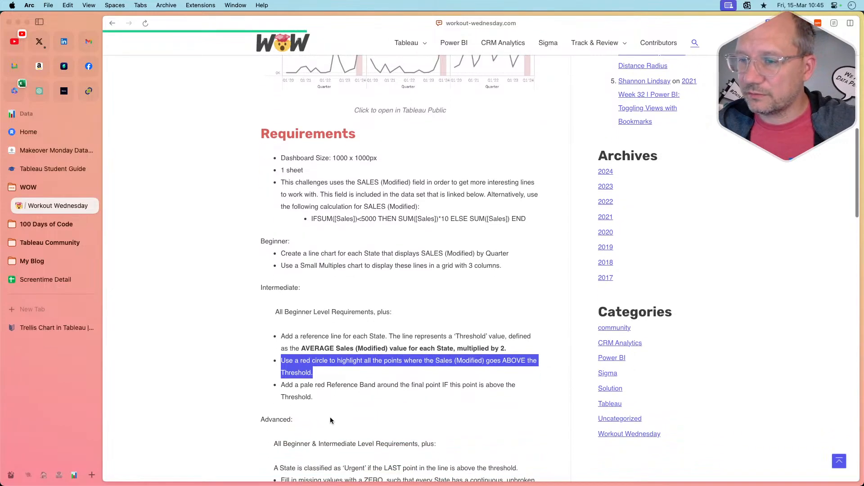
left_click_drag(323, 399, 282, 388)
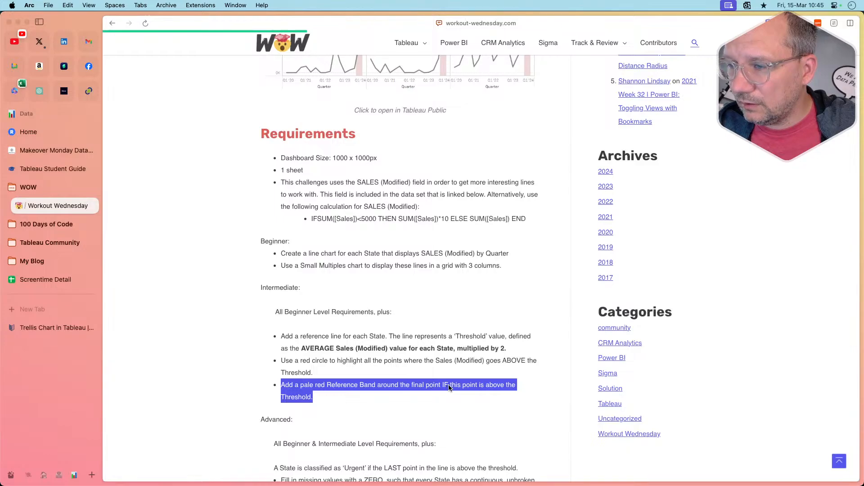
scroll(450, 387, "up", 10)
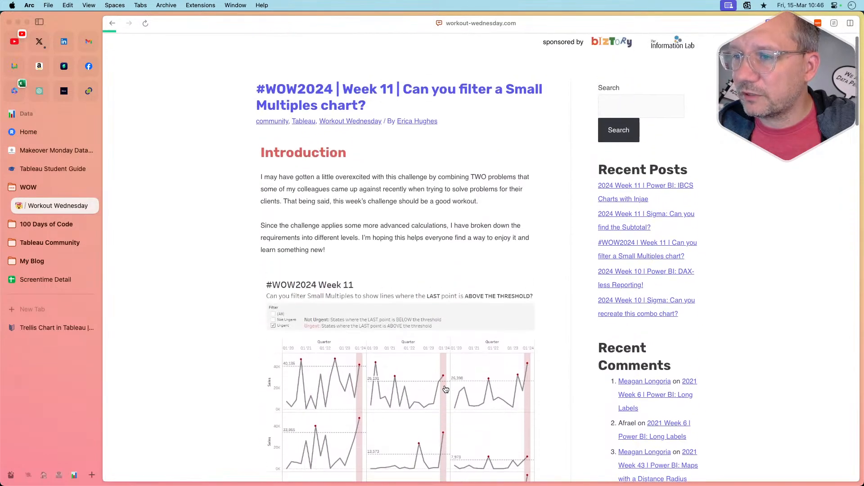
scroll(446, 389, "down", 4)
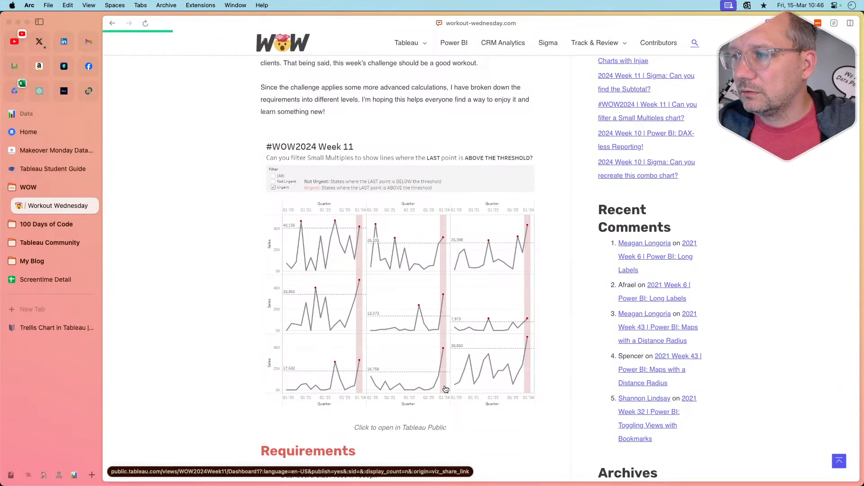
key("super+Tab")
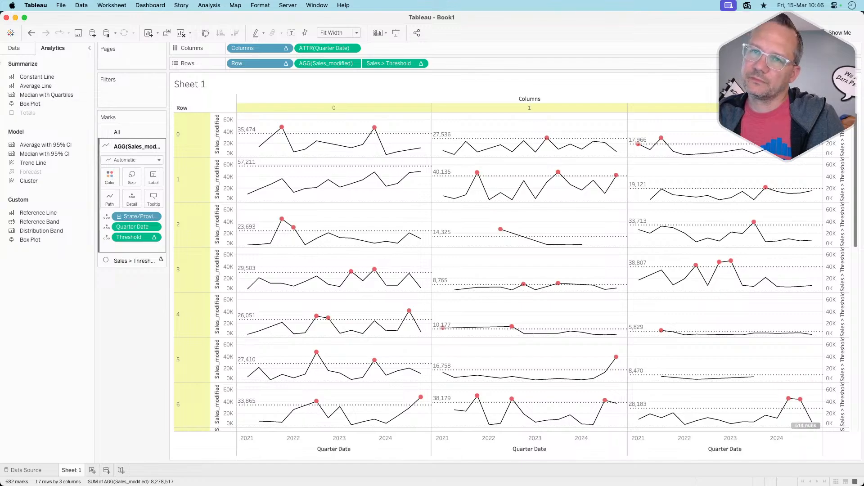
Step: Format the Quarter Date axis dates with the custom format "qqq yy"
left_click(21, 50)
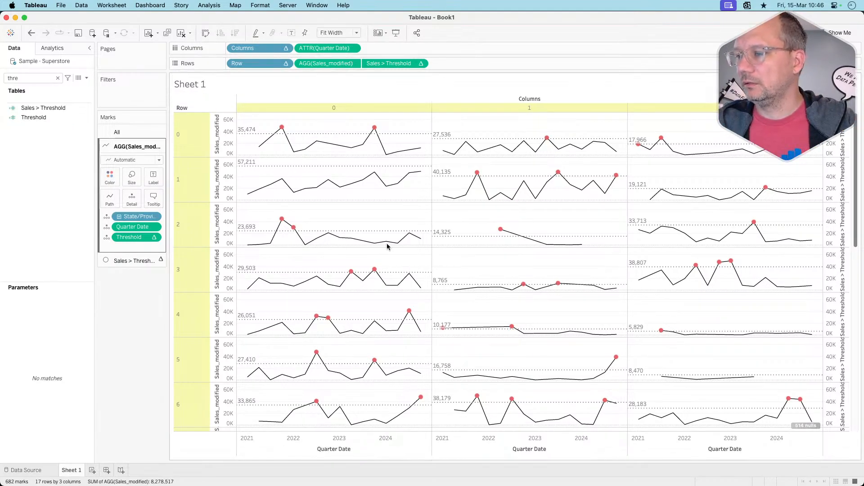
right_click(451, 443)
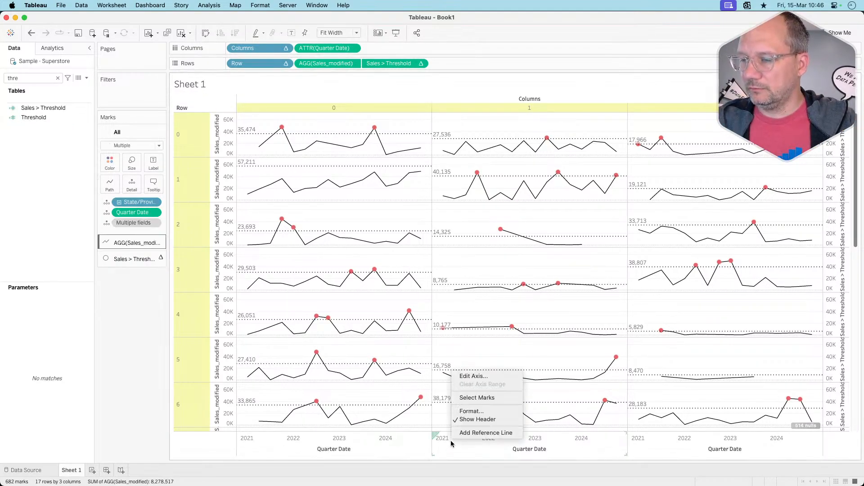
left_click(477, 411)
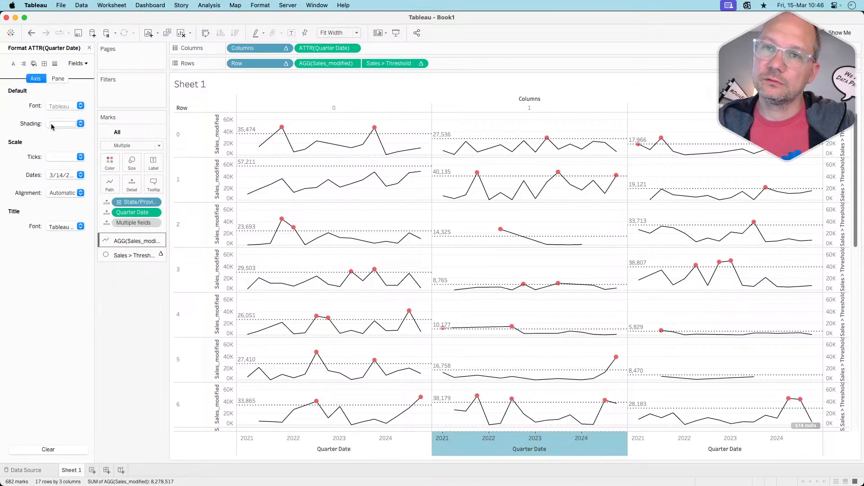
left_click(62, 176)
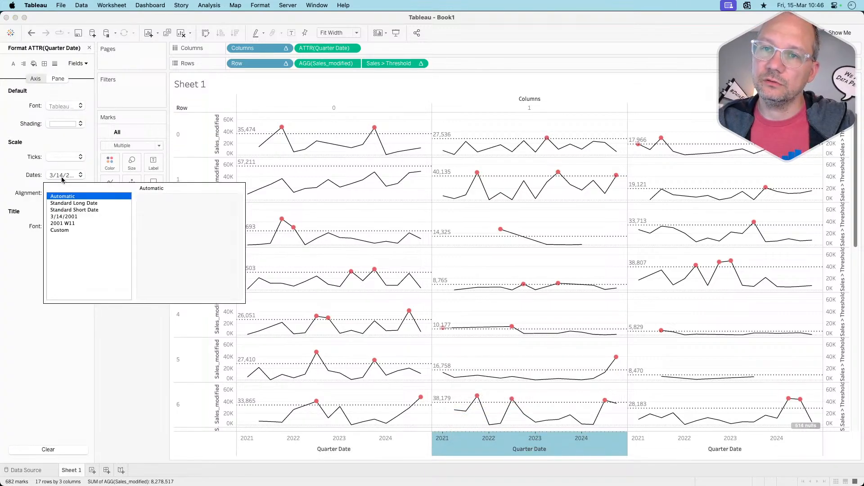
left_click(65, 230)
left_click(149, 213)
type("qqq")
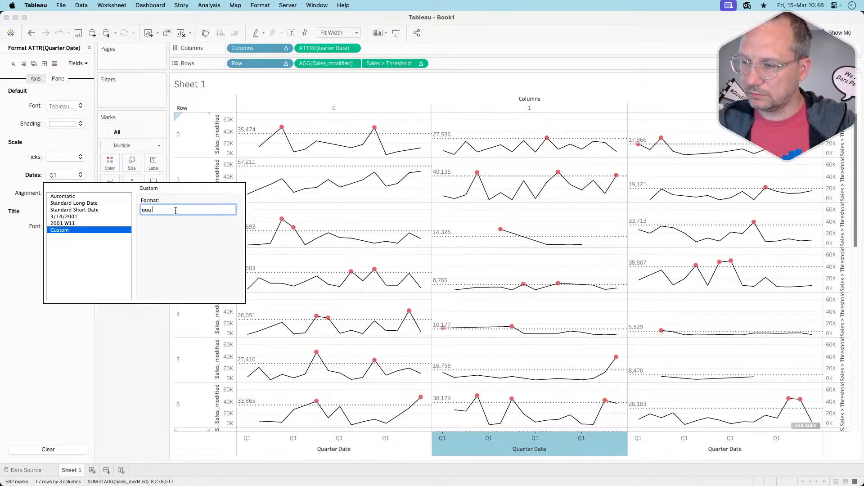
type("22")
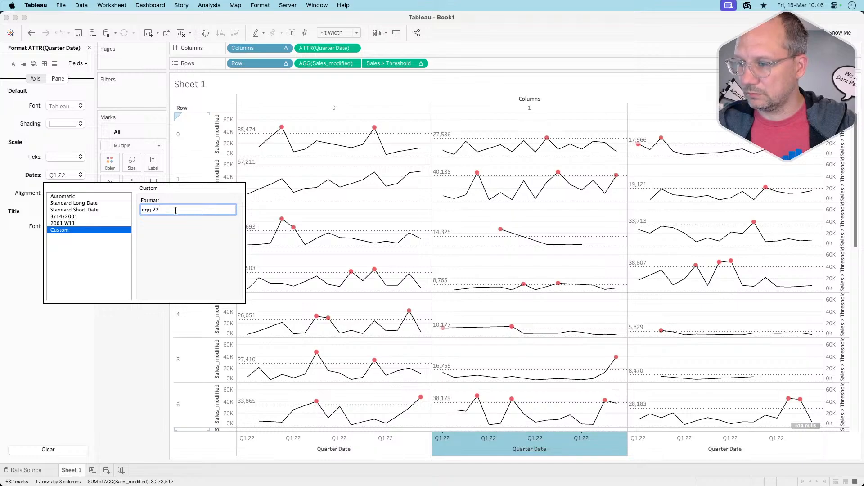
key("BackSpace")
key("BackSpace")
type("yy")
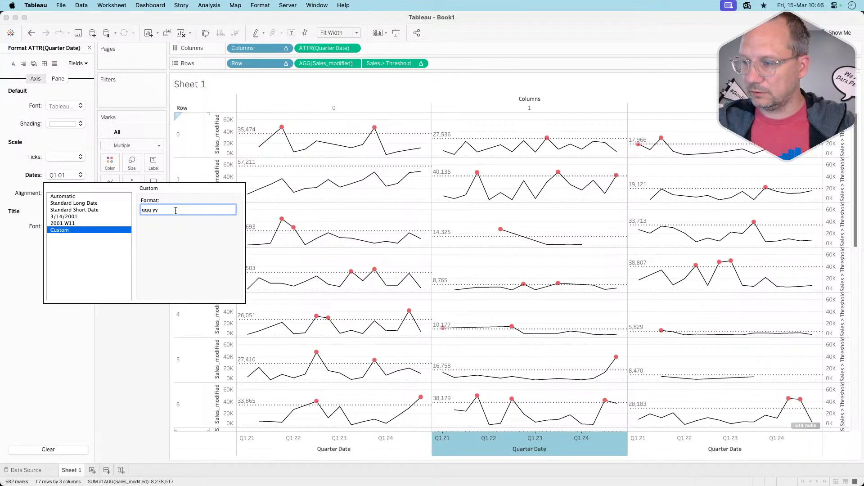
left_click(117, 370)
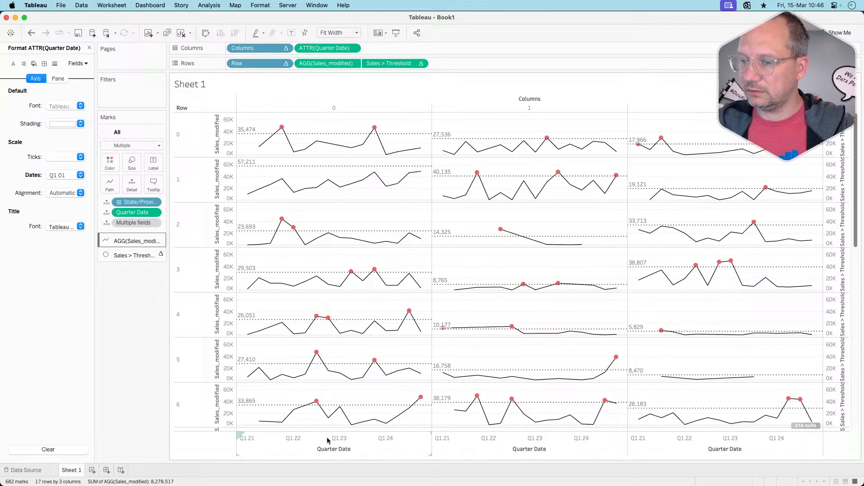
Step: Give the Quarter Date axis fixed major tick marks at an interval of 1 quarter
right_click(275, 441)
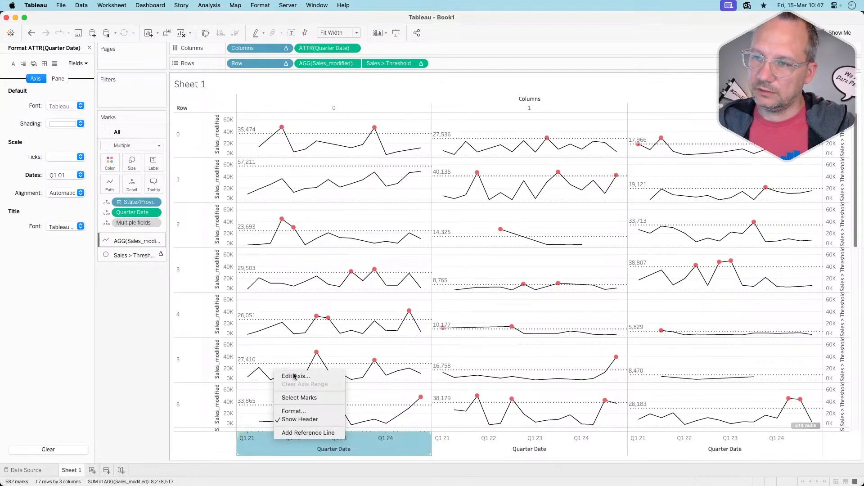
key("Escape")
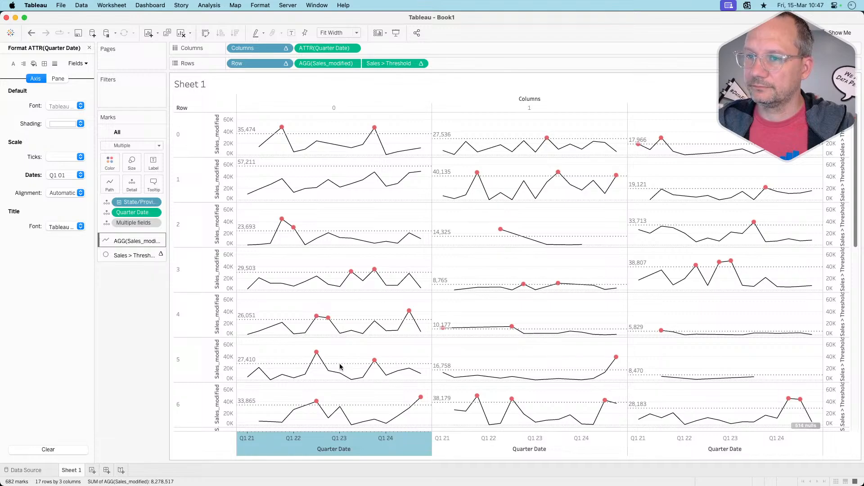
right_click(315, 442)
left_click(331, 417)
left_click(465, 134)
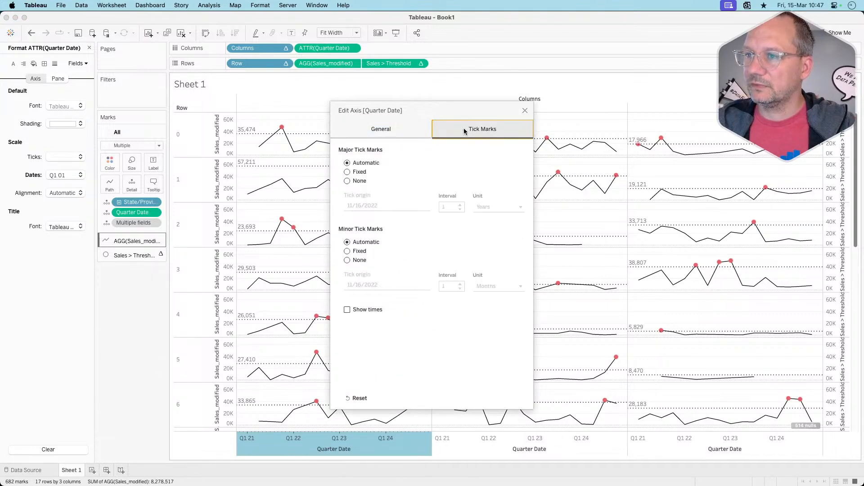
left_click(359, 173)
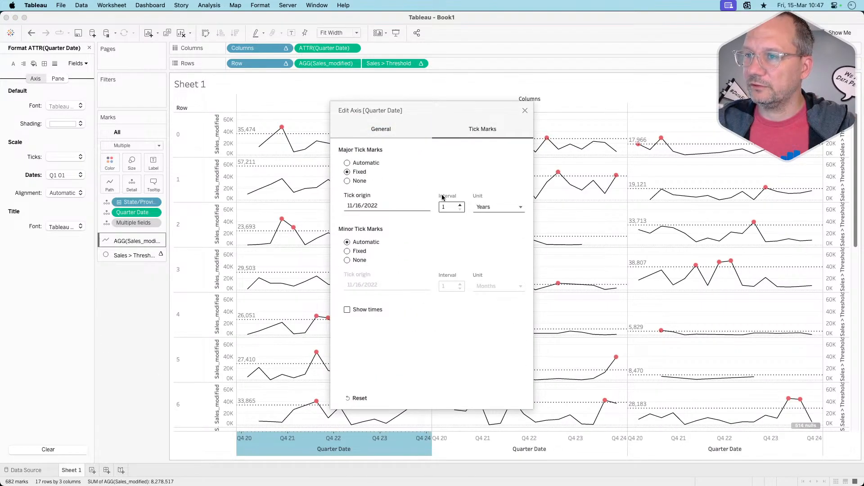
left_click(482, 208)
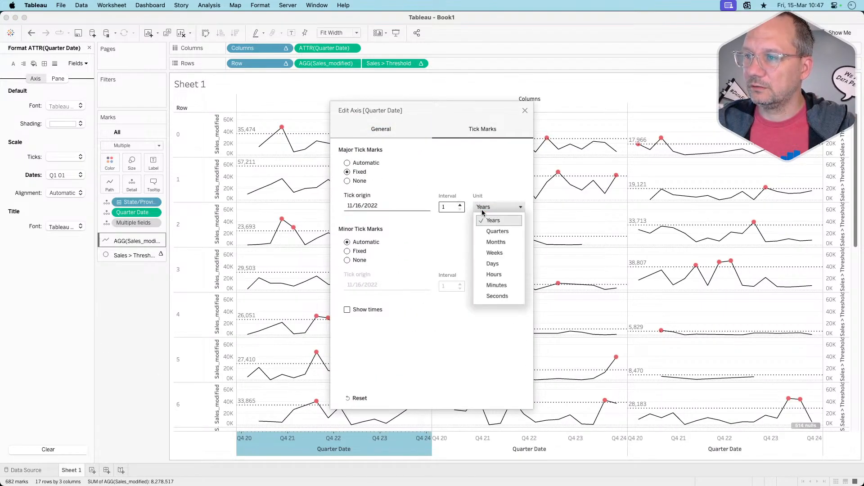
left_click(497, 231)
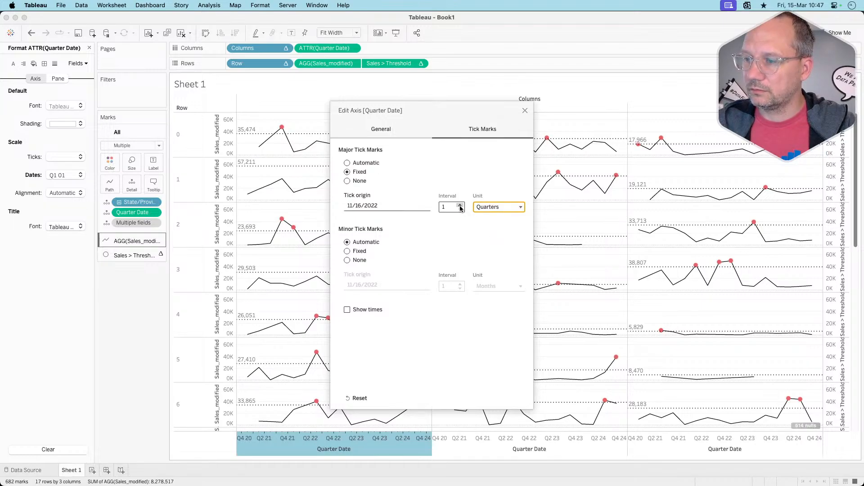
Step: Set the tick origin of the Quarter Date axis's major tick marks to 1/1/2022
triple_click(406, 207)
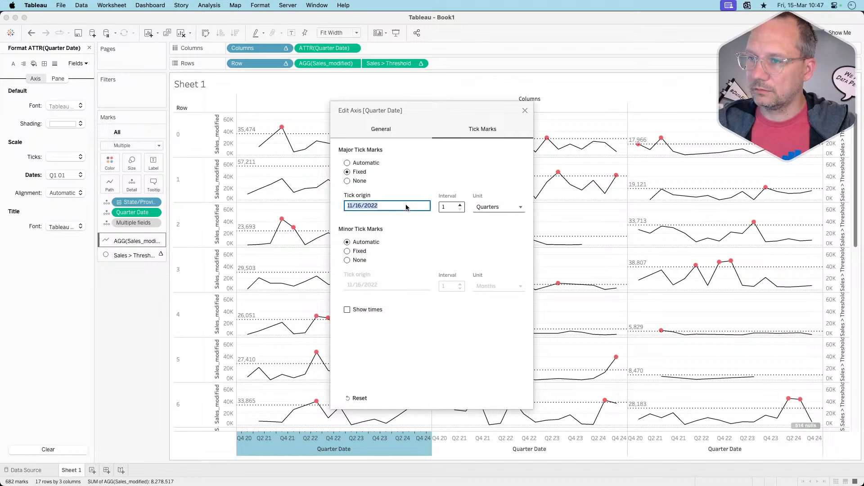
type("1/1/")
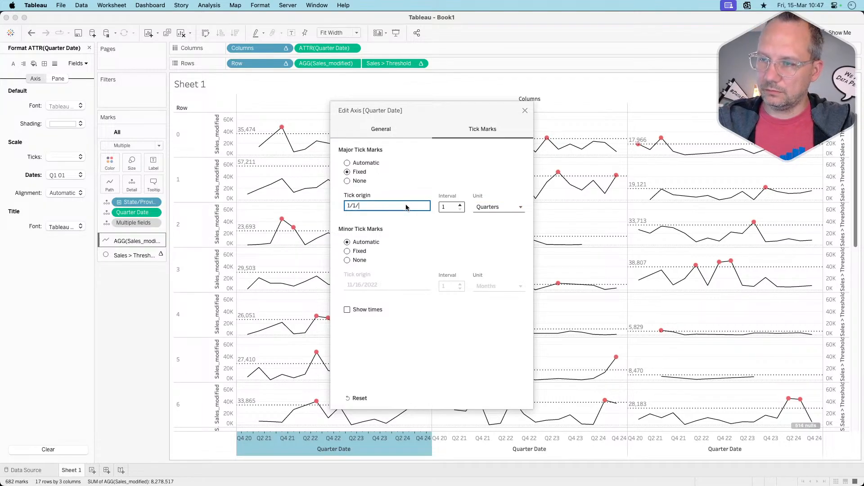
type("2022")
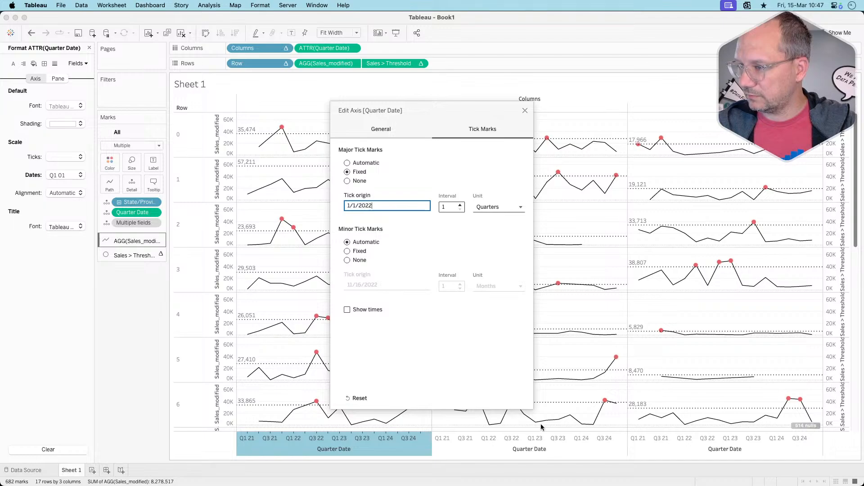
left_click(525, 110)
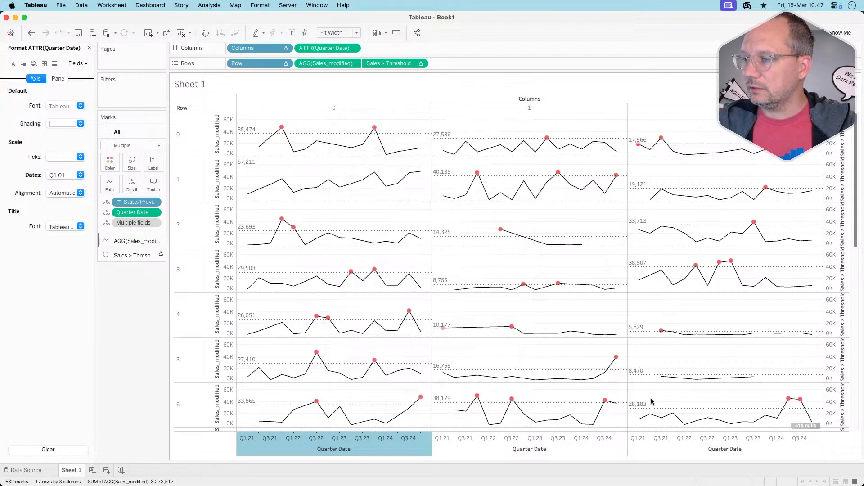
Step: Hide the headers of the Columns and Row fields in the small multiples view
mouse_move(616, 178)
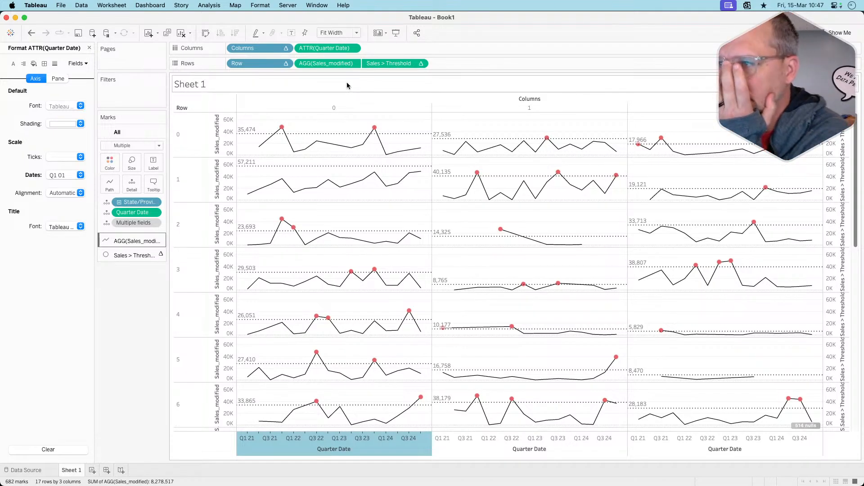
left_click(284, 48)
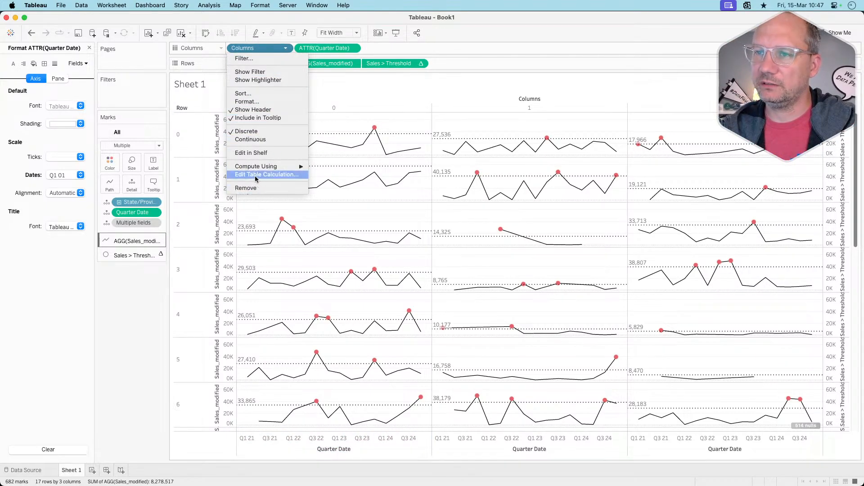
left_click(253, 110)
left_click(285, 64)
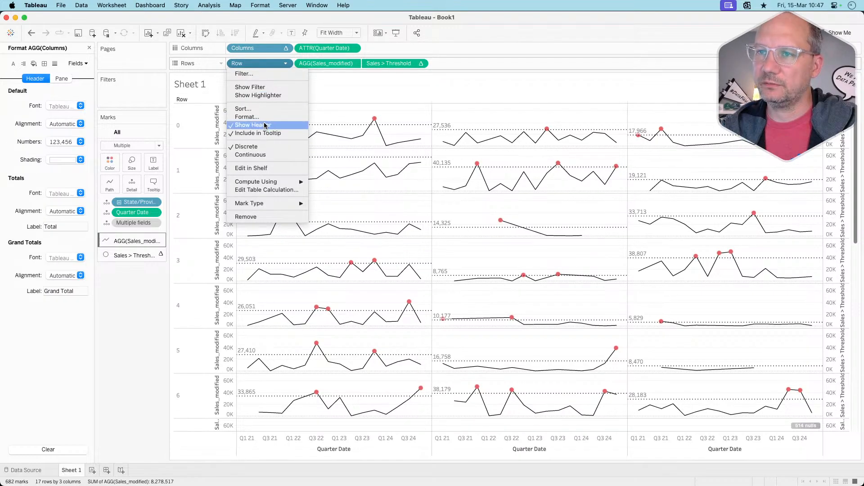
left_click(265, 126)
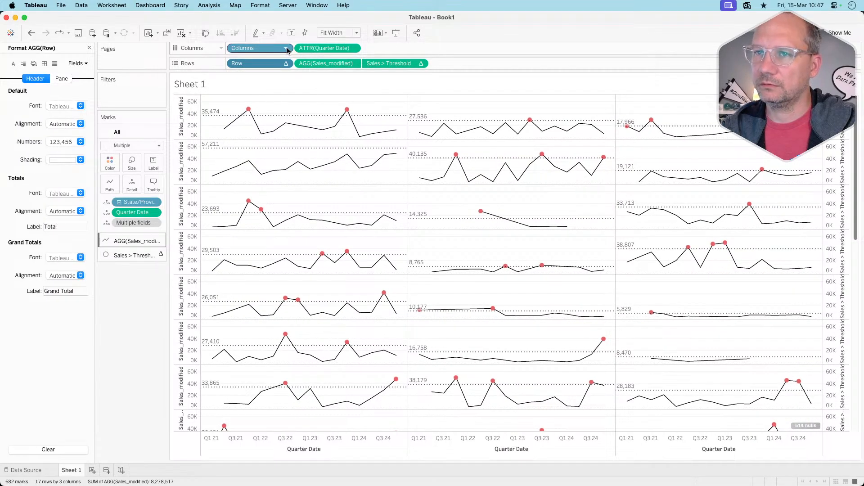
Step: Clear the custom title of the Sales_modified axis
right_click(191, 108)
left_click(196, 111)
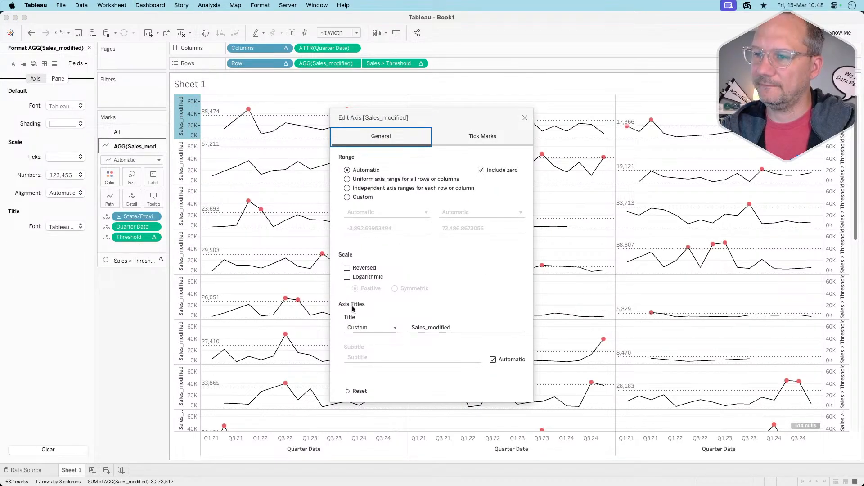
double_click(450, 327)
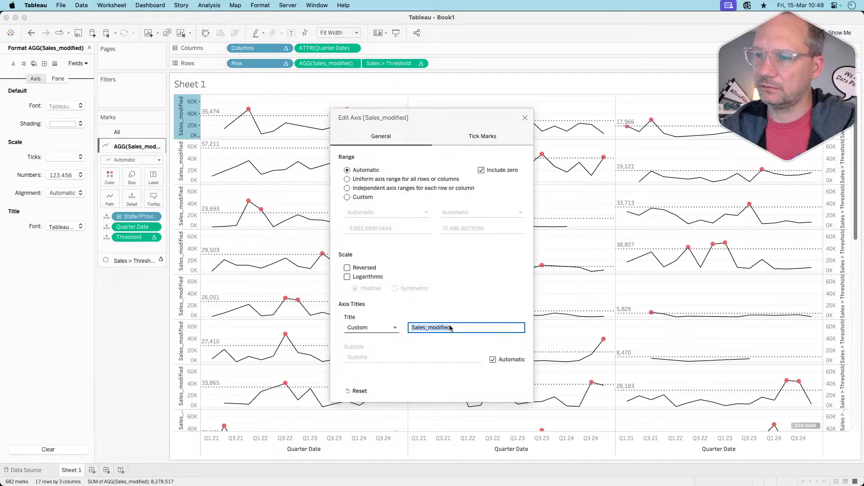
key("BackSpace")
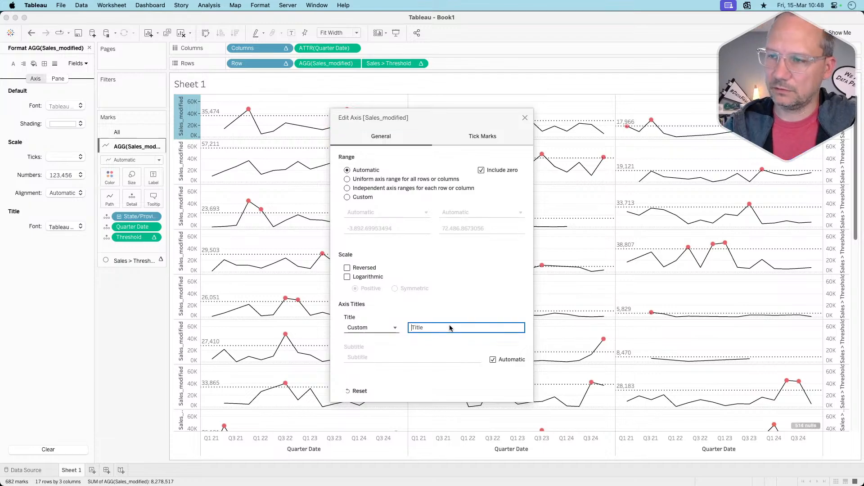
left_click(524, 120)
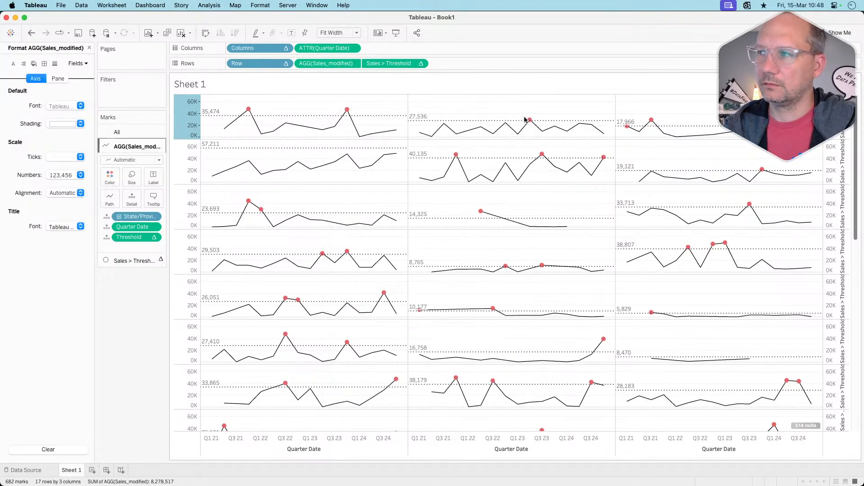
Step: Hide the Sales > Threshold axis header and the nulls indicator, and close the formatting pane
left_click(843, 149)
right_click(842, 148)
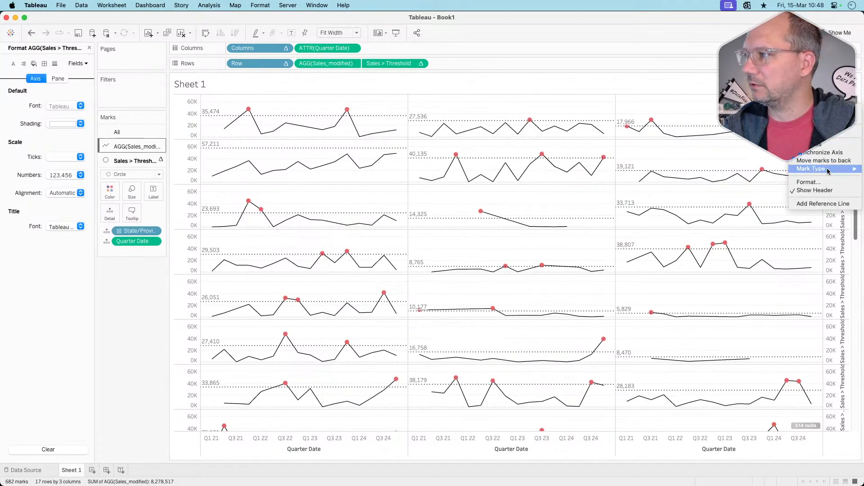
left_click(821, 191)
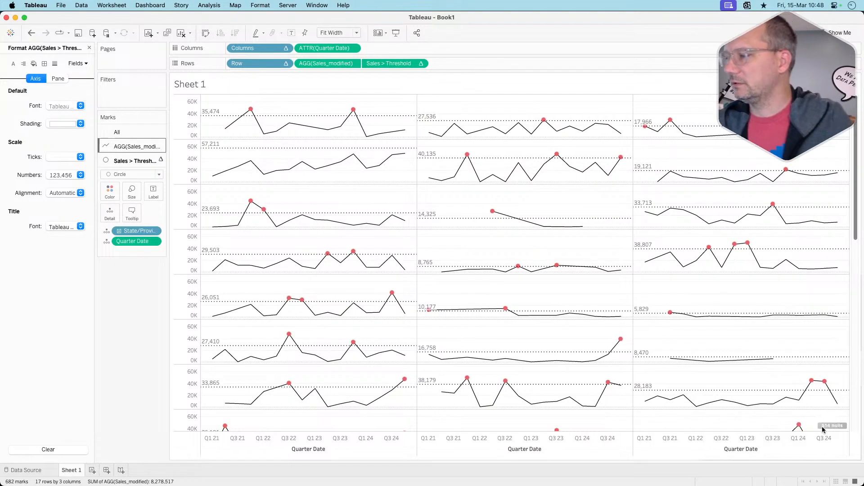
left_click(833, 431)
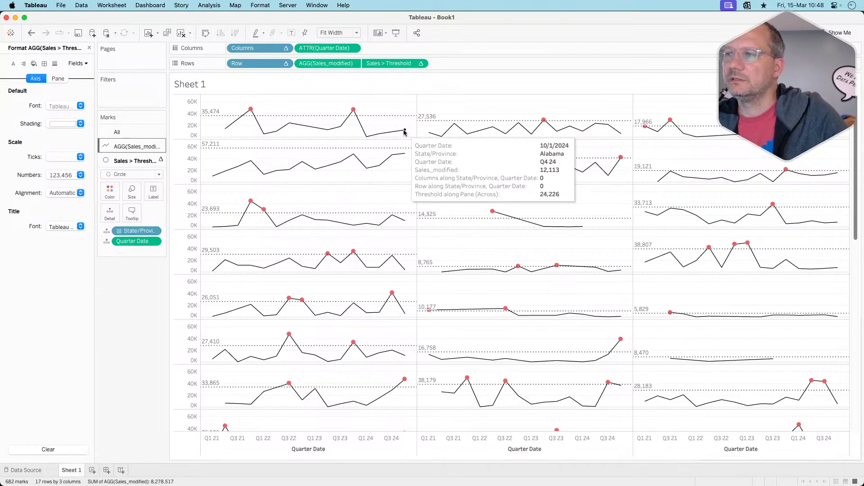
mouse_move(621, 157)
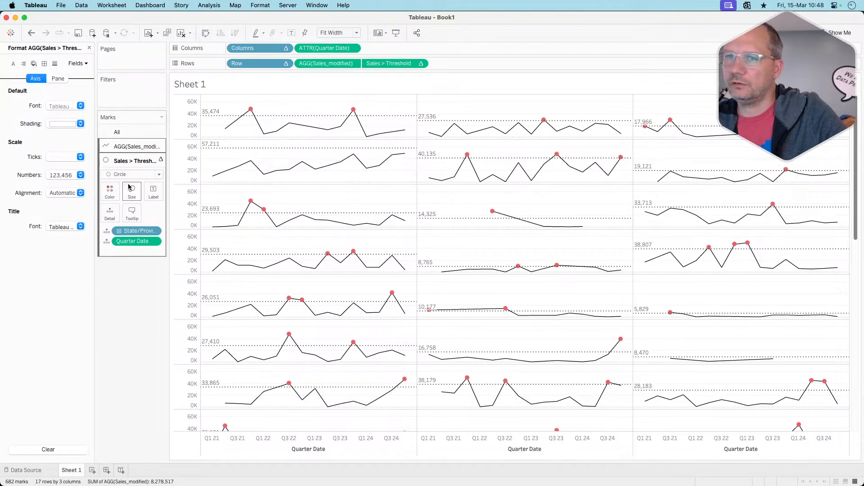
left_click(89, 48)
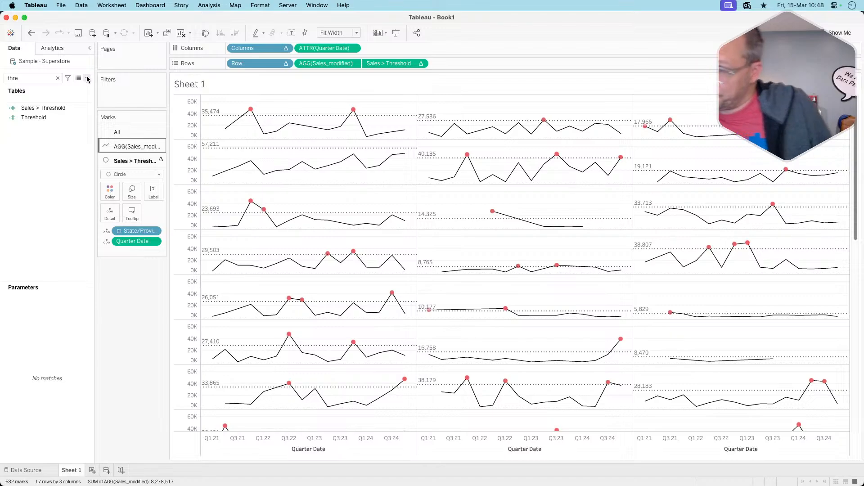
right_click(49, 186)
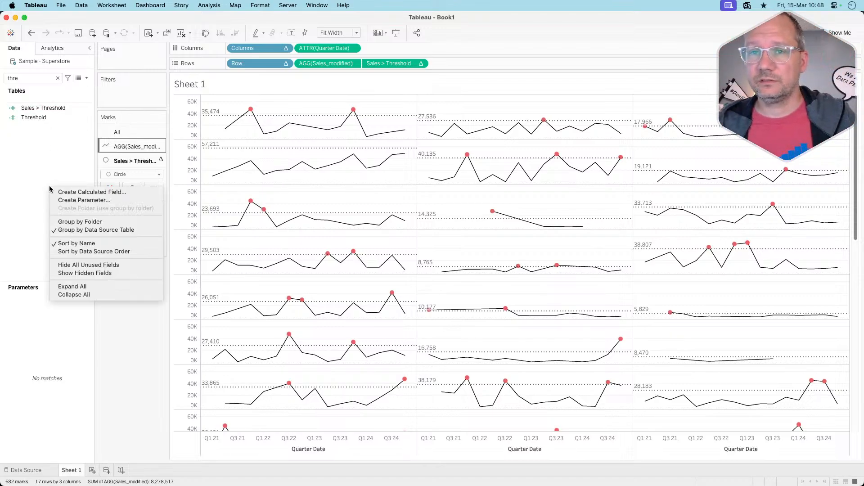
left_click(63, 193)
left_click(194, 196)
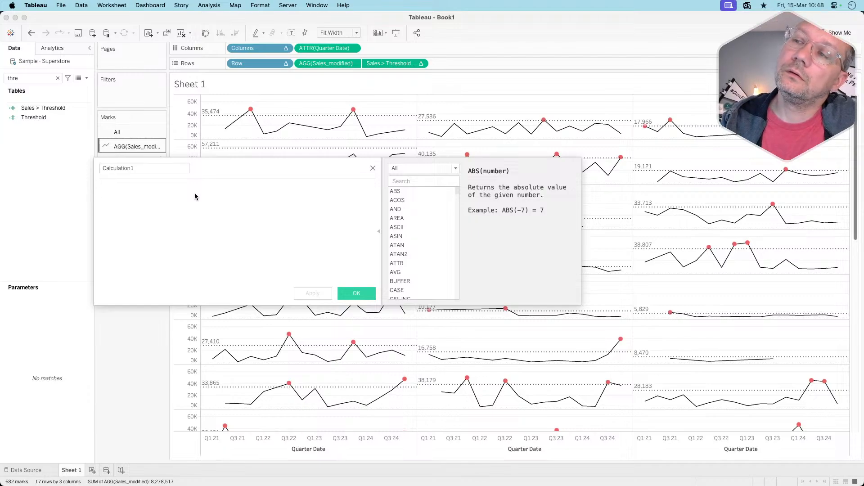
type("inx")
key("BackSpace")
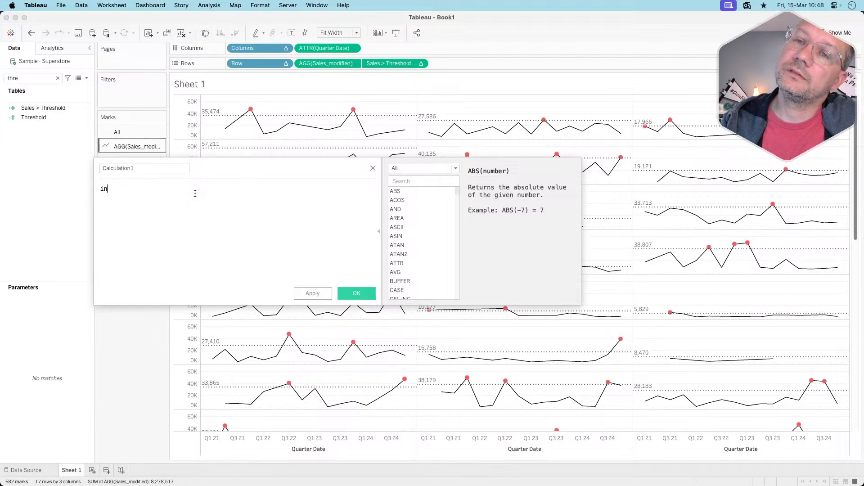
type("dex")
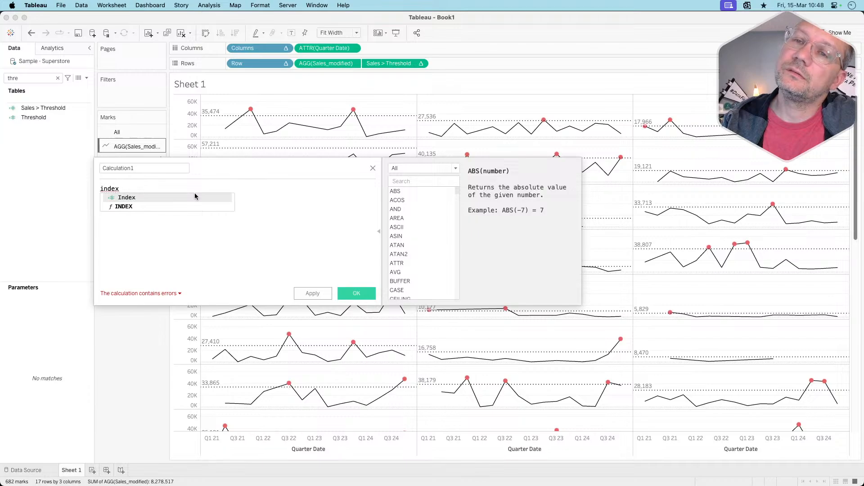
key("Return")
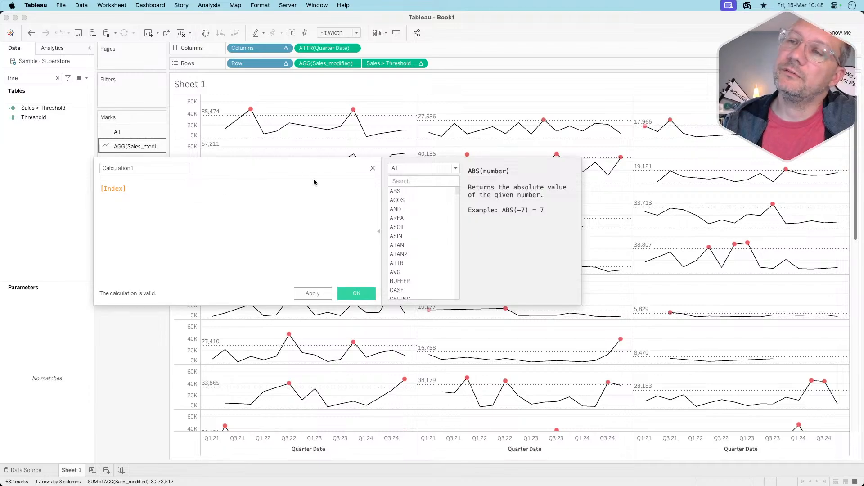
left_click(373, 168)
Step: Create a calculated field with the formula size(), keeping its default name
right_click(28, 160)
left_click(43, 166)
type("size")
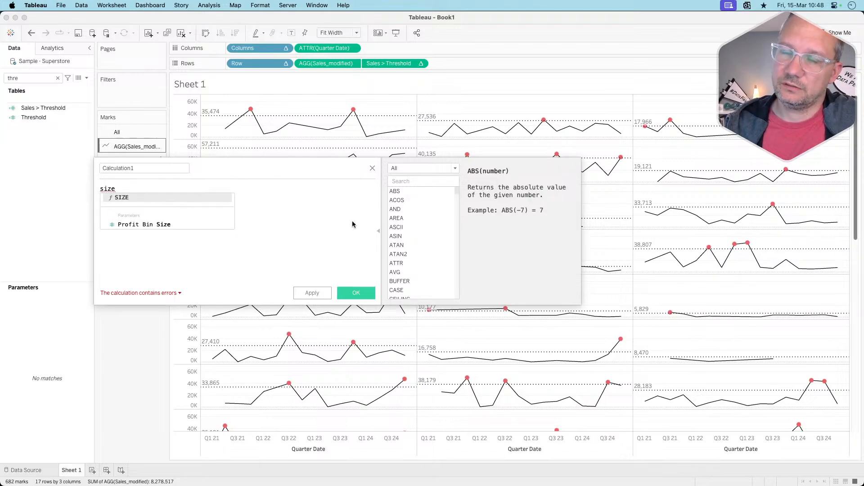
type("()")
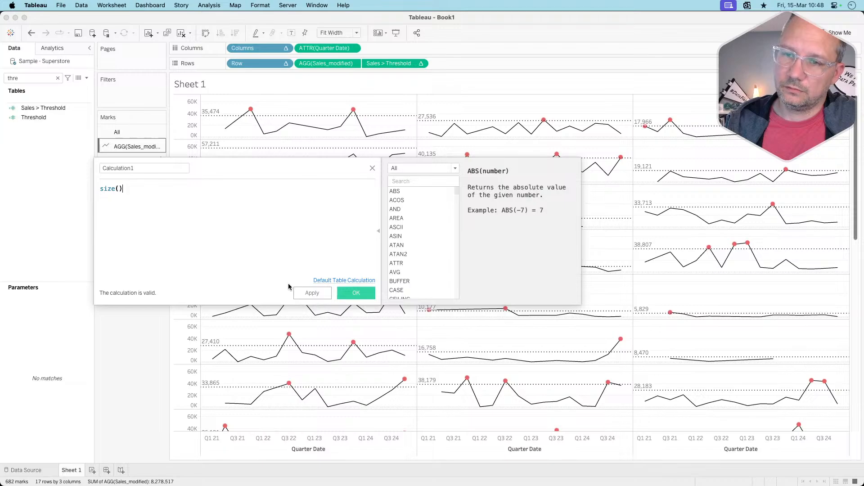
left_click(356, 293)
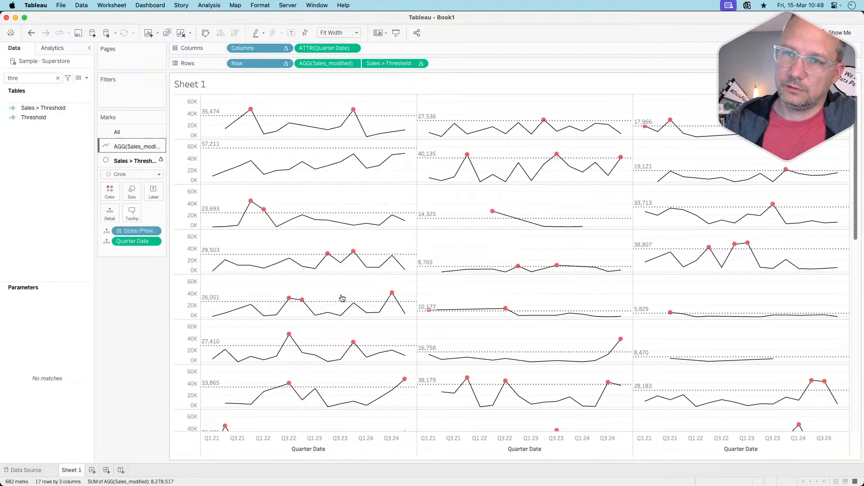
Step: Label the Sales > Threshold circles with Calculation1 and compute it using Pane (across)
double_click(34, 80)
type("ca")
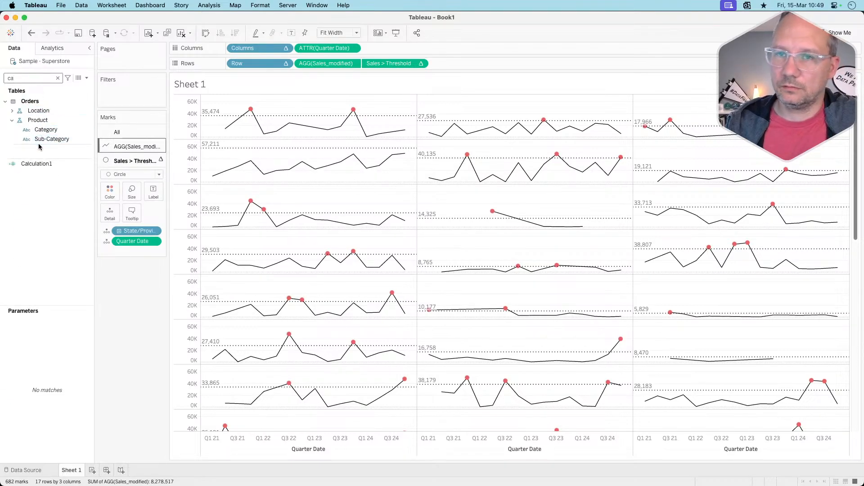
left_click_drag(45, 164, 157, 193)
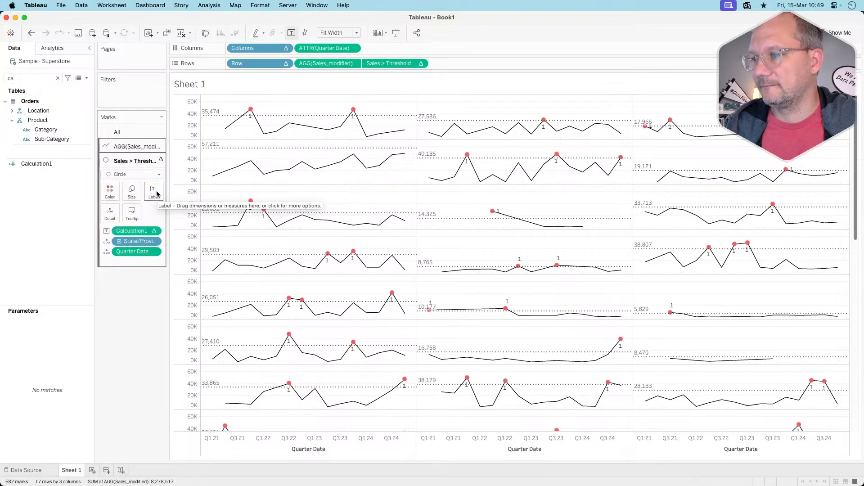
left_click(155, 230)
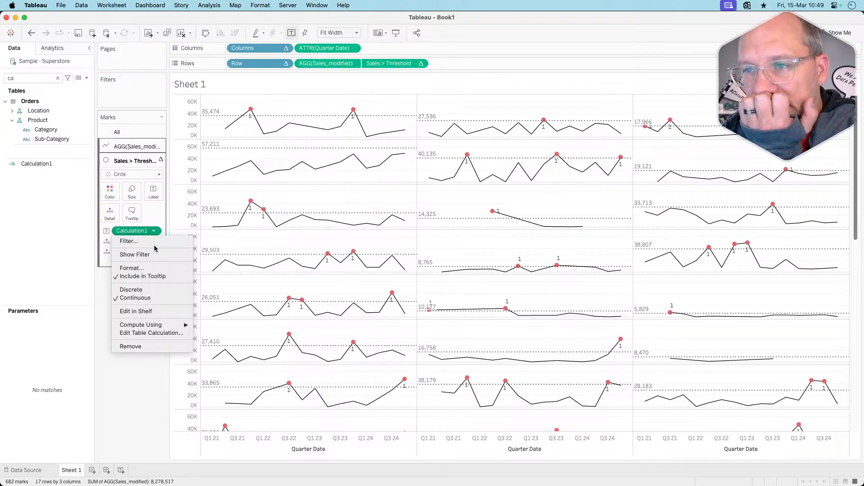
mouse_move(158, 326)
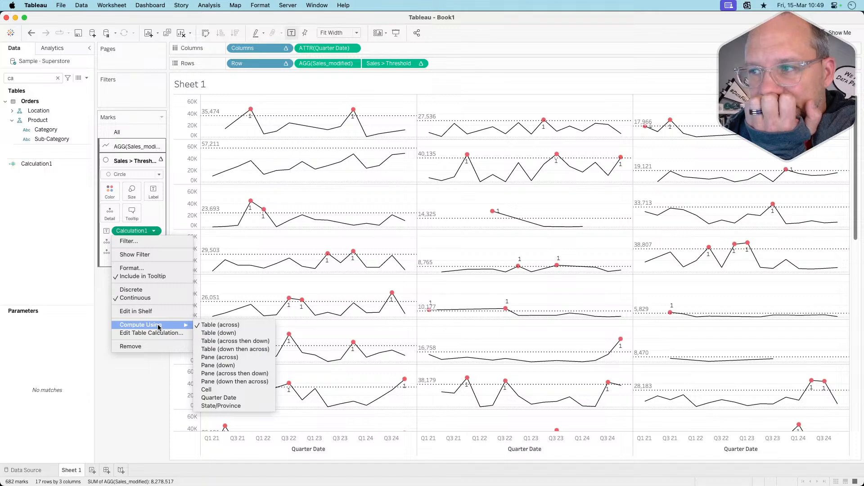
left_click(217, 358)
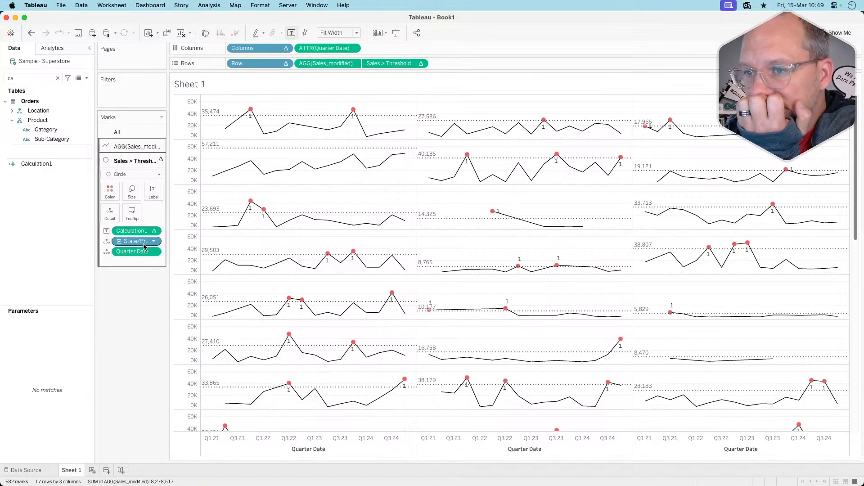
Step: Set the Calculation1 label's table calculation to Specific Dimensions with only Quarter Date included
left_click(153, 231)
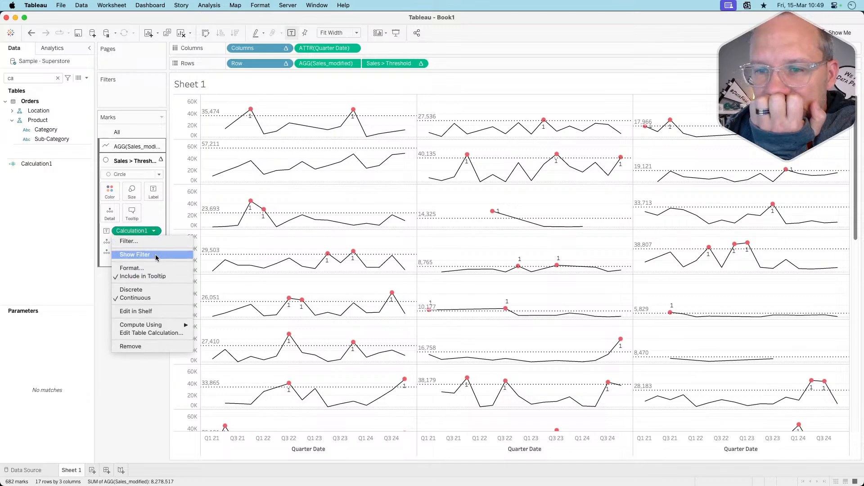
left_click(144, 334)
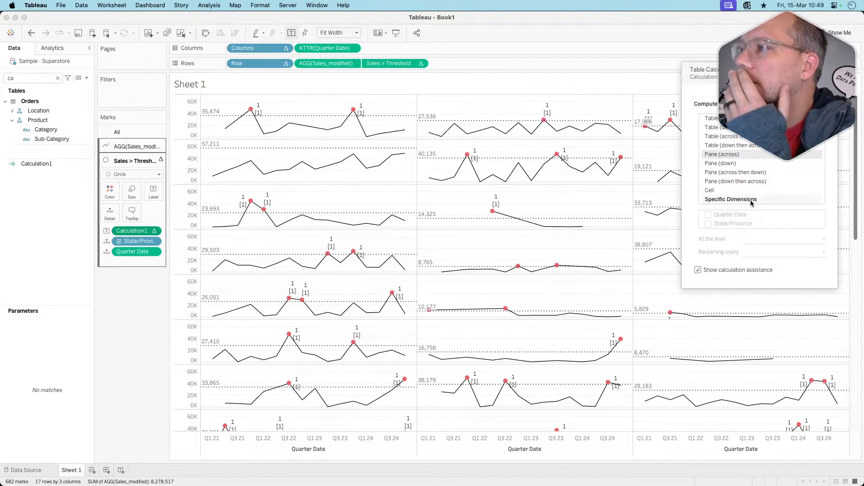
left_click(730, 199)
left_click(708, 216)
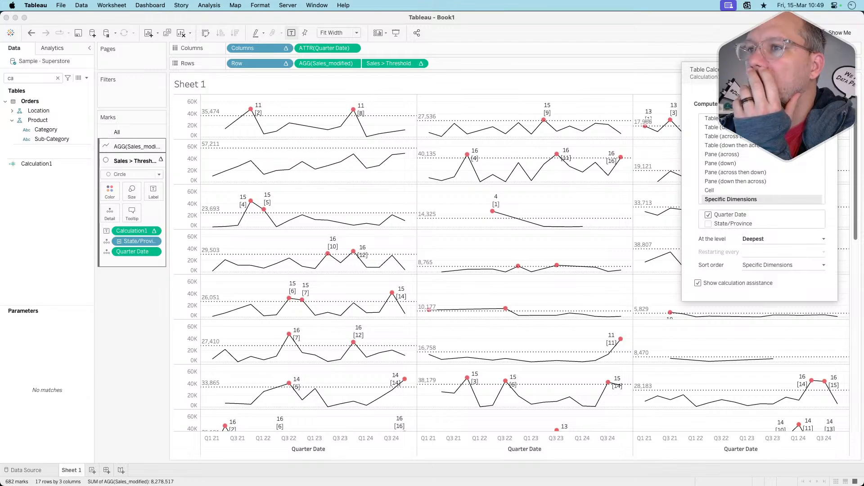
key("Escape")
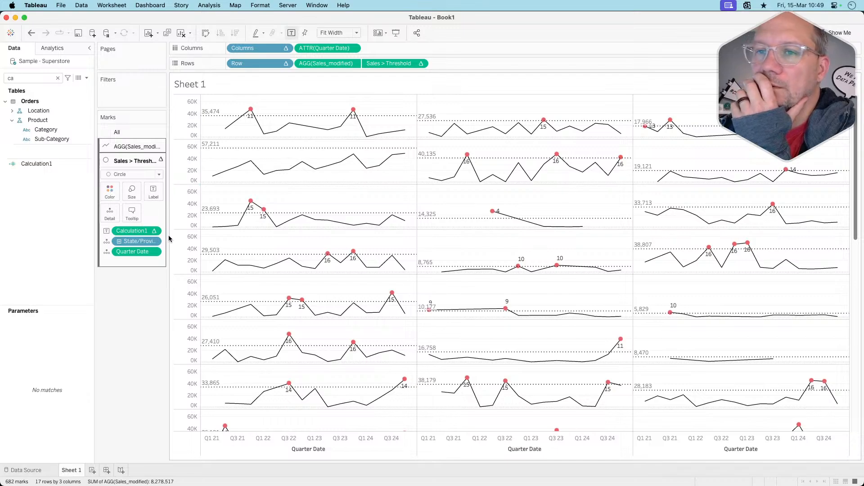
right_click(143, 231)
left_click(148, 242)
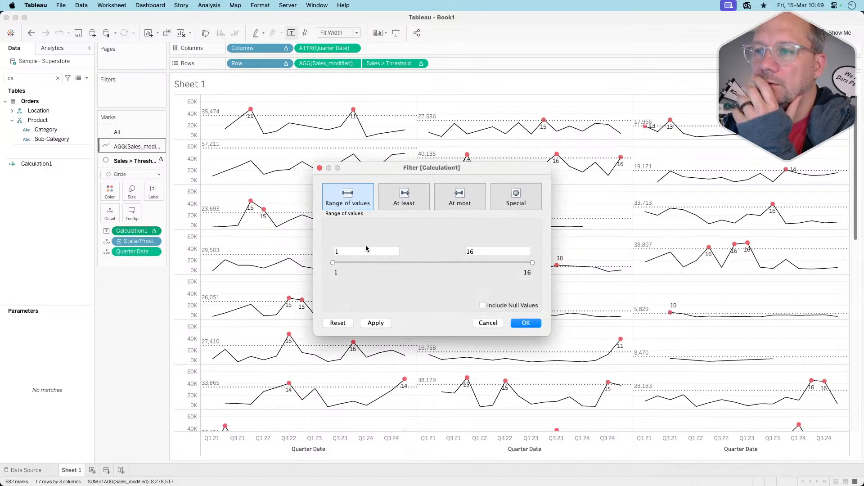
key("Escape")
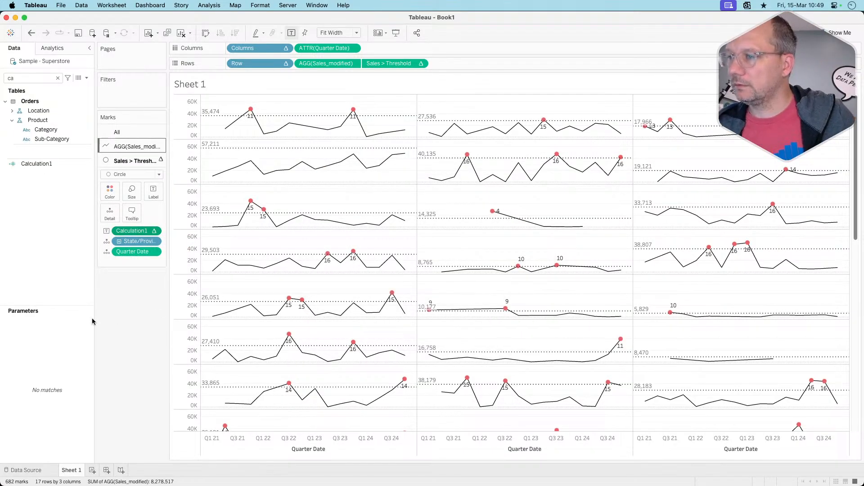
Step: Compute the Calculation1 label over State/Province, placed first, and Quarter Date, at the State/Province level
left_click(154, 230)
left_click(155, 337)
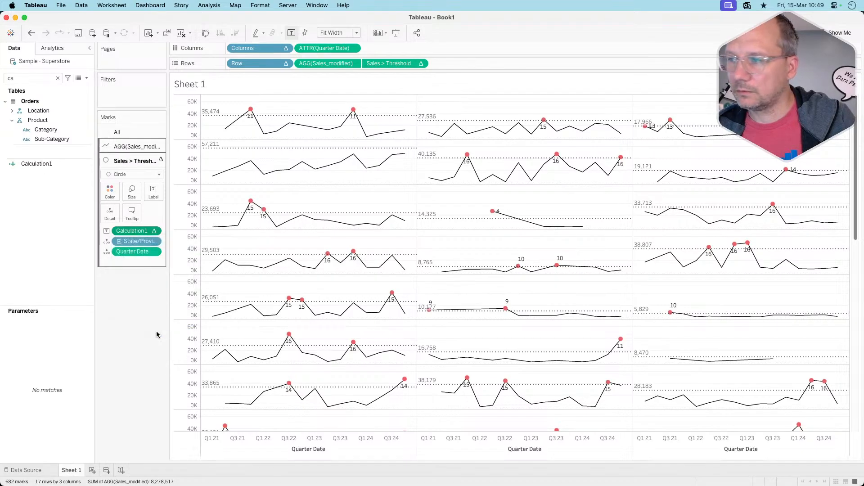
left_click(730, 225)
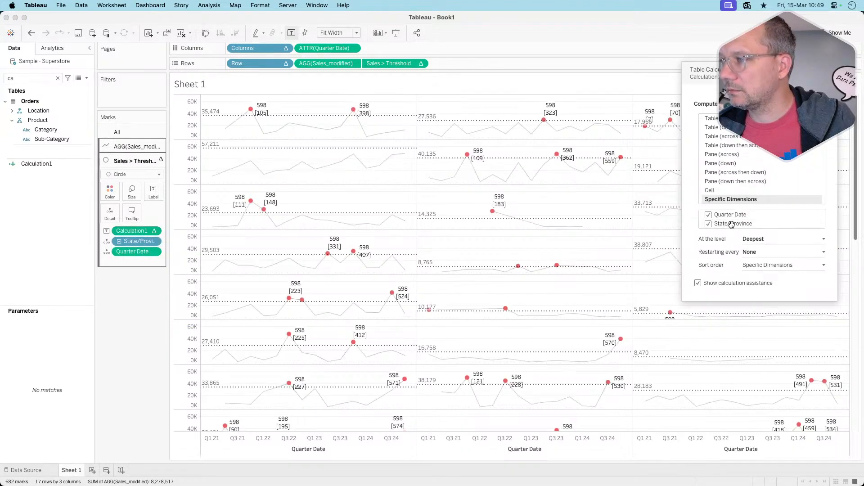
left_click_drag(731, 225, 731, 211)
left_click(767, 239)
left_click(763, 255)
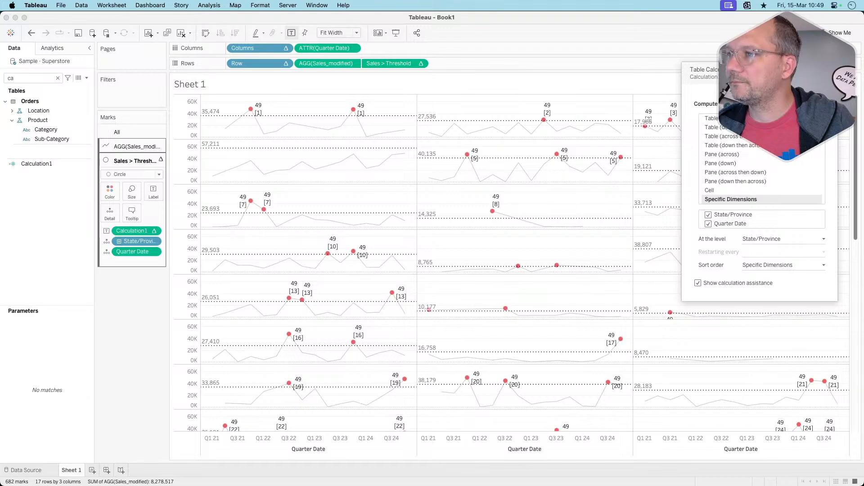
left_click(829, 71)
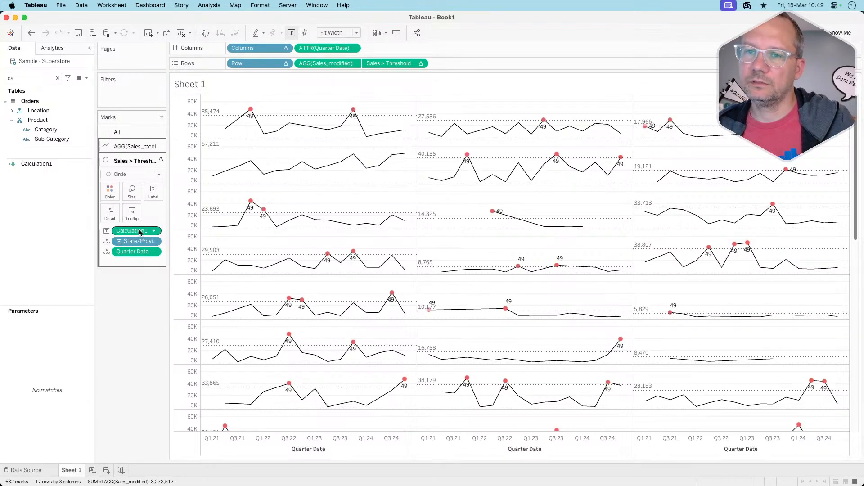
Step: Replace the formula of Calculation1 with index()
right_click(48, 166)
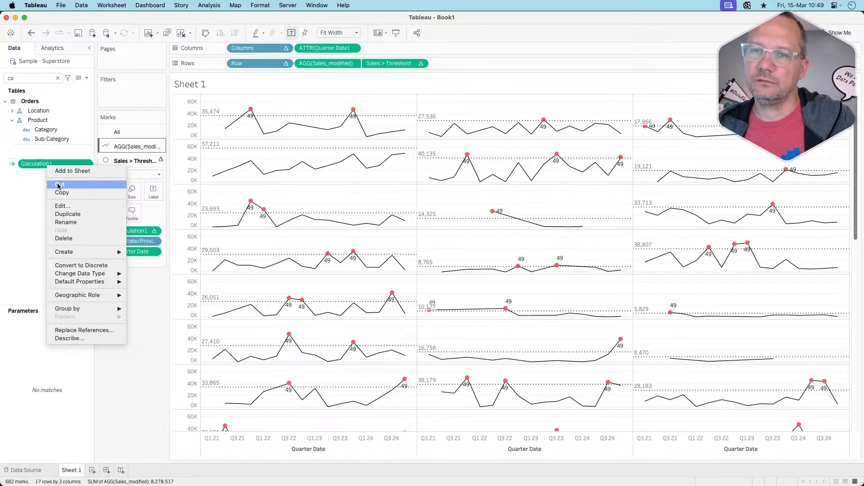
left_click(64, 205)
key("super+a")
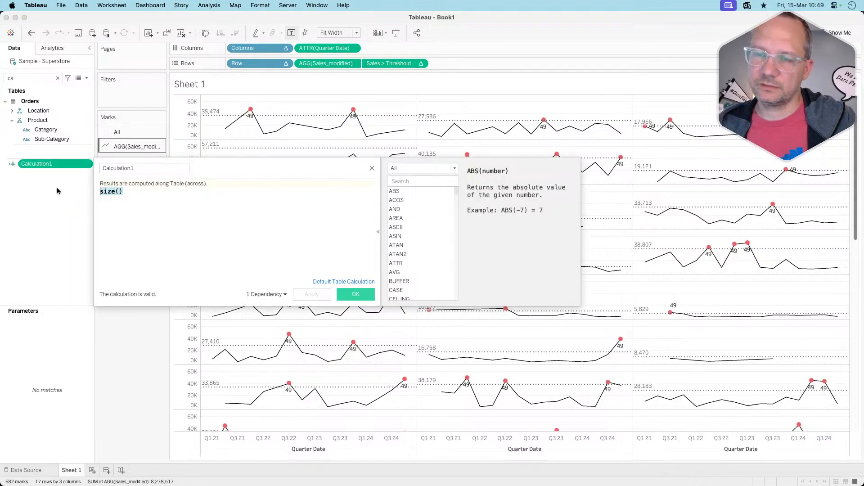
type("index()")
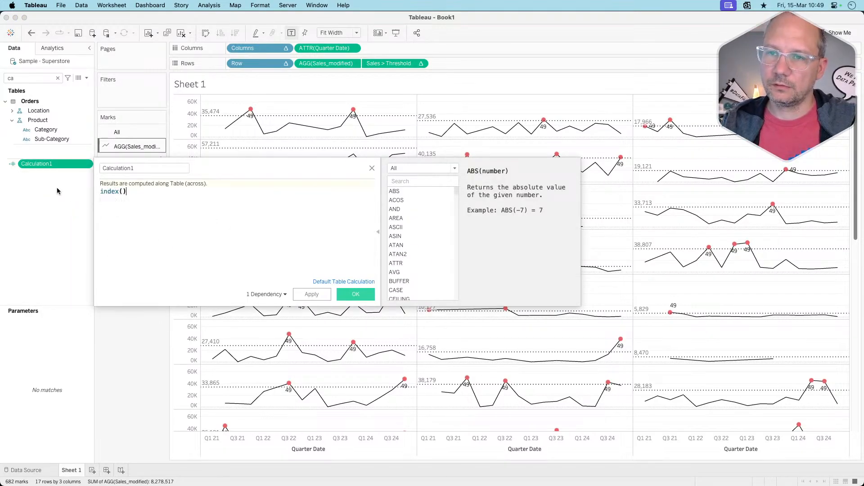
left_click(355, 293)
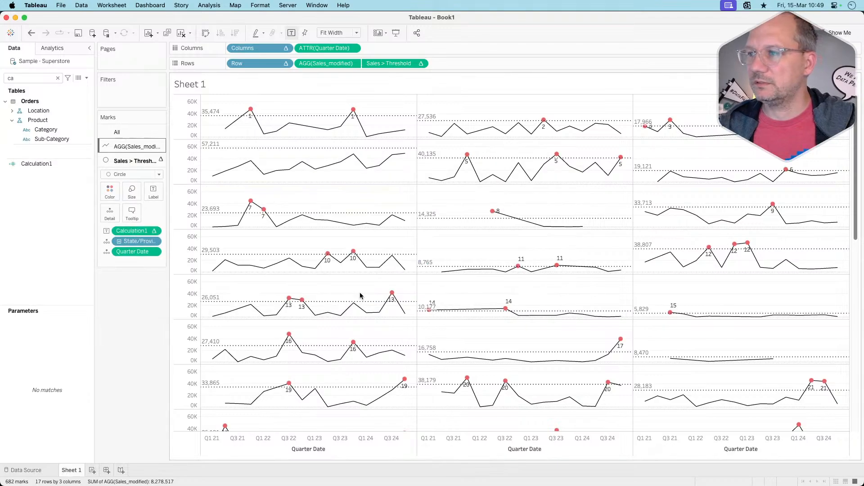
Step: Exclude State/Province from the Calculation1 label's specific dimensions so it computes along Quarter Date only
mouse_move(298, 167)
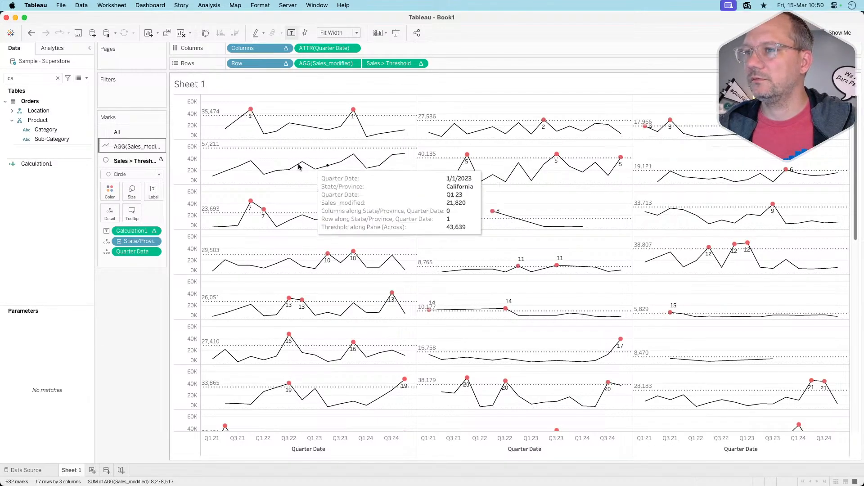
left_click(153, 230)
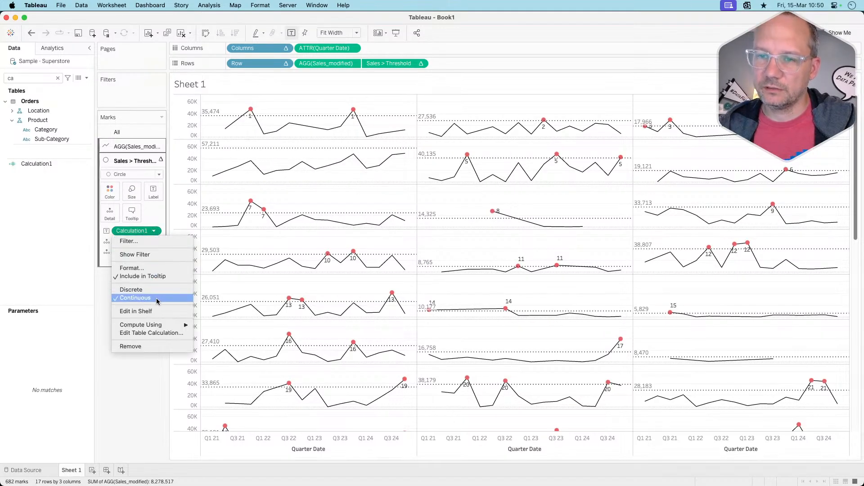
left_click(164, 333)
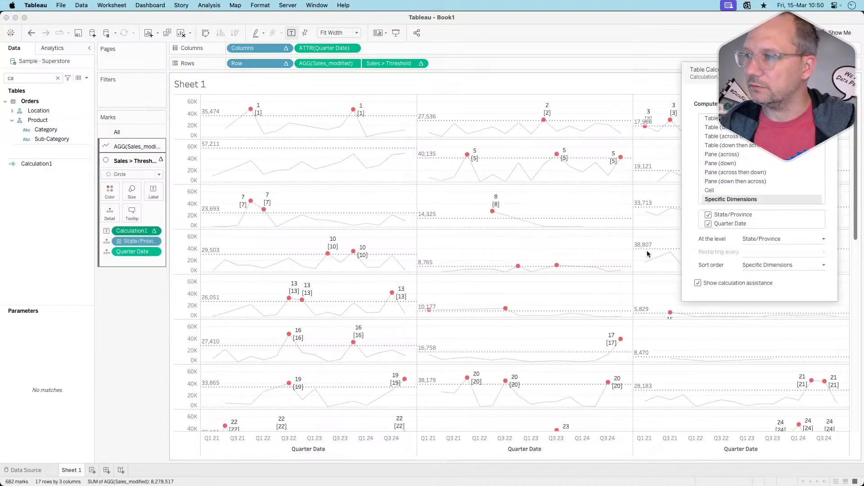
left_click(708, 215)
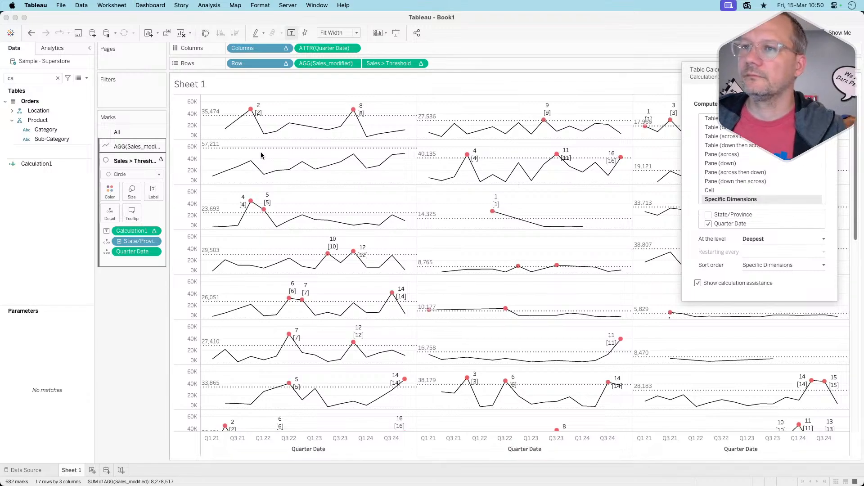
Step: Examine the index labels against the quarterly points in the Alabama and Colorado charts
mouse_move(252, 112)
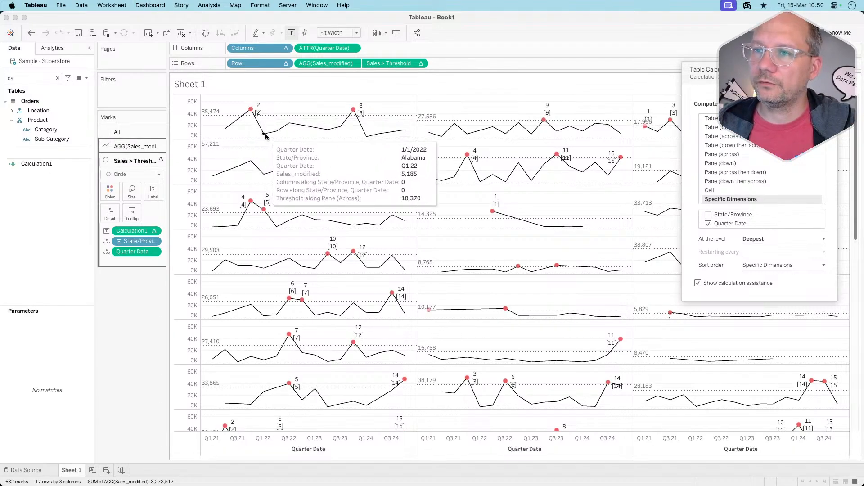
mouse_move(301, 129)
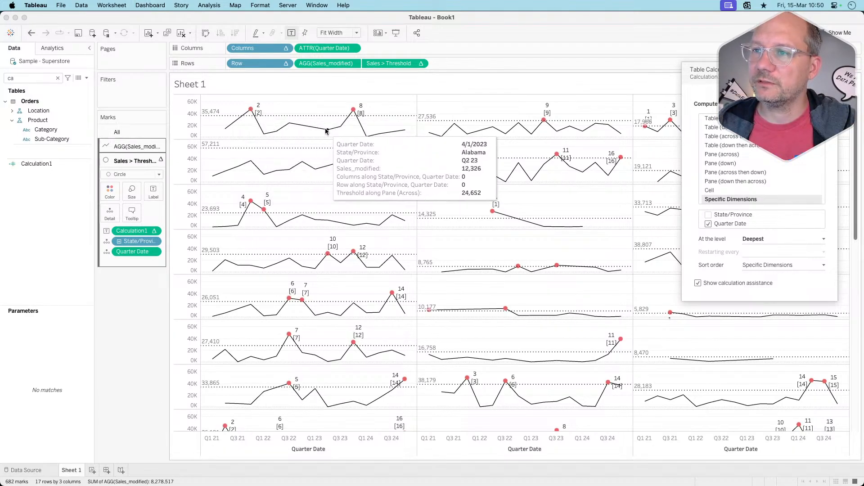
mouse_move(354, 113)
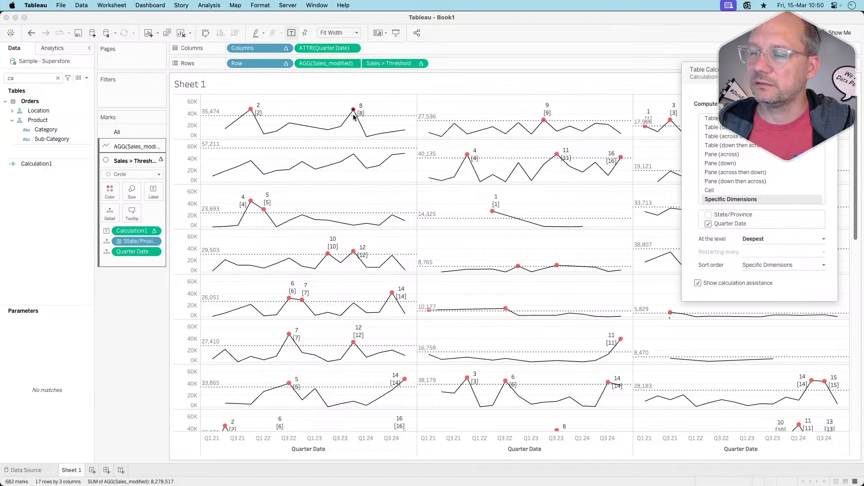
mouse_move(403, 132)
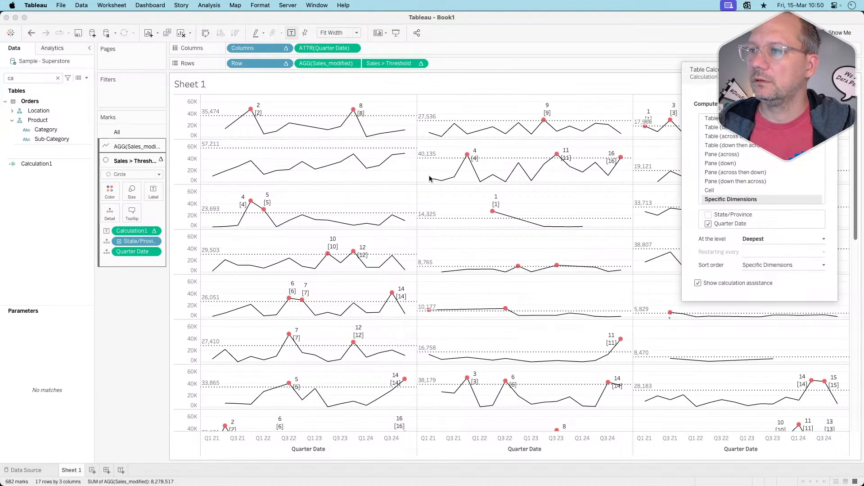
mouse_move(428, 178)
mouse_move(474, 168)
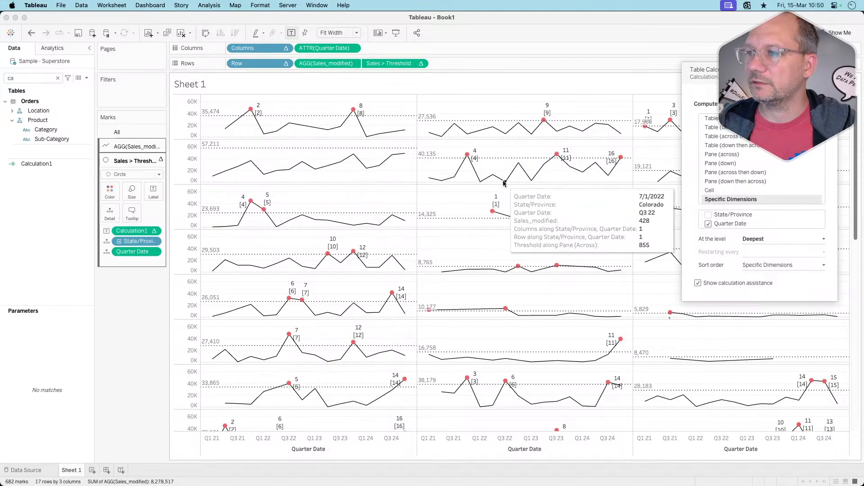
mouse_move(518, 169)
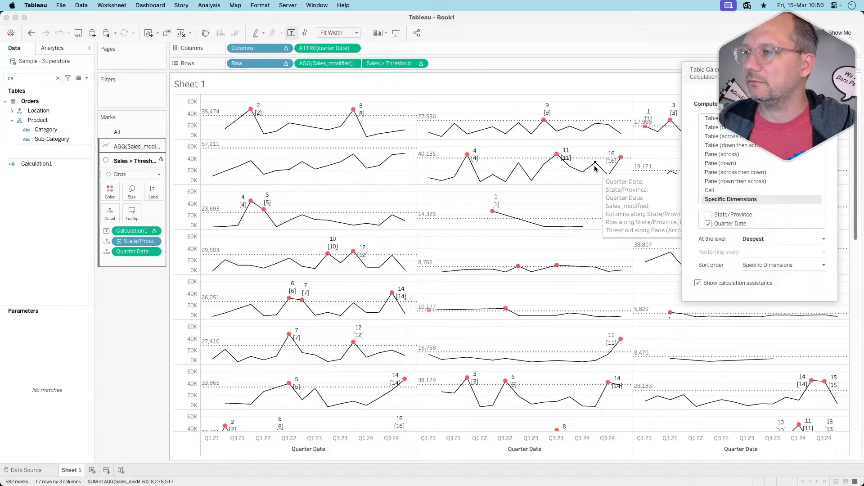
Step: Switch to Arc, review the challenge's requirement for a pale red reference band around the final point, and return to Tableau
key("super+Tab")
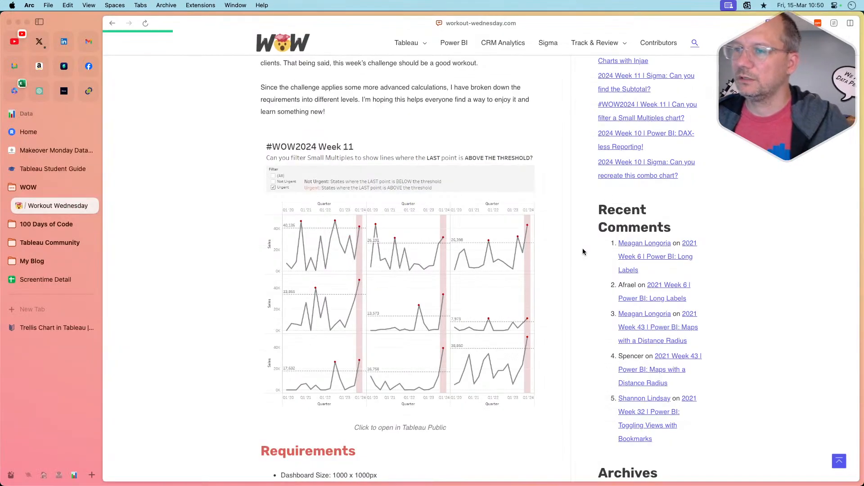
scroll(582, 250, "down", 5)
scroll(353, 382, "down", 2)
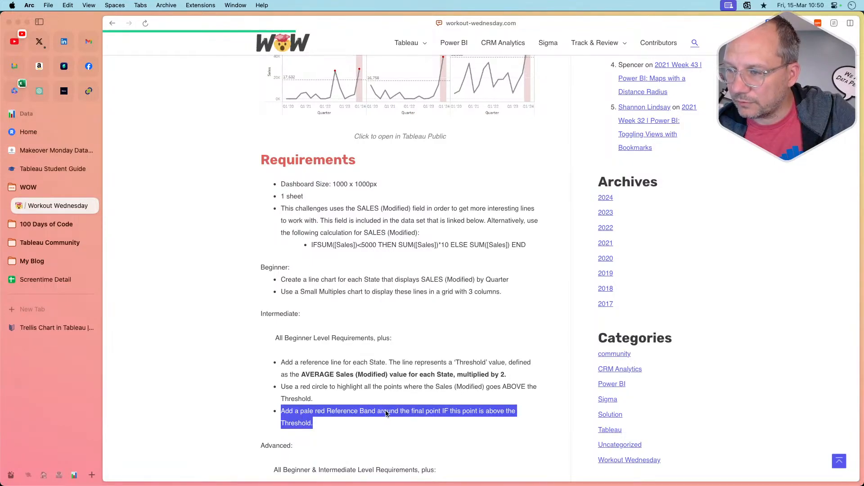
key("super+Tab")
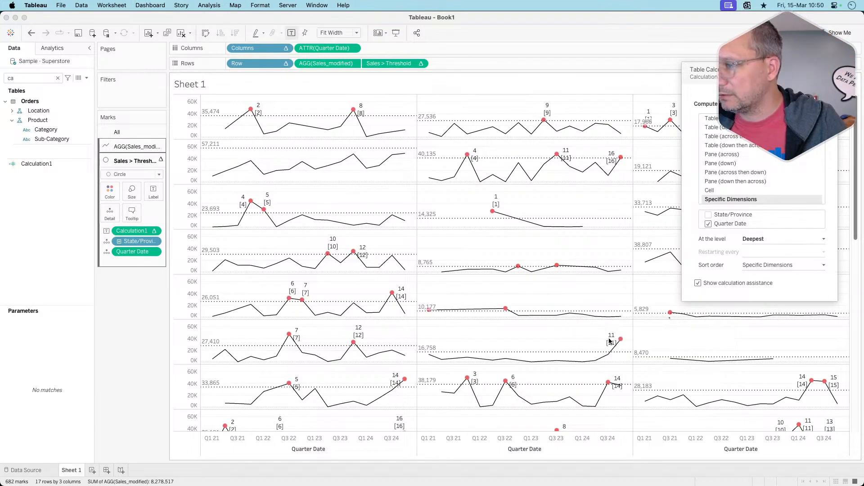
Step: Examine the index labels on the final points across all state charts, closing the table calculation settings along the way
scroll(571, 327, "down", 5)
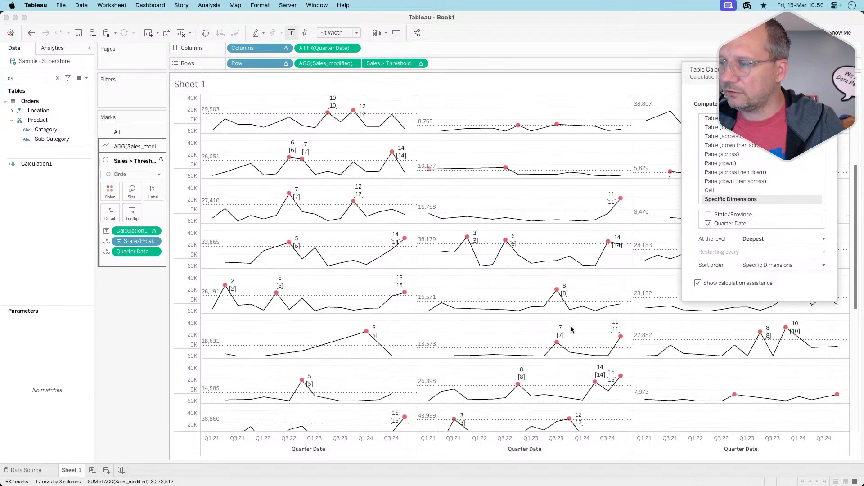
mouse_move(619, 309)
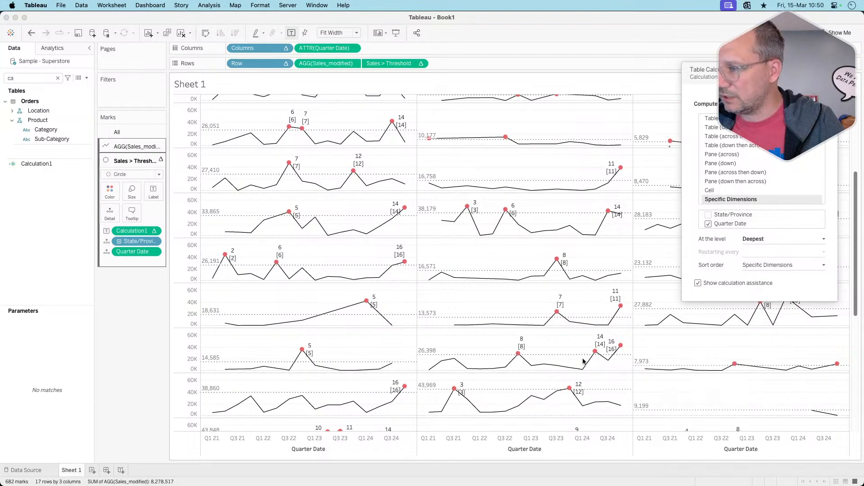
scroll(556, 367, "down", 3)
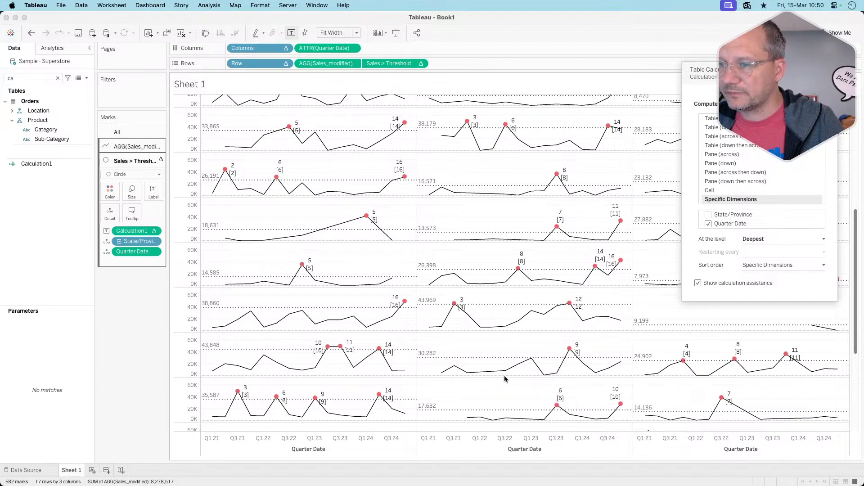
scroll(504, 379, "up", 9)
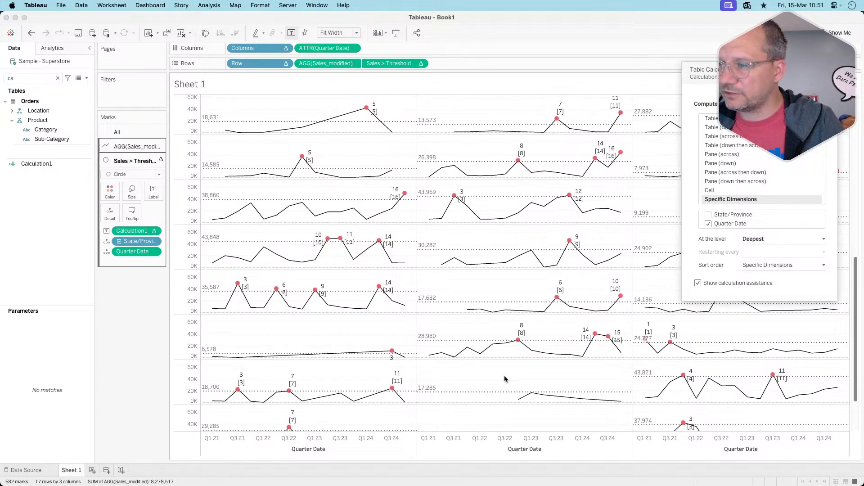
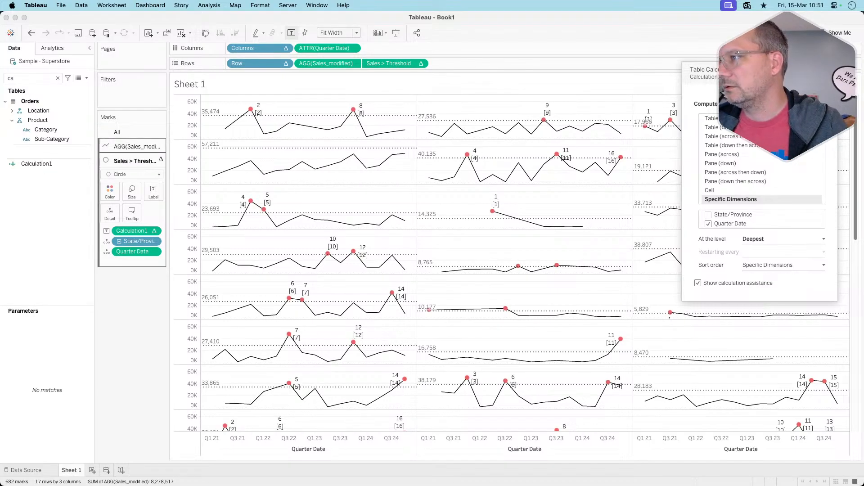
left_click(609, 227)
scroll(610, 276, "down", 10)
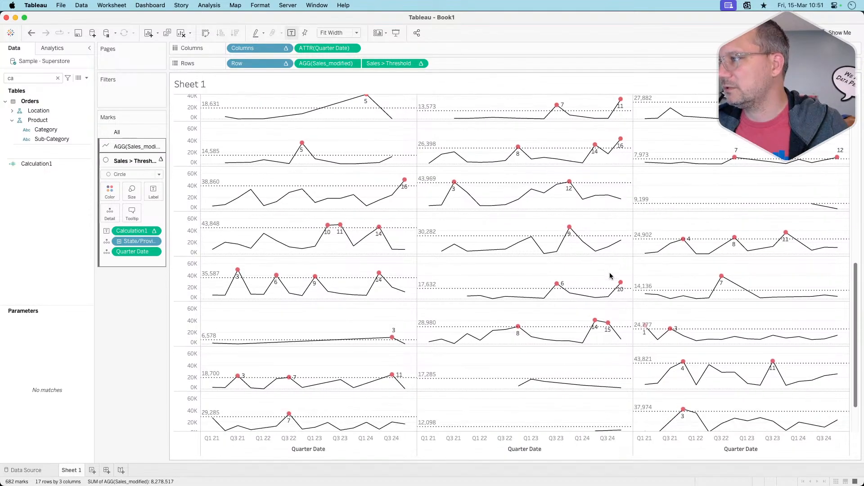
scroll(610, 275, "down", 3)
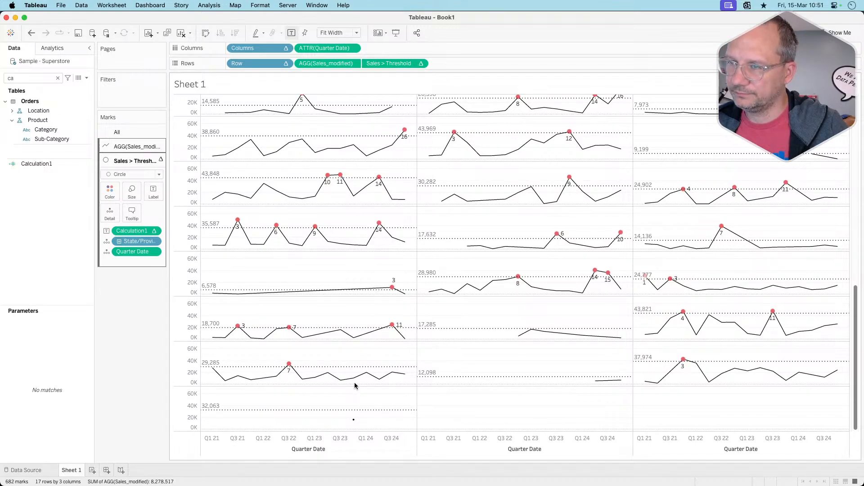
scroll(355, 385, "up", 6)
Step: Switch back to Arc to recheck the reference band requirement
key("super+Tab")
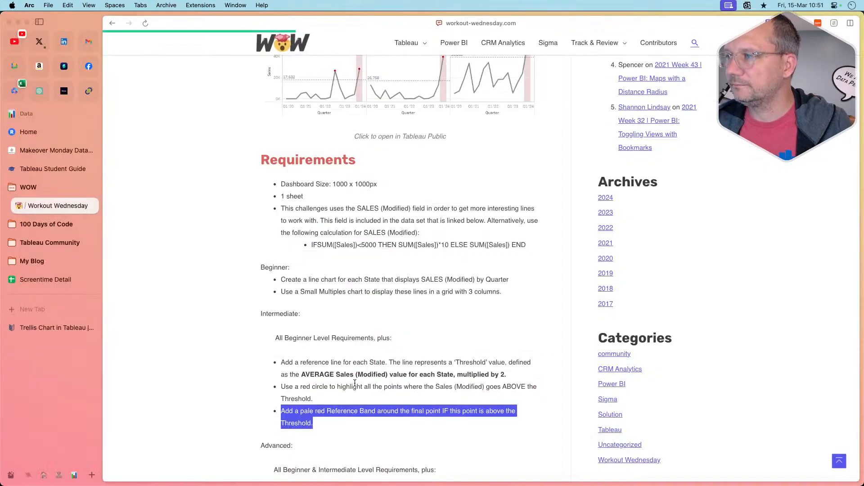
Step: Switch to Tableau and rename the index() calculated field Calculation1 as "Quarter count"
key("super+Tab")
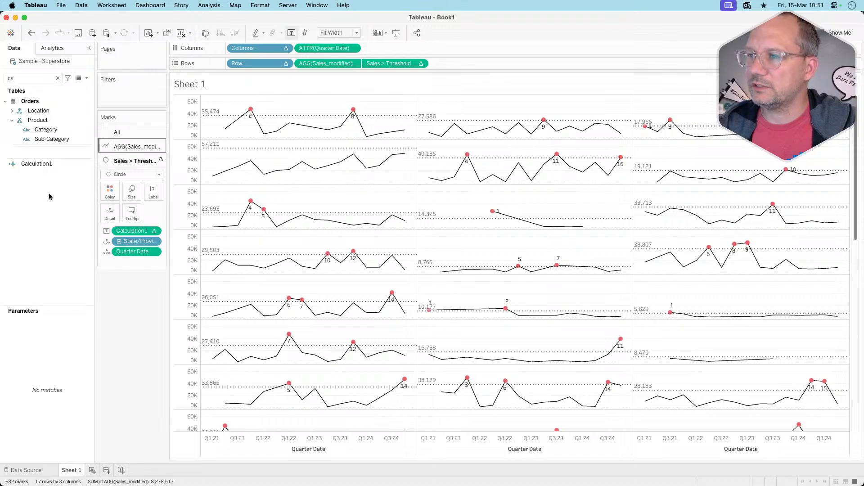
left_click(47, 165)
right_click(48, 165)
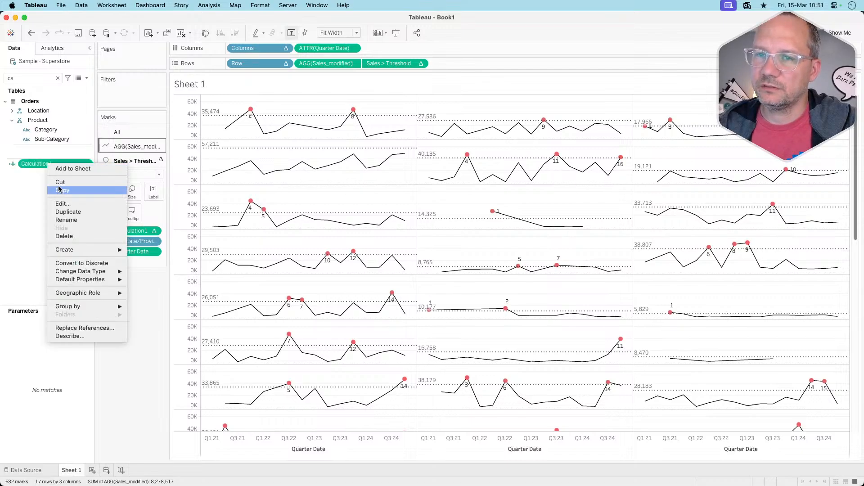
left_click(63, 204)
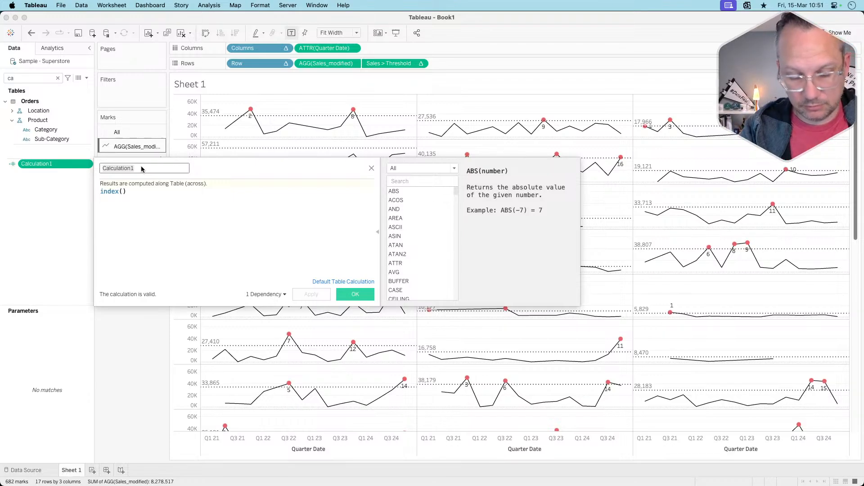
type("Quarters")
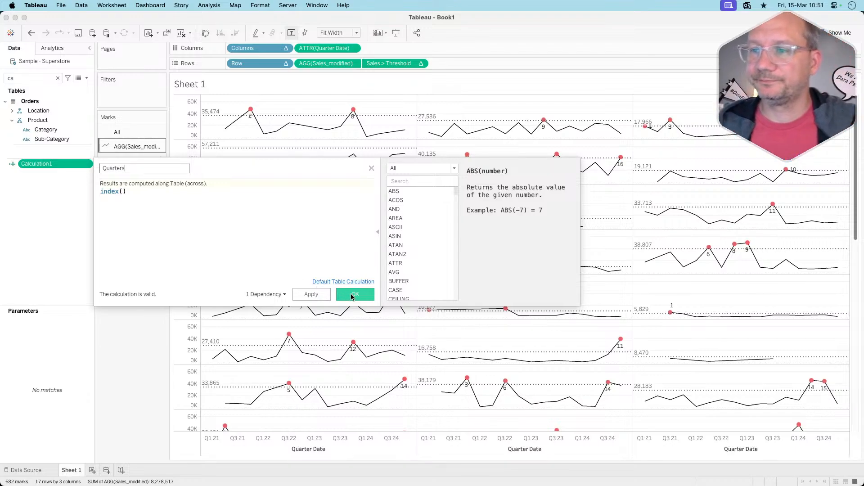
type(" cou")
key("BackSpace")
key("BackSpace")
key("BackSpace")
key("BackSpace")
key("BackSpace")
type("count")
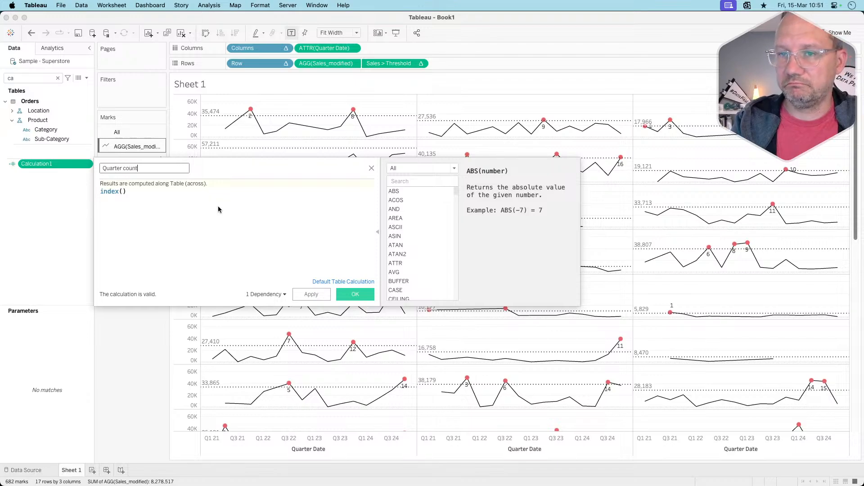
left_click(355, 294)
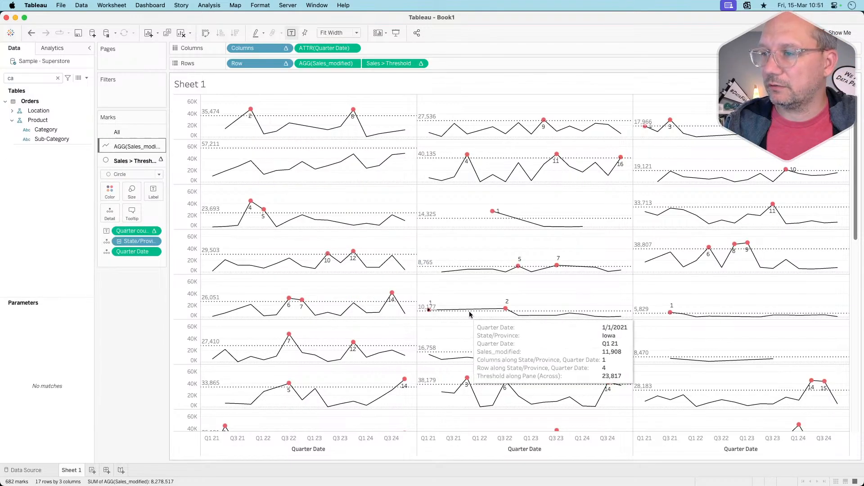
Step: Filter the field list by "qu" and create a calculated field named "total quarters" with the formula size()
double_click(29, 80)
type("qu")
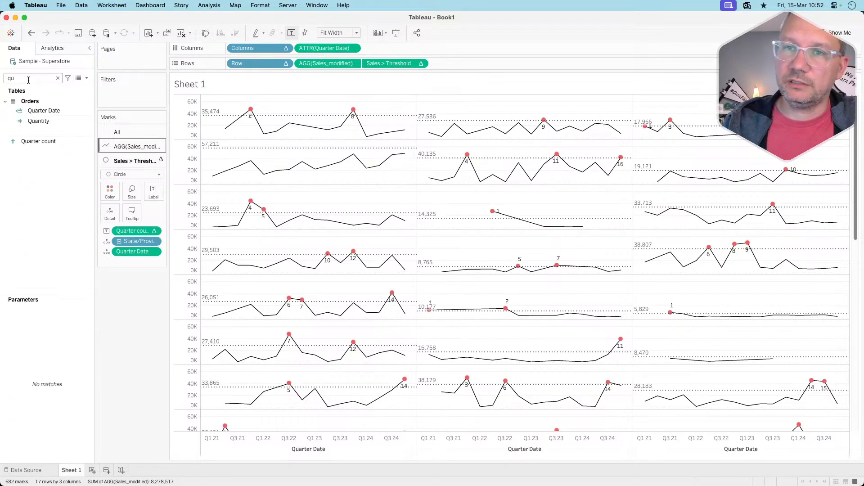
left_click(86, 78)
left_click(81, 87)
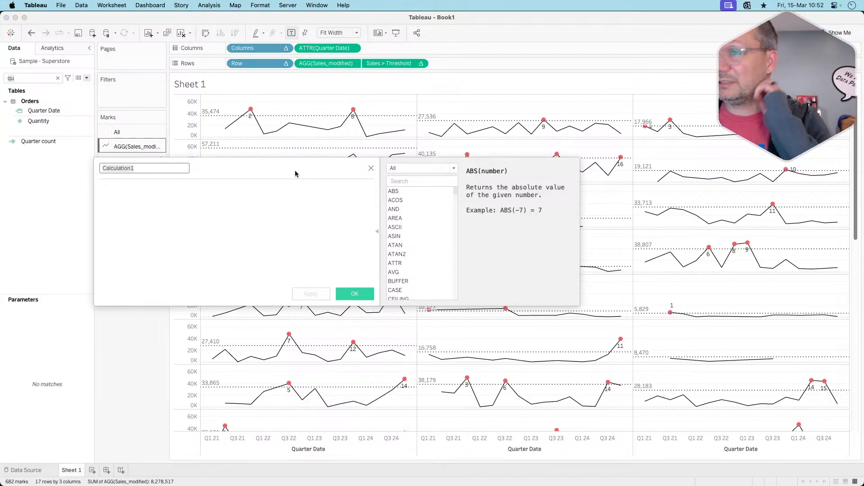
left_click(161, 189)
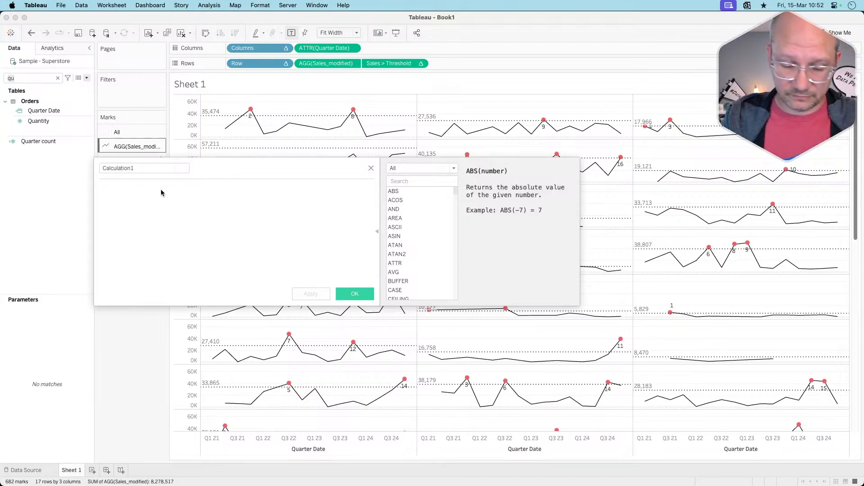
type("size()")
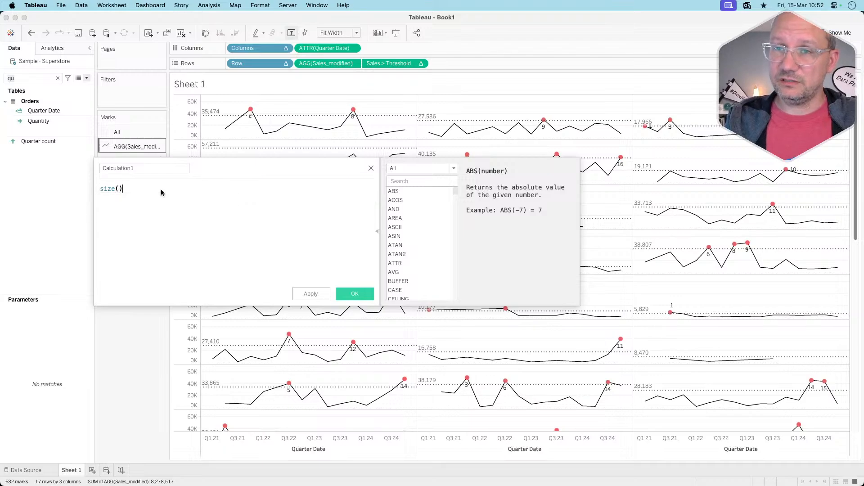
double_click(147, 168)
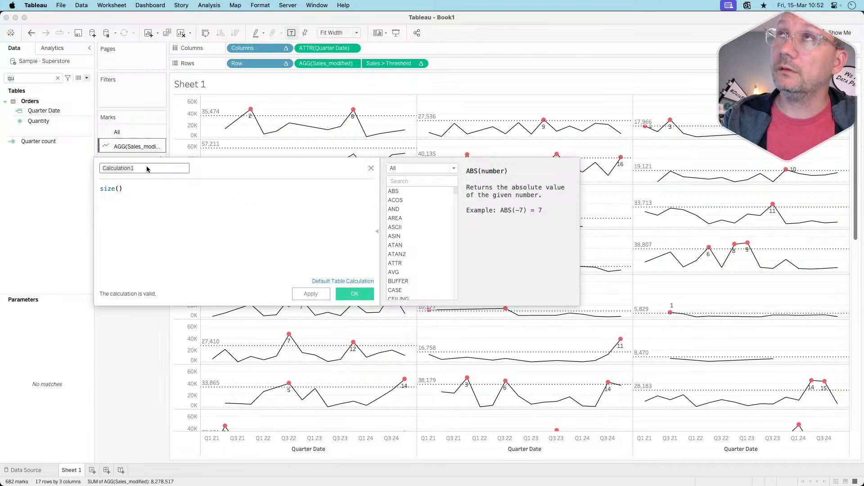
type("total quarters")
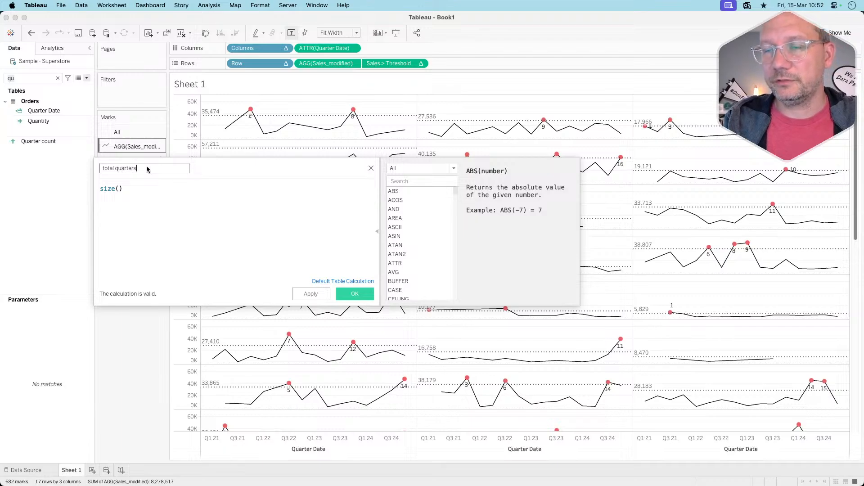
left_click(348, 297)
Step: Add total quarters to the circle marks' label and compute it using Quarter Date, checking Quarter count's table calculation settings for reference
left_click_drag(37, 151, 158, 194)
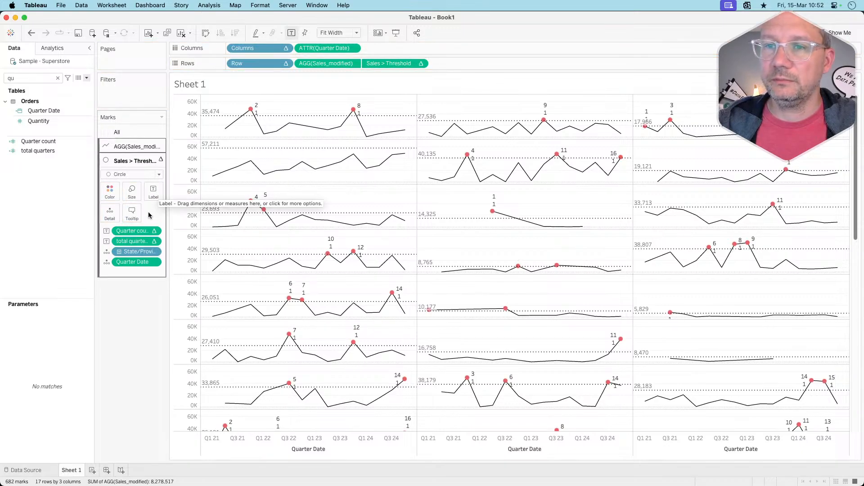
left_click(154, 241)
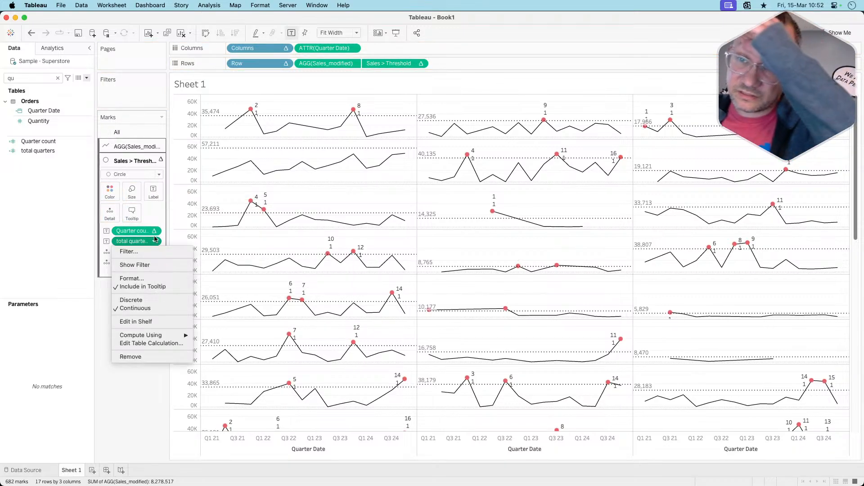
left_click(153, 232)
left_click(153, 233)
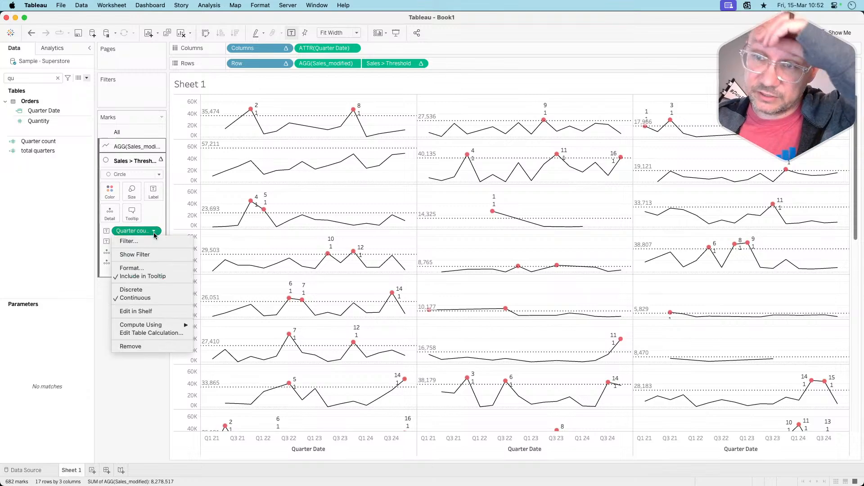
left_click(153, 333)
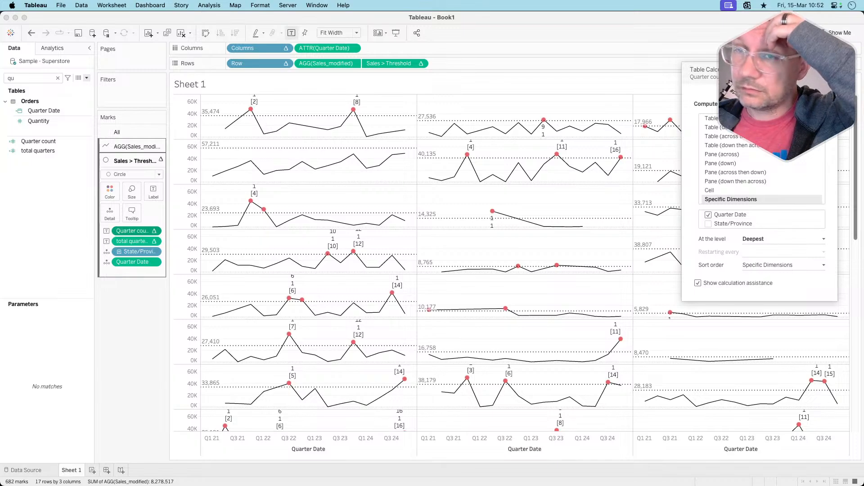
left_click(832, 70)
left_click(154, 241)
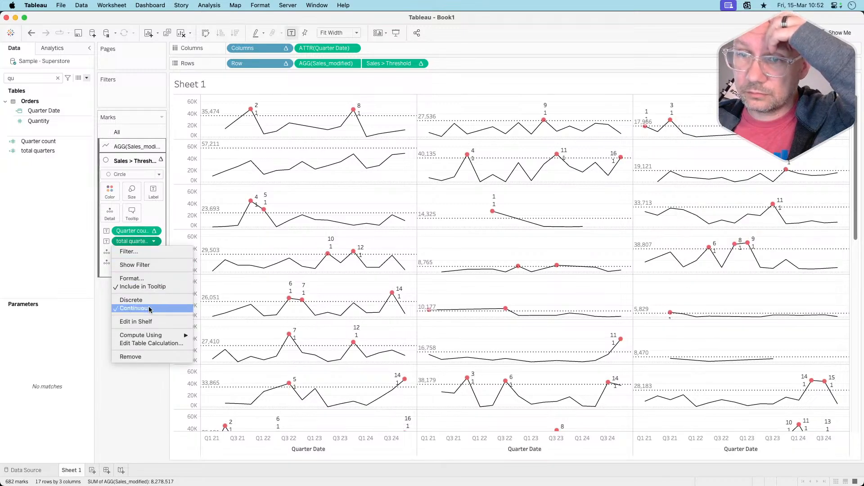
mouse_move(153, 336)
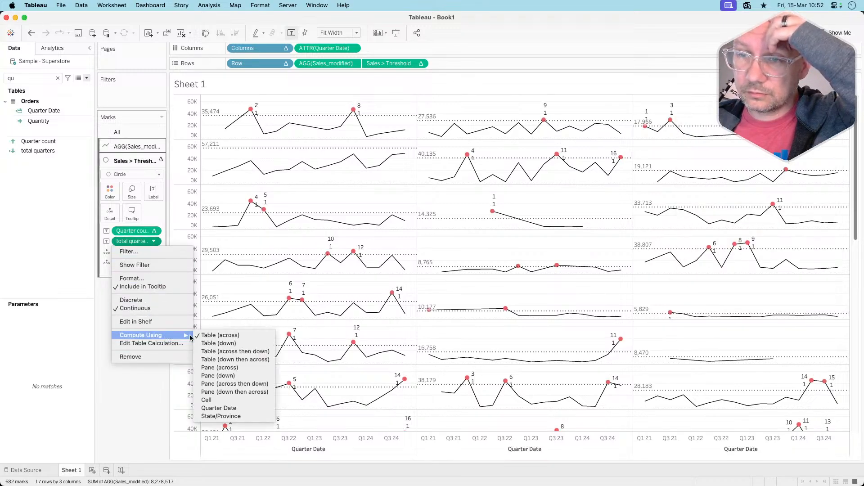
left_click(220, 409)
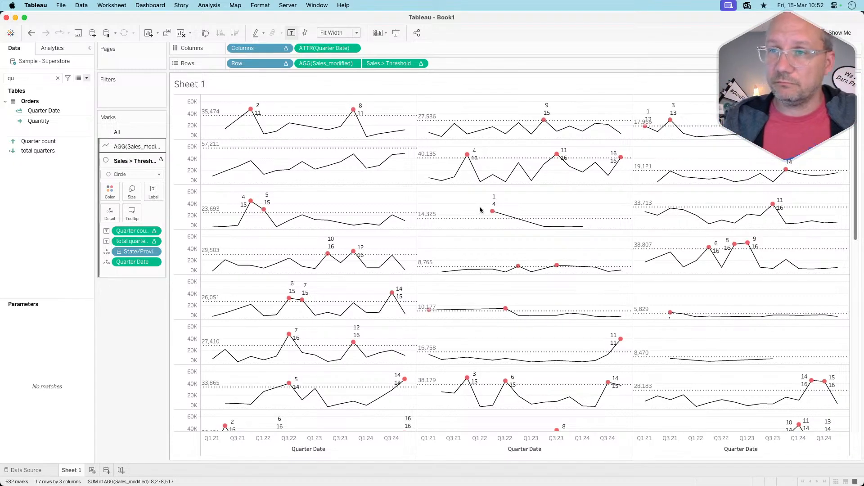
mouse_move(262, 106)
mouse_move(360, 113)
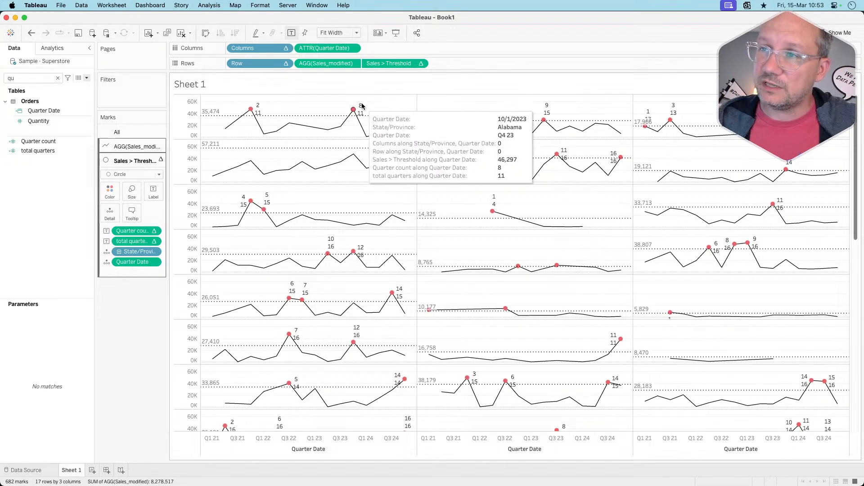
mouse_move(628, 163)
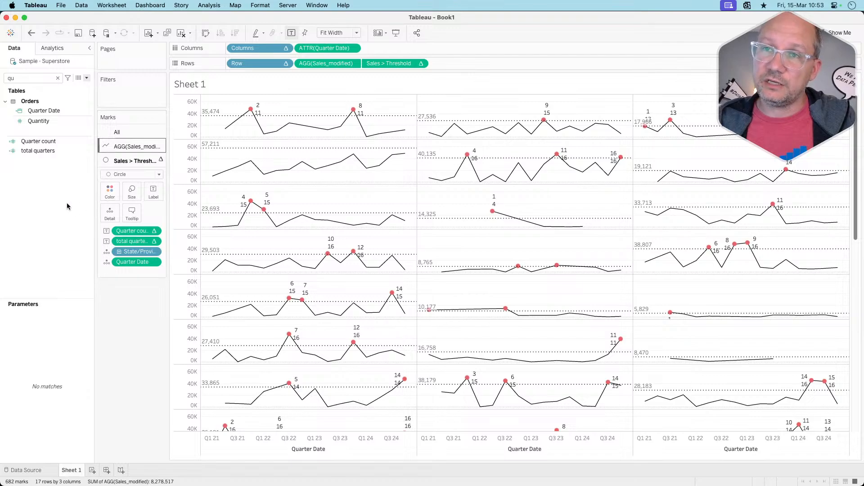
left_click(86, 78)
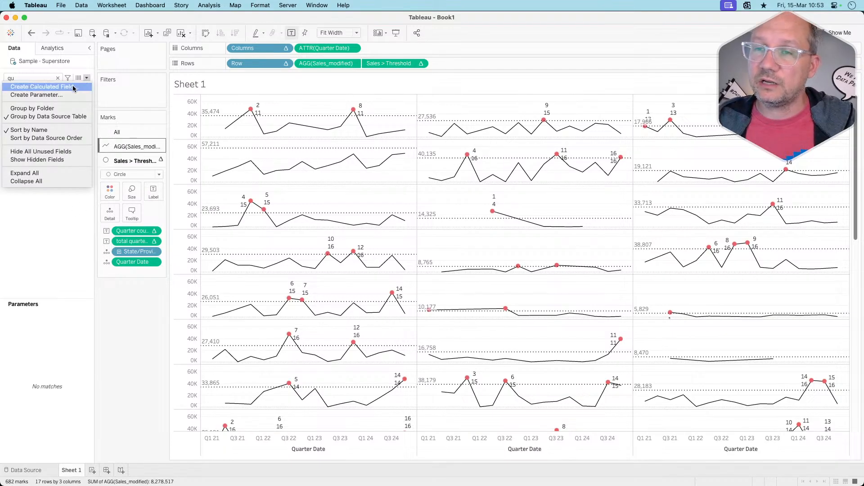
left_click(73, 87)
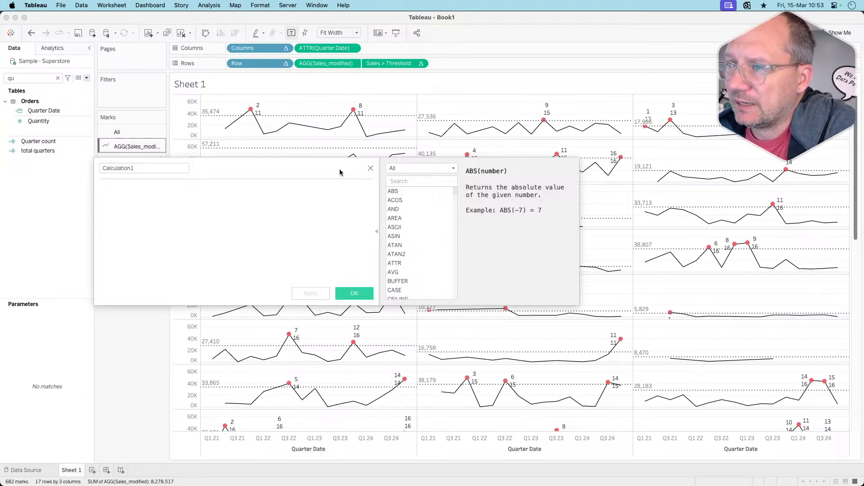
left_click(370, 169)
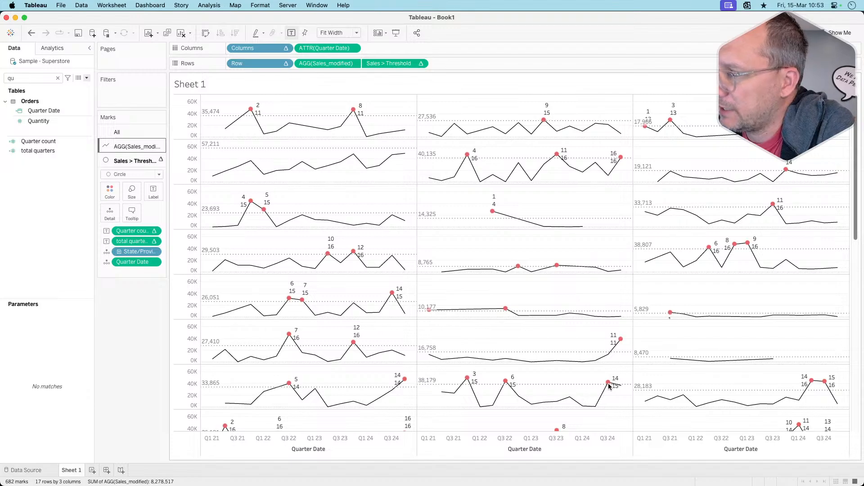
Step: Start a new calculated field with an if condition testing that [Quarter count] equals [total quarters]
left_click(87, 78)
left_click(75, 89)
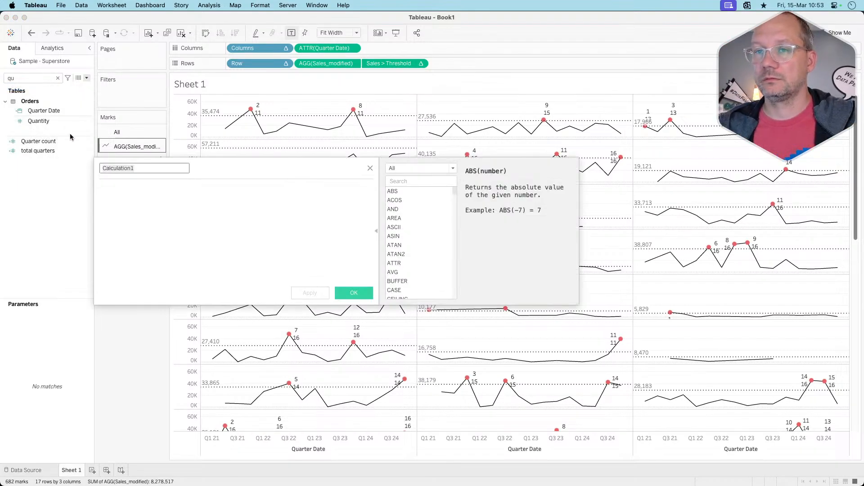
left_click(182, 196)
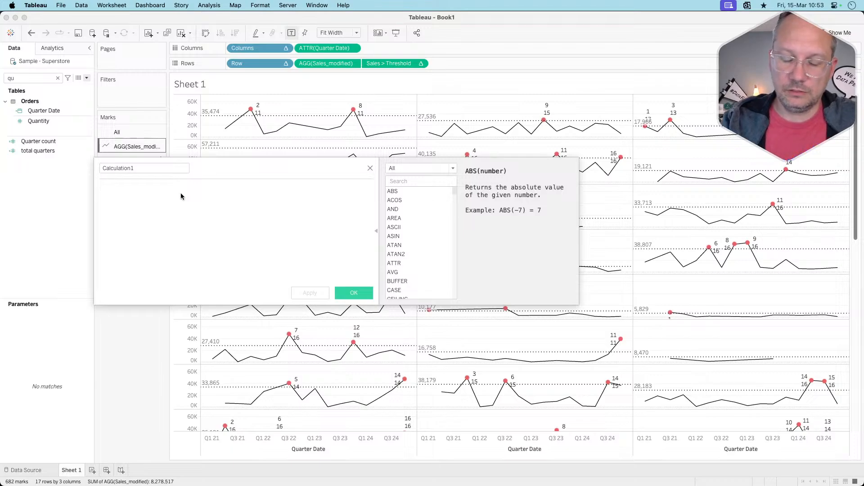
type("if")
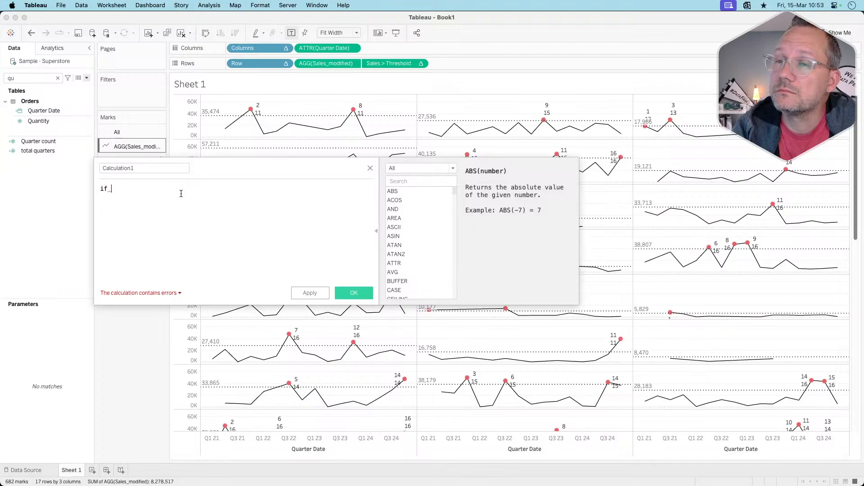
type("quart")
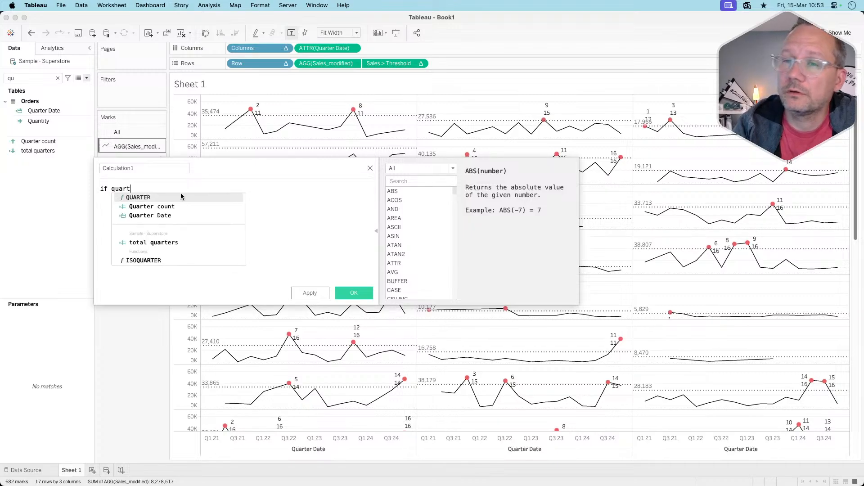
key("Down")
key("Return")
type("=")
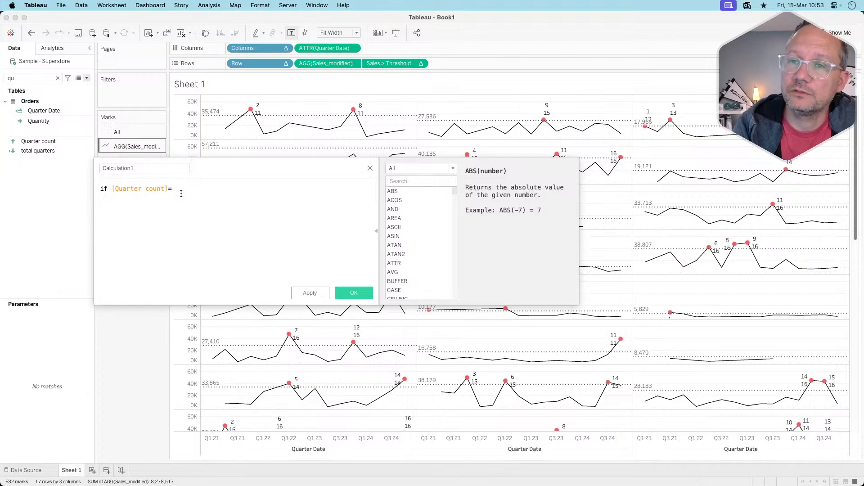
type("tota")
key("Down")
key("Return")
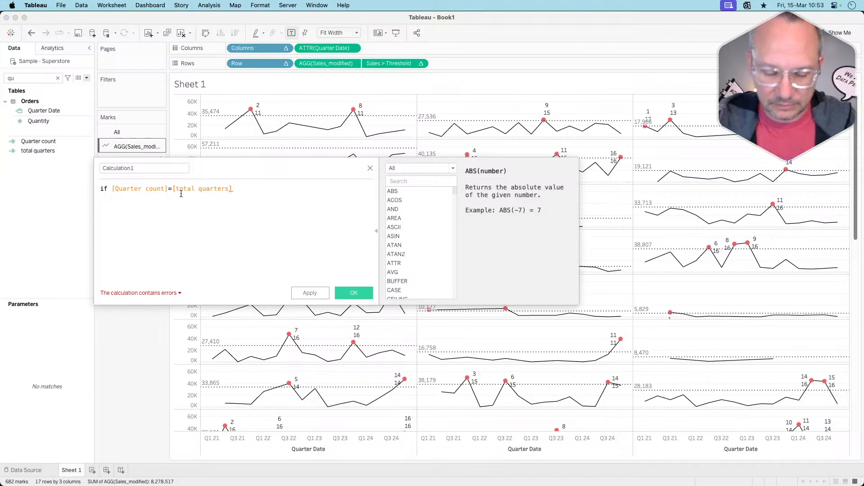
Step: Extend the calculation's if condition with AND [Sales_modified]>[Threshold]
type("AND")
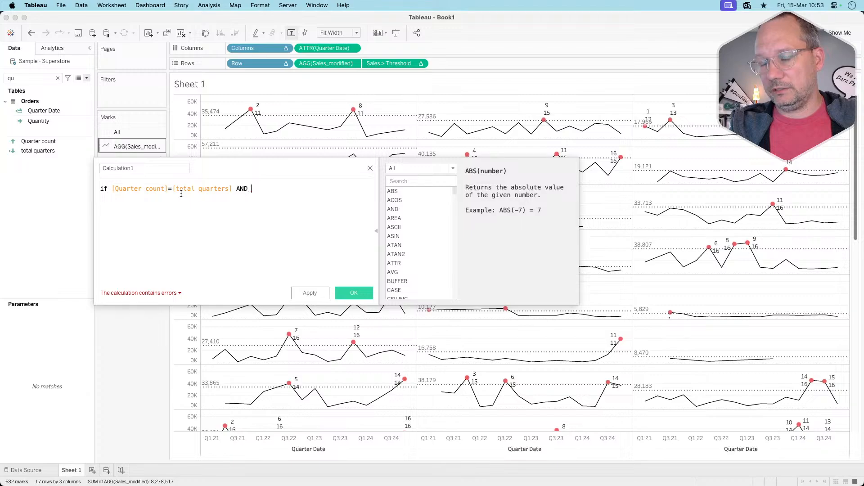
type("sal")
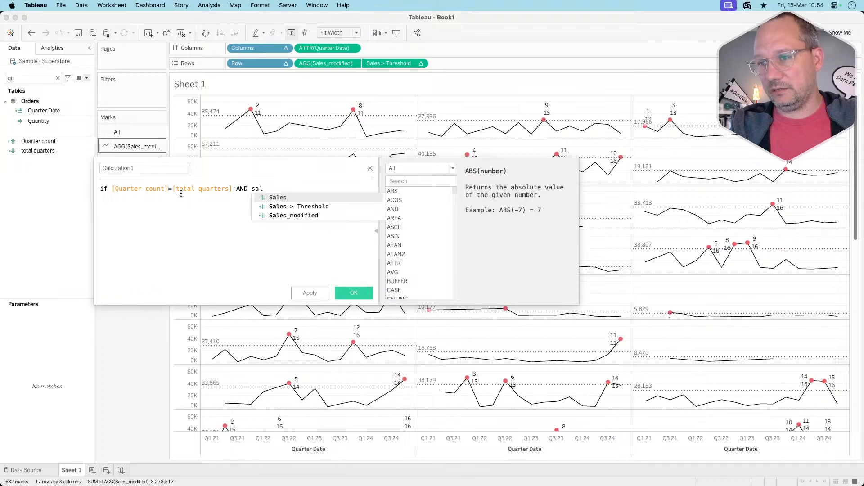
key("Return")
type(">")
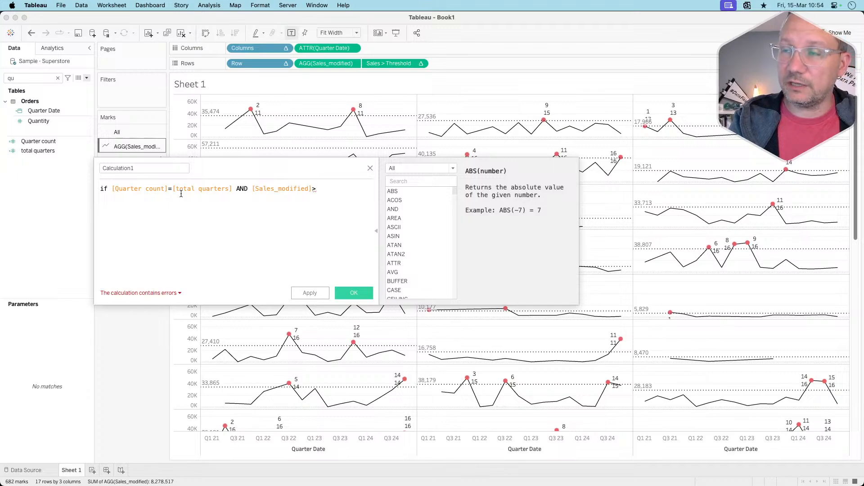
type("thre")
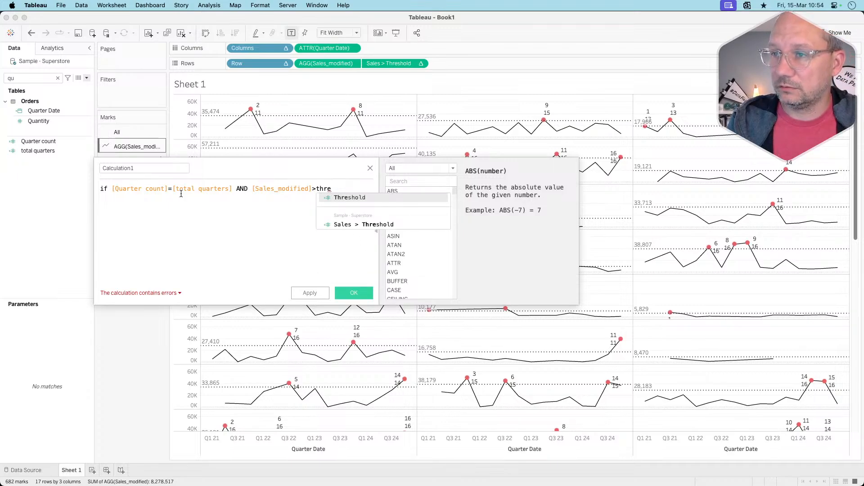
key("Return")
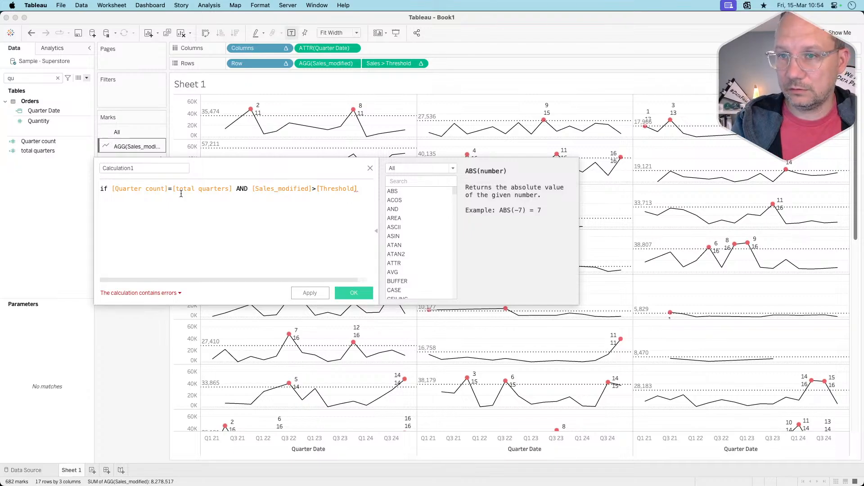
Step: Add a then clause on a new line after the calculation's if condition
left_click(112, 189)
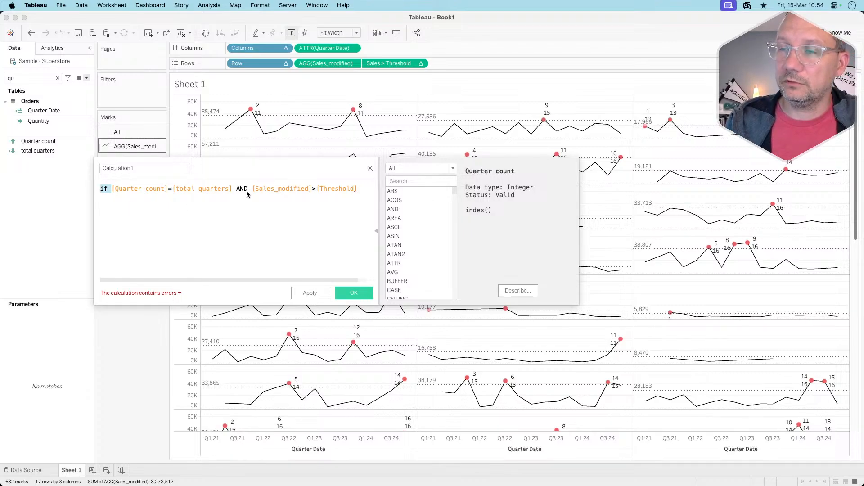
left_click(367, 191)
key("Return")
type("then")
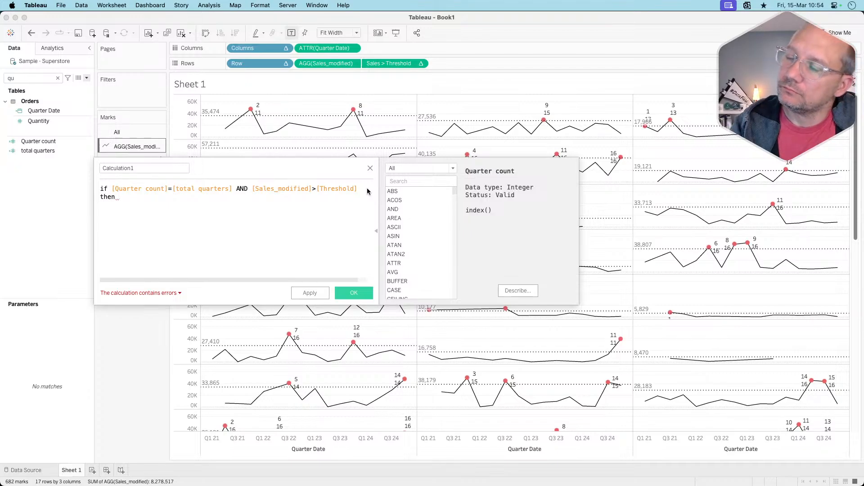
Step: Switch to the Arc browser and open the challenge's Tableau Public dashboard in split view, with the sidebar hidden
key("super+Tab")
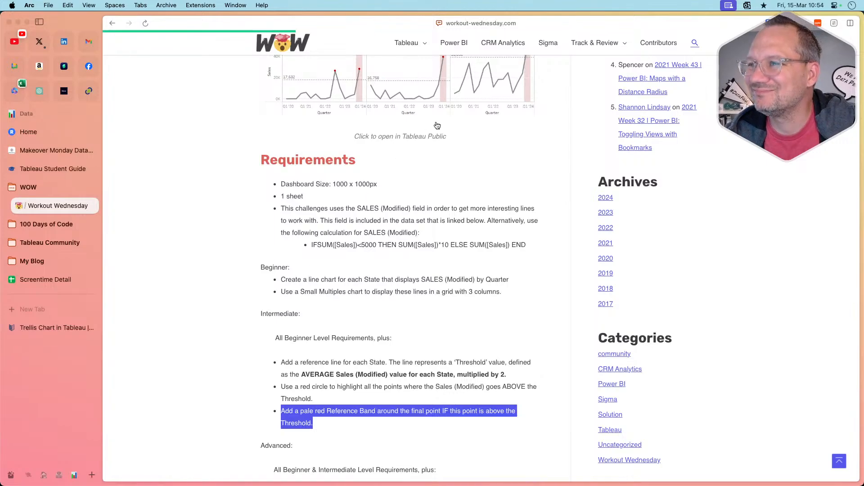
right_click(442, 101)
left_click(452, 117)
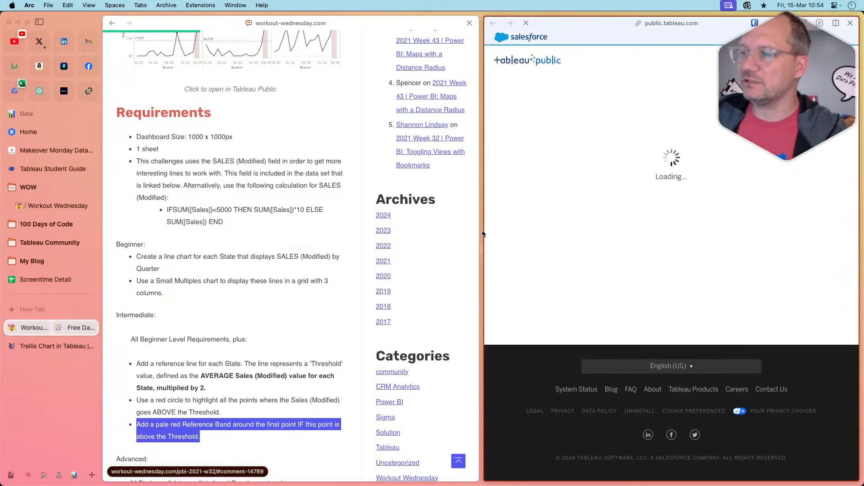
left_click(39, 22)
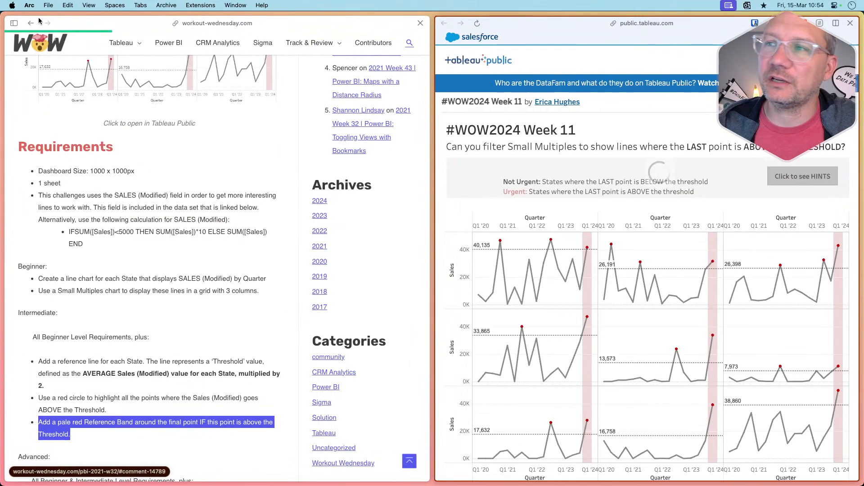
Step: Examine the pale red reference band around the final quarter in the #WOW2024 Week 11 dashboard
left_click(587, 295)
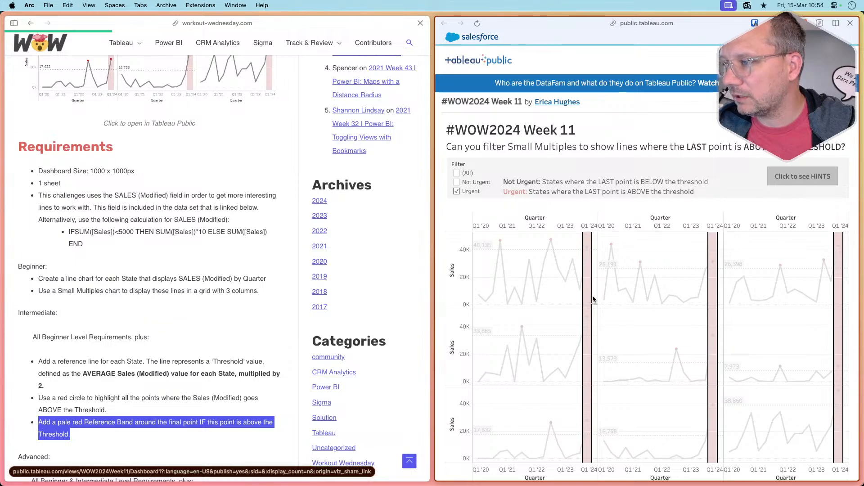
scroll(585, 300, "down", 2)
scroll(584, 298, "down", 1)
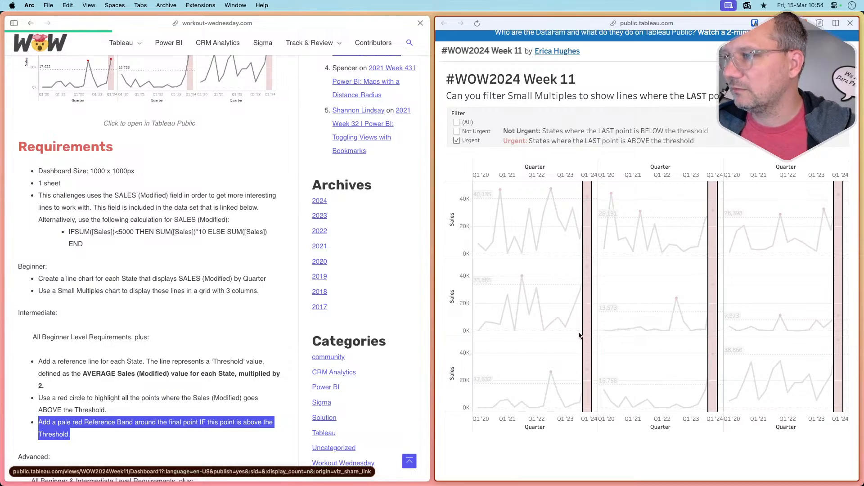
scroll(579, 336, "down", 3)
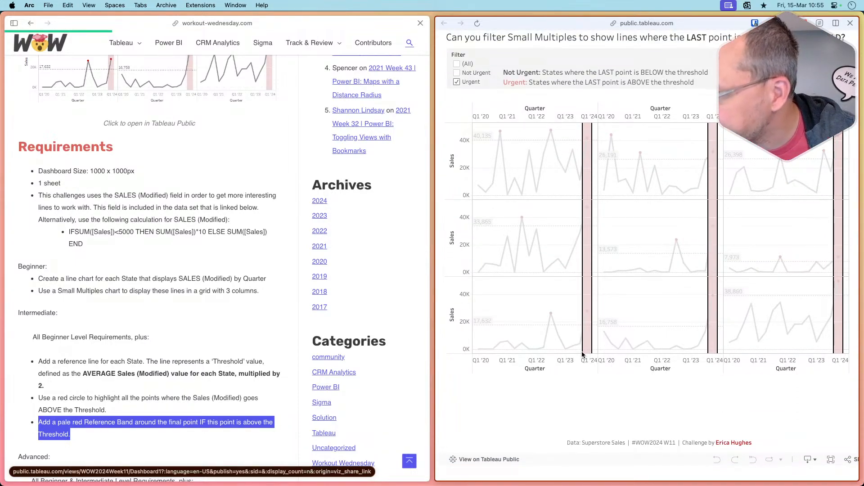
Step: Switch back to Tableau and finish the calculation by returning [Order Date] after then and closing it with end
key("super+Tab")
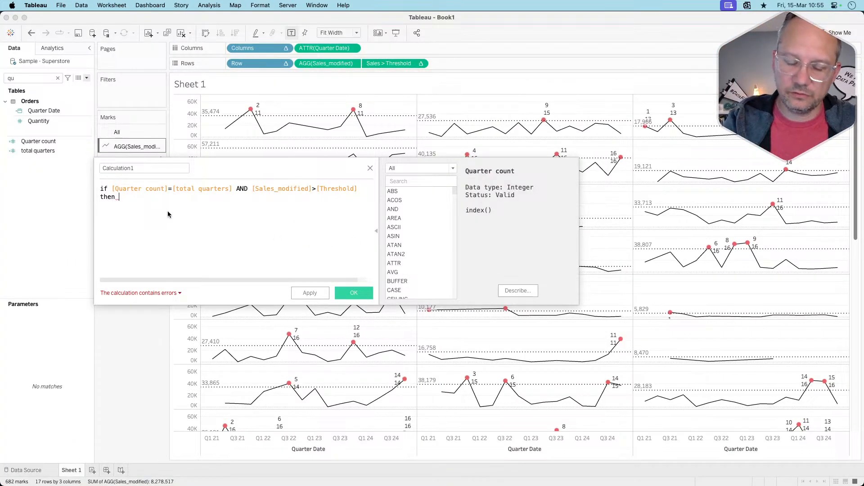
type("order")
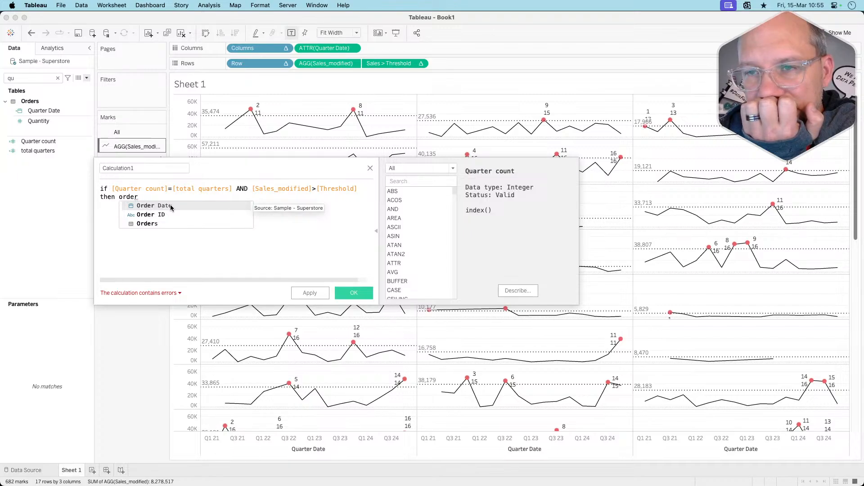
left_click(170, 205)
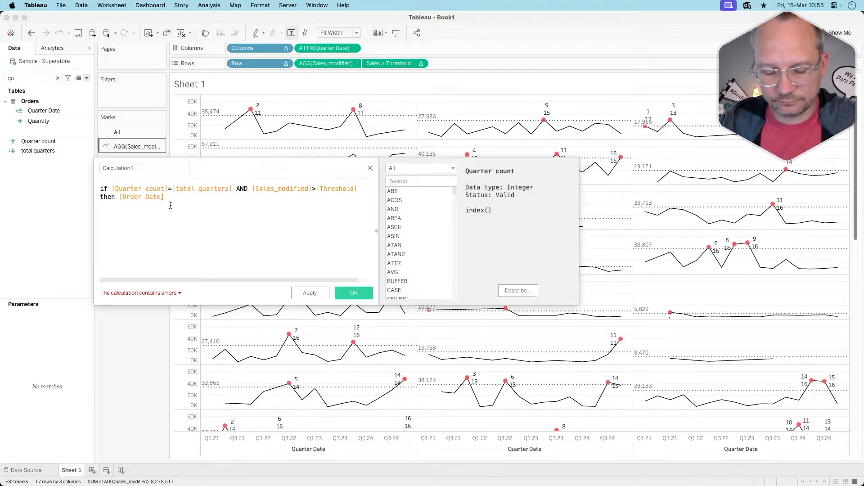
type("end")
left_click(169, 229)
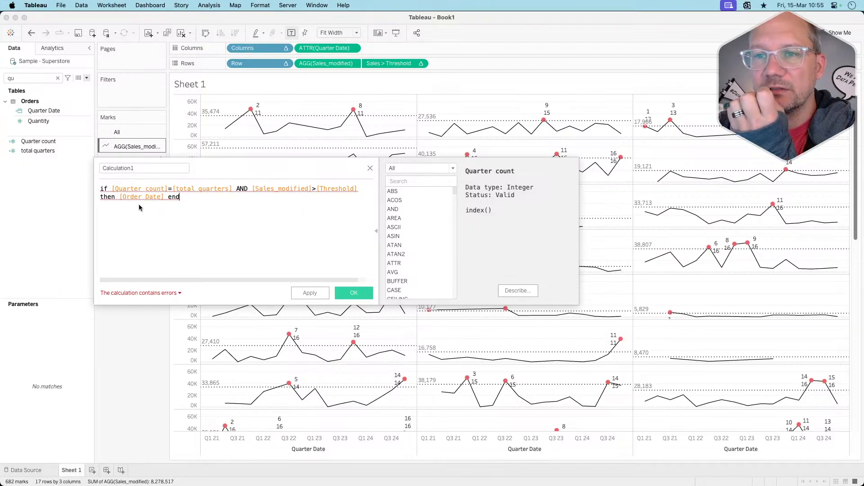
Step: Check the fields in the invalid if expression and wrap [Order Date] in min()
left_click(118, 196)
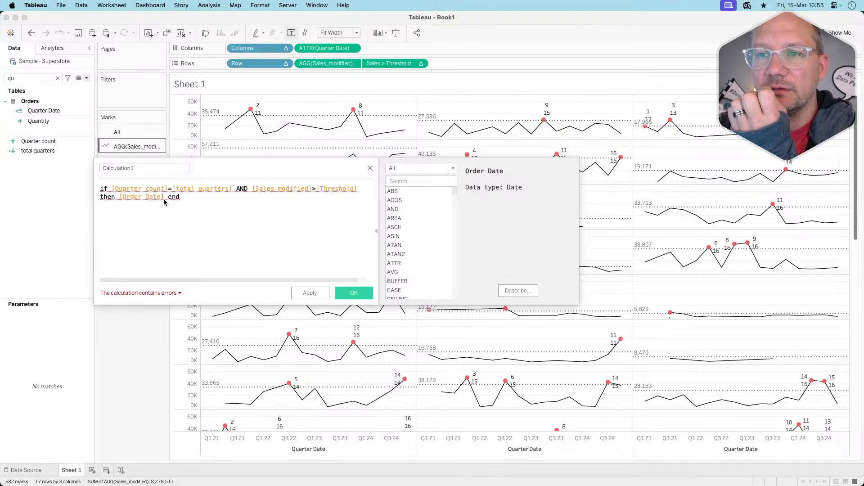
left_click_drag(164, 199, 120, 200)
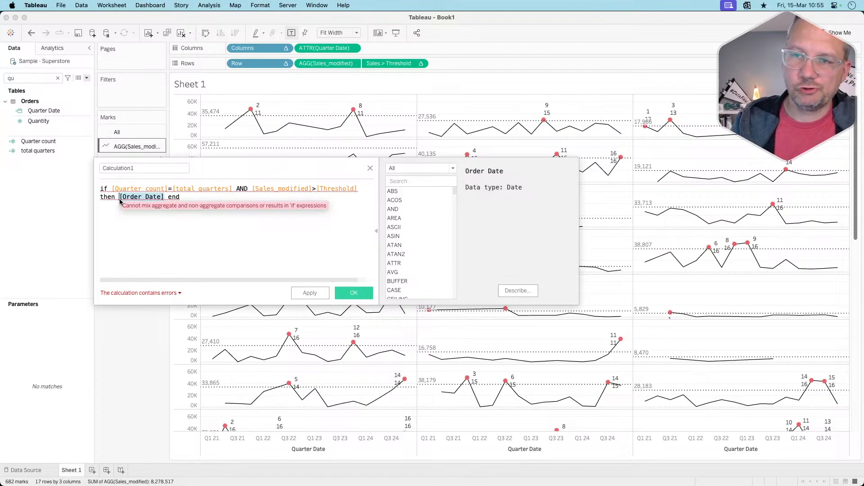
left_click(120, 201)
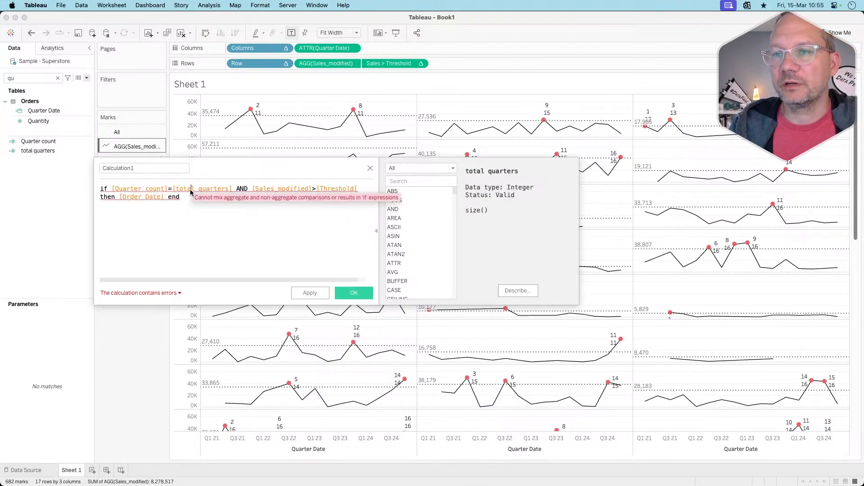
left_click(320, 189)
left_click(120, 201)
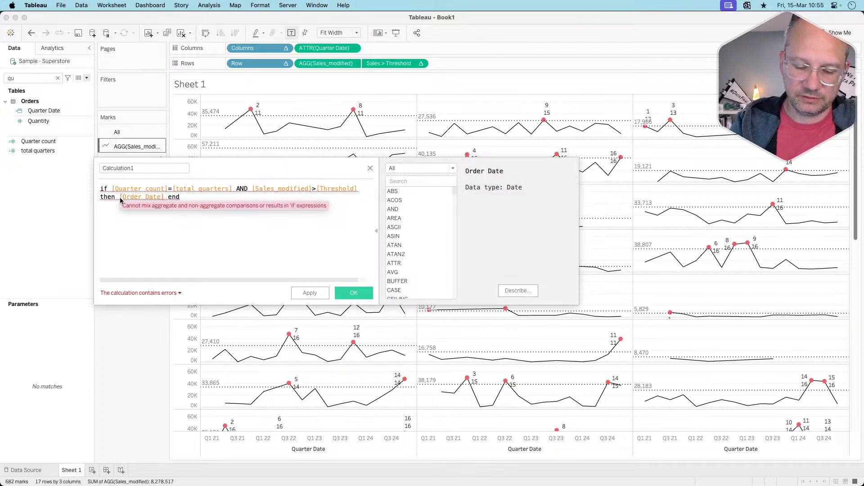
type("min(")
left_click(182, 198)
type(")")
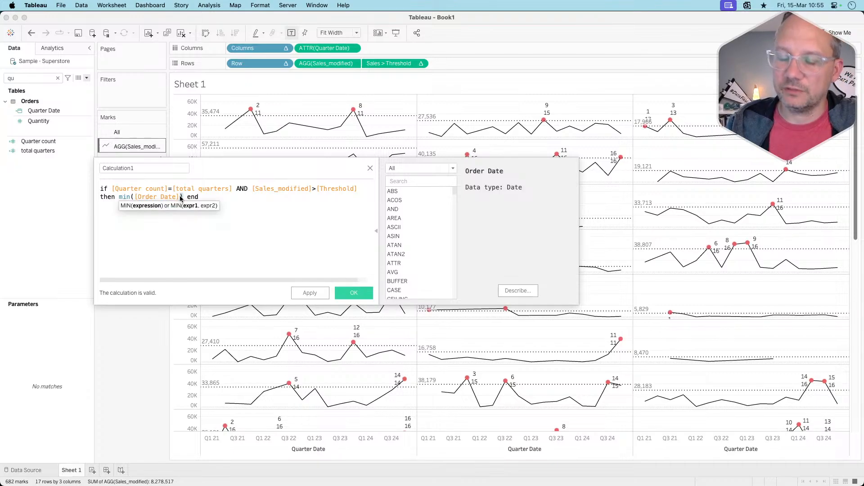
Step: Change the aggregation so the calculation returns max([Order Date]) and save the calculated field
key("BackSpace")
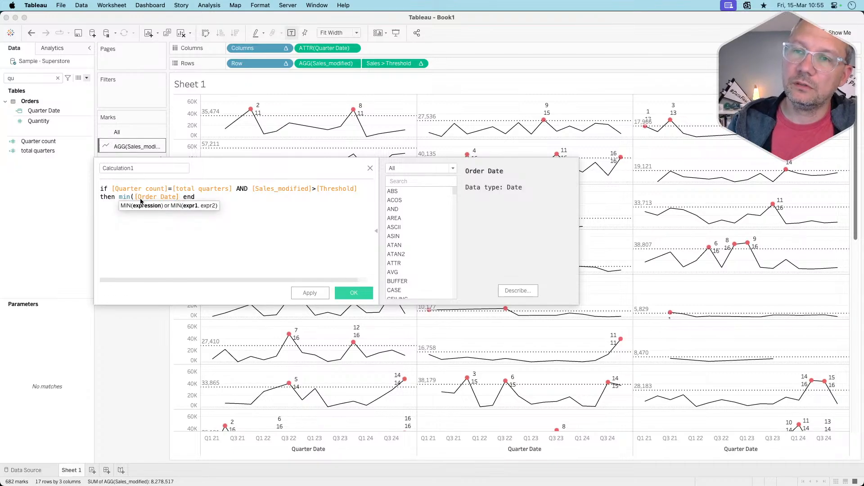
double_click(123, 197)
type("max")
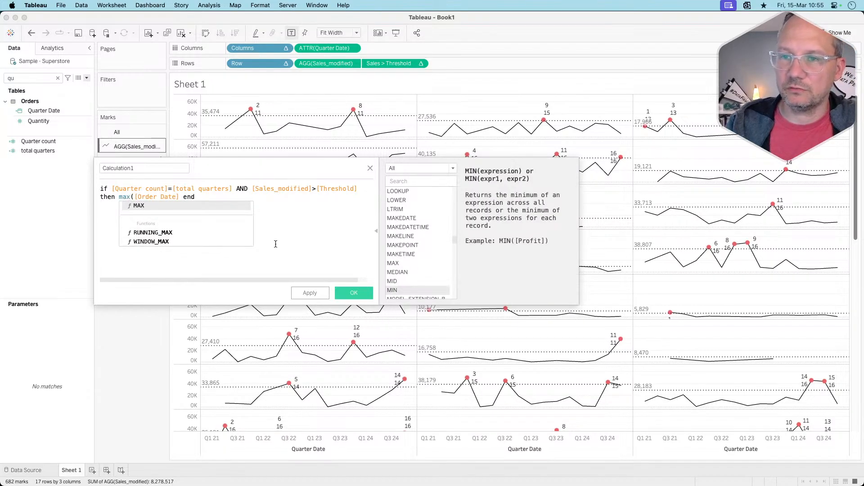
left_click(276, 244)
left_click(182, 196)
type(")")
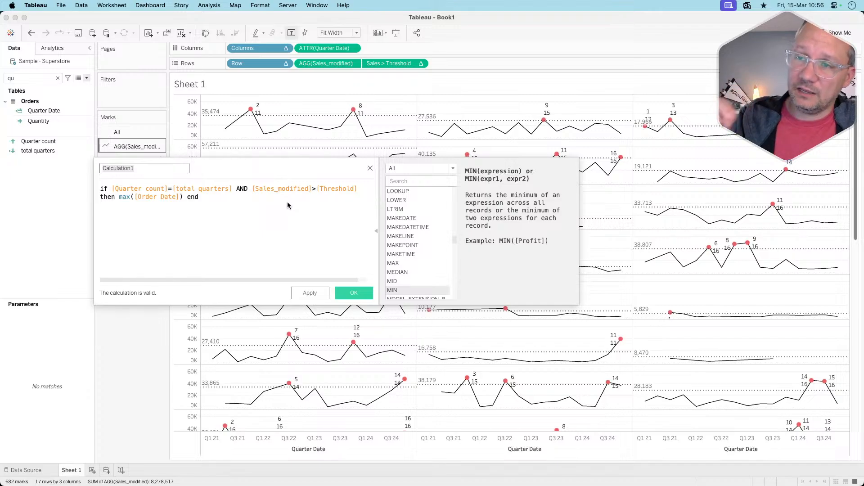
mouse_move(623, 341)
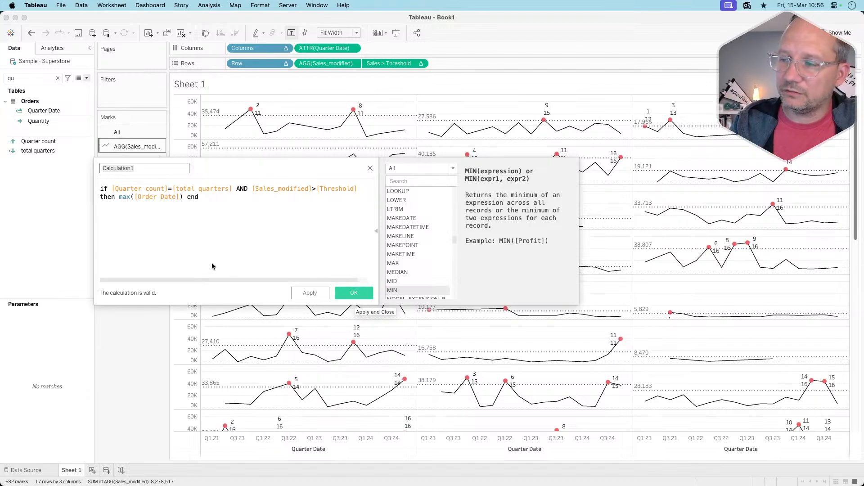
left_click(352, 294)
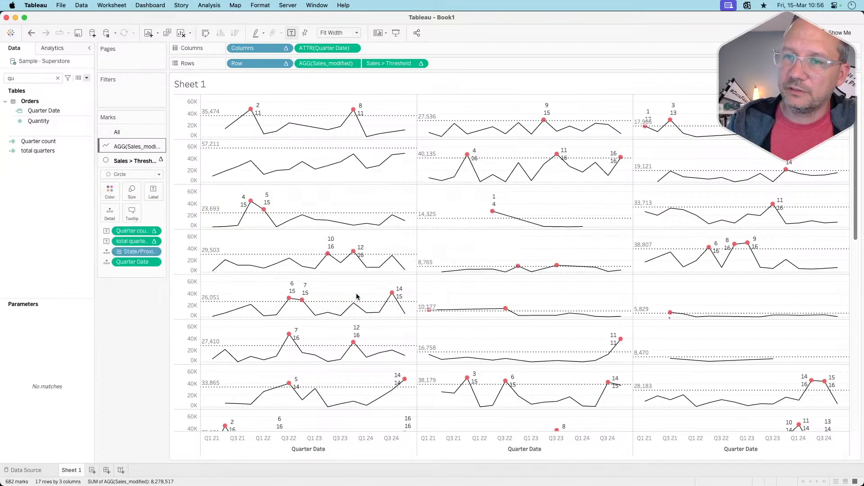
Step: Clear the field search, rename Calculation1 as "Ref Band test" and add it to the detail of the Sales > Threshold circle marks
left_click(57, 78)
scroll(53, 288, "down", 3)
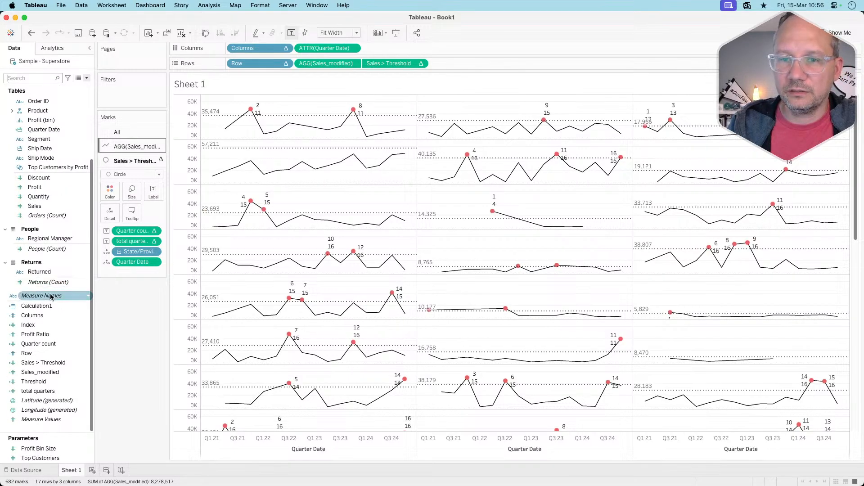
right_click(44, 308)
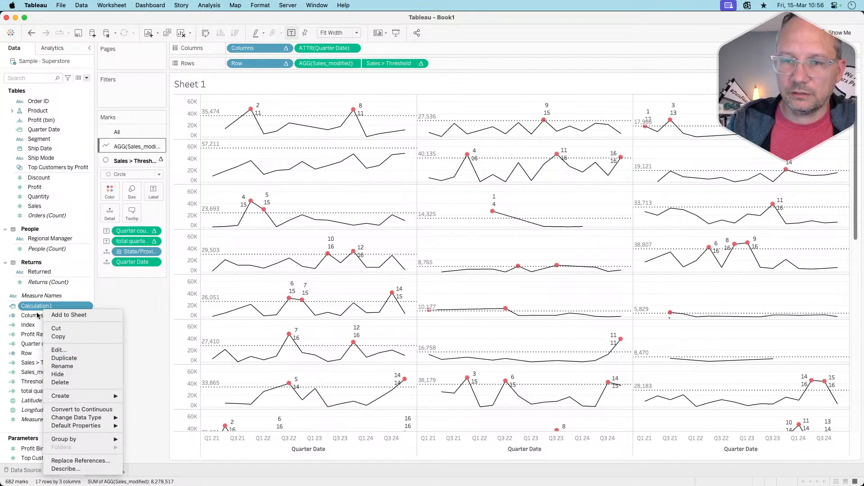
left_click(68, 366)
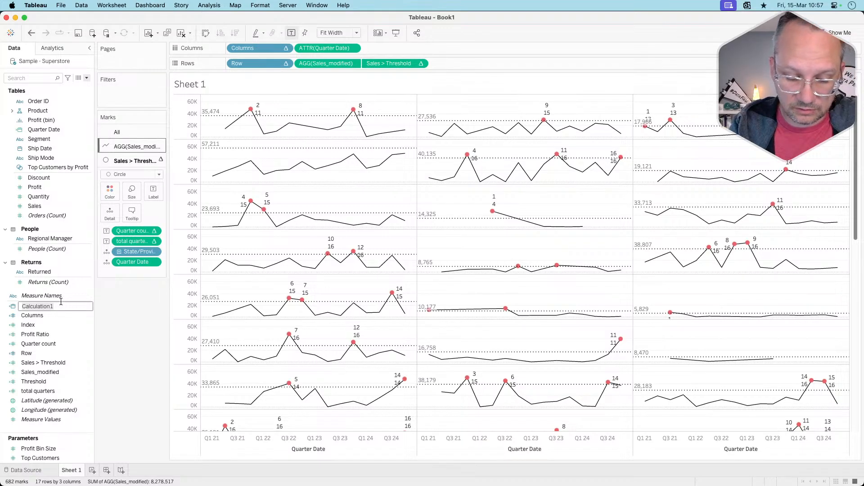
type("Ref Band test")
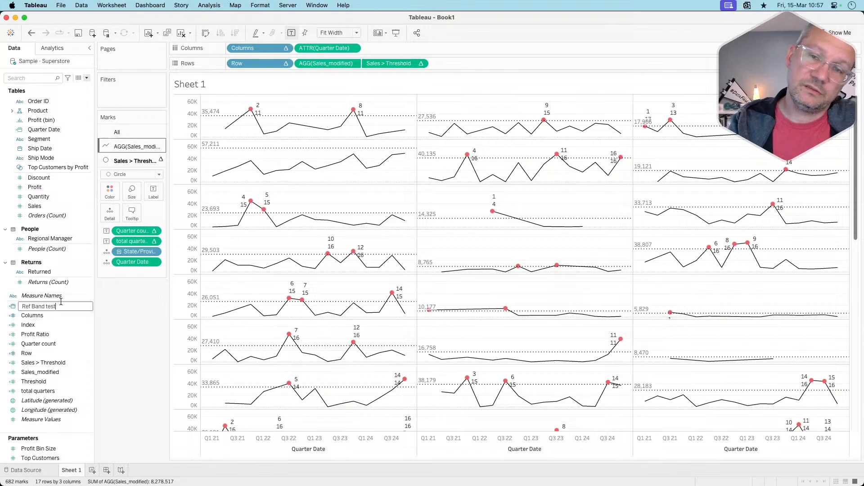
key("Return")
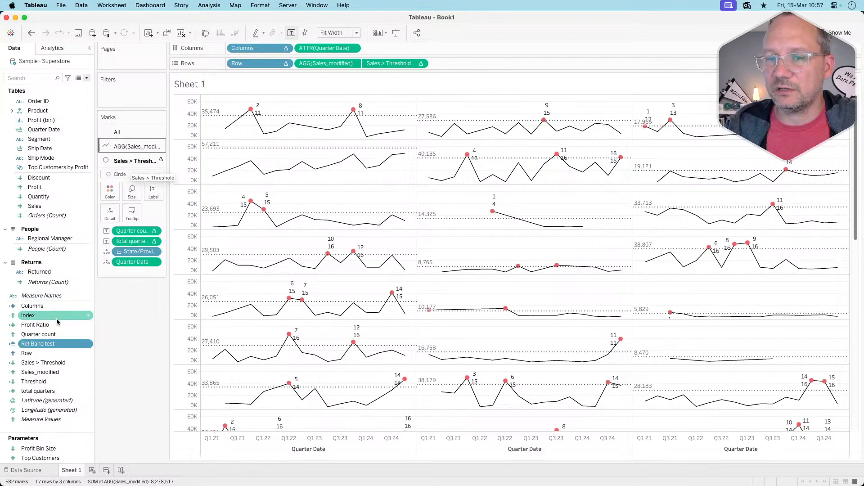
left_click_drag(42, 344, 110, 214)
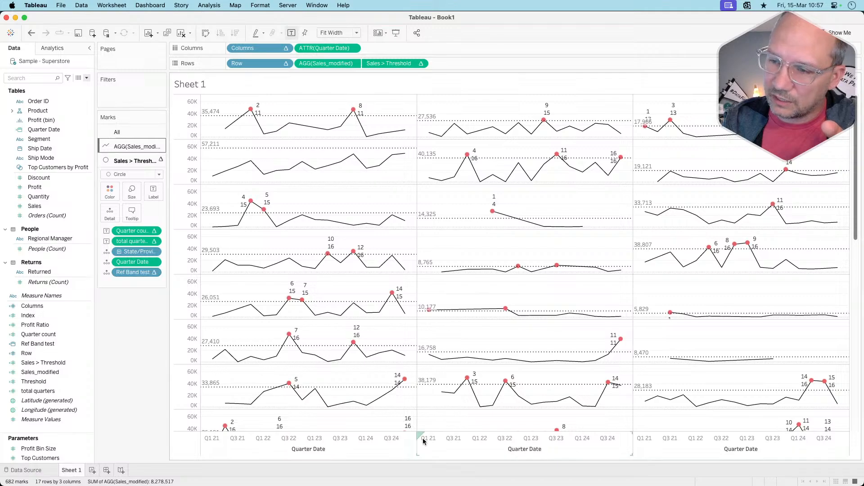
right_click(399, 438)
left_click(427, 429)
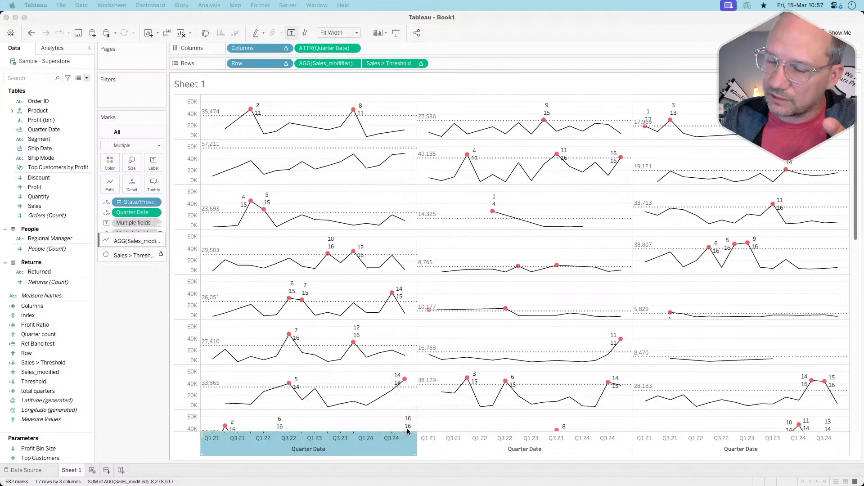
left_click(377, 190)
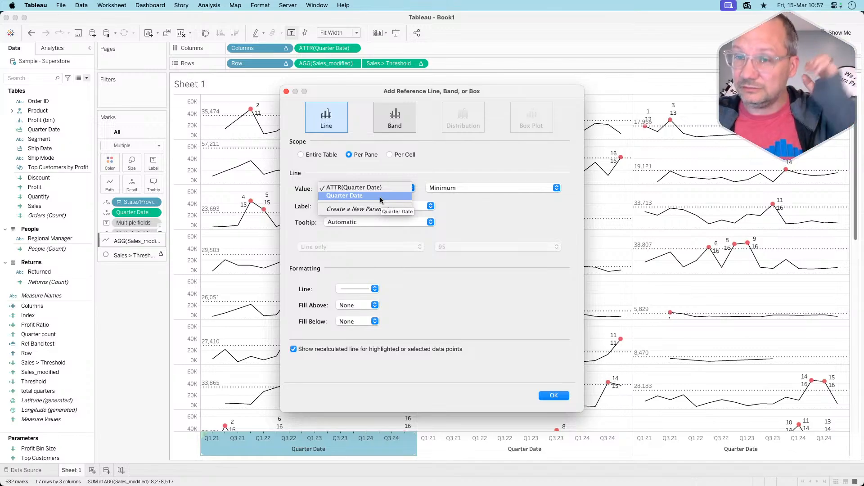
key("Down")
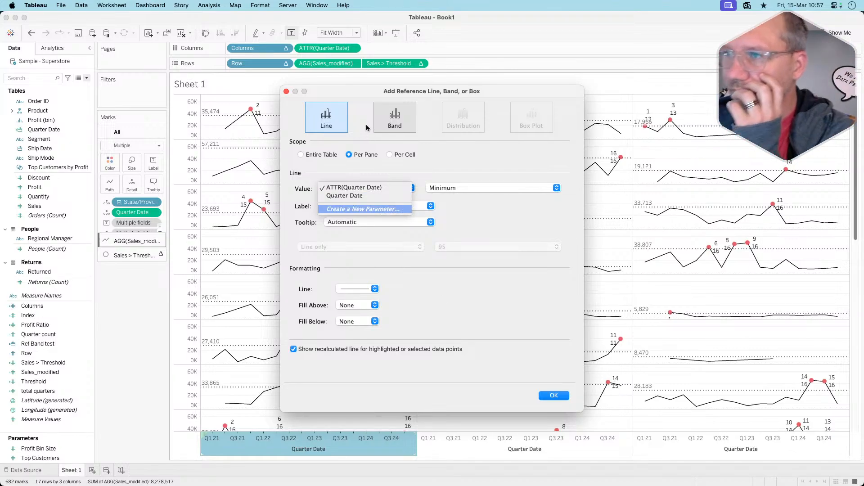
key("Escape")
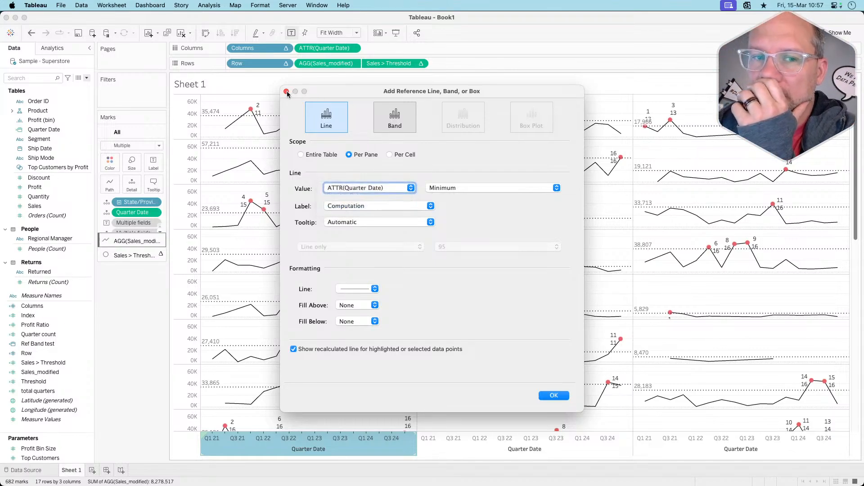
left_click(287, 92)
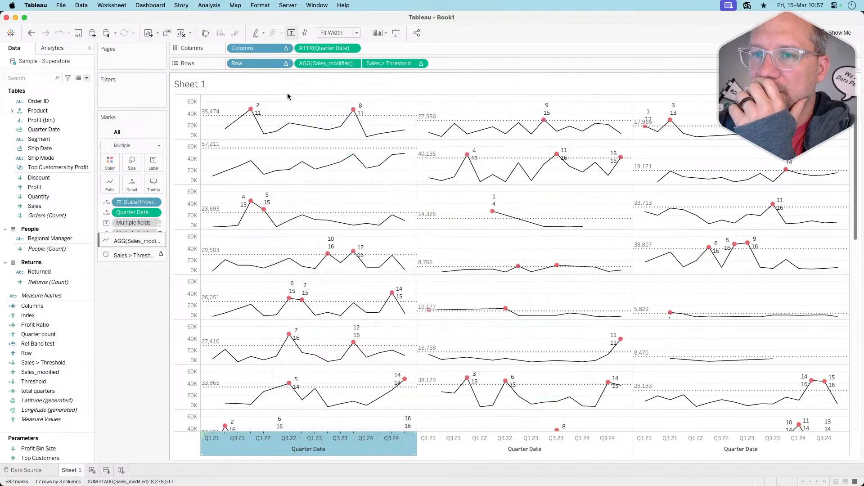
Step: Review the table calculation settings of Ref Band test on the Sales > Threshold marks, including the nested total quarters and Threshold calculations
left_click(135, 254)
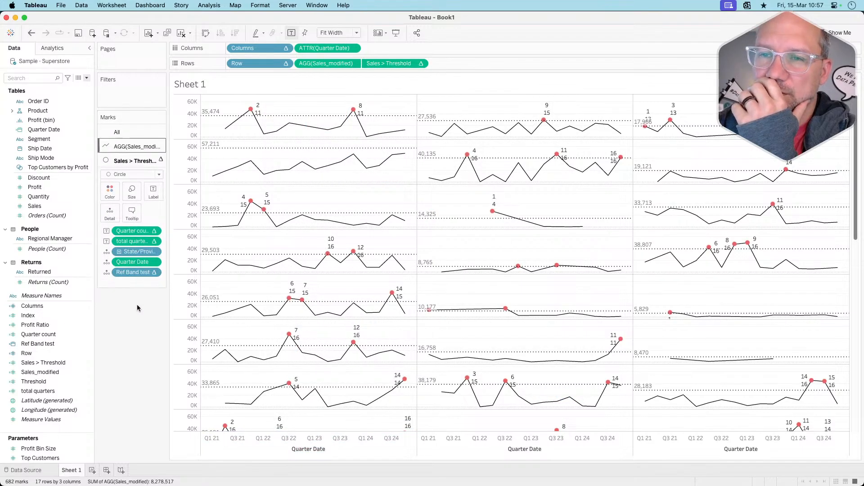
left_click(153, 272)
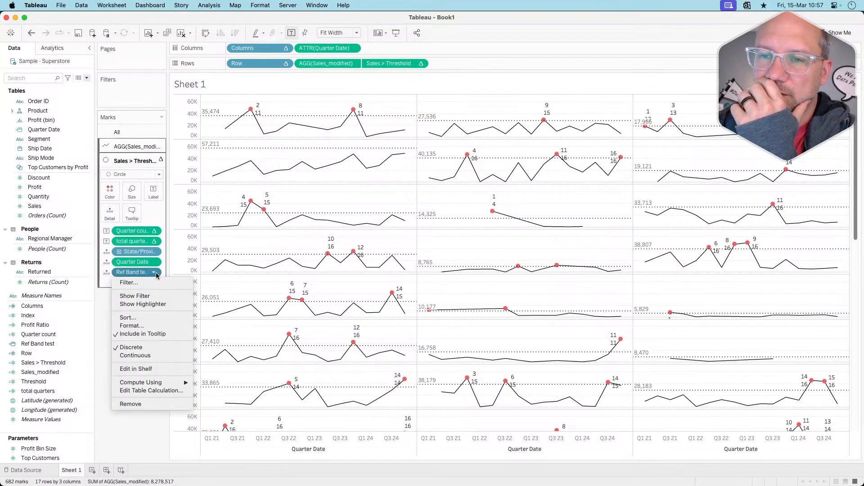
left_click(163, 391)
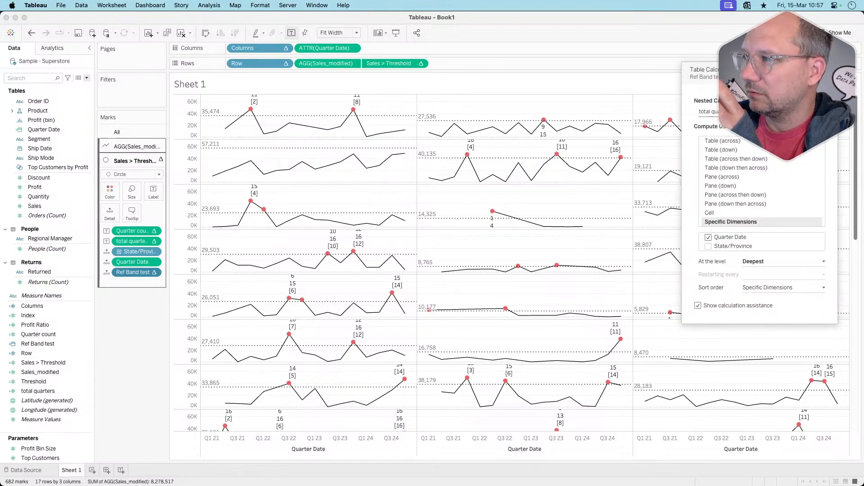
left_click(720, 135)
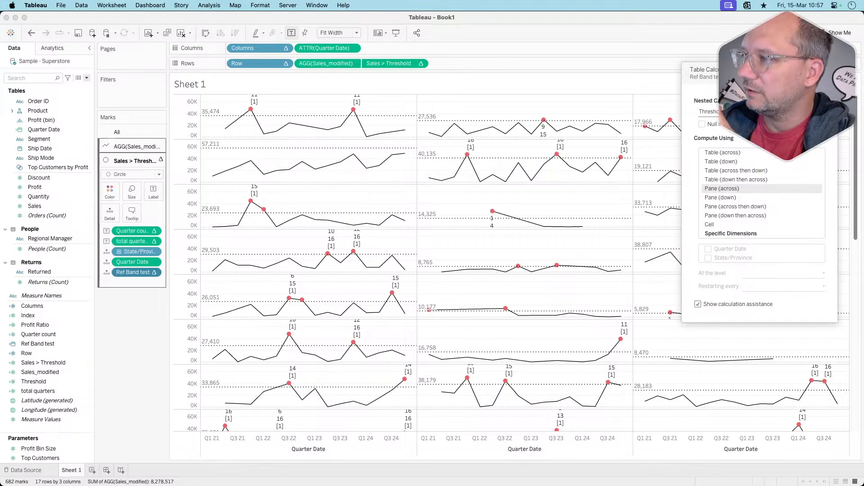
key("Escape")
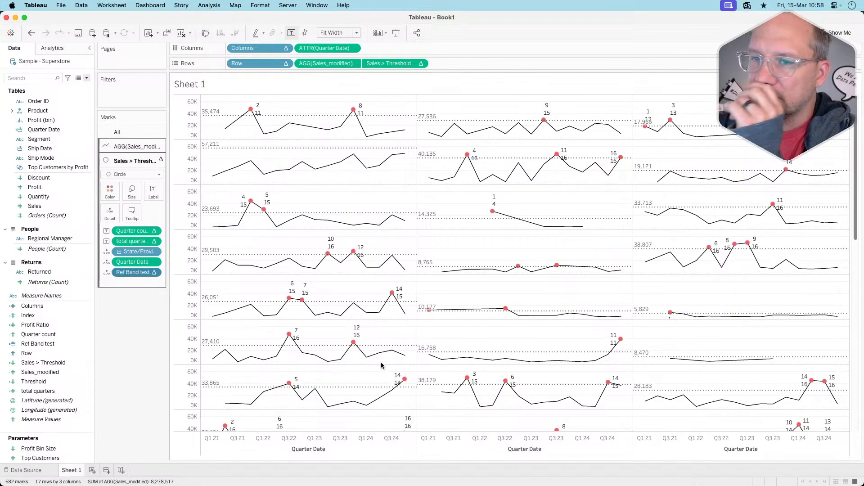
left_click(153, 273)
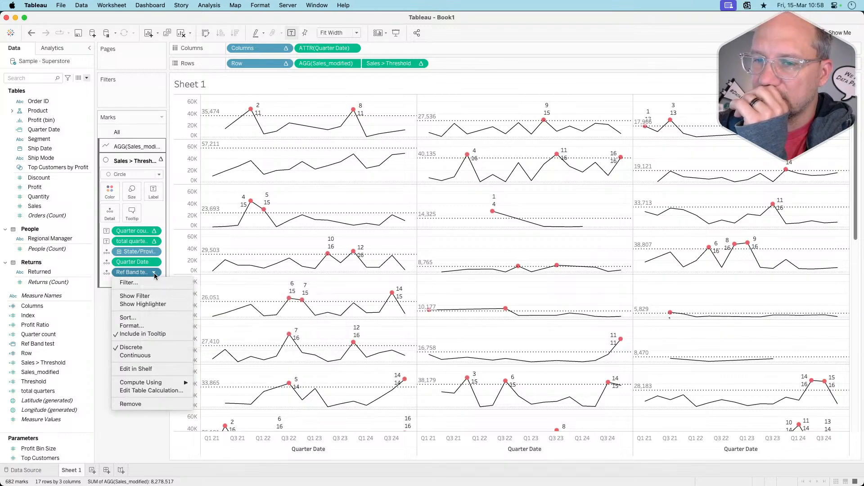
left_click(97, 352)
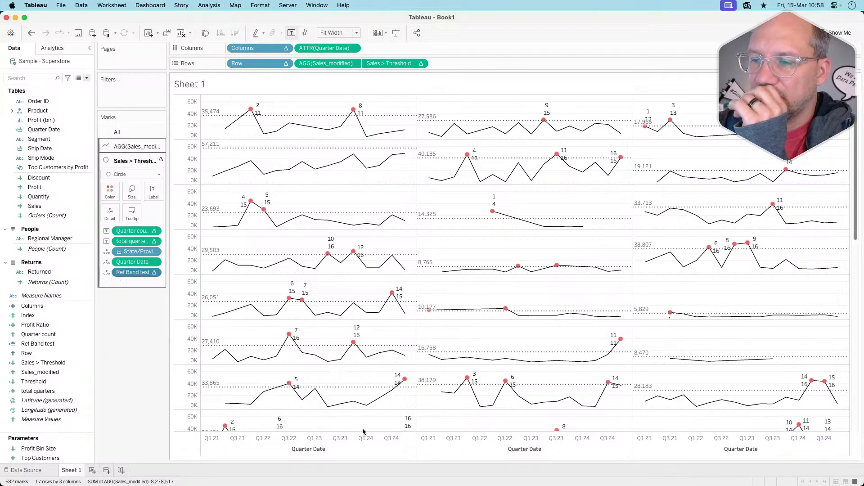
Step: Check which fields are available as the value of a reference line on the Quarter Date axis
right_click(367, 442)
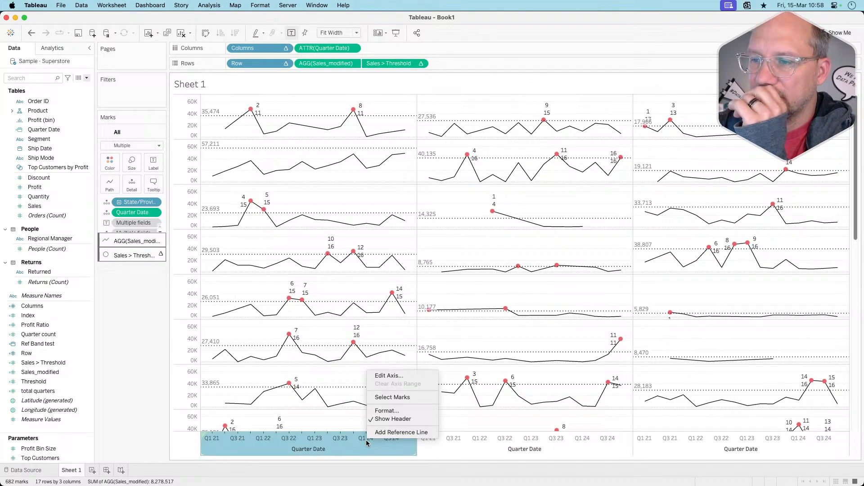
left_click(377, 434)
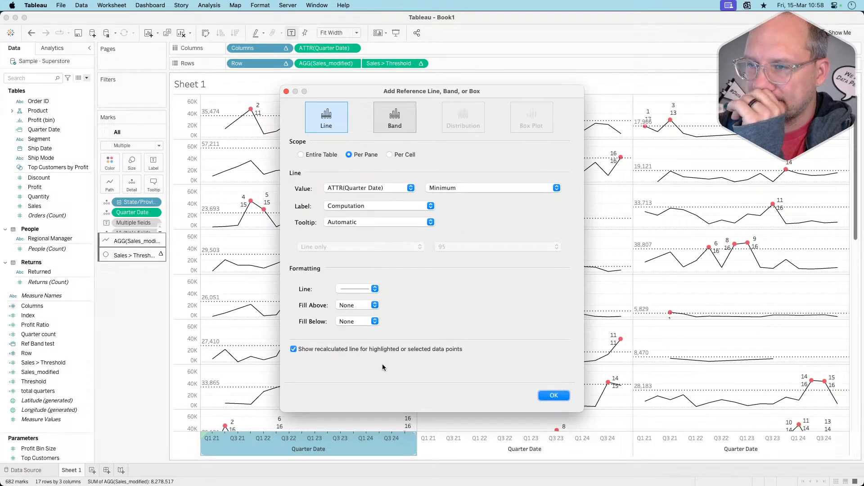
left_click(374, 190)
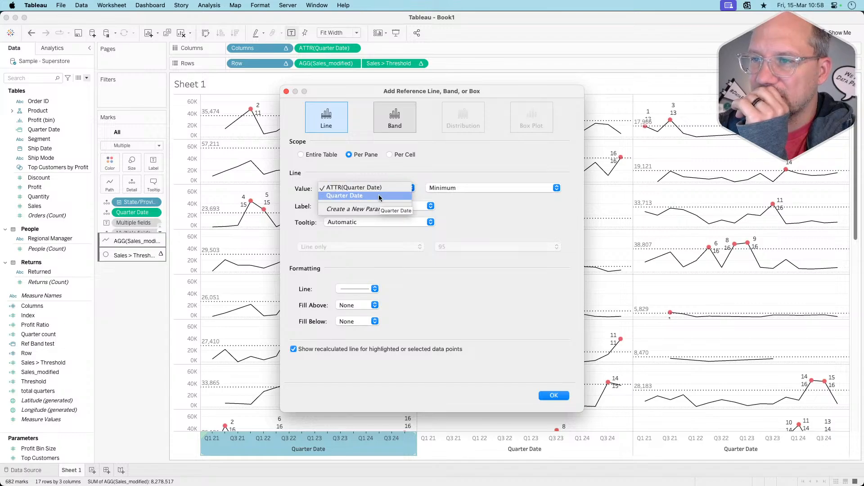
left_click(488, 360)
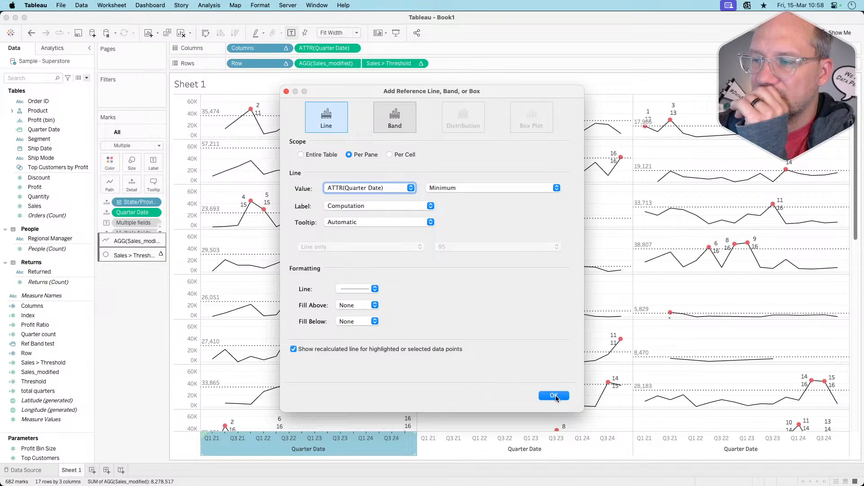
left_click(286, 92)
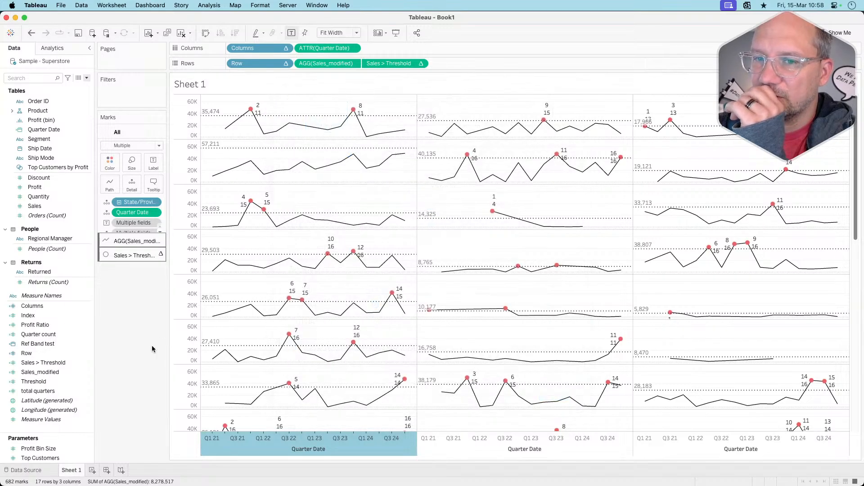
Step: Edit Ref Band test so the condition returns window_max(max([Order Date])) and save the calculation
right_click(63, 345)
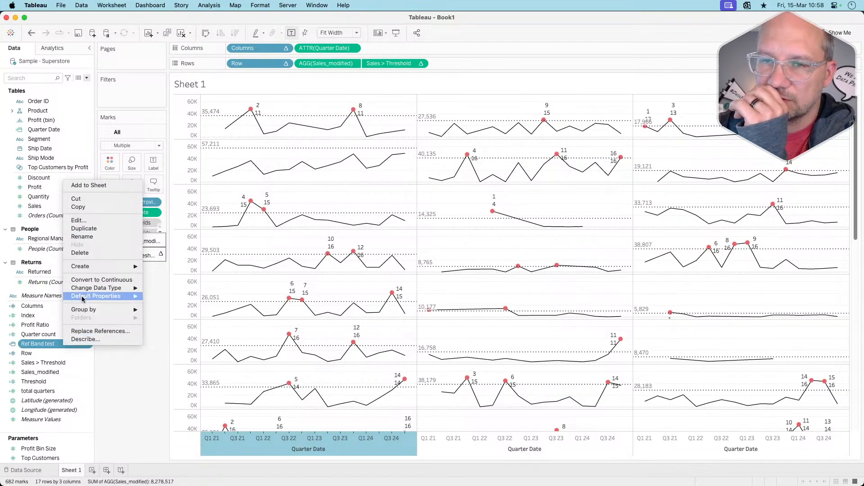
left_click(91, 219)
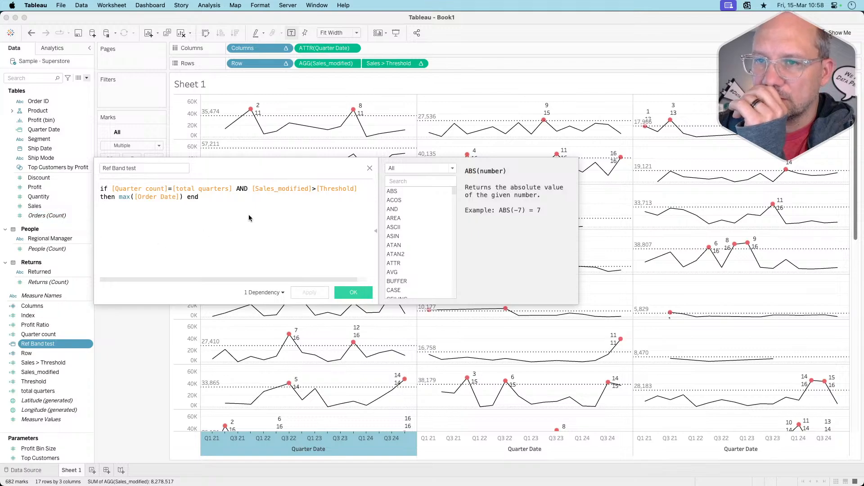
left_click(119, 197)
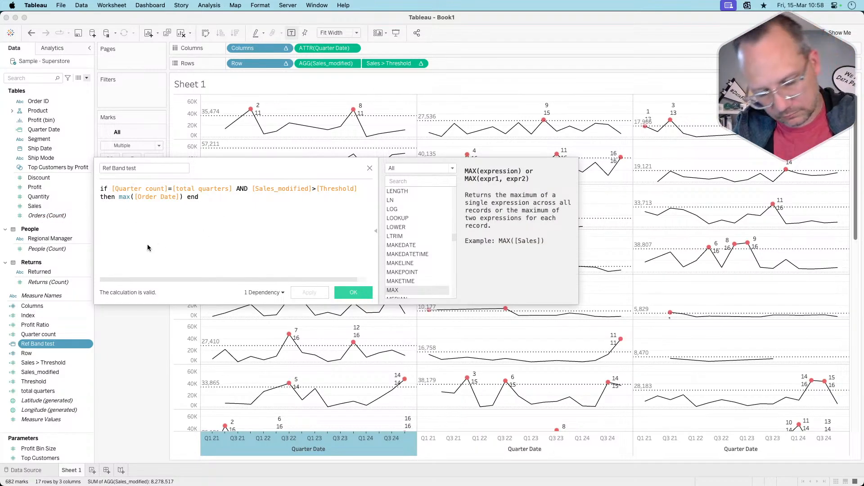
type("window_")
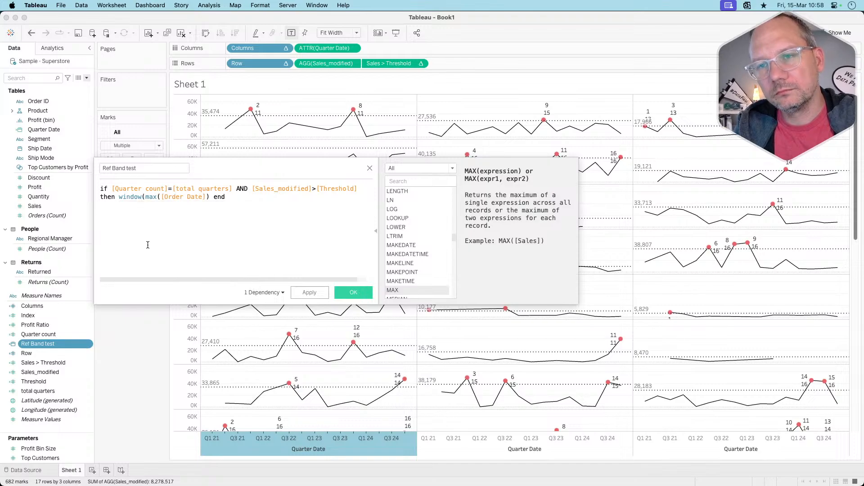
left_click(148, 249)
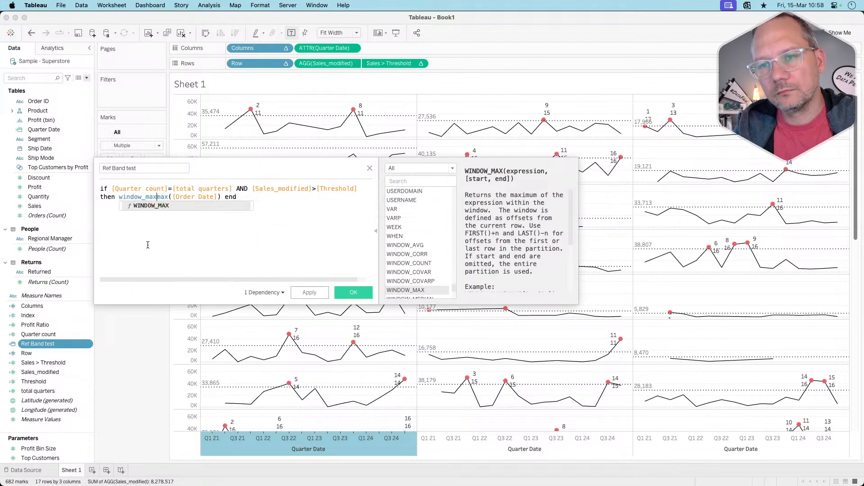
left_click(225, 196)
type(")")
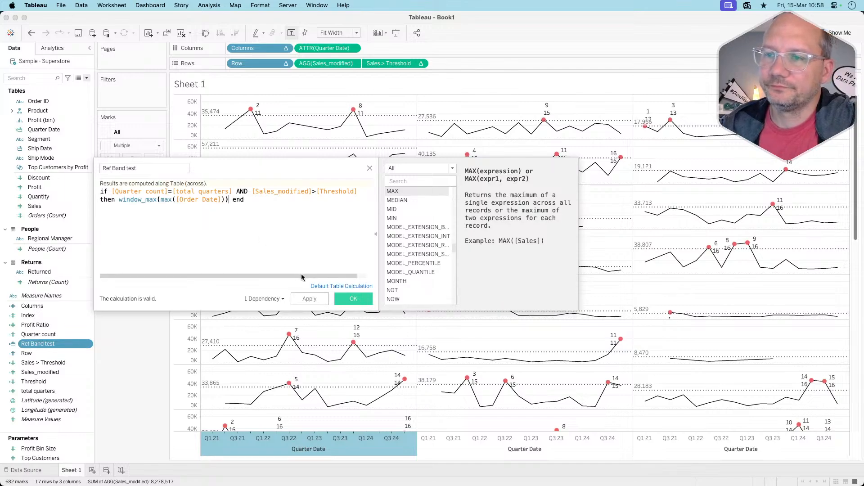
left_click(350, 299)
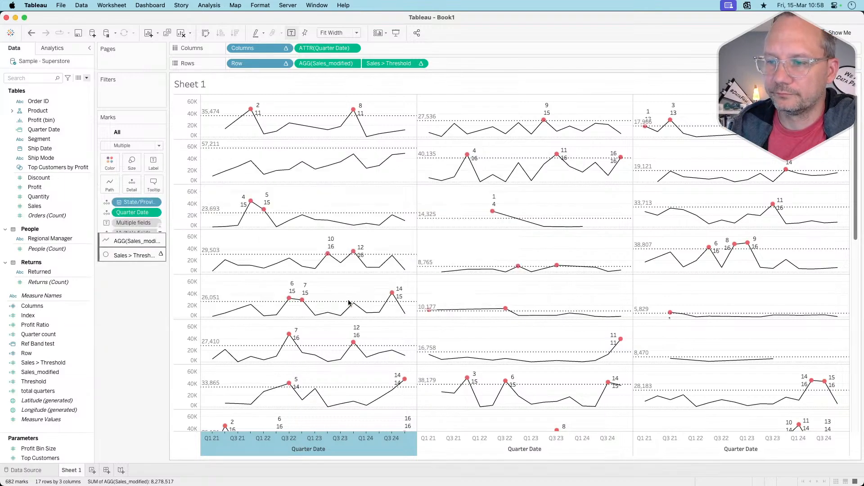
Step: Recheck the value options for a Quarter Date reference line and close the settings without adding one
right_click(353, 435)
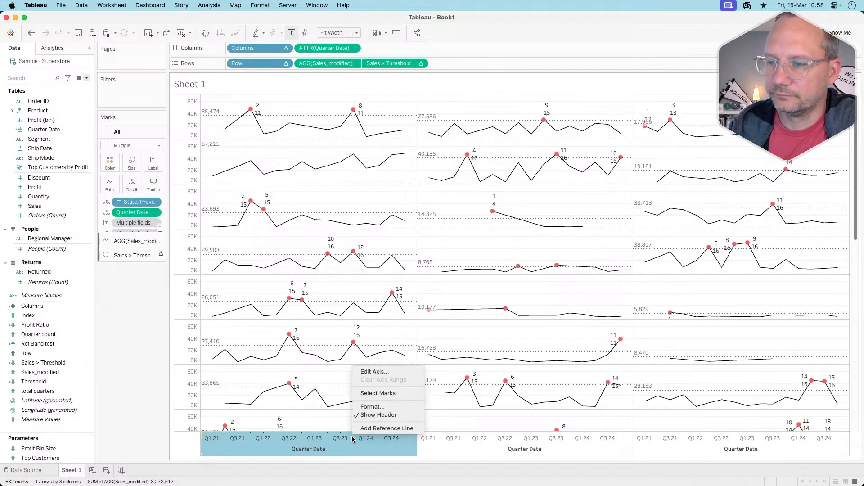
left_click(368, 428)
left_click(383, 188)
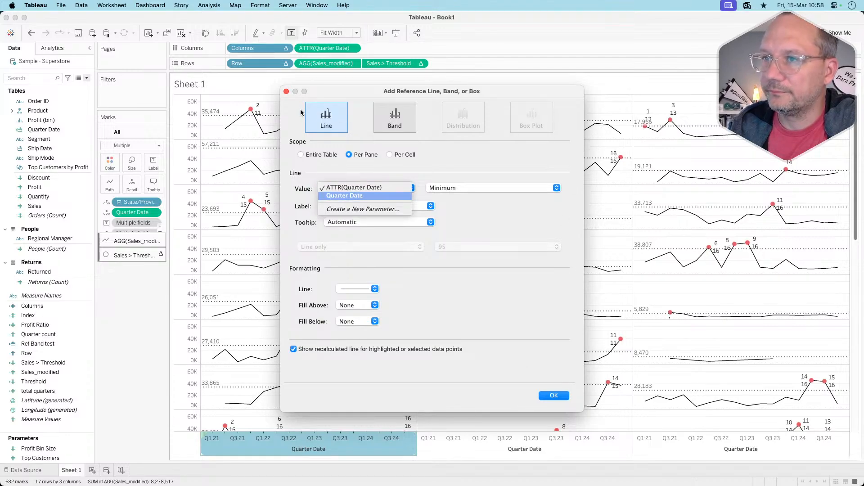
left_click(287, 92)
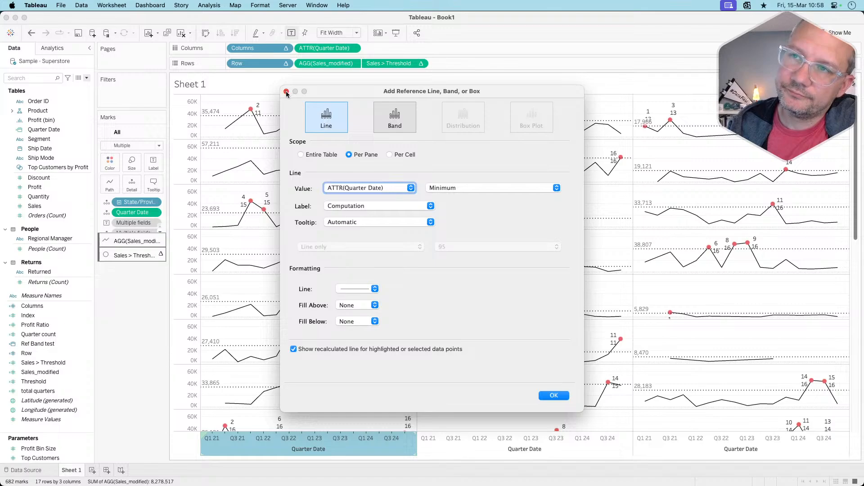
left_click(286, 91)
Step: Replace the window_max expression in Ref Band test with 1 and save the calculation
left_click(40, 344)
right_click(39, 344)
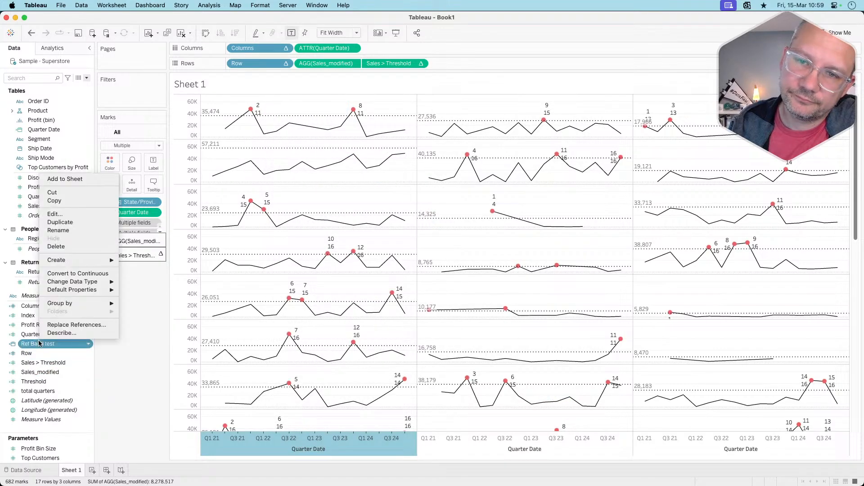
left_click(68, 219)
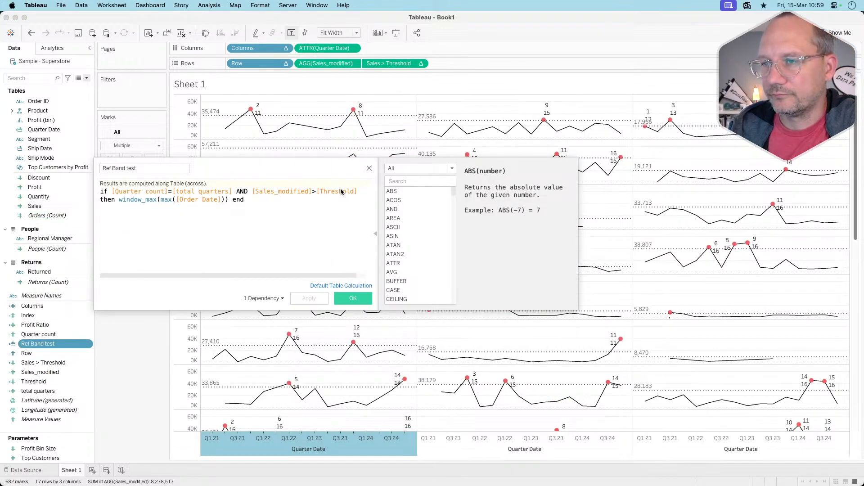
left_click_drag(227, 198, 124, 199)
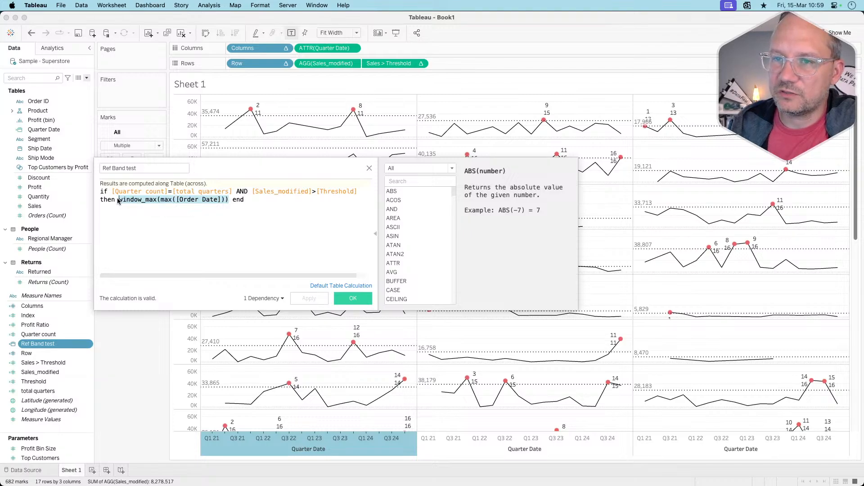
type("1")
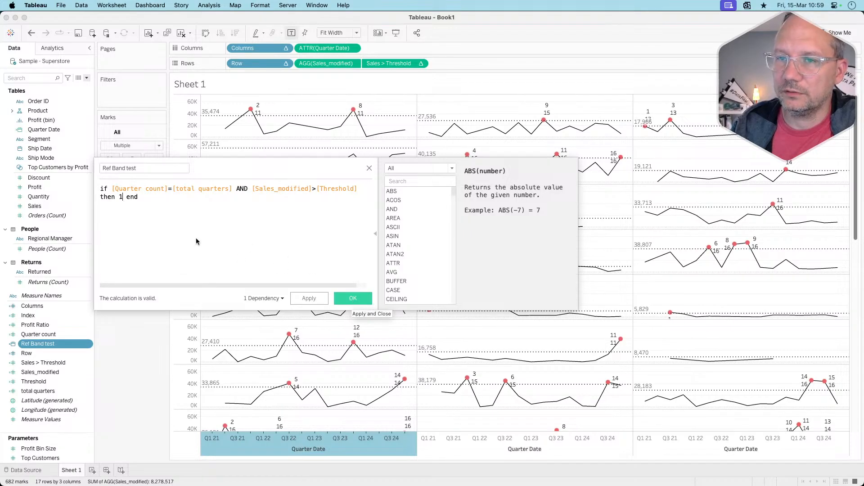
left_click(353, 299)
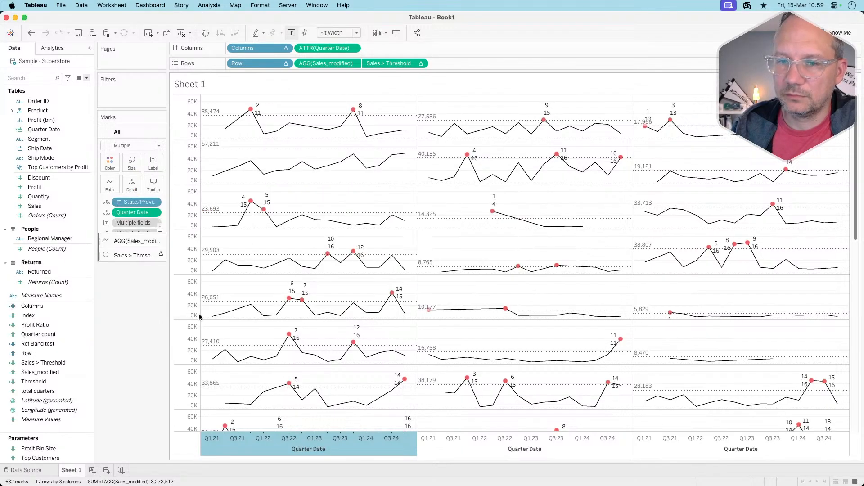
Step: Convert Ref Band test to continuous and add it to Rows after Sales > Threshold
right_click(47, 347)
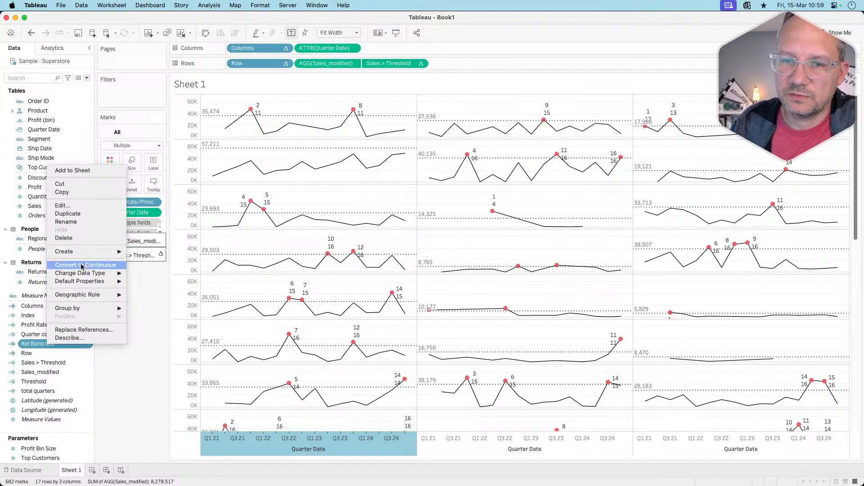
left_click(61, 324)
left_click(45, 352)
left_click_drag(43, 344, 484, 64)
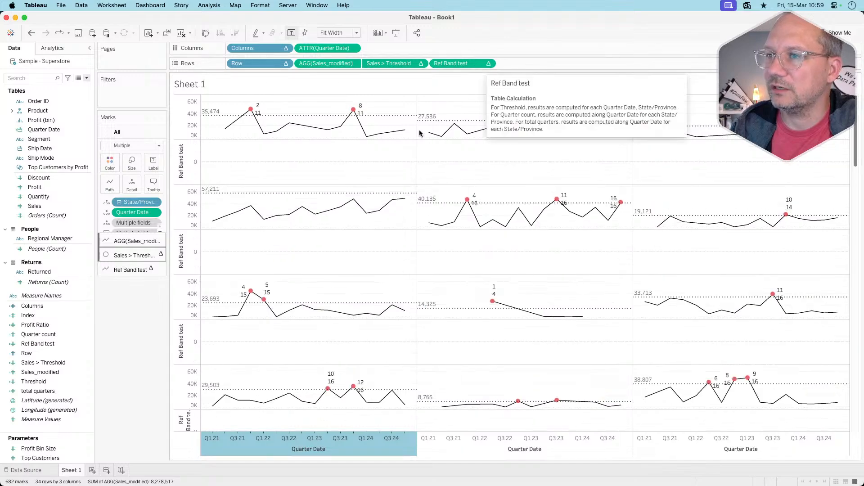
Step: Review how Ref Band test in Rows computes, inspecting the nested Quarter count settings, and close the table calculation settings
left_click(489, 63)
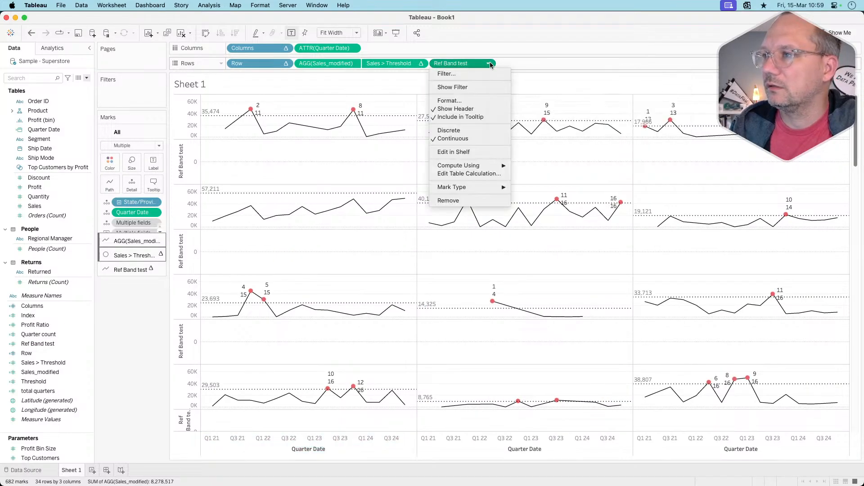
left_click(616, 243)
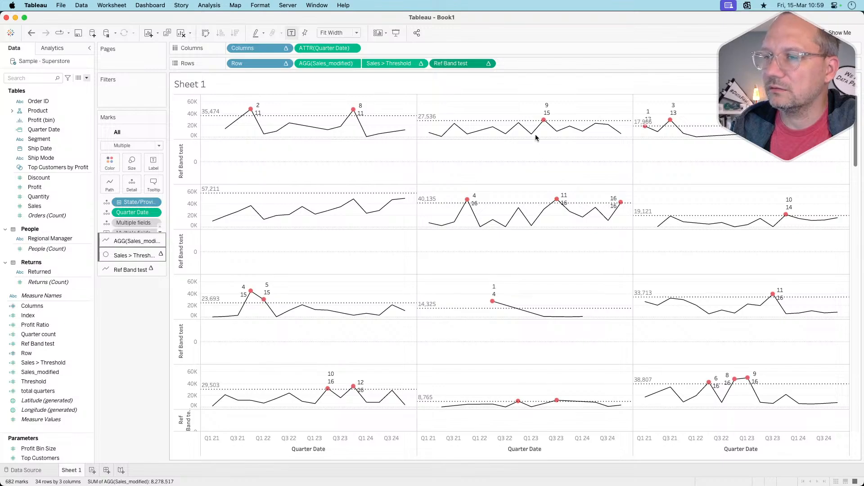
left_click(488, 64)
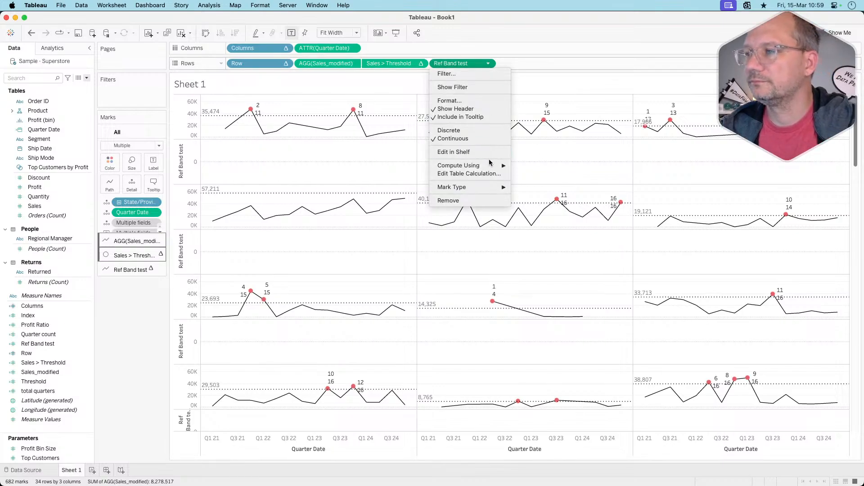
mouse_move(489, 170)
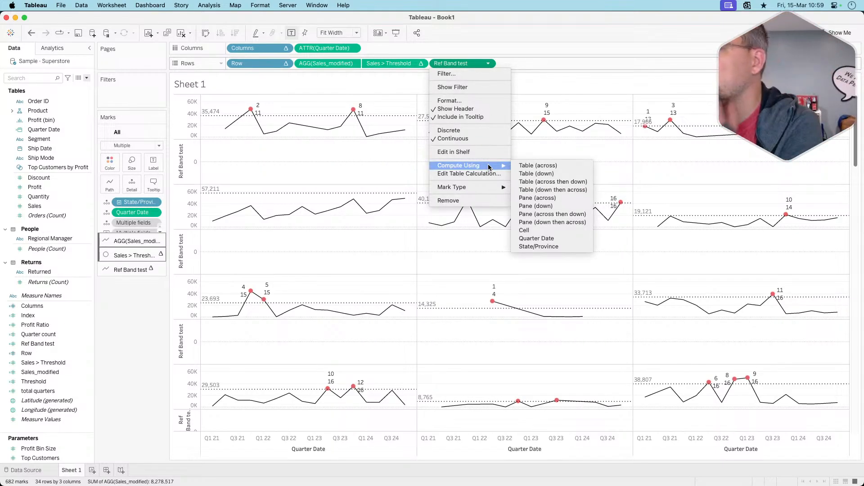
left_click(489, 173)
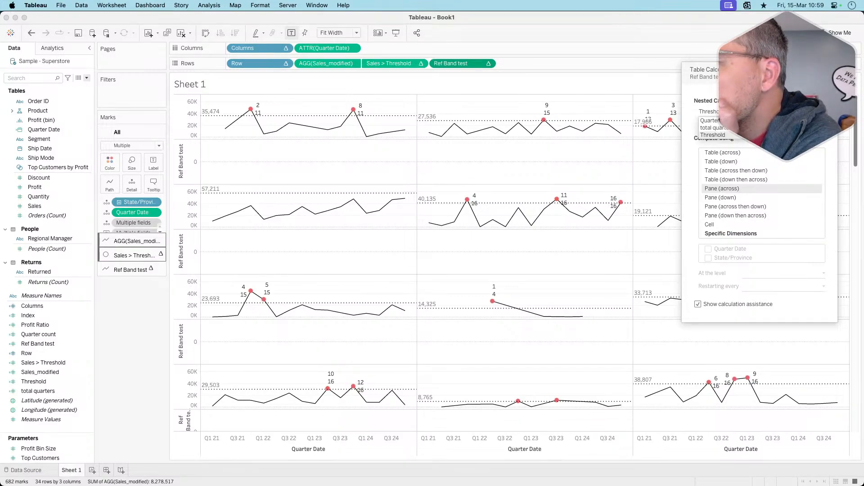
left_click(738, 128)
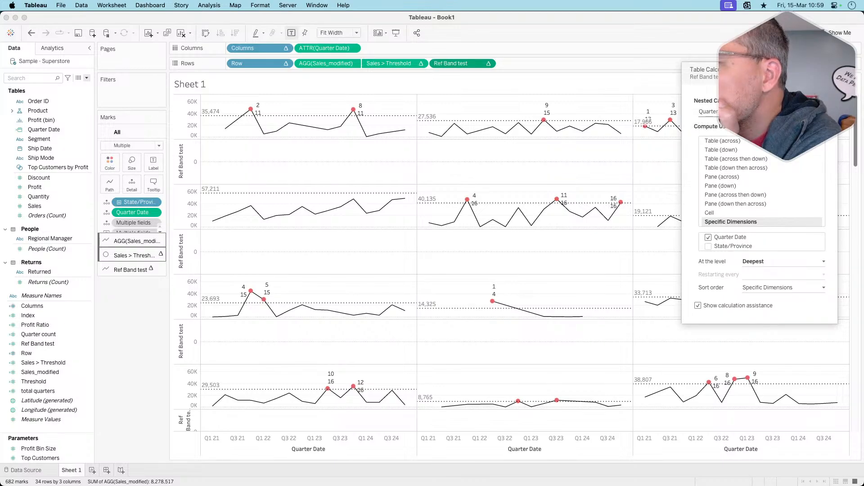
left_click(617, 264)
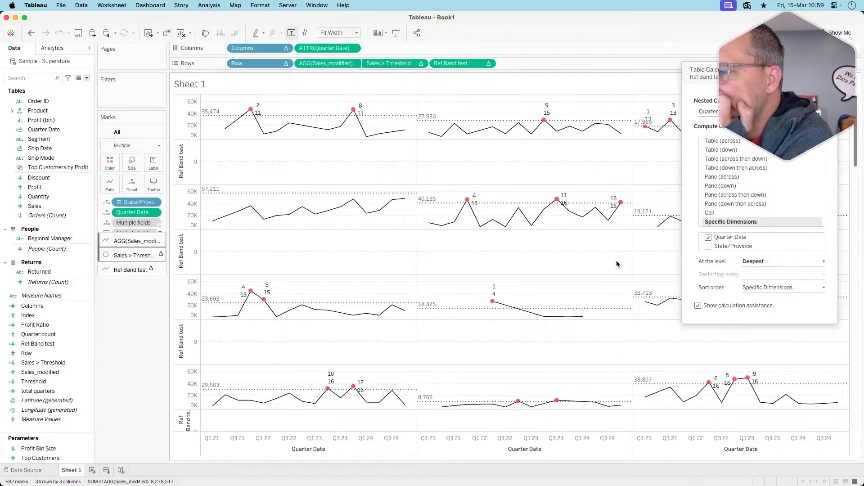
scroll(617, 264, "down", 5)
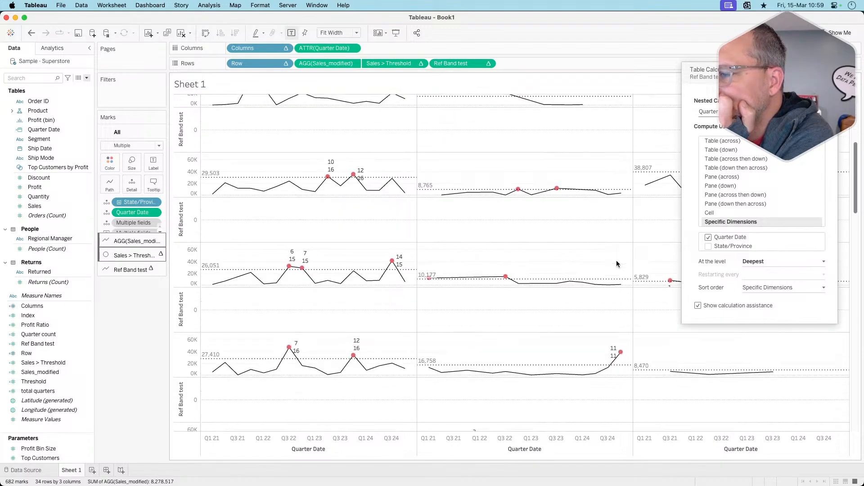
scroll(616, 264, "up", 5)
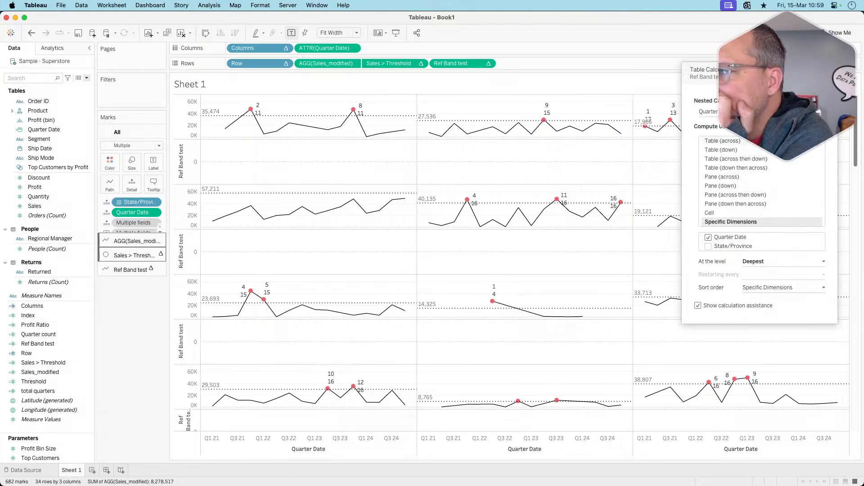
left_click(831, 70)
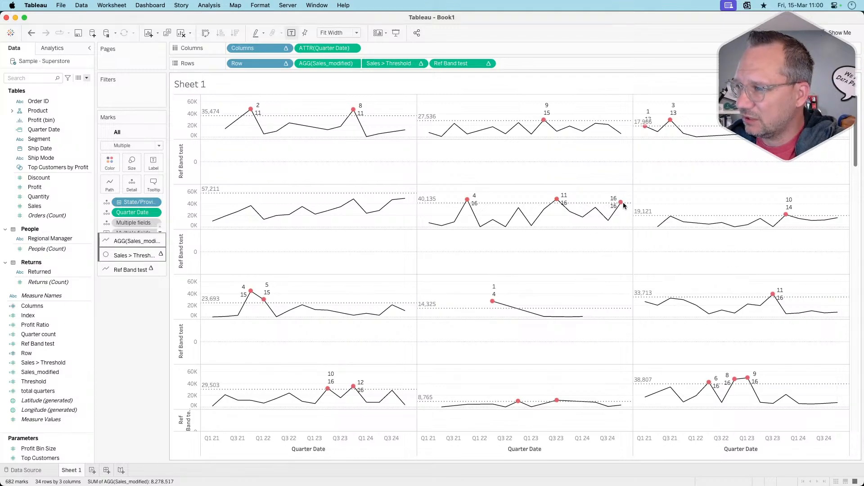
Step: Remove Ref Band test from Rows, leaving Sales > Threshold as the last field
mouse_move(620, 202)
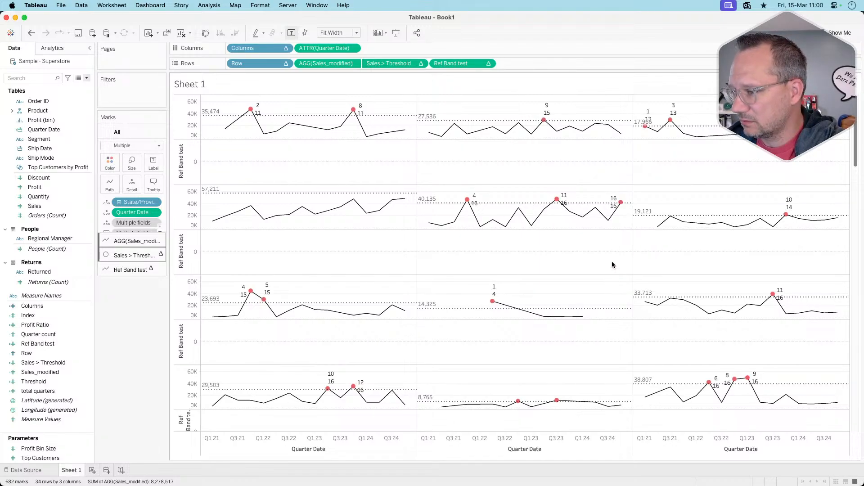
scroll(612, 368, "down", 3)
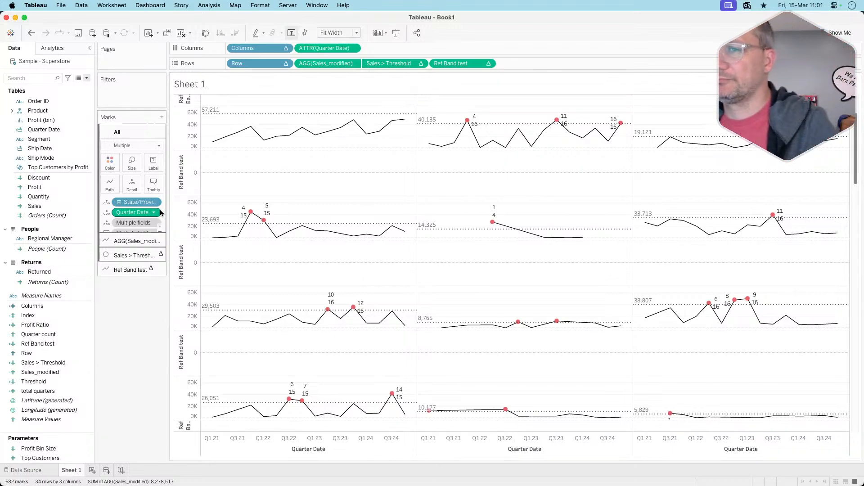
left_click(135, 255)
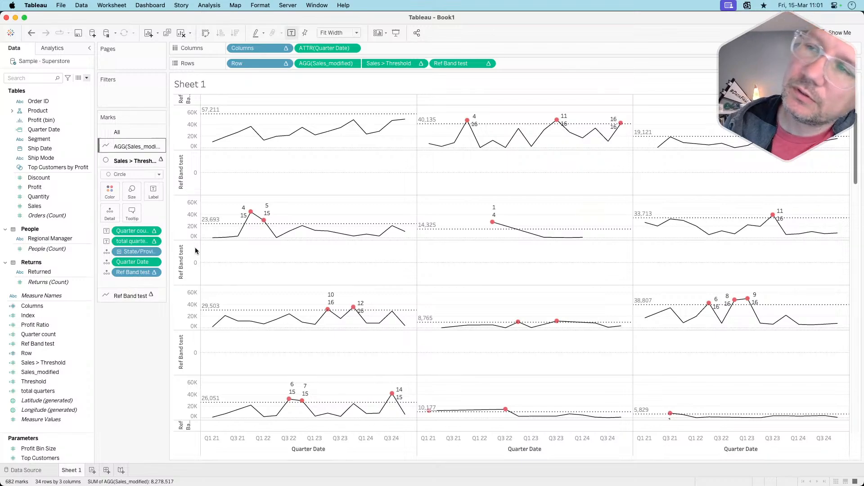
left_click(121, 296)
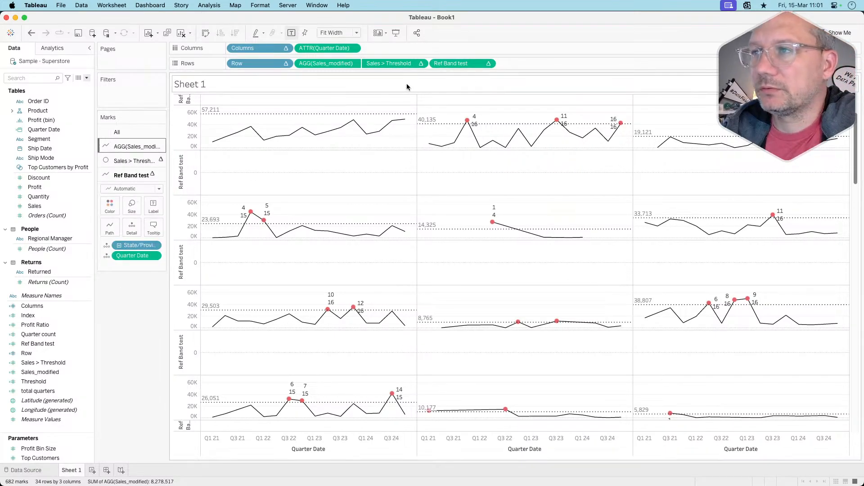
left_click_drag(457, 63, 134, 328)
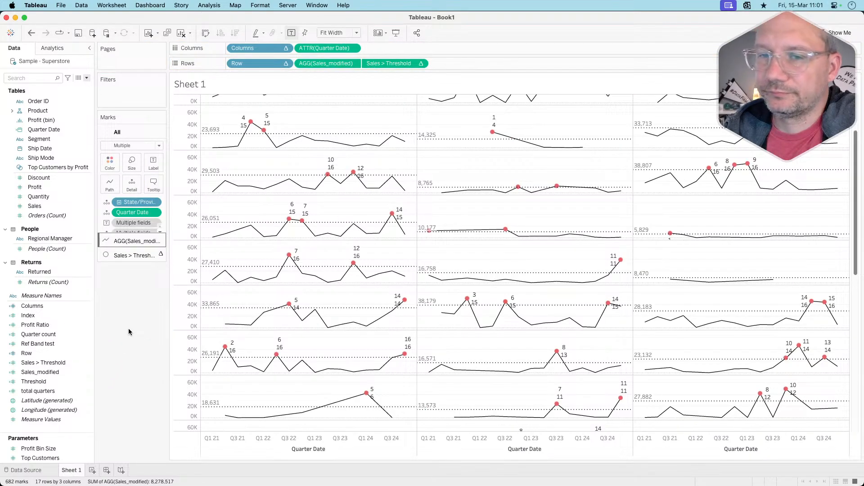
Step: Edit Ref Band test so the condition returns ATTR([Quarter Date]) instead of 1, and save the calculation
left_click(70, 358)
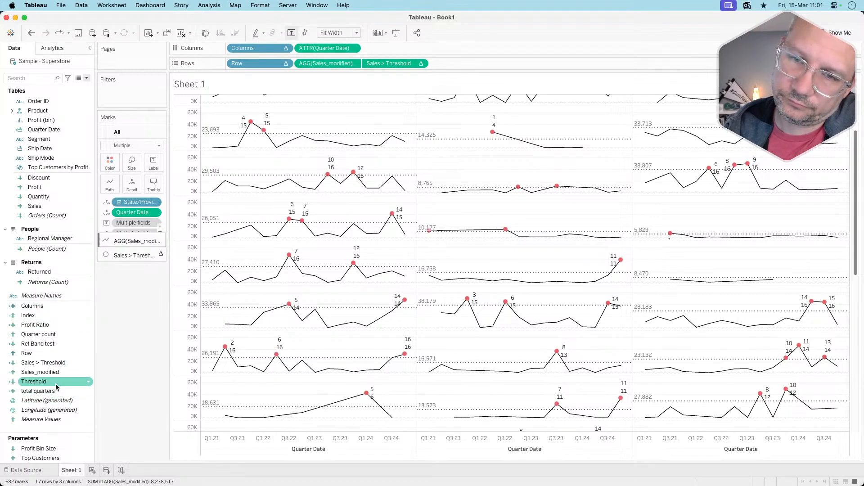
left_click(48, 346)
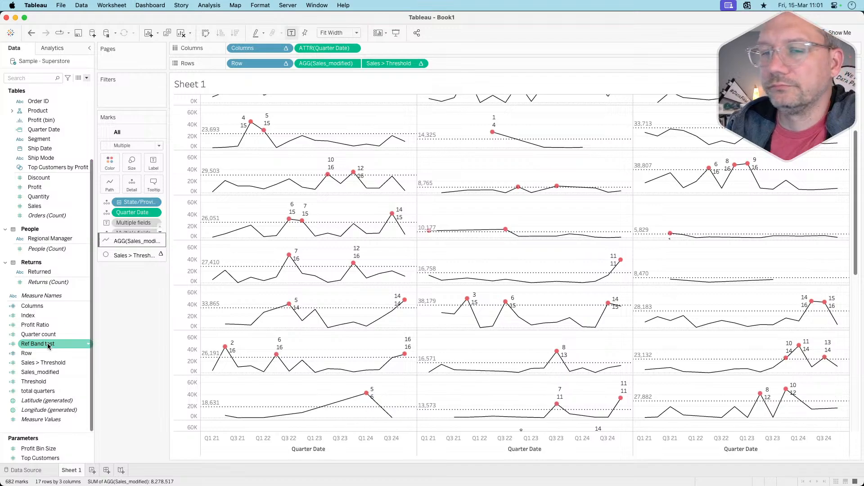
right_click(48, 346)
left_click(80, 206)
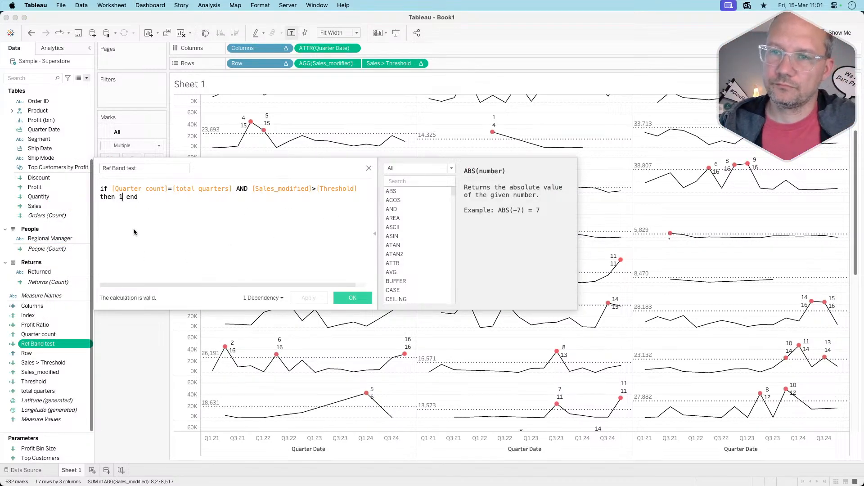
key("BackSpace")
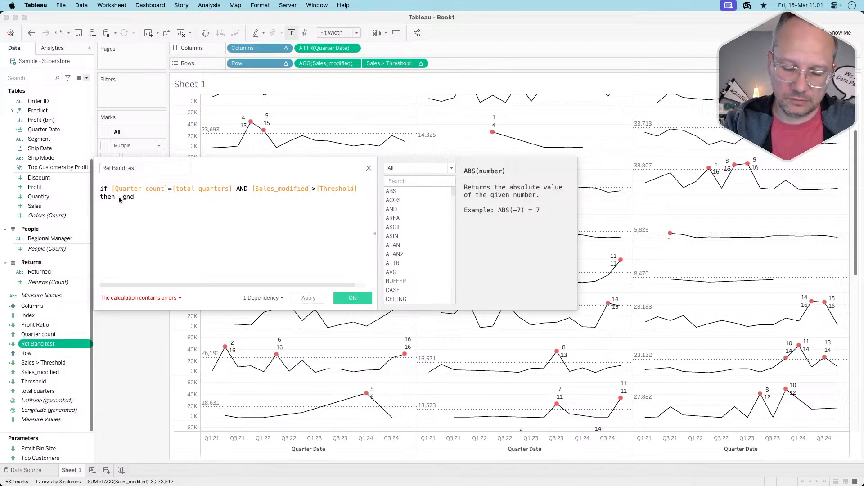
type("d")
key("BackSpace")
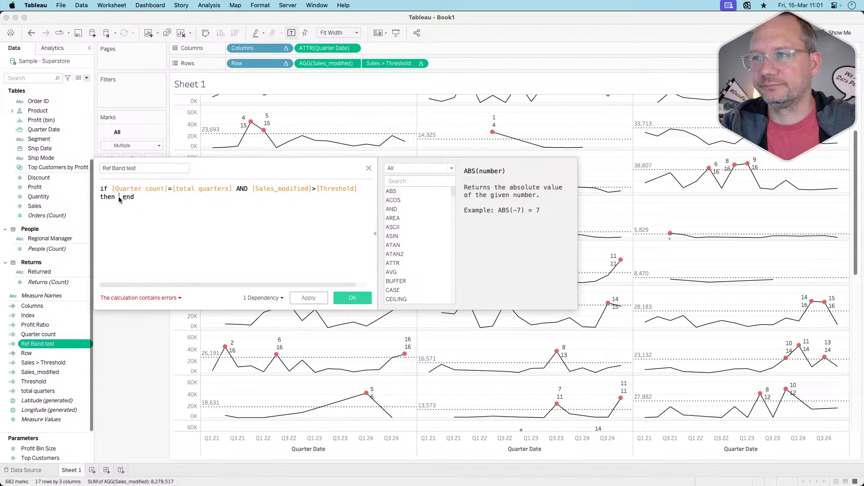
left_click(326, 49)
left_click_drag(327, 49, 136, 215)
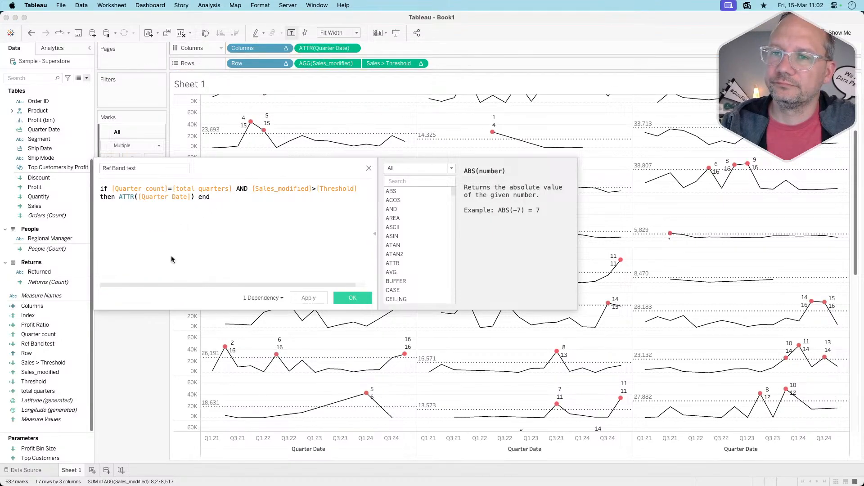
left_click(308, 297)
left_click(350, 298)
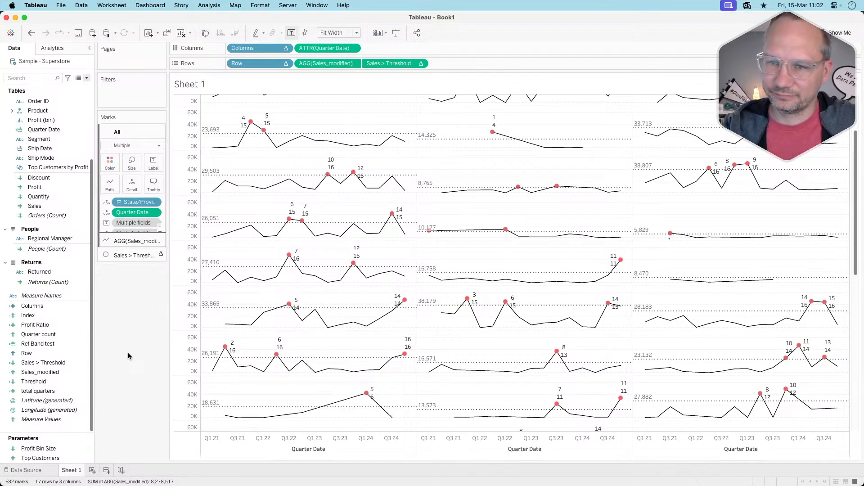
Step: Try a per-pane reference line on the Quarter Date axis, using the minimum of Quarter Date as its value
left_click(134, 255)
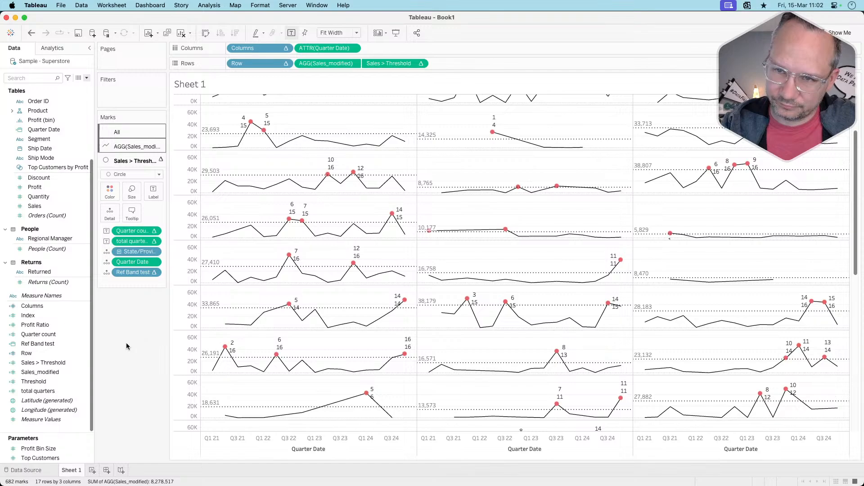
right_click(340, 446)
left_click(360, 437)
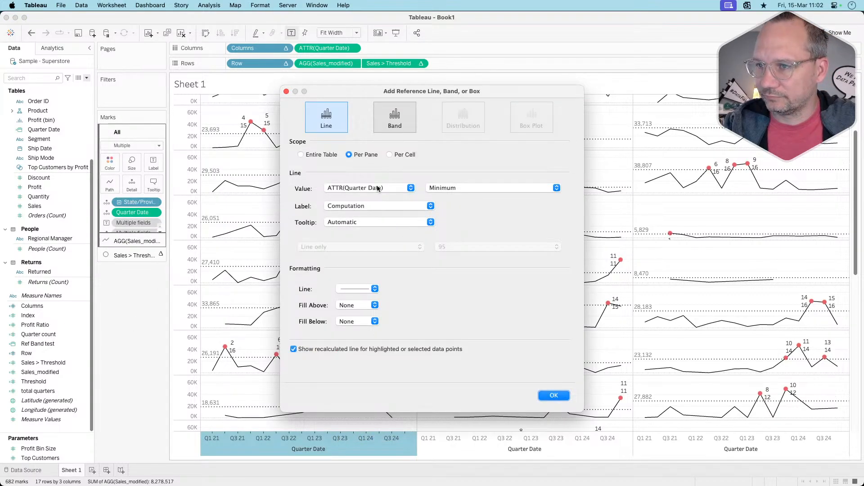
left_click(378, 188)
left_click(378, 188)
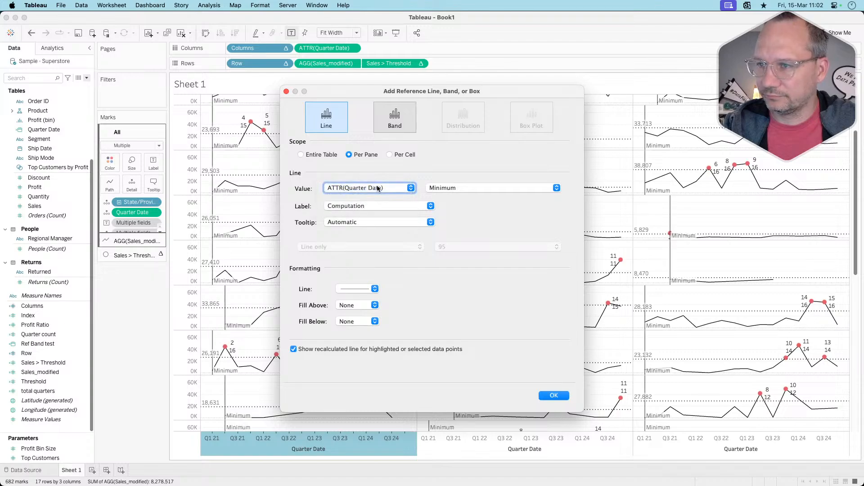
left_click(377, 187)
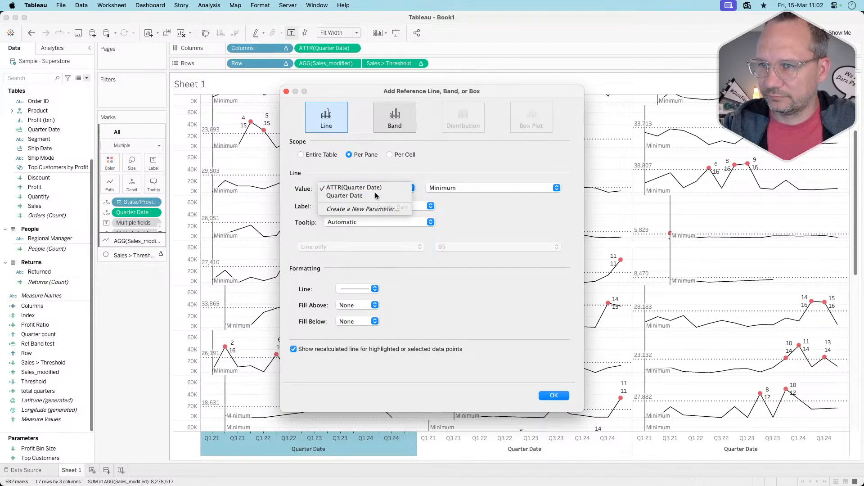
left_click(376, 196)
left_click(376, 188)
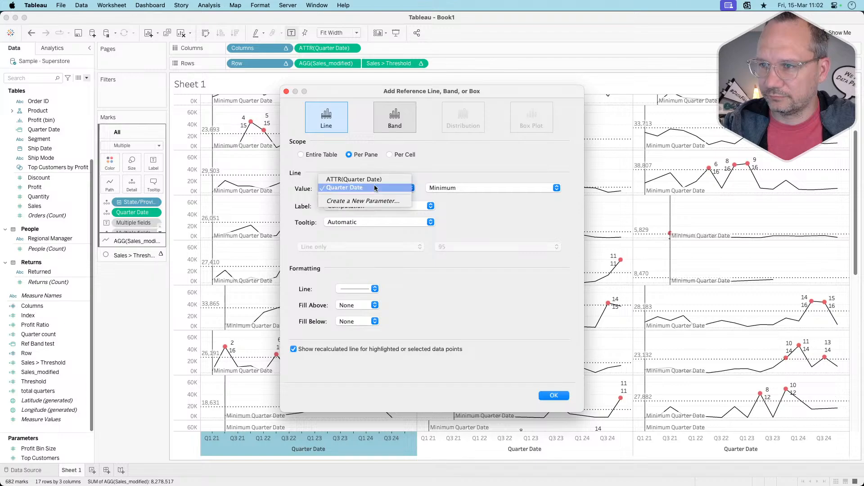
left_click(497, 222)
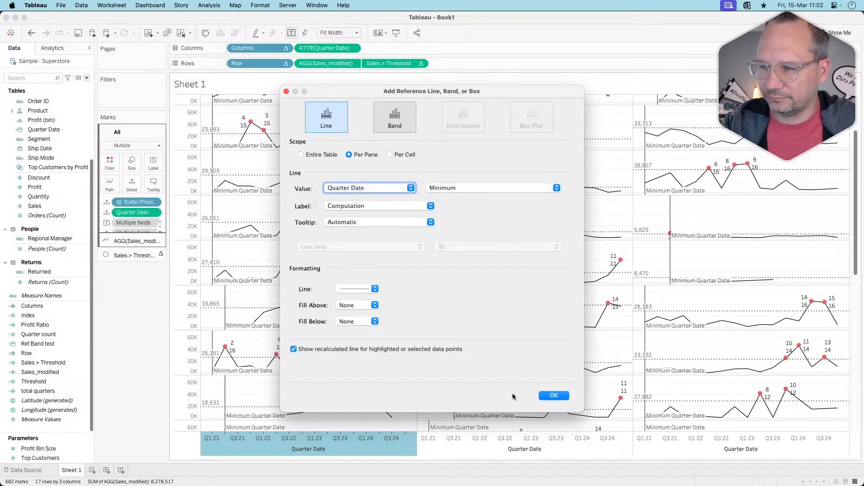
left_click(554, 396)
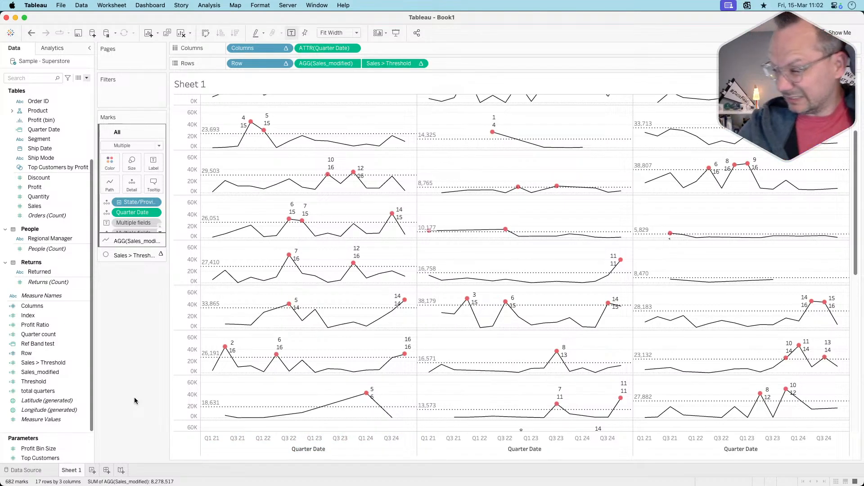
left_click(134, 255)
left_click(154, 273)
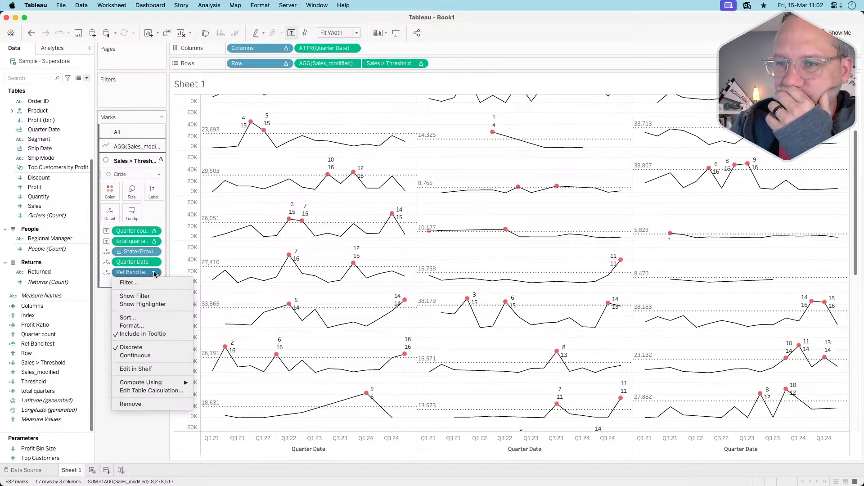
left_click(154, 273)
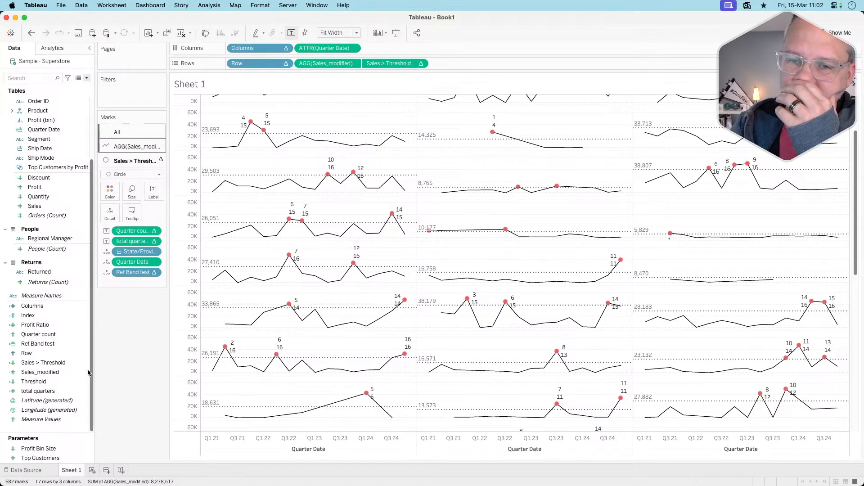
left_click(76, 460)
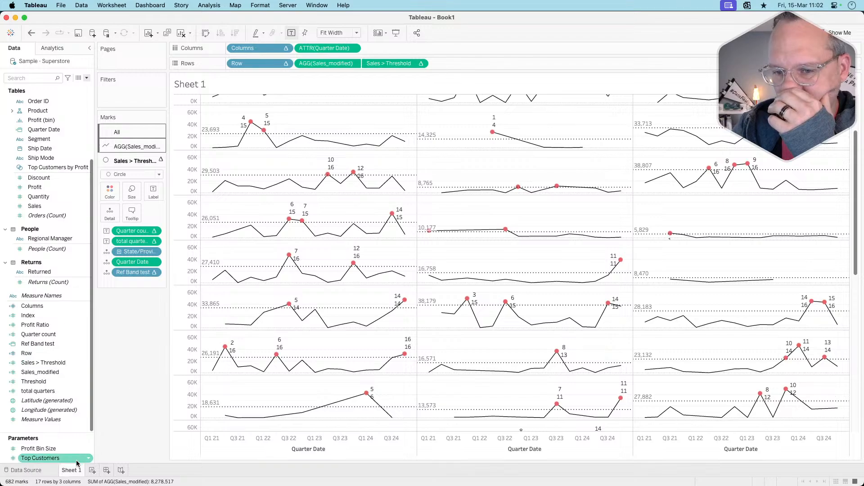
right_click(74, 470)
left_click(108, 387)
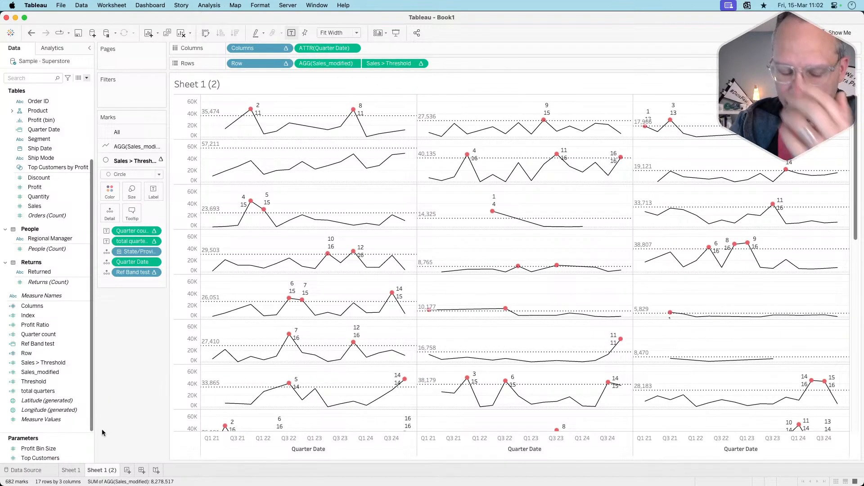
key("super+z")
Step: Duplicate Sheet 1 as a crosstab
right_click(75, 471)
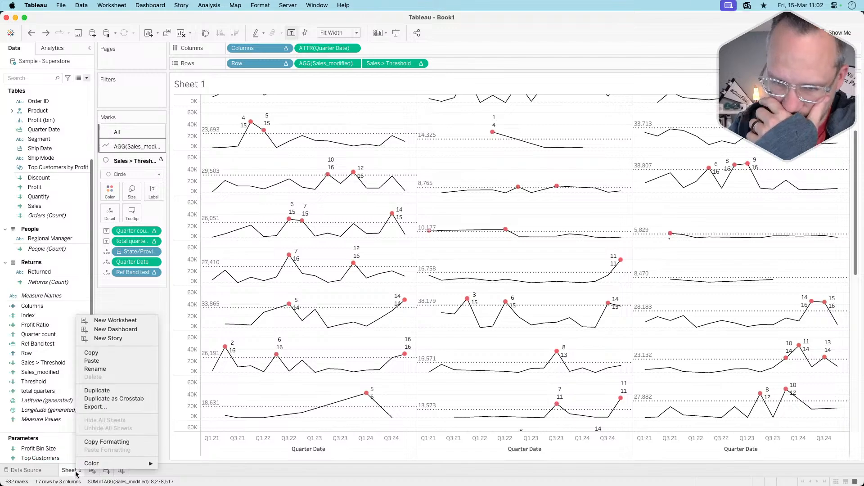
left_click(123, 400)
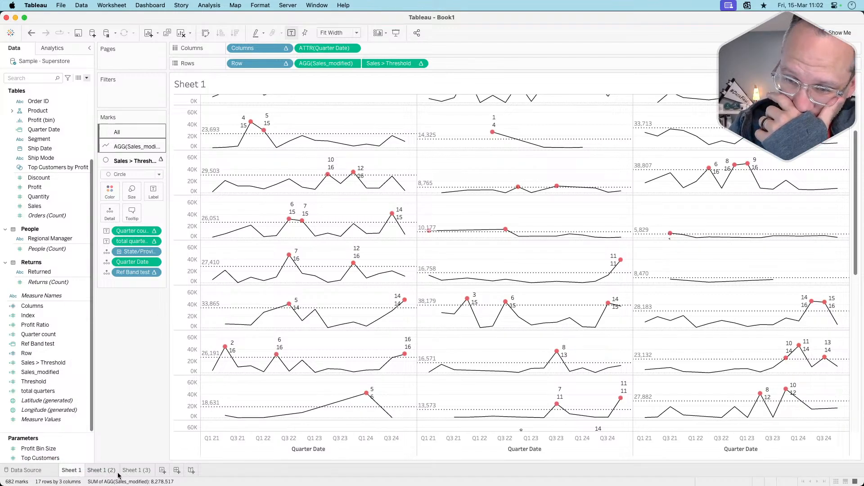
Step: Remove the Columns and Row fields from Rows on the Sheet 1 (2) crosstab
left_click(109, 471)
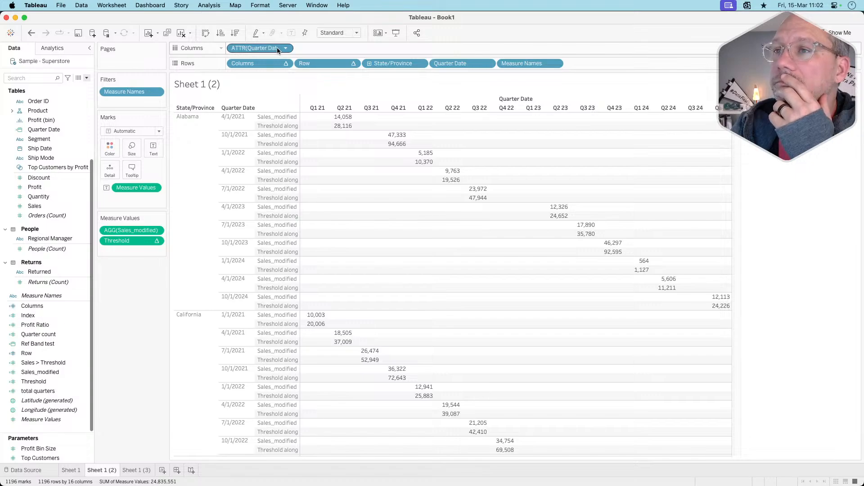
left_click_drag(261, 65, 147, 291)
left_click_drag(276, 65, 154, 276)
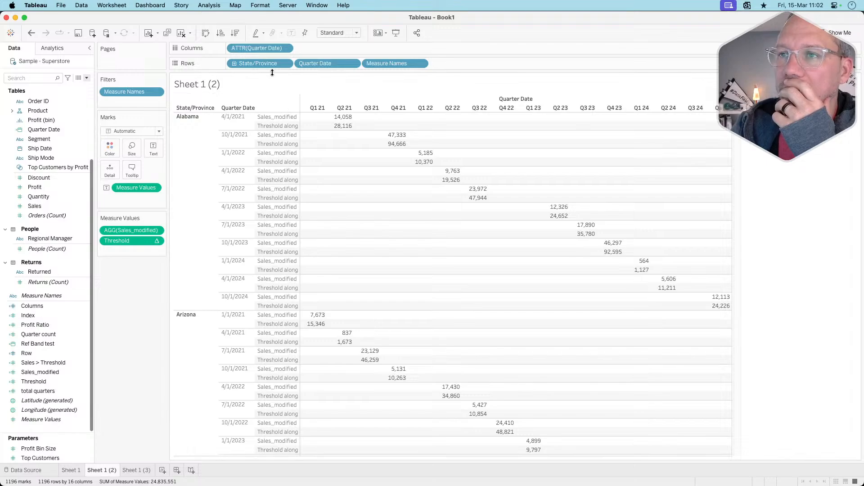
Step: Rearrange the crosstab with State/Province and Quarter Date on Rows and only Measure Names on Columns, dropping ATTR(Quarter Date)
left_click_drag(343, 63, 320, 47)
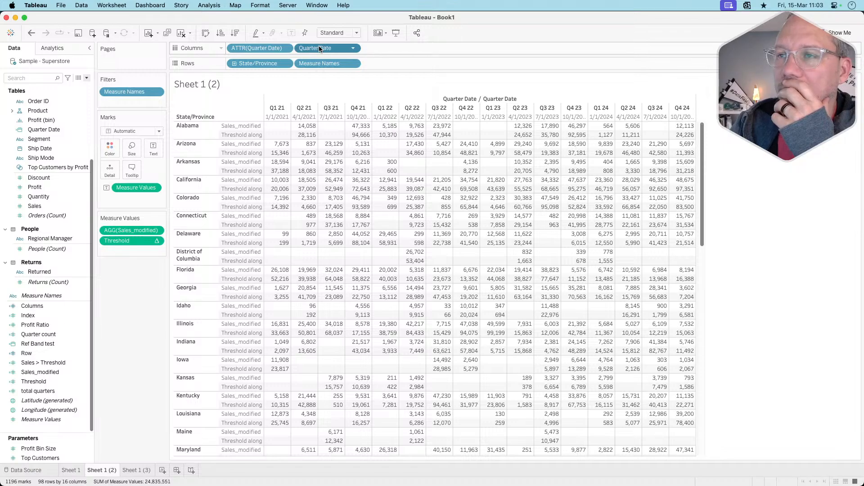
left_click_drag(321, 50, 232, 49)
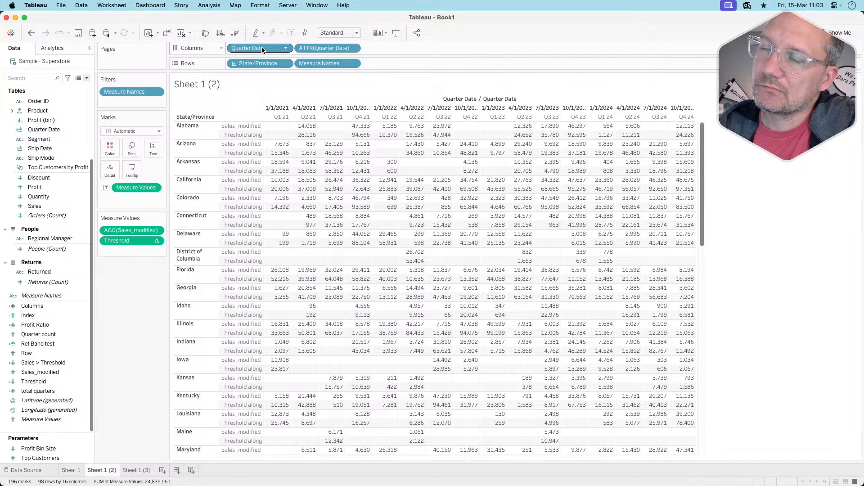
left_click_drag(313, 50, 378, 64)
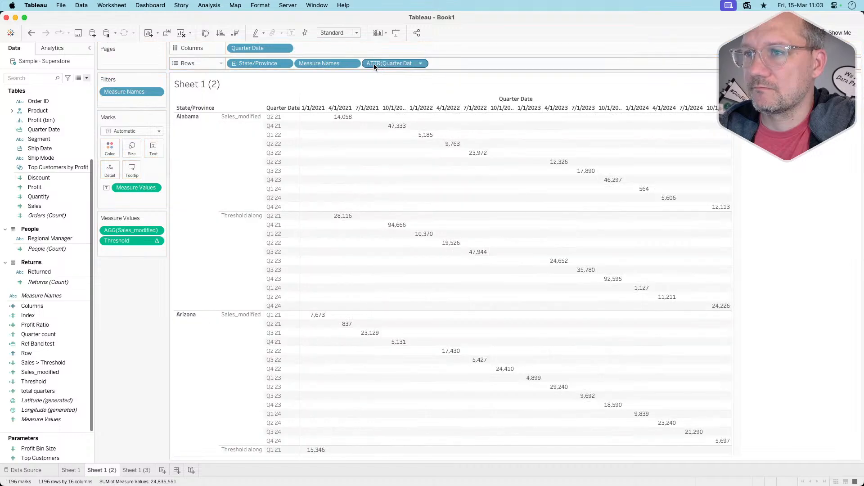
left_click_drag(266, 45, 405, 64)
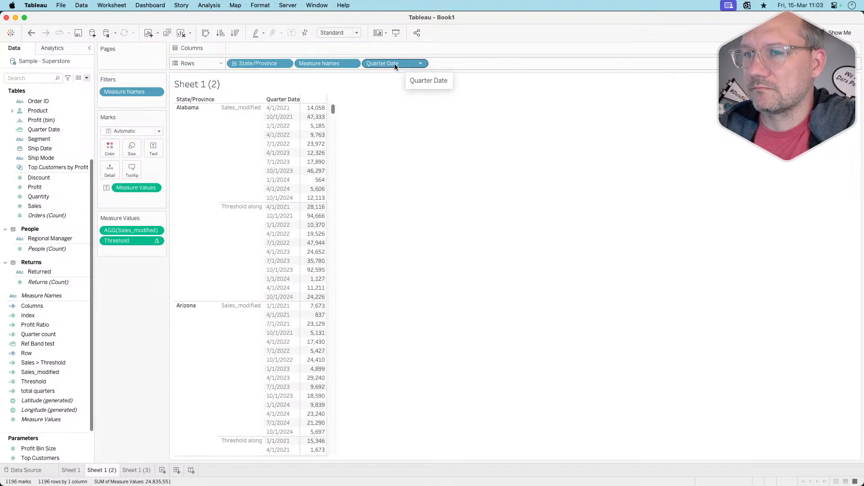
left_click_drag(328, 63, 329, 45)
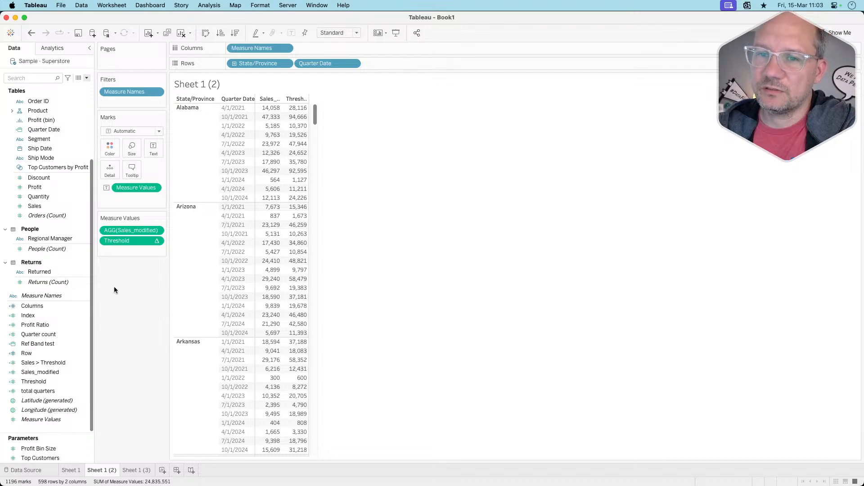
right_click(55, 343)
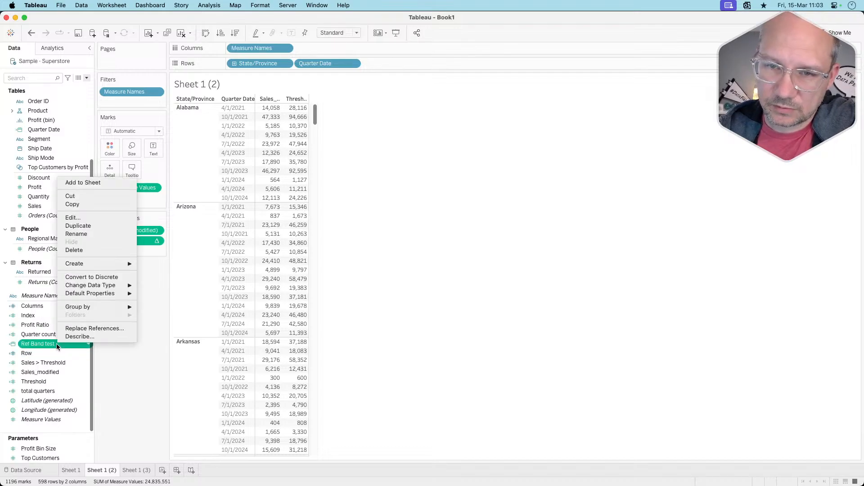
left_click(77, 226)
left_click_drag(195, 197, 118, 197)
key("BackSpace")
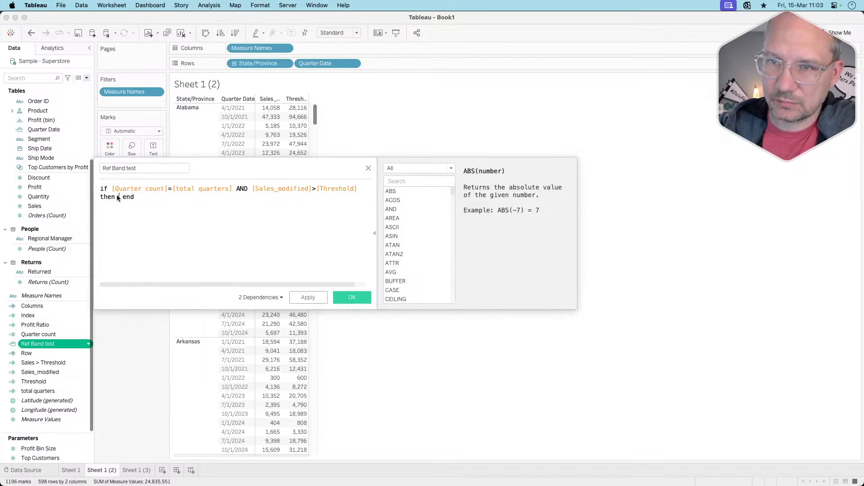
left_click(368, 168)
Step: Add Quarter count and total quarters to the measure values and compute both using Quarter Date
left_click_drag(45, 337, 130, 251)
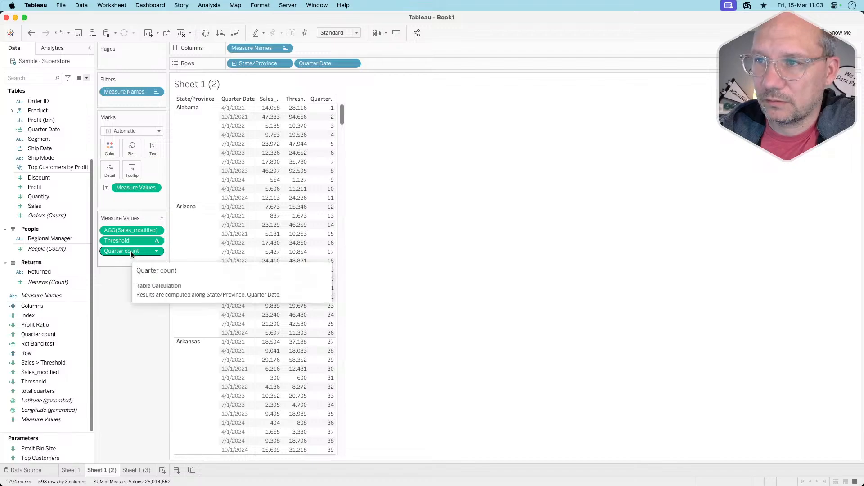
left_click_drag(39, 390, 125, 259)
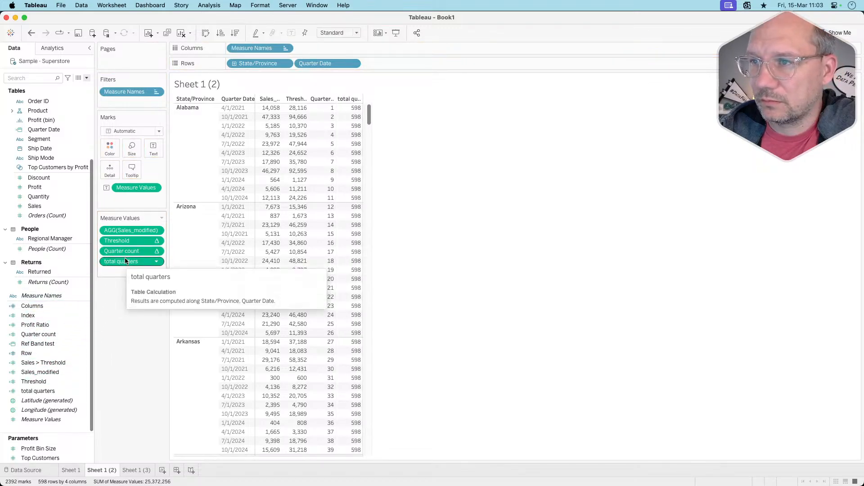
left_click(157, 262)
mouse_move(154, 334)
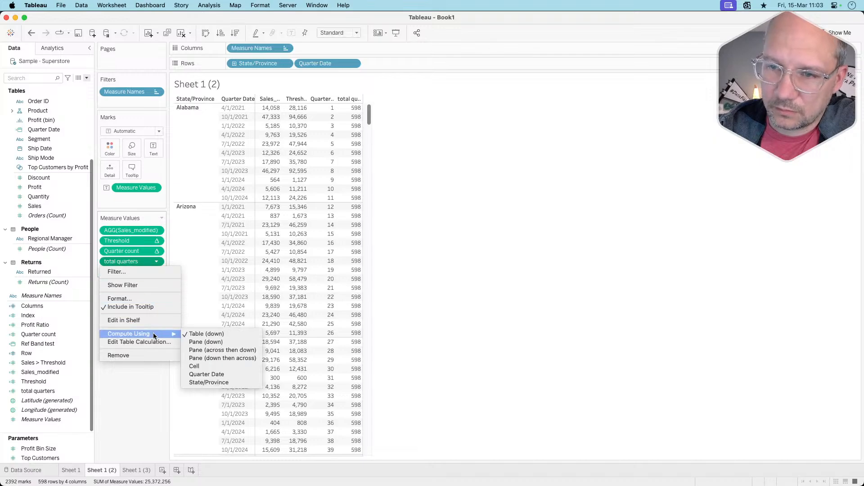
left_click(204, 375)
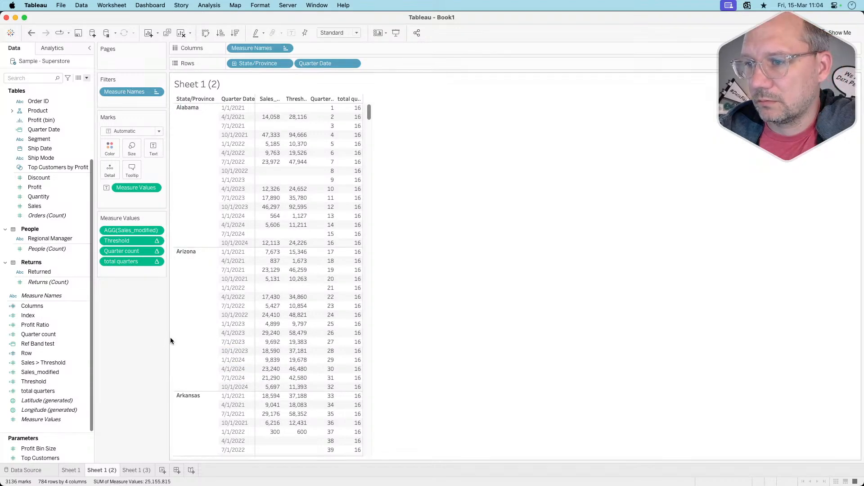
left_click(155, 253)
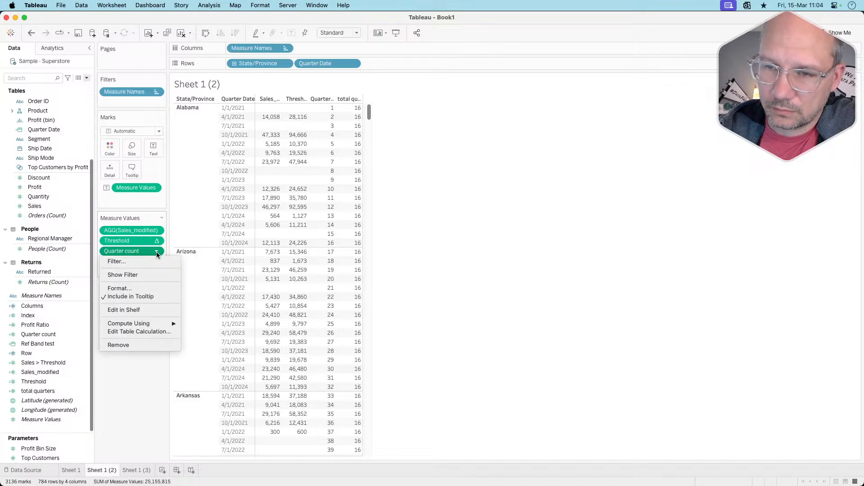
mouse_move(151, 323)
left_click(200, 365)
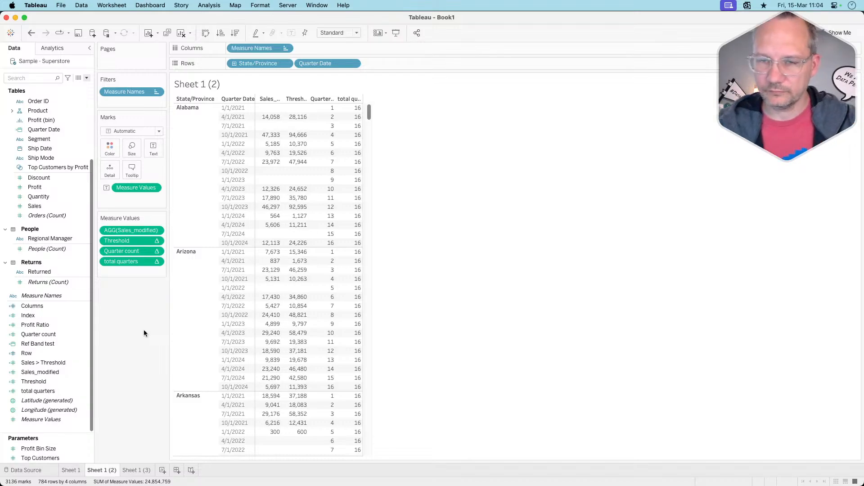
Step: Add Sales > Threshold to the crosstab's measure values and compute it using Pane (down)
left_click(61, 363)
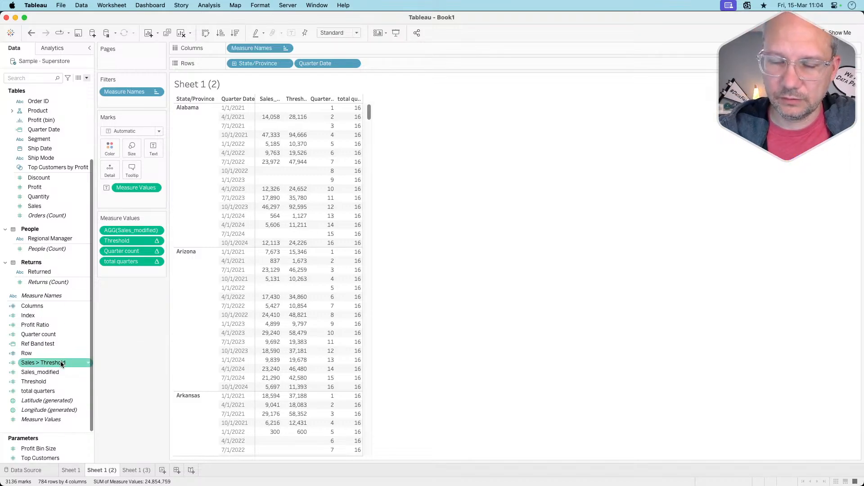
double_click(60, 363)
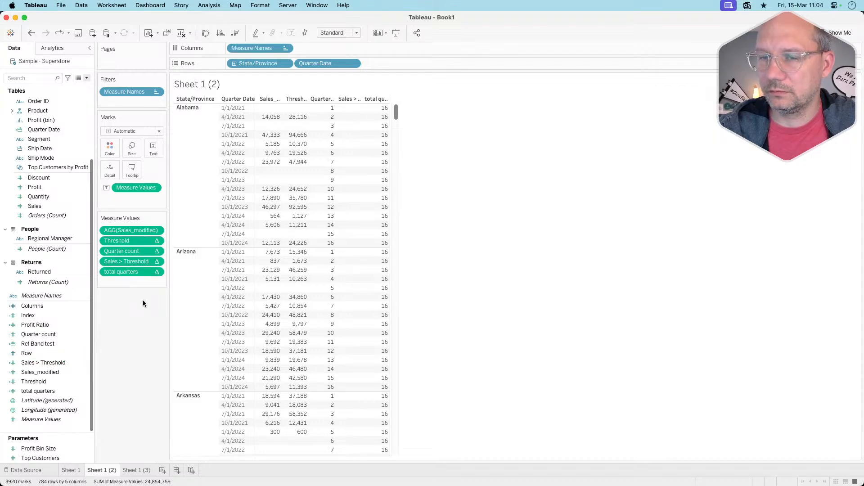
left_click(157, 272)
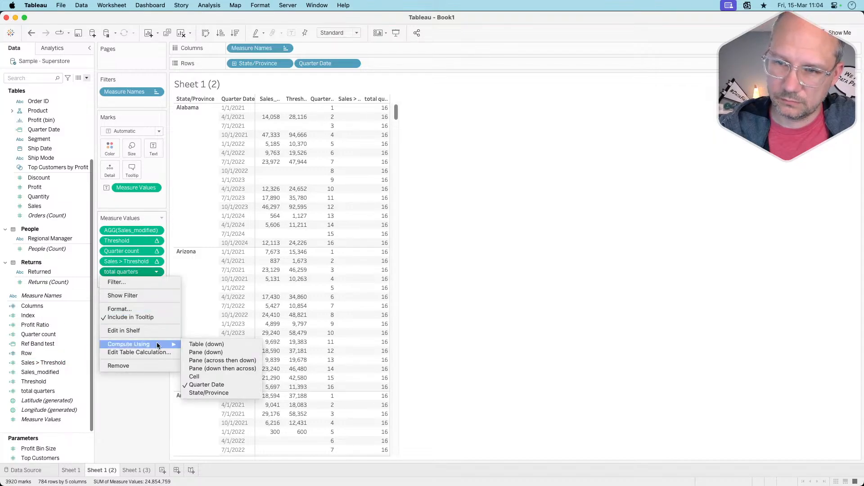
left_click(121, 396)
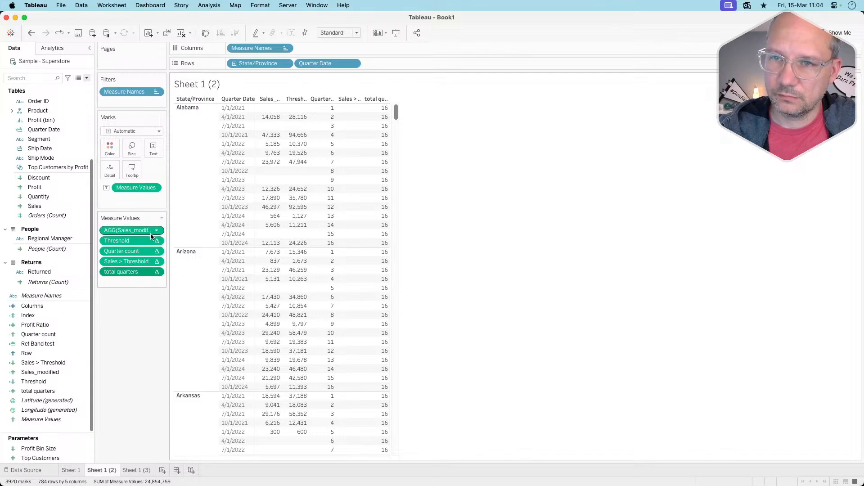
left_click(157, 262)
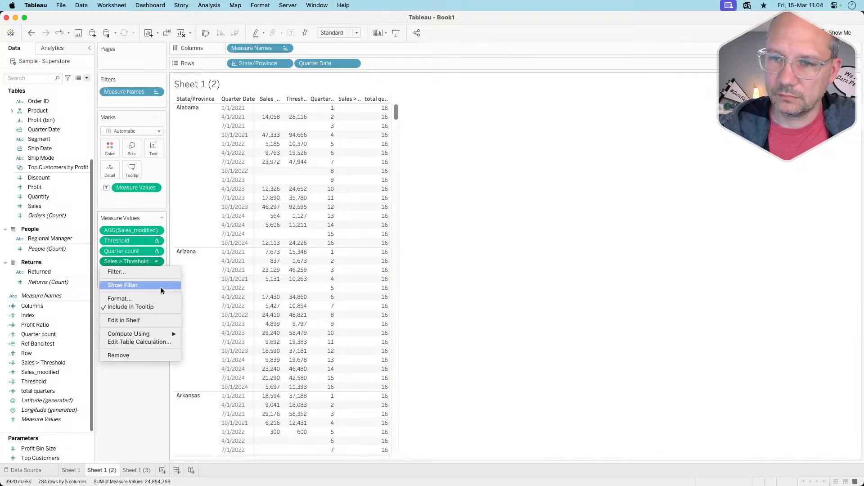
mouse_move(160, 336)
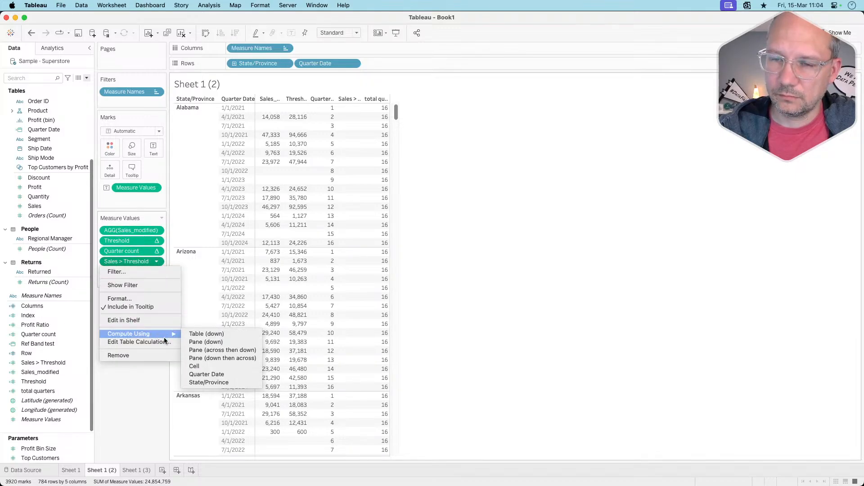
left_click(222, 343)
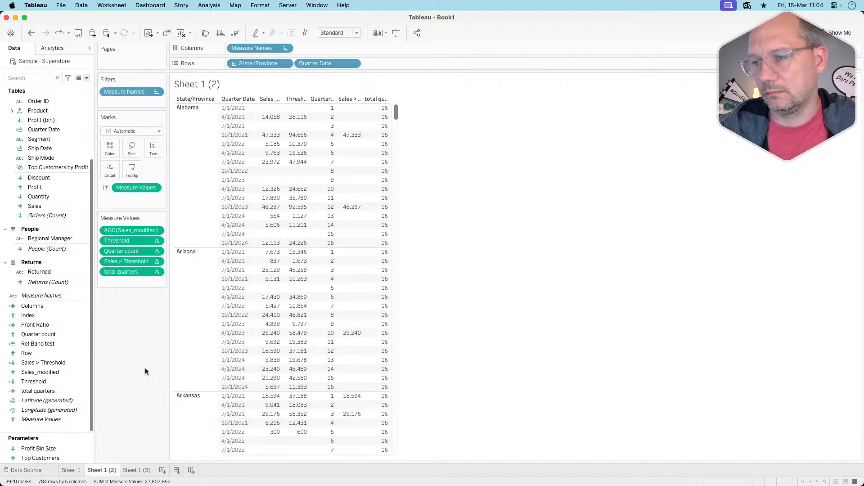
Step: Look through the crosstab by state, comparing Quarter count, total quarters and the Sales > Threshold values
scroll(285, 326, "down", 5)
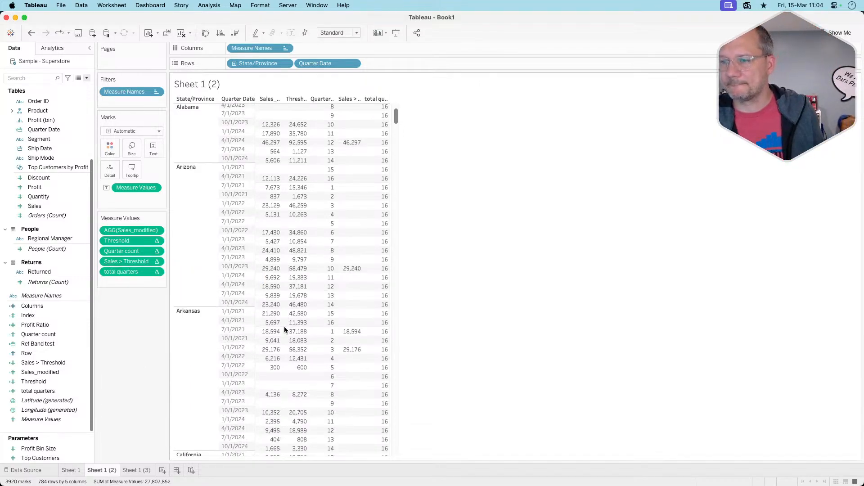
scroll(284, 326, "down", 15)
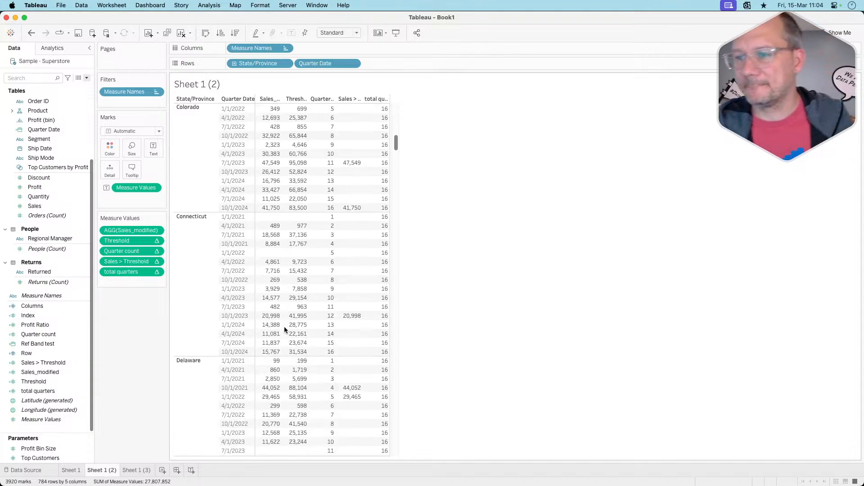
scroll(285, 326, "down", 10)
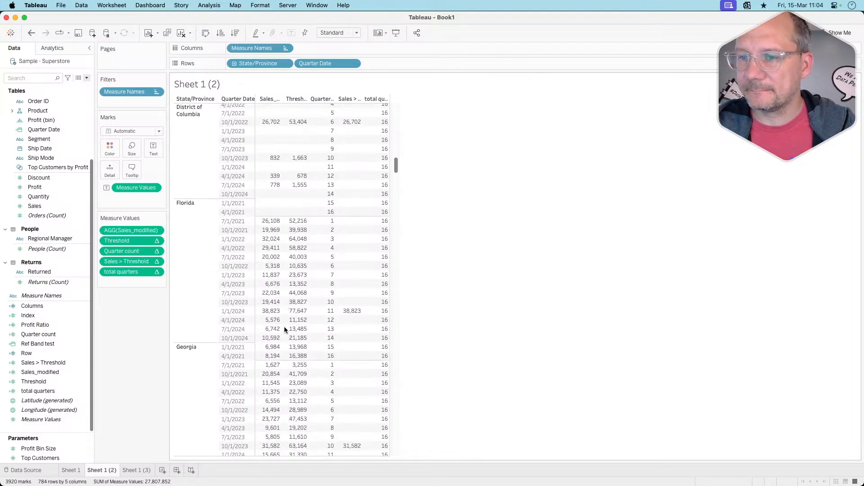
scroll(284, 326, "down", 10)
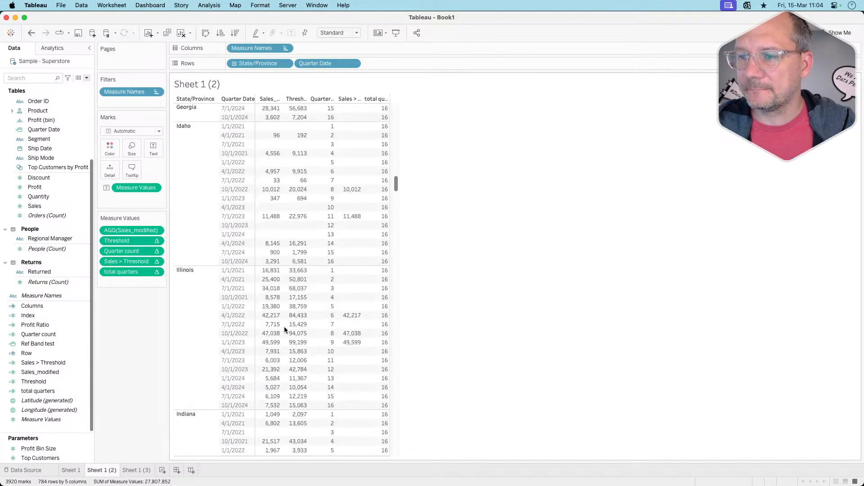
scroll(285, 330, "up", 20)
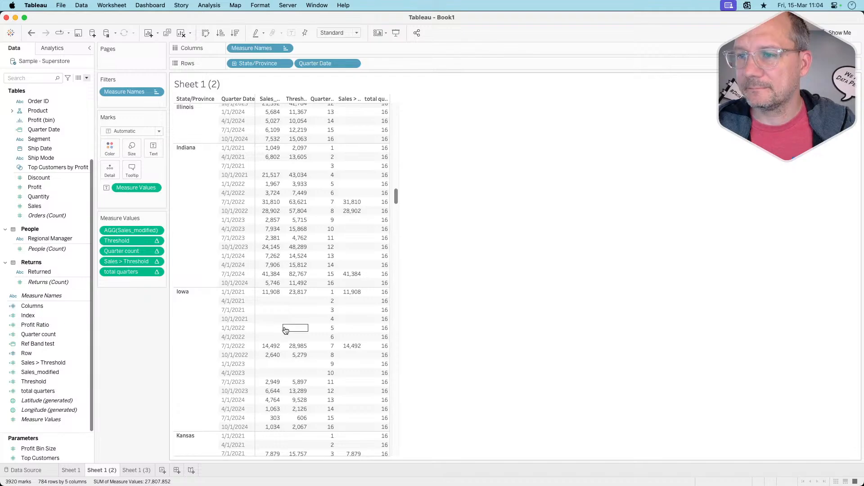
Step: Inspect the final-quarter points of Louisiana and Colorado on Sheet 1 and examine Colorado's matching rows in the Sheet 1 (2) crosstab
left_click(72, 471)
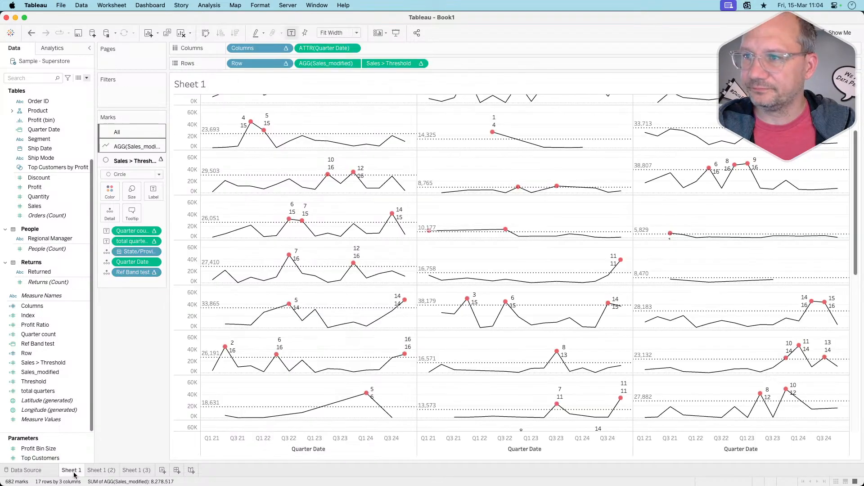
scroll(528, 293, "up", 3)
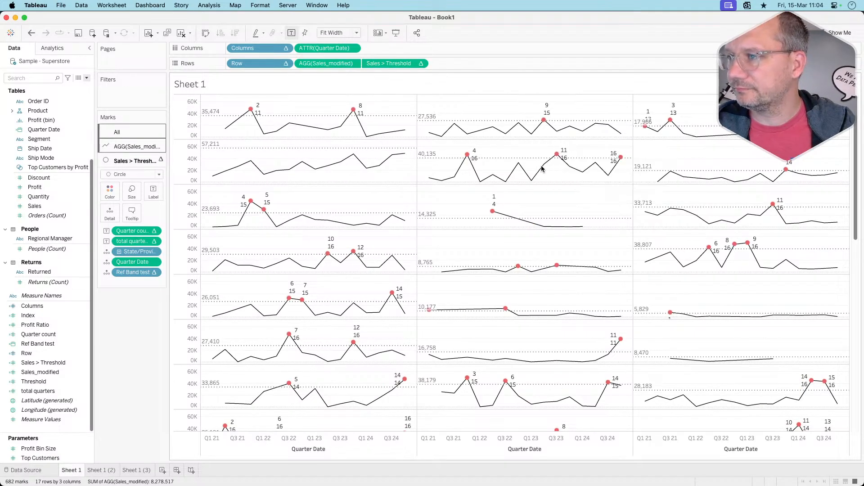
mouse_move(617, 352)
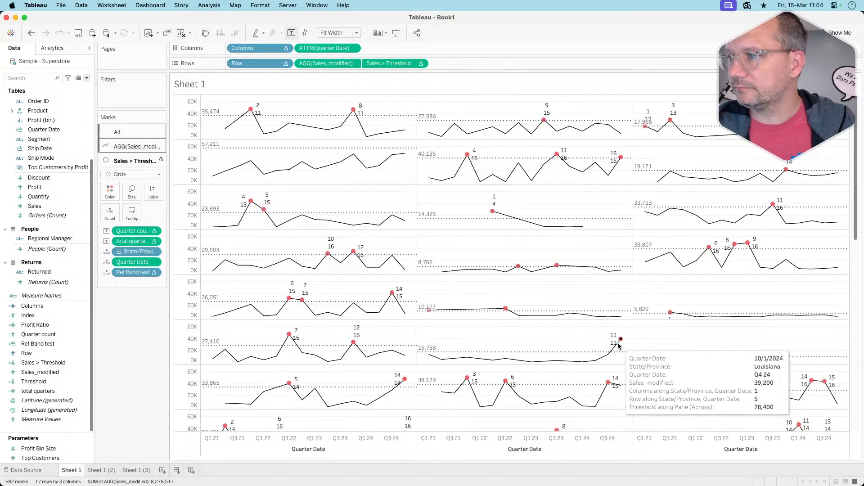
mouse_move(614, 163)
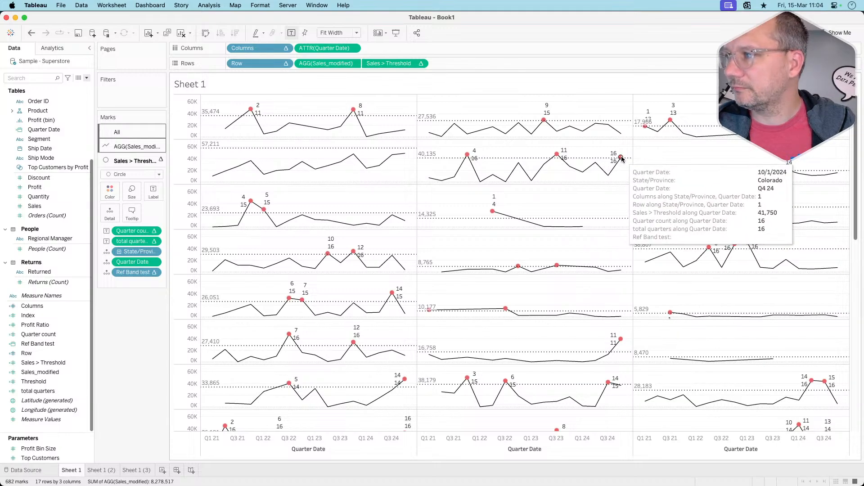
left_click(108, 471)
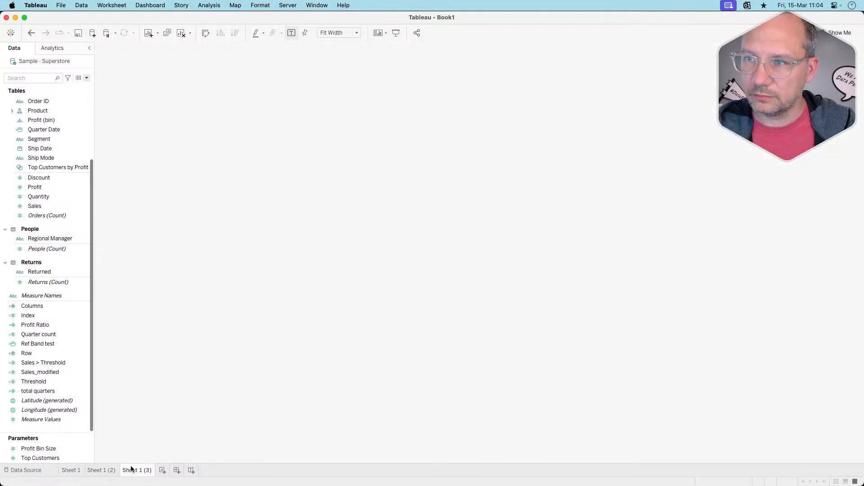
scroll(196, 369, "down", 10)
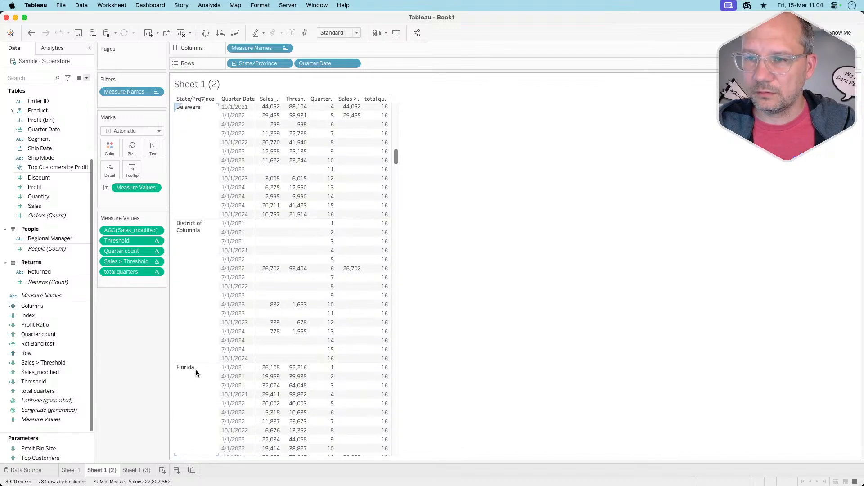
scroll(196, 369, "up", 4)
scroll(196, 369, "up", 5)
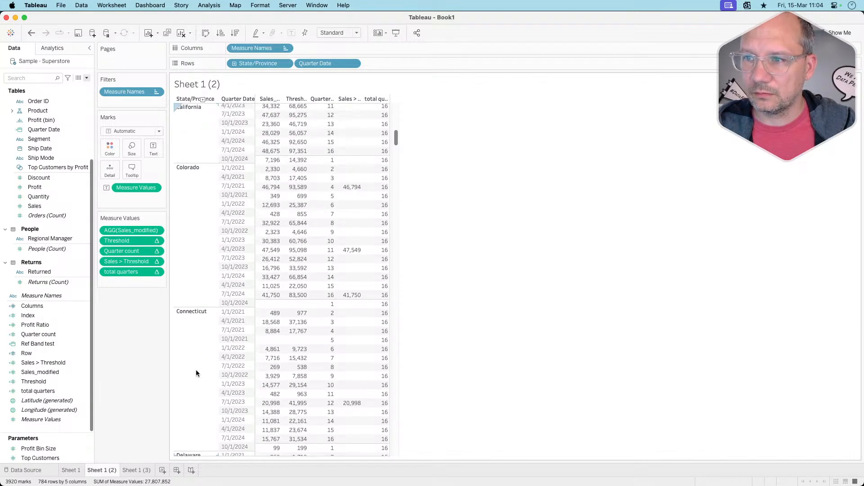
mouse_move(341, 365)
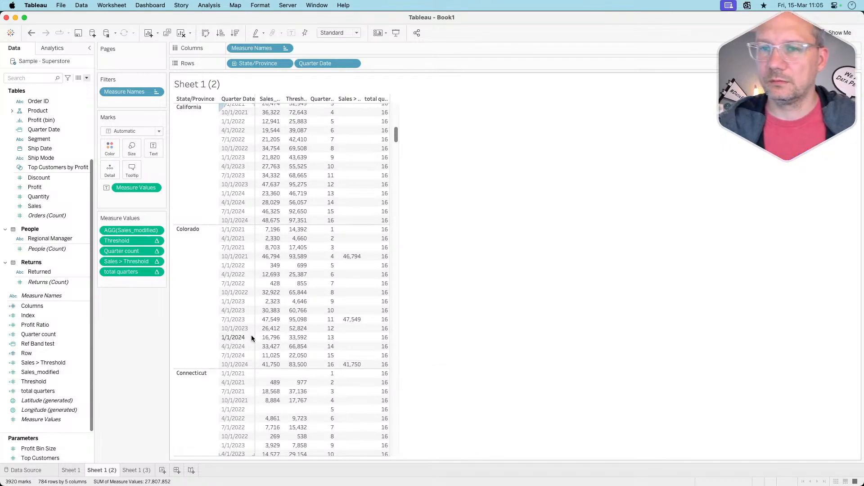
Step: Compute Threshold in the crosstab's measure values using Pane (down) and check the Colorado rows
left_click(156, 241)
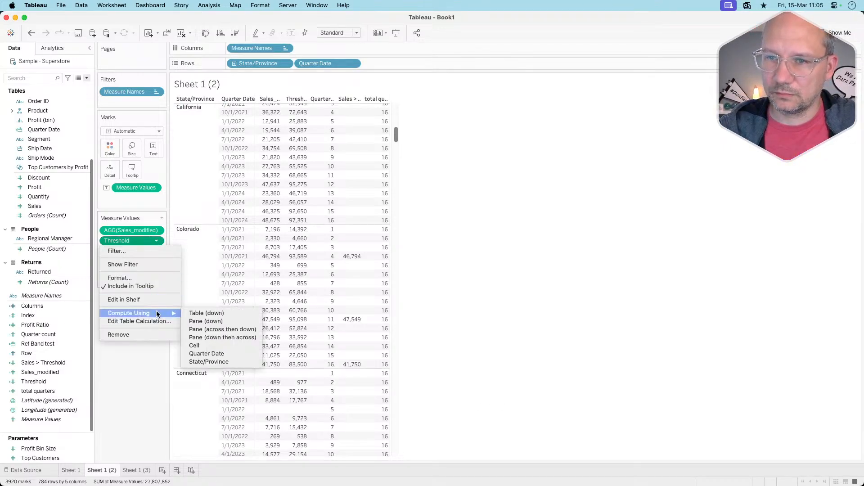
left_click(207, 320)
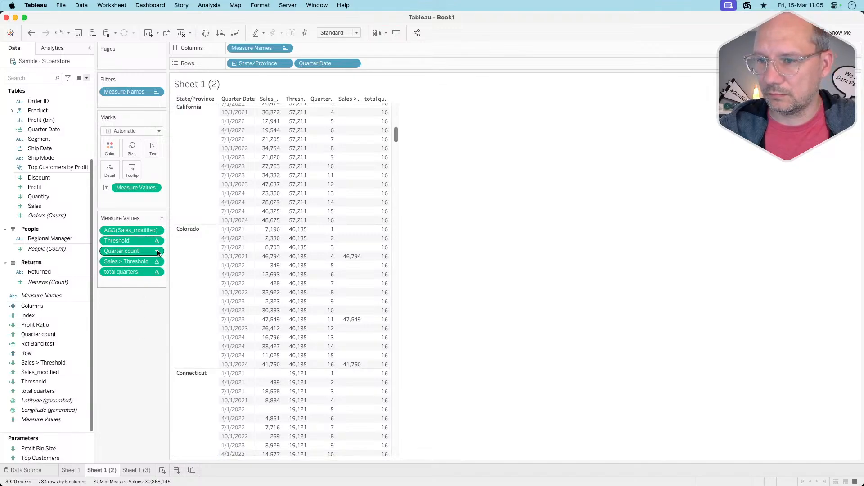
mouse_move(288, 271)
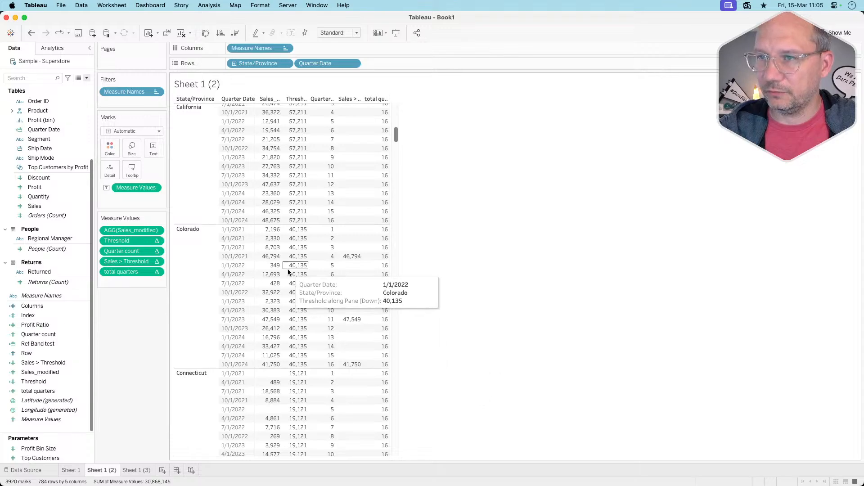
mouse_move(288, 383)
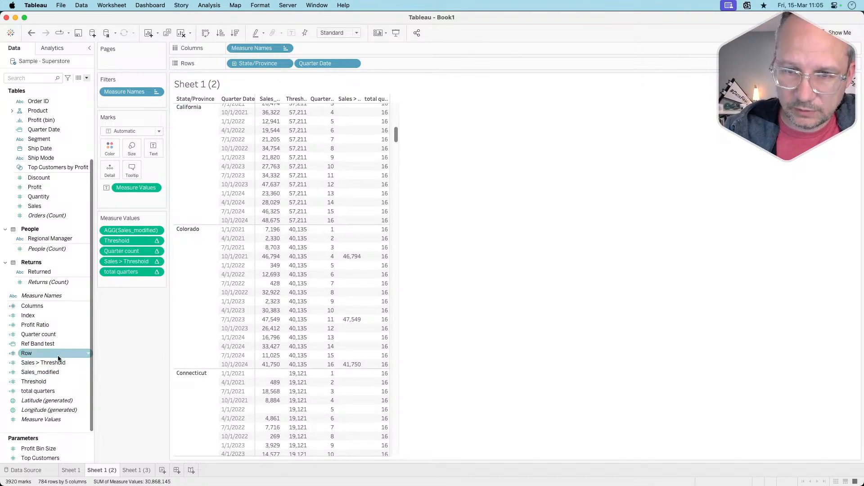
Step: Add Ref Band test to the crosstab's measure values and compute it using Pane (down)
right_click(55, 344)
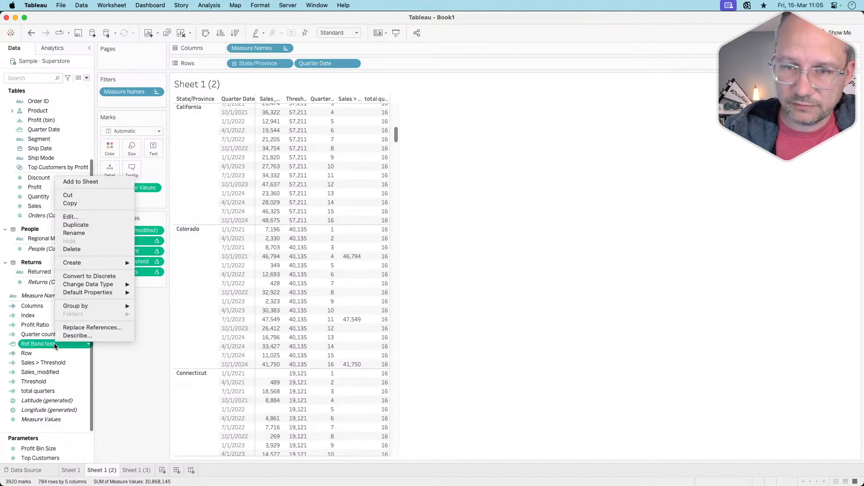
left_click(112, 385)
left_click_drag(57, 345, 145, 283)
left_click(156, 281)
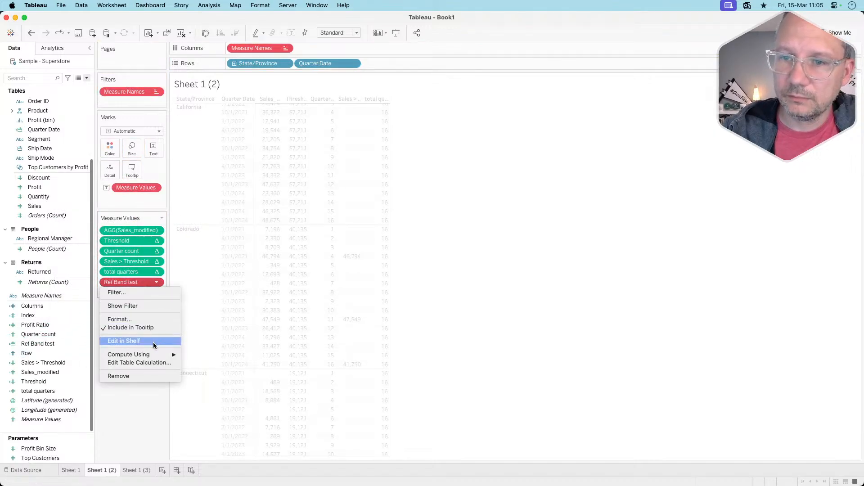
mouse_move(155, 355)
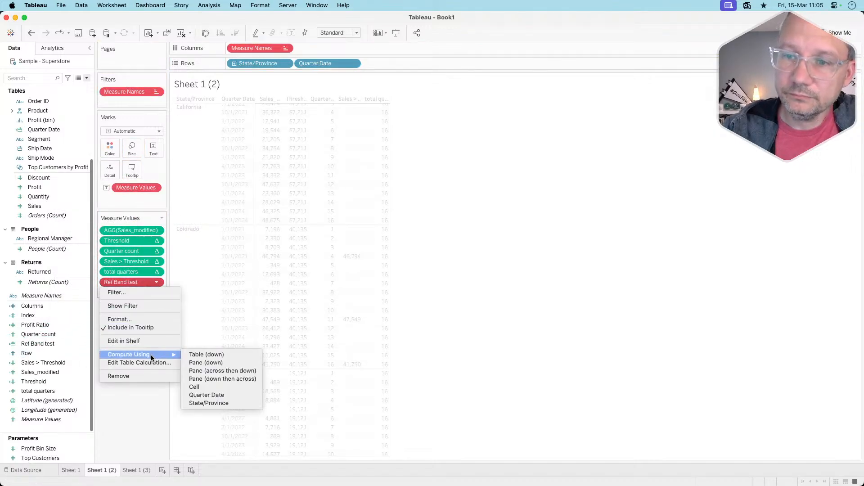
left_click(203, 361)
left_click(156, 282)
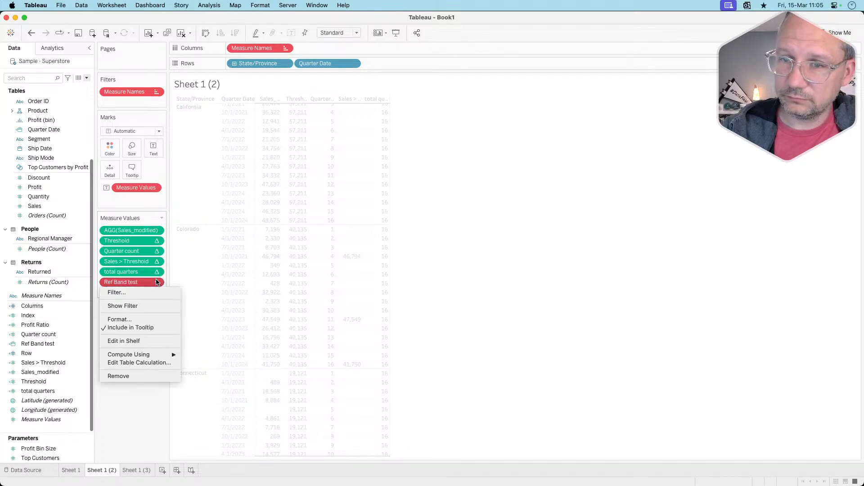
left_click(143, 443)
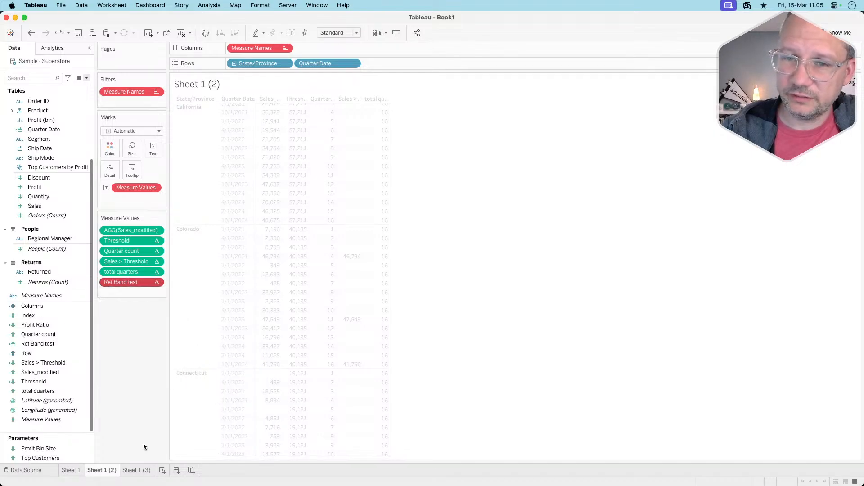
Step: Edit the Ref Band test calculation to return 1 instead of ATTR([Quarter Date]) and save it
right_click(44, 343)
left_click(85, 220)
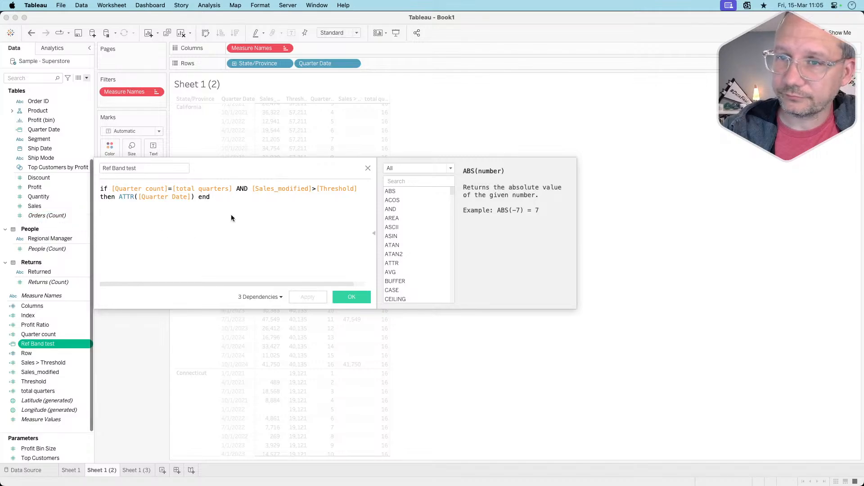
left_click_drag(194, 197, 120, 199)
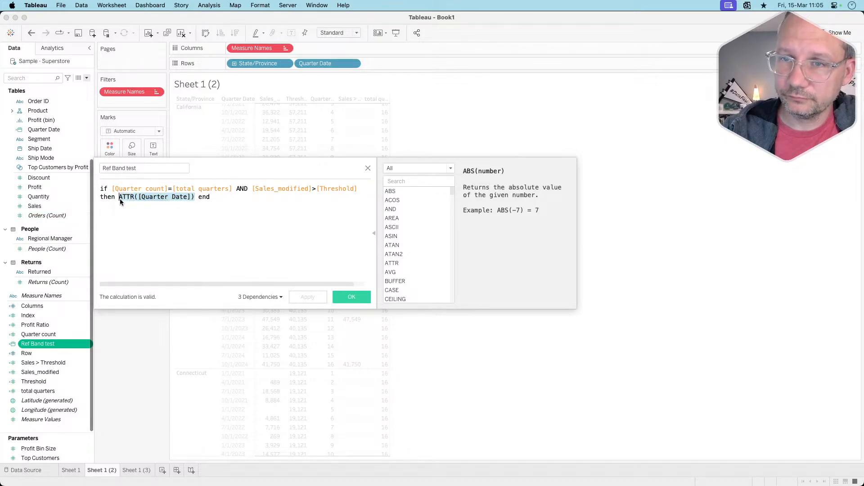
type("1")
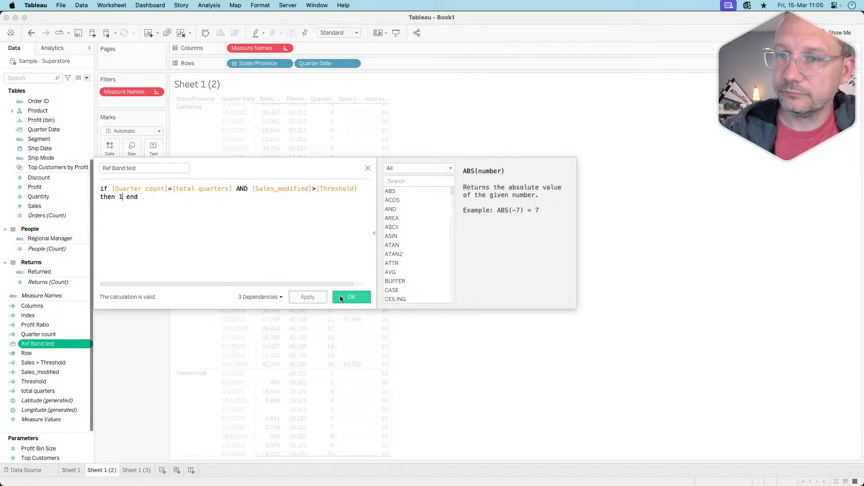
left_click(352, 297)
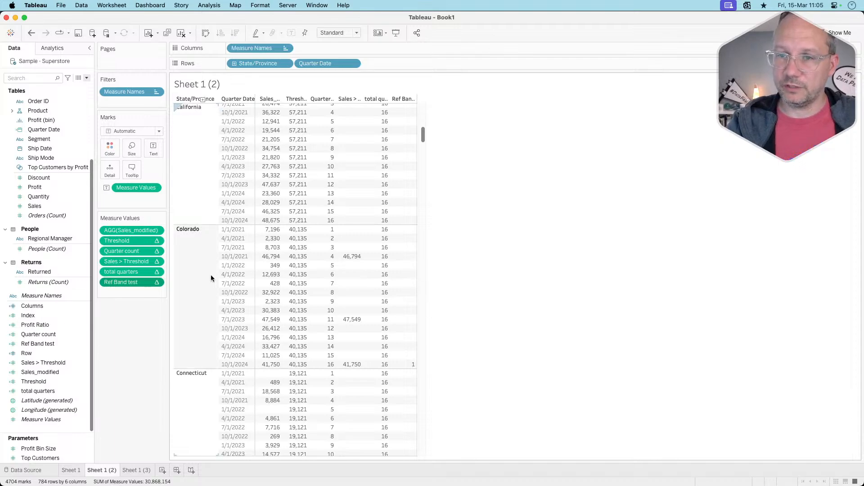
Step: Compute Ref Band test in the crosstab's measure values using Quarter Date
left_click(156, 282)
mouse_move(155, 355)
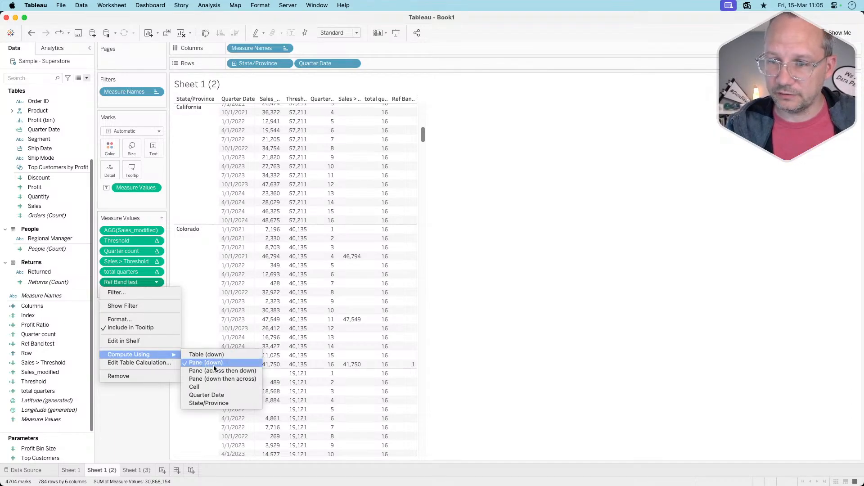
left_click(215, 395)
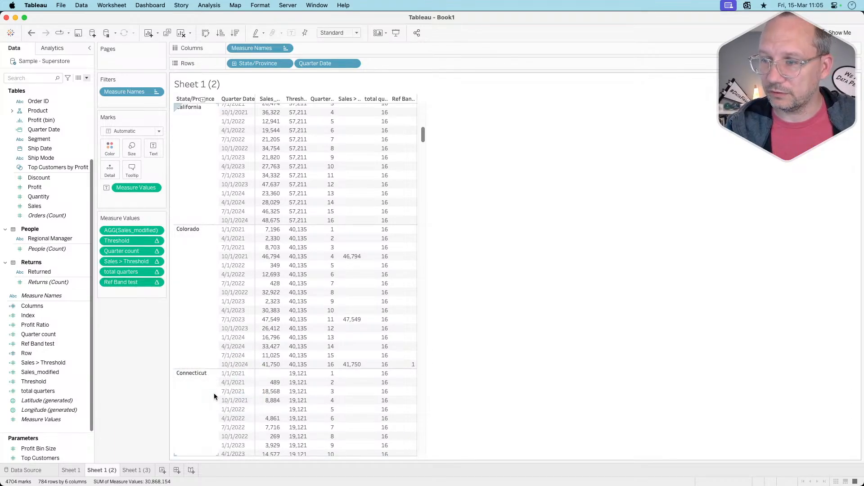
Step: Check the table calculation settings of Ref Band test, including its nested Threshold calculation
left_click(156, 283)
left_click(144, 359)
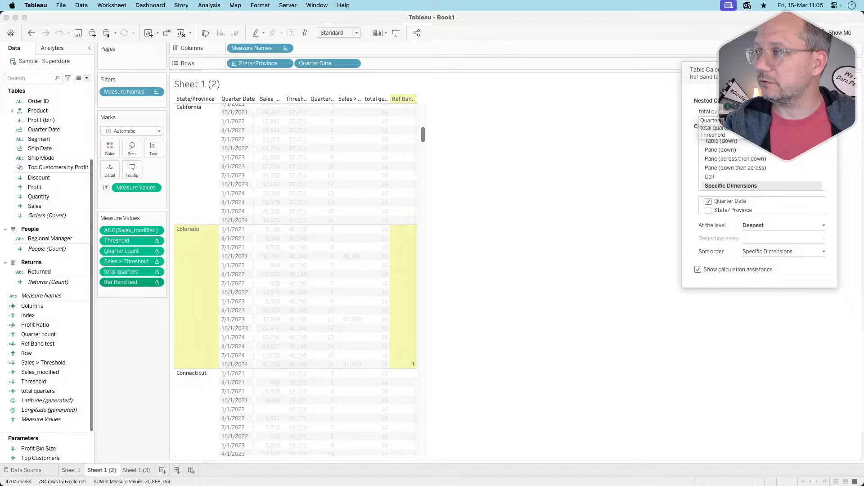
left_click(739, 135)
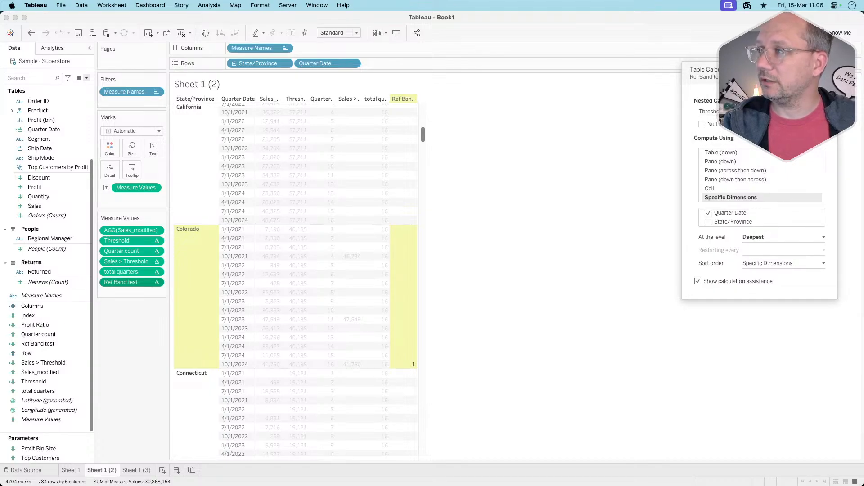
left_click(831, 69)
left_click(484, 314)
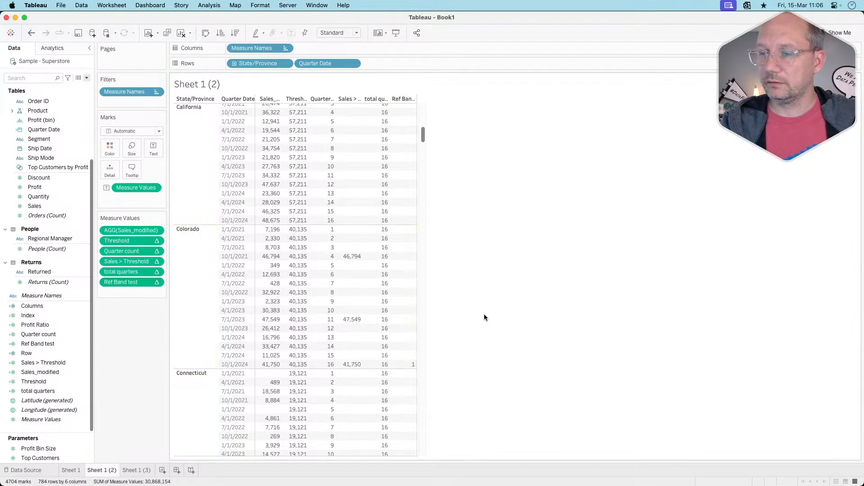
Step: Change the Compute Using setting of Ref Band test in the Sales > Threshold marks on Sheet 1
left_click(72, 471)
left_click(155, 273)
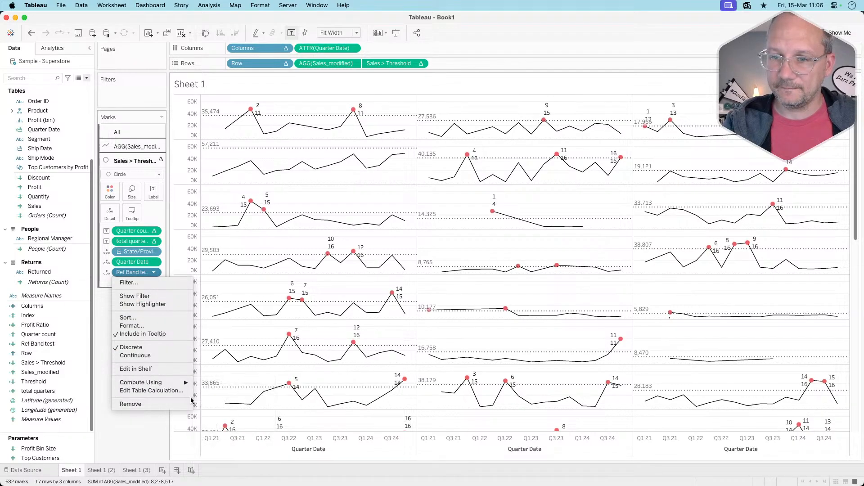
mouse_move(187, 382)
left_click(220, 456)
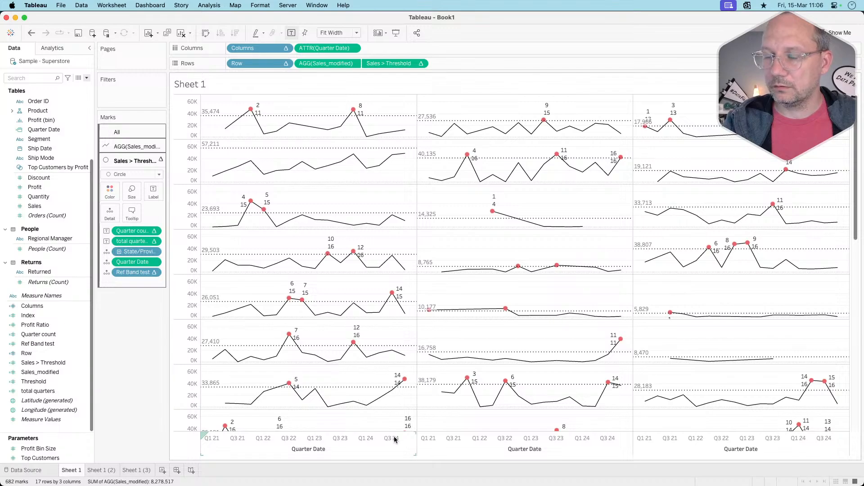
Step: Look at Sheet 1 (3), return to Sheet 1 (2) and delete Sheet 1 (3)
left_click(136, 470)
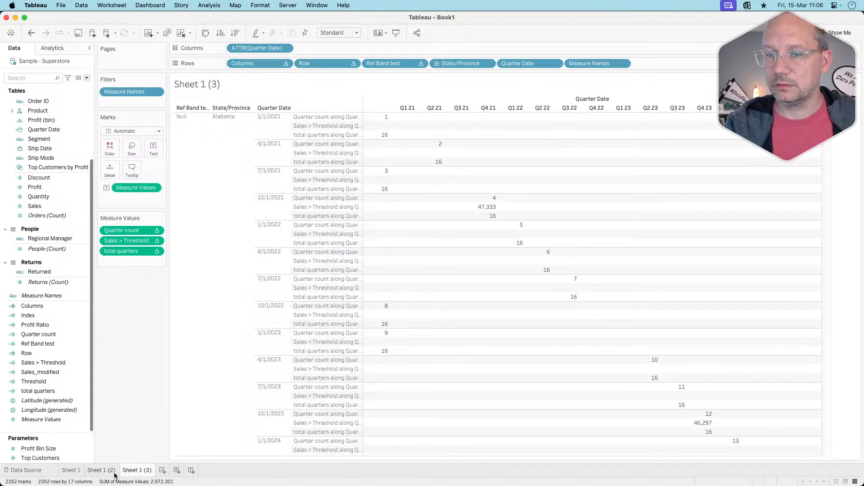
left_click(115, 472)
right_click(142, 470)
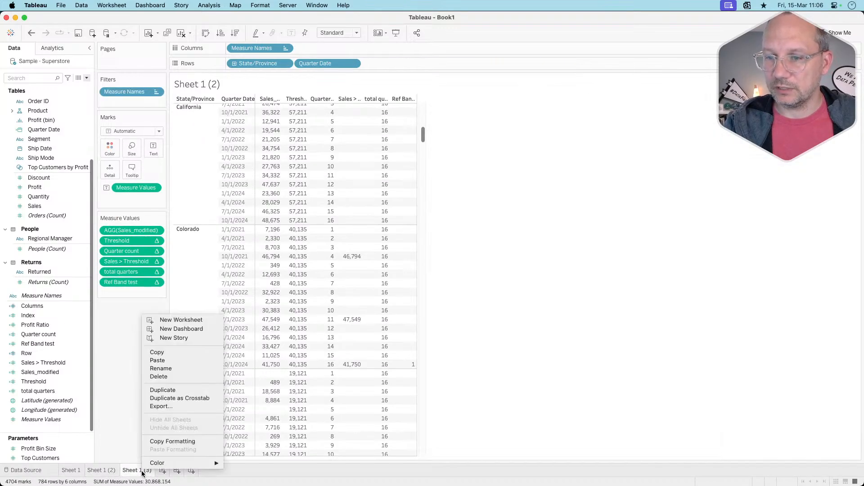
left_click(178, 377)
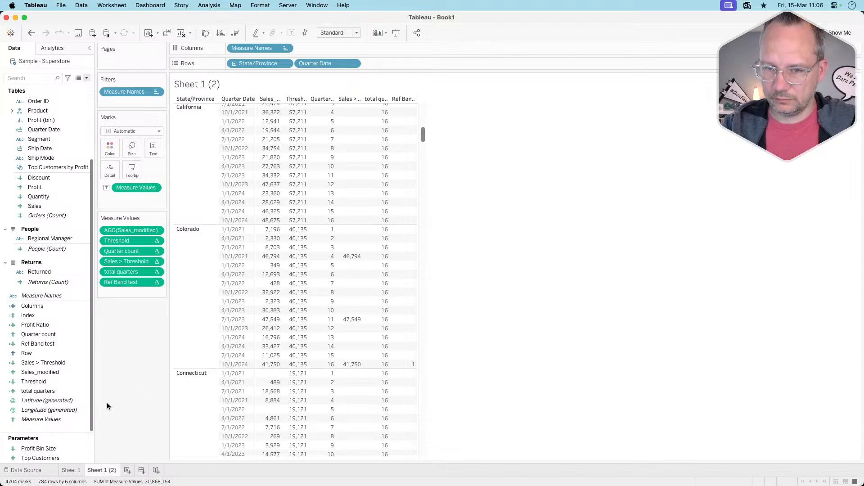
left_click(53, 365)
left_click(57, 371)
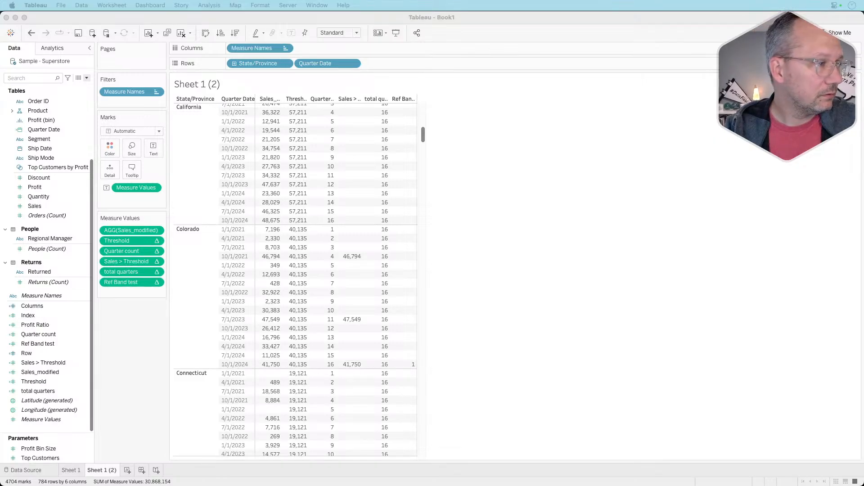
left_click(140, 370)
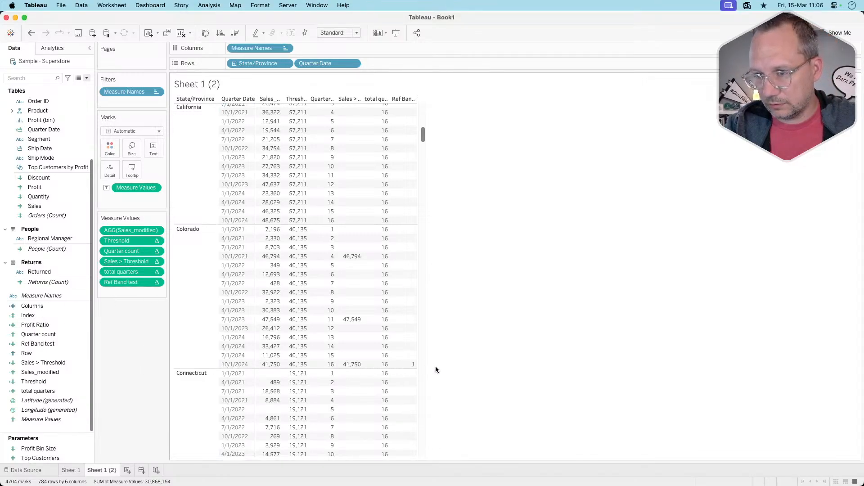
mouse_move(405, 365)
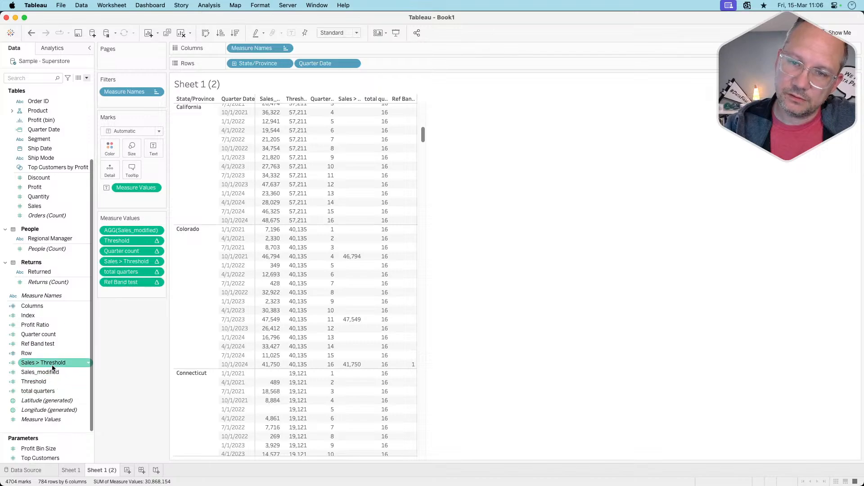
Step: Open the Ref Band test calculation for editing and remove the returned value 1
right_click(57, 347)
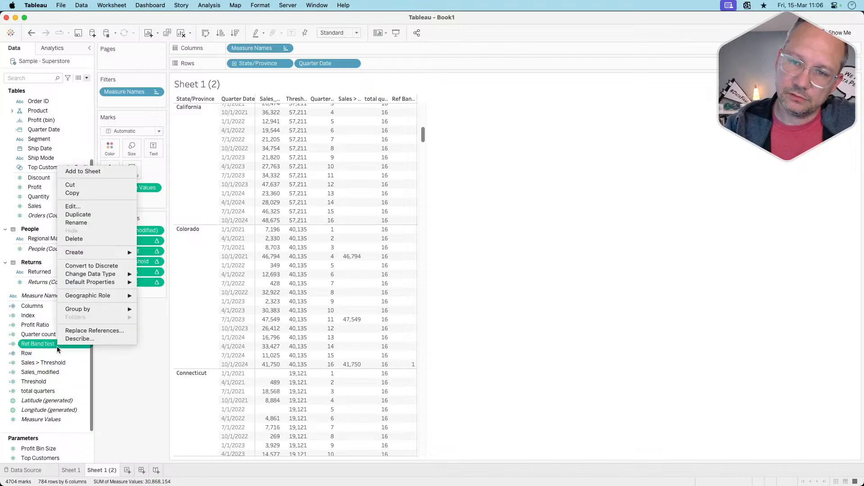
left_click(77, 211)
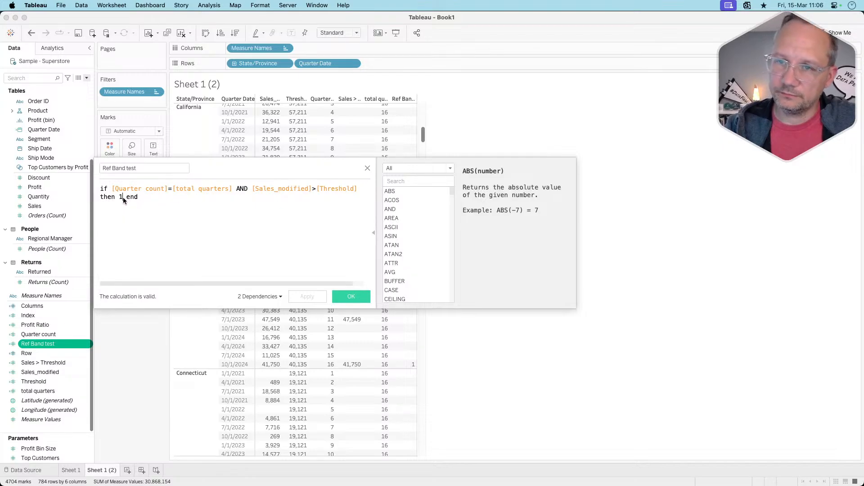
key("BackSpace")
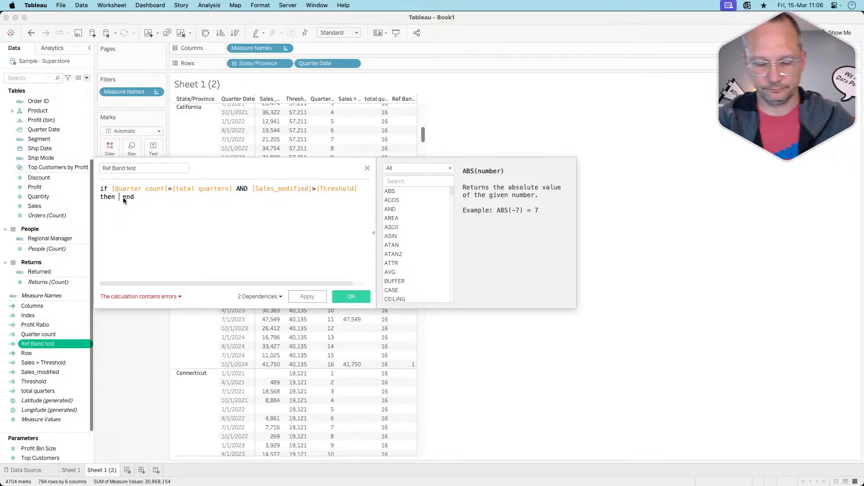
type("dateadd")
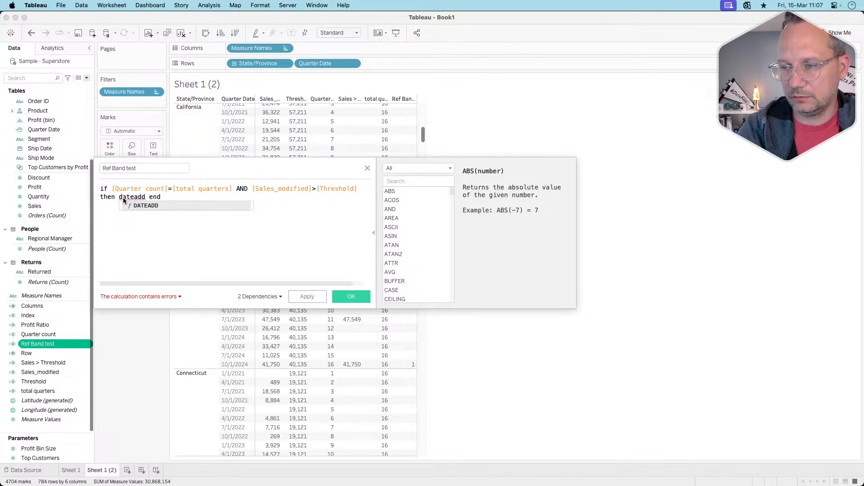
key("BackSpace")
key("BackSpace")
key("BackSpace")
key("BackSpace")
key("BackSpace")
key("BackSpace")
key("BackSpace")
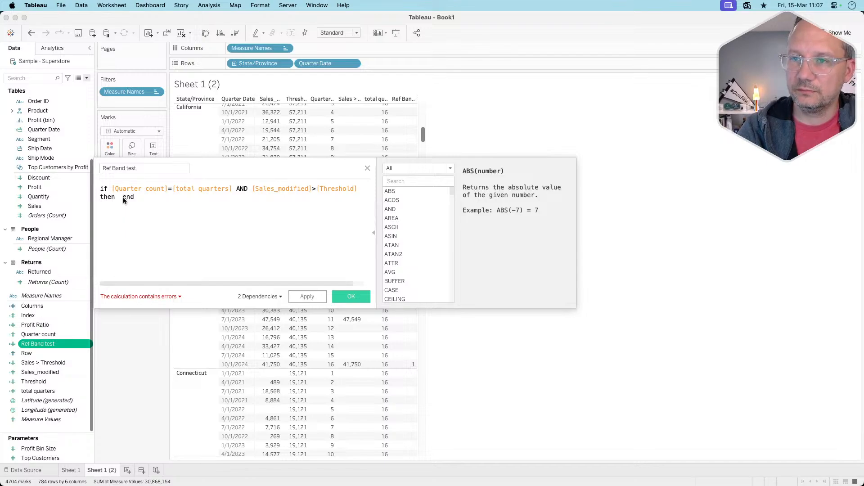
Step: Make the Ref Band test calculation return min([Quarter Date]) when its condition is met, and save it
type("quar")
key("Down")
key("Down")
key("Return")
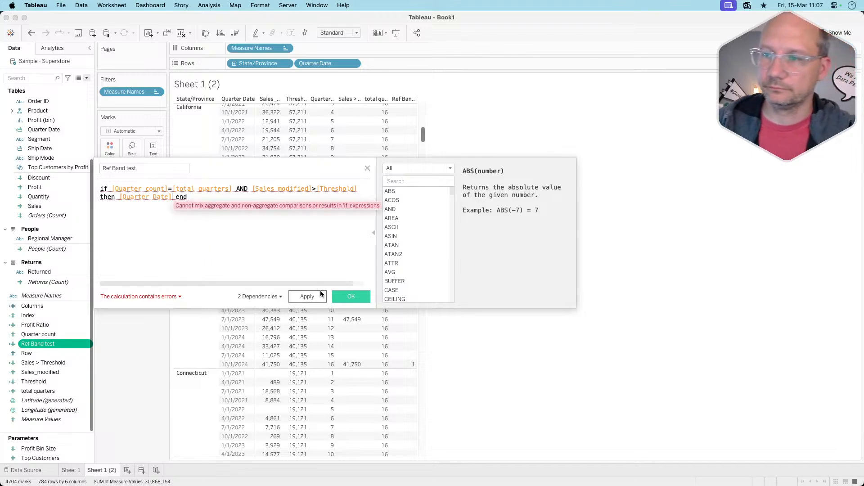
left_click(118, 197)
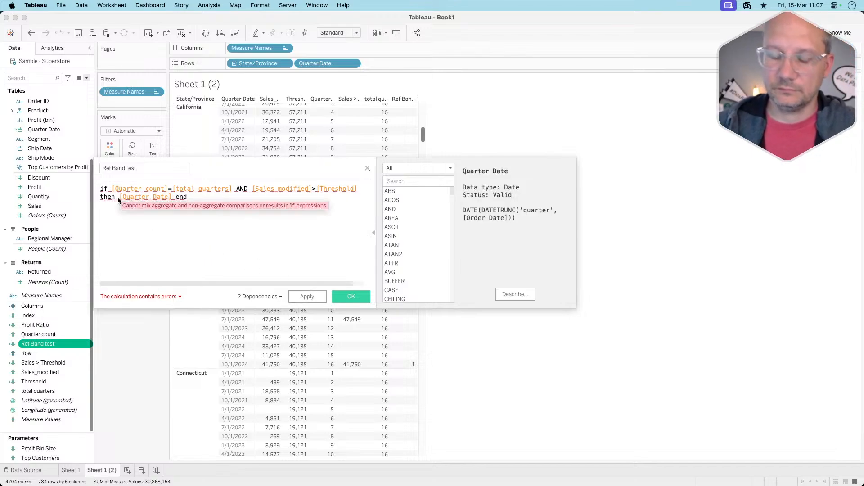
type("min(")
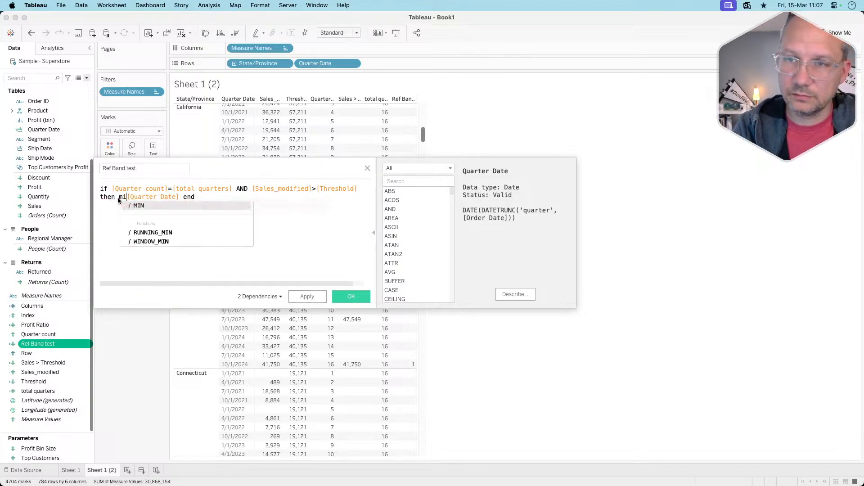
left_click(187, 198)
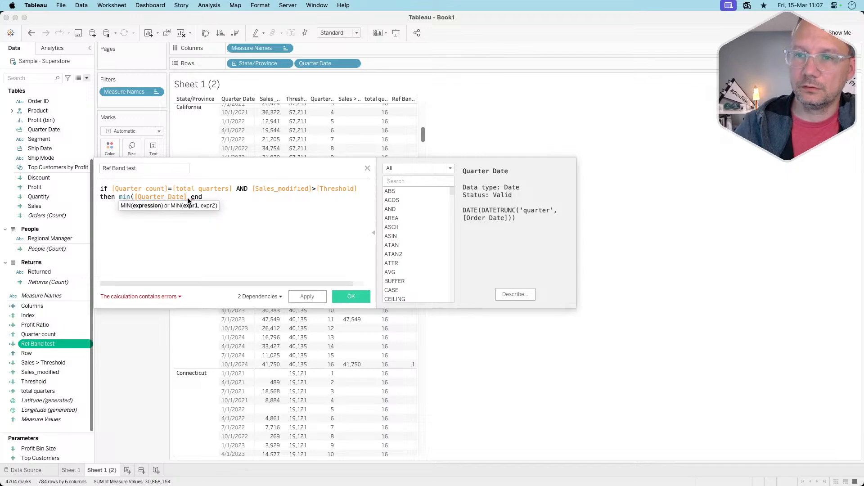
type(")")
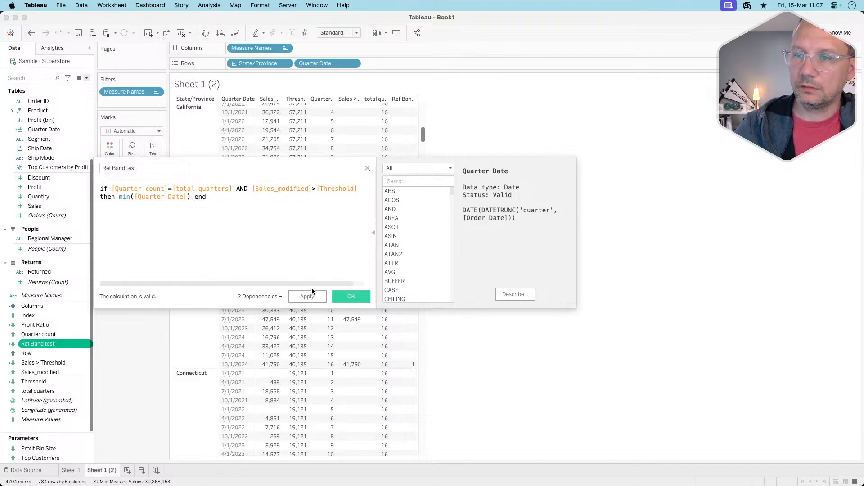
left_click(350, 297)
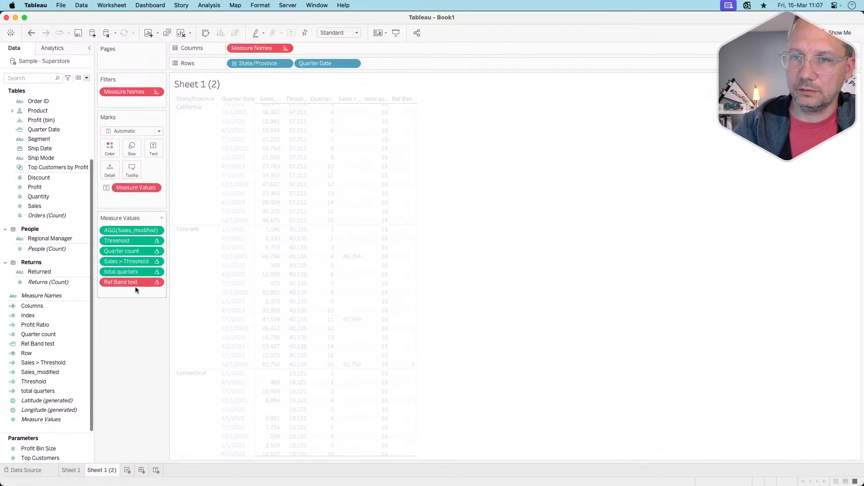
Step: Move Ref Band test from the measure values to the rows after Quarter Date as a discrete field computed using Quarter Date
left_click_drag(131, 284, 412, 62)
left_click(421, 64)
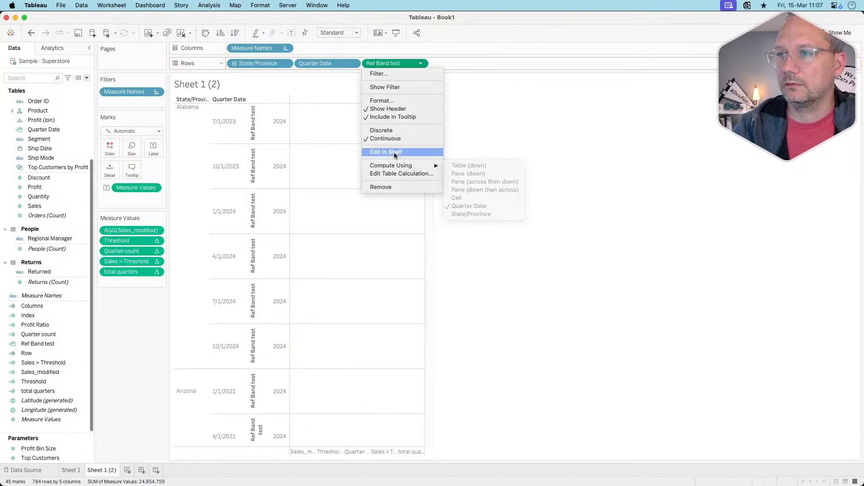
left_click(387, 130)
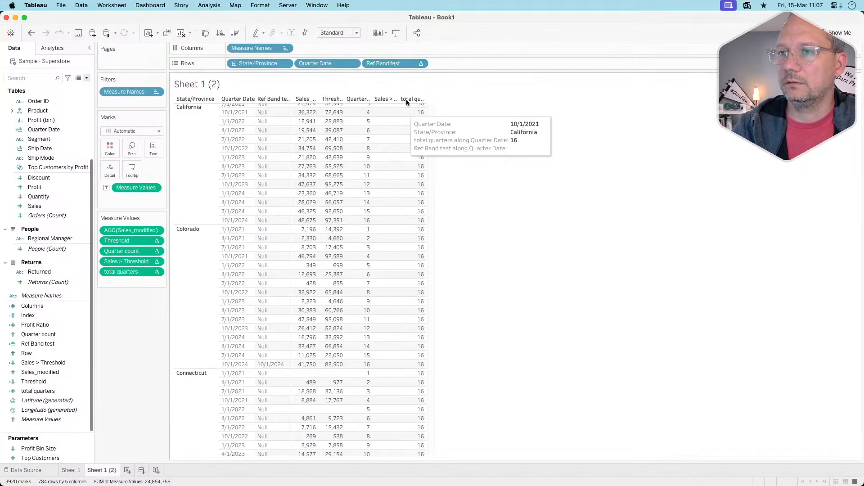
left_click(421, 64)
mouse_move(409, 184)
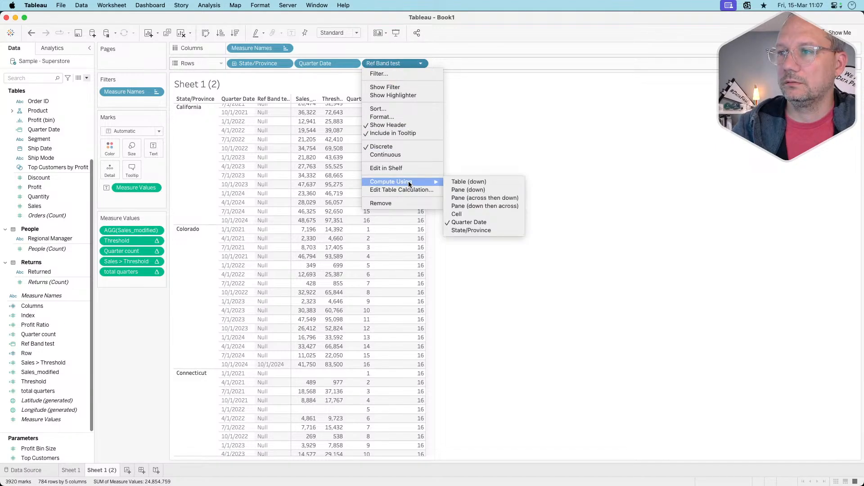
left_click(489, 216)
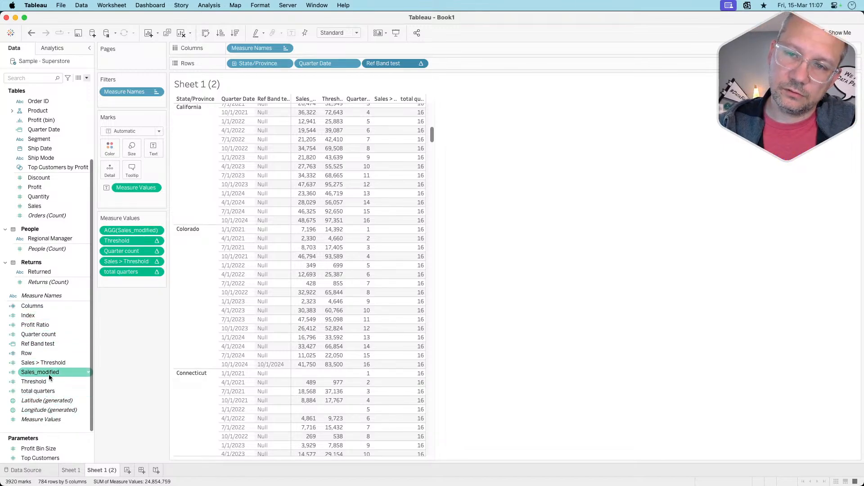
Step: Edit Ref Band test to return dateadd('month',-1,min([Quarter Date])) and apply the change
right_click(47, 350)
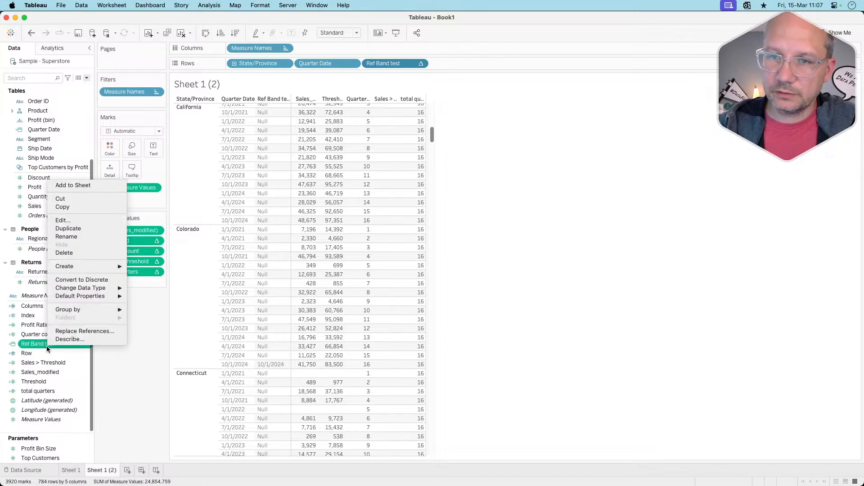
left_click(76, 222)
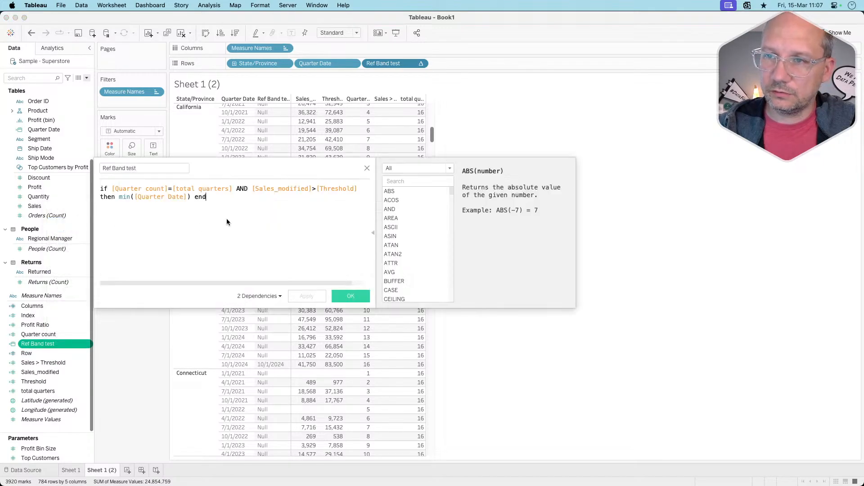
left_click(119, 196)
type("datead")
type("d('month")
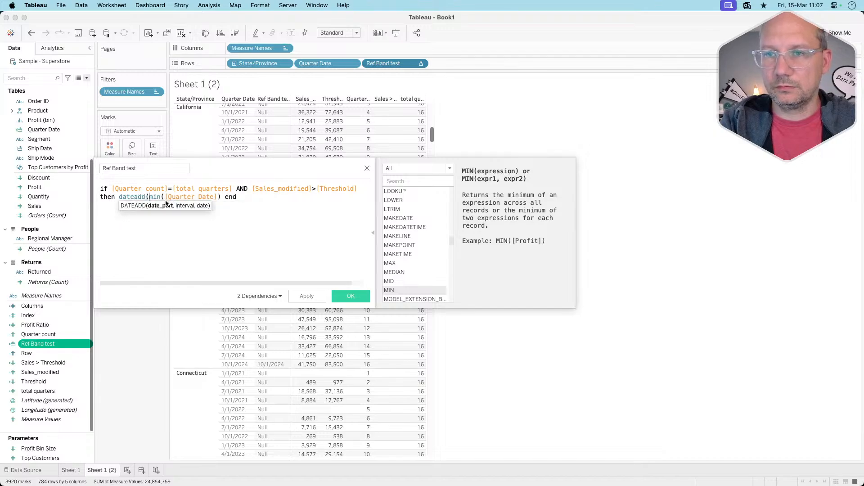
type("',")
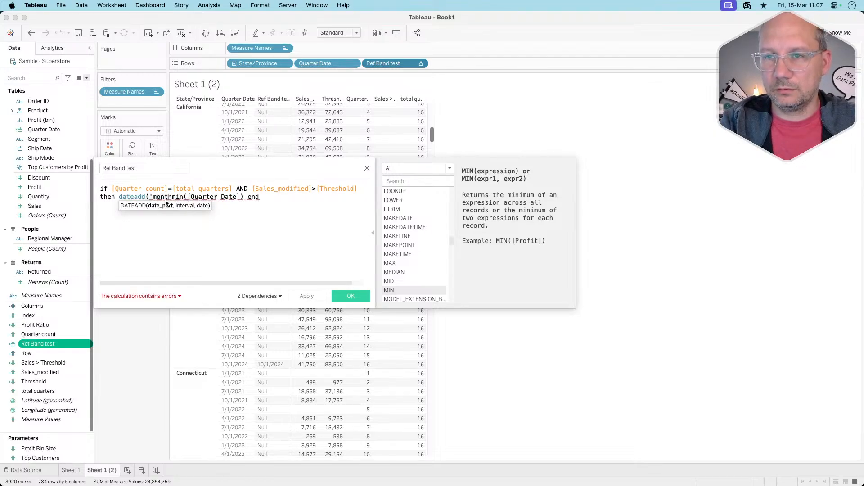
type("-1")
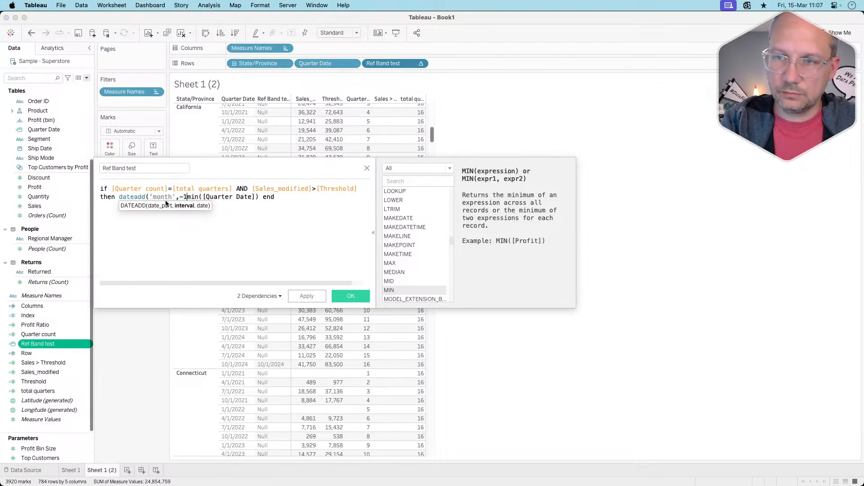
type(",")
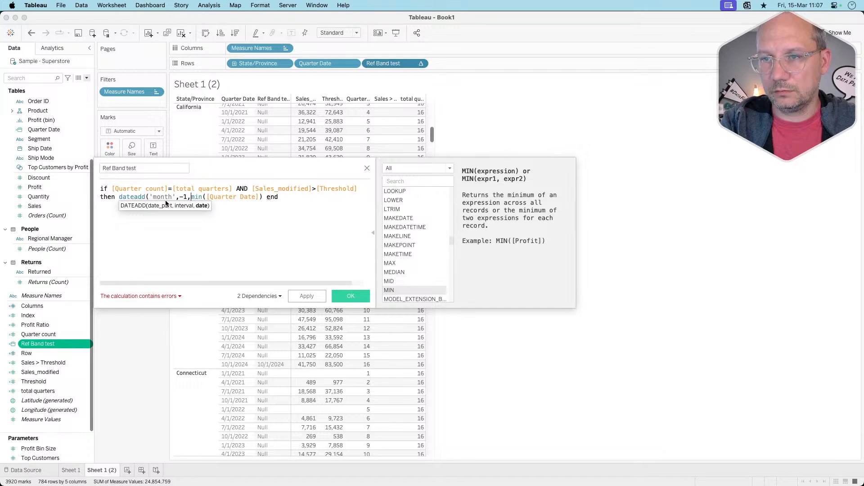
left_click(262, 196)
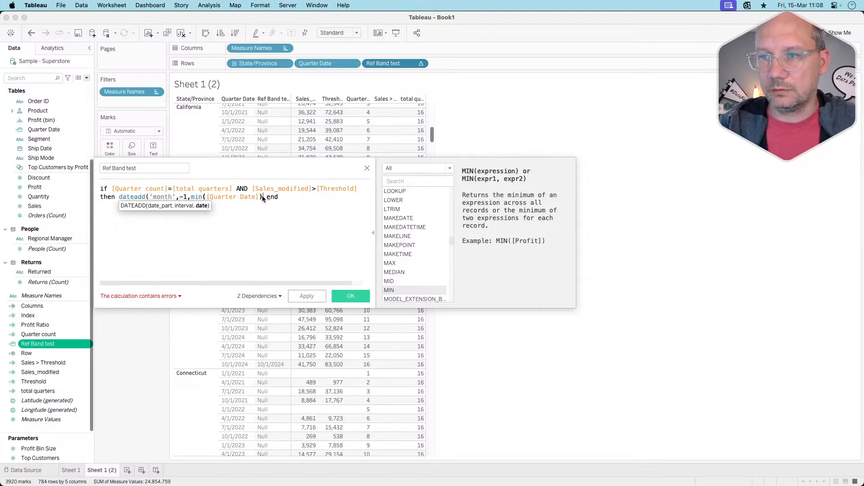
type(")")
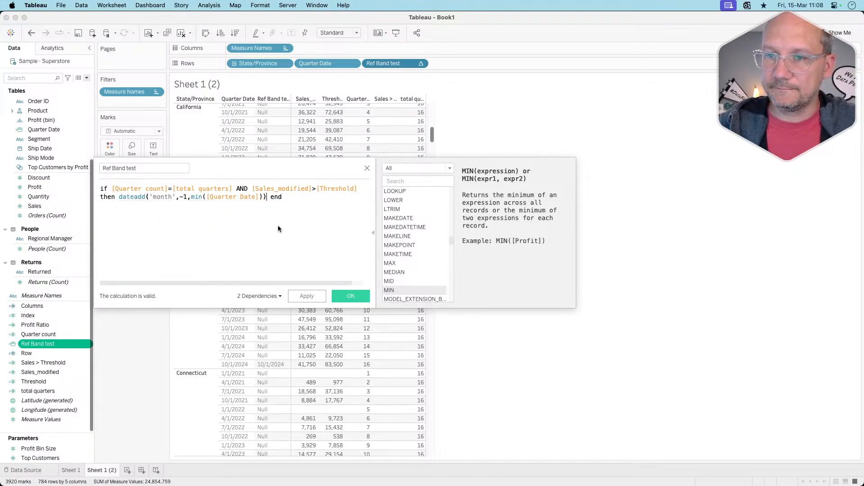
left_click(306, 295)
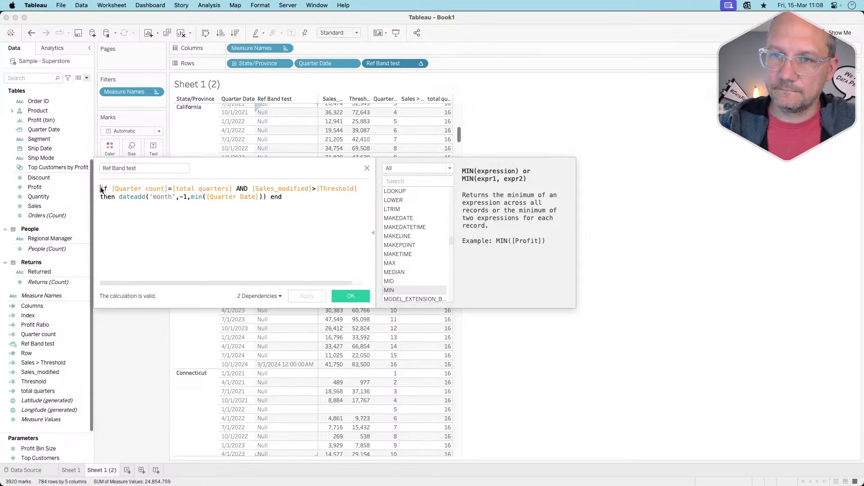
Step: Wrap the dateadd expression in Ref Band test in date() and save the calculation
left_click(118, 197)
type("date(")
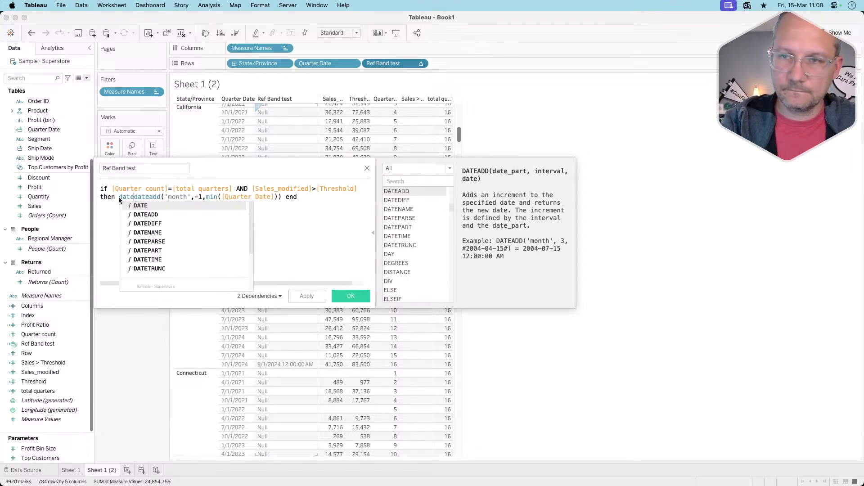
left_click(285, 197)
type(")")
left_click(313, 295)
left_click(333, 296)
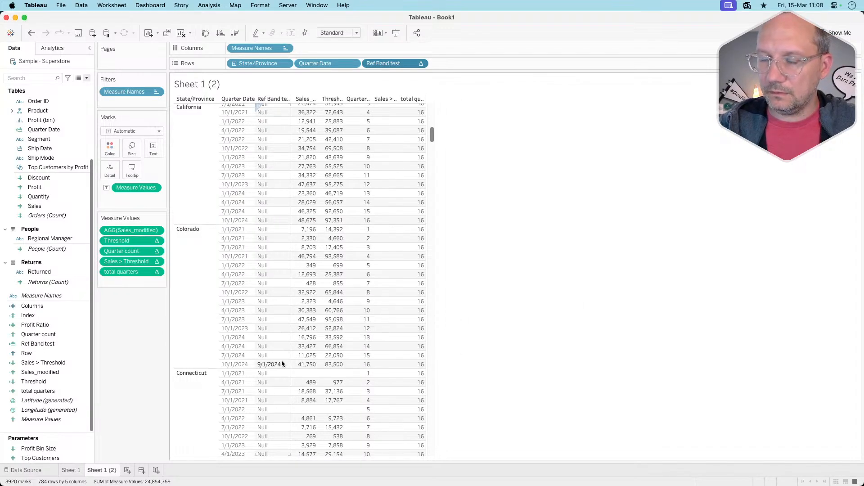
Step: Rename the Ref Band test calculation as Ref Band min
left_click(63, 371)
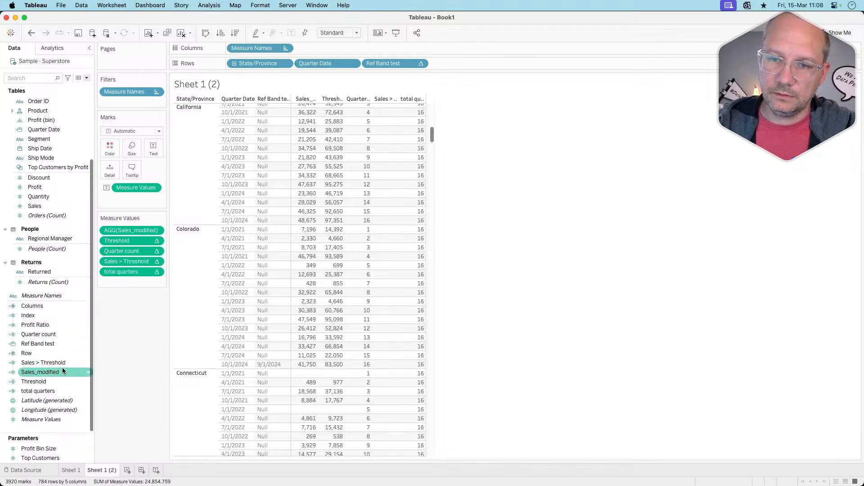
right_click(45, 344)
left_click(62, 218)
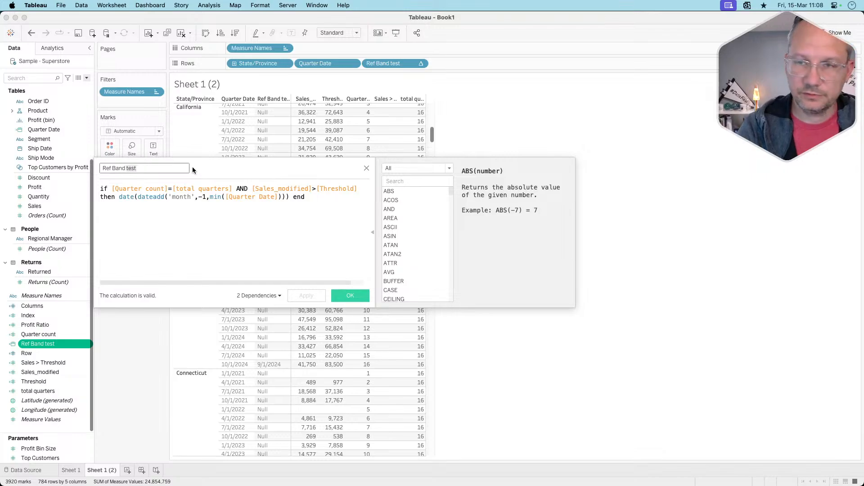
type("min")
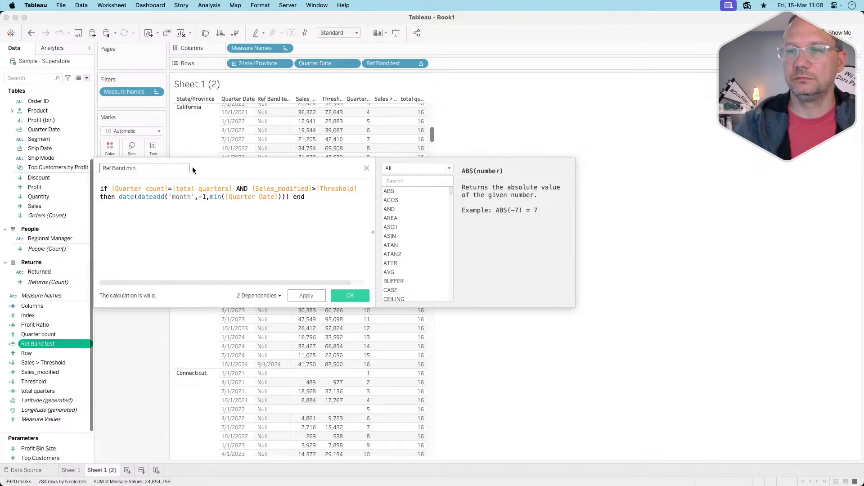
left_click(340, 295)
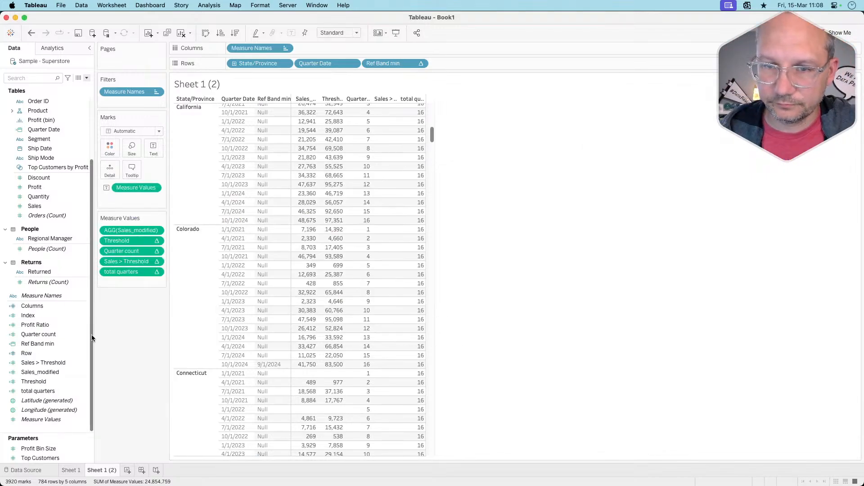
right_click(39, 344)
left_click(63, 219)
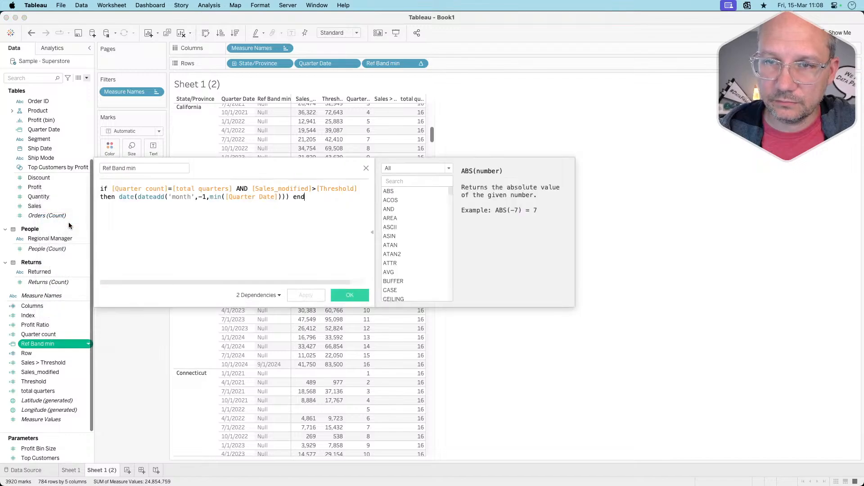
left_click(366, 168)
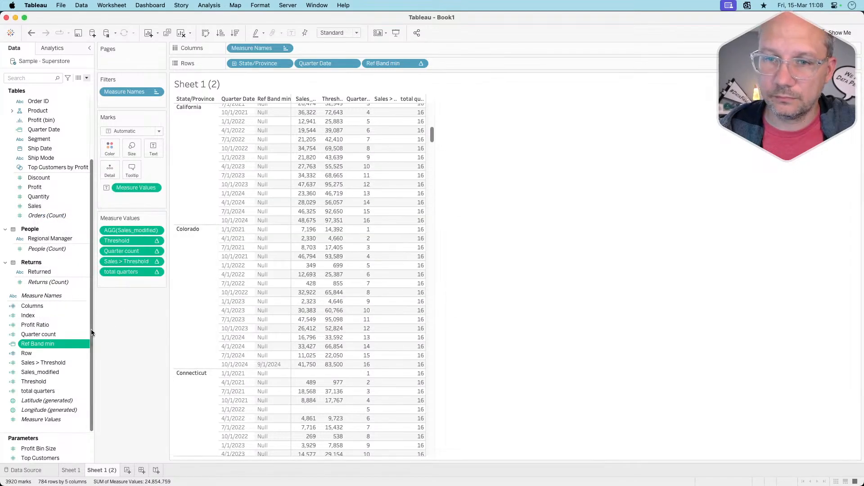
Step: Duplicate Ref Band min, rename the copy as Ref Band max and set its dateadd interval to 1
right_click(47, 344)
left_click(79, 228)
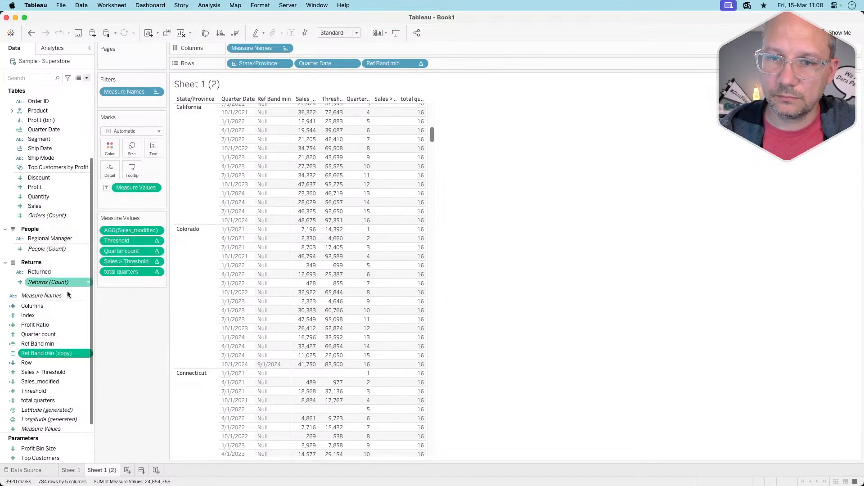
right_click(47, 352)
left_click(70, 227)
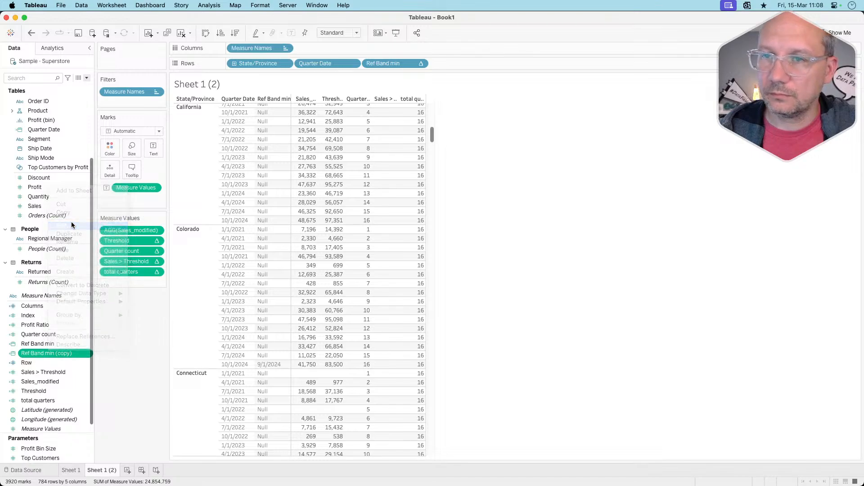
type("max")
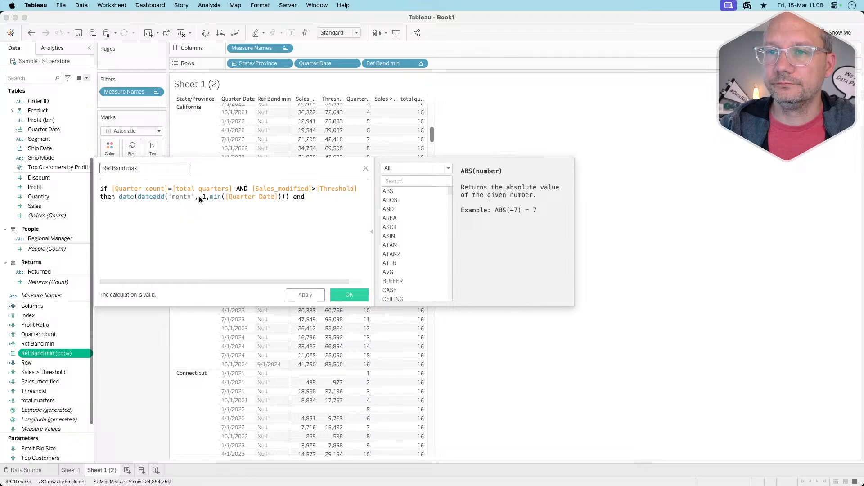
left_click(199, 196)
key("Delete")
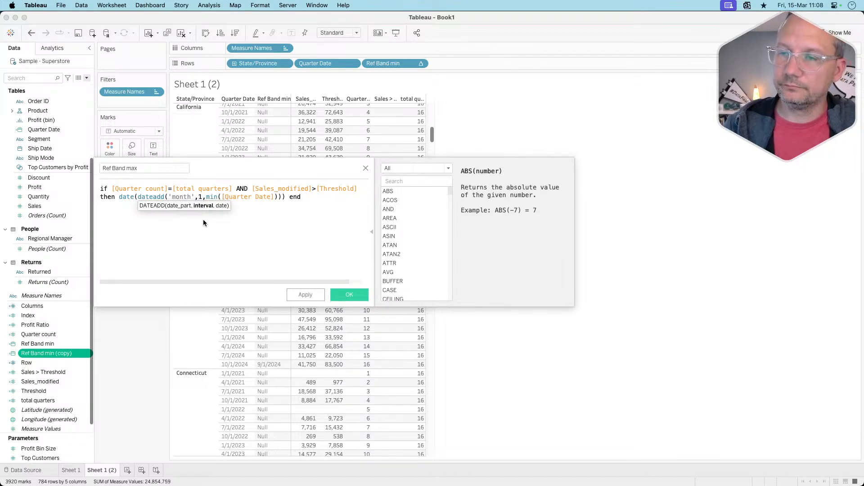
left_click(335, 292)
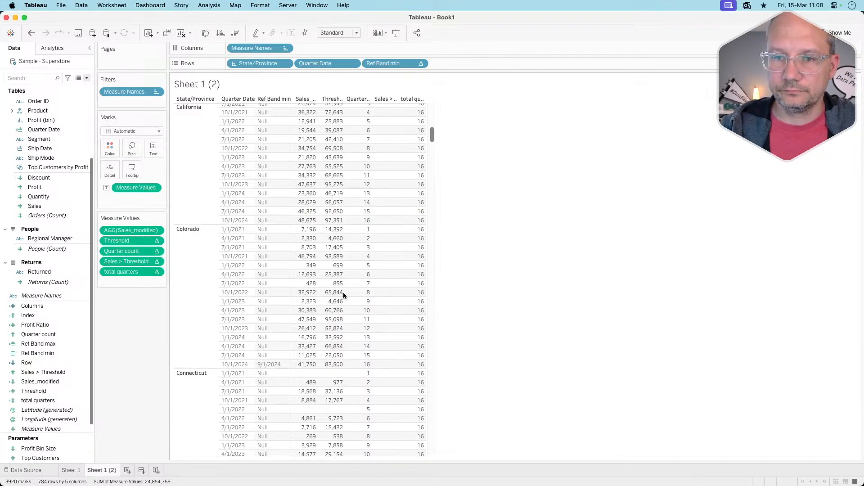
Step: Add Ref Band max to Rows beside Ref Band min, compute it using Quarter Date and make it discrete
mouse_move(61, 344)
left_mouse_down()
mouse_move(133, 285)
mouse_move(500, 47)
mouse_move(490, 63)
left_mouse_up()
left_click(488, 63)
mouse_move(480, 167)
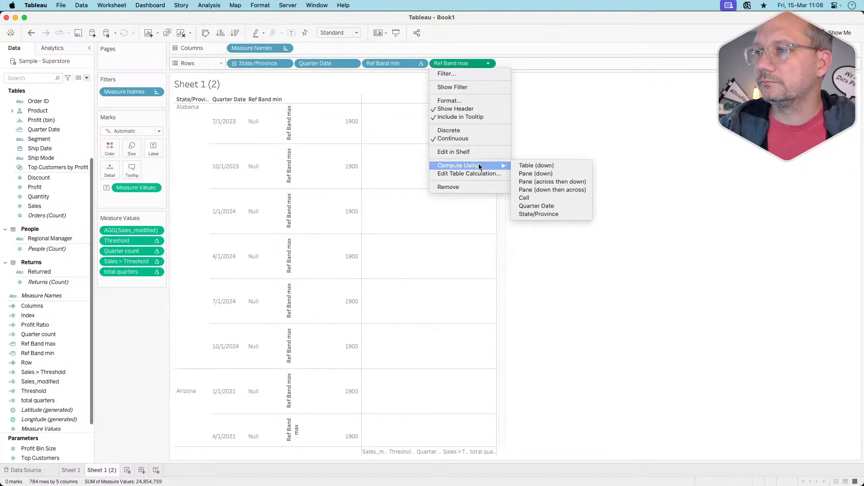
left_click(534, 202)
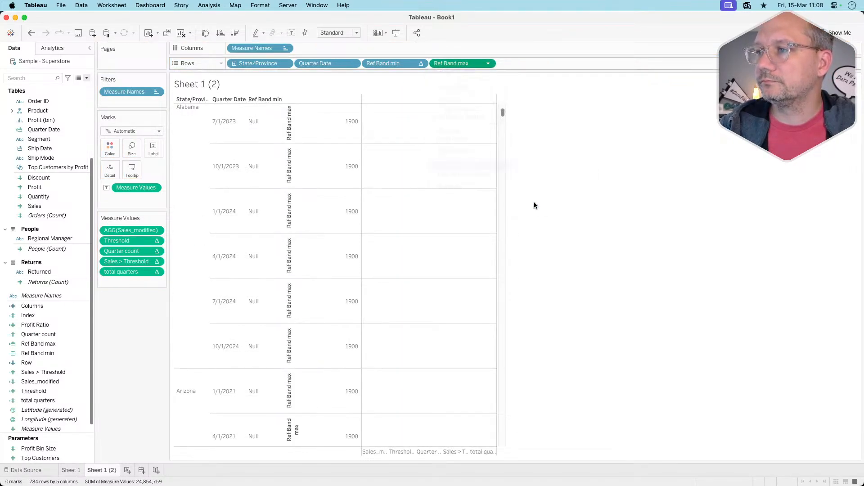
left_click(489, 63)
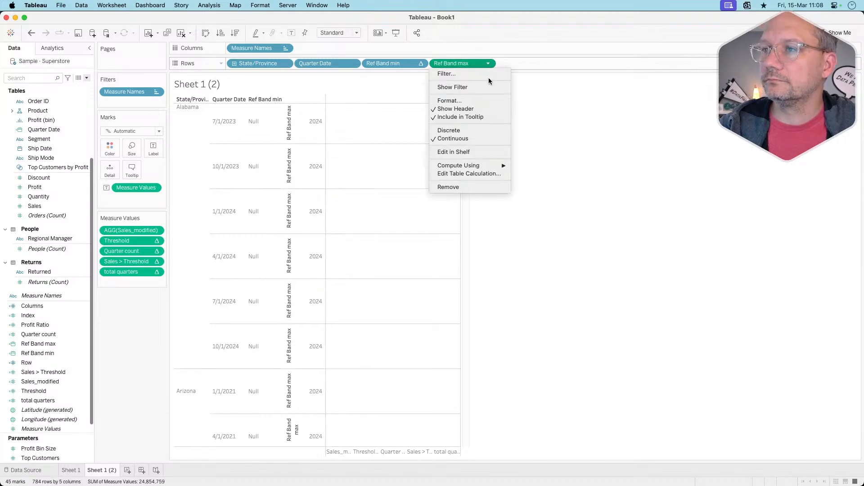
left_click(460, 131)
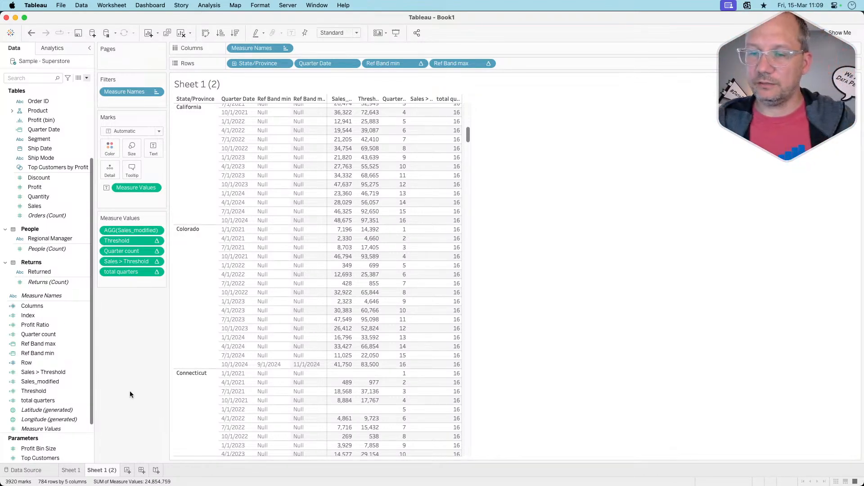
Step: On Sheet 1, add Ref Band max to the Sales > Threshold marks' detail, computed using Quarter Date, and make Ref Band min continuous
left_click(71, 470)
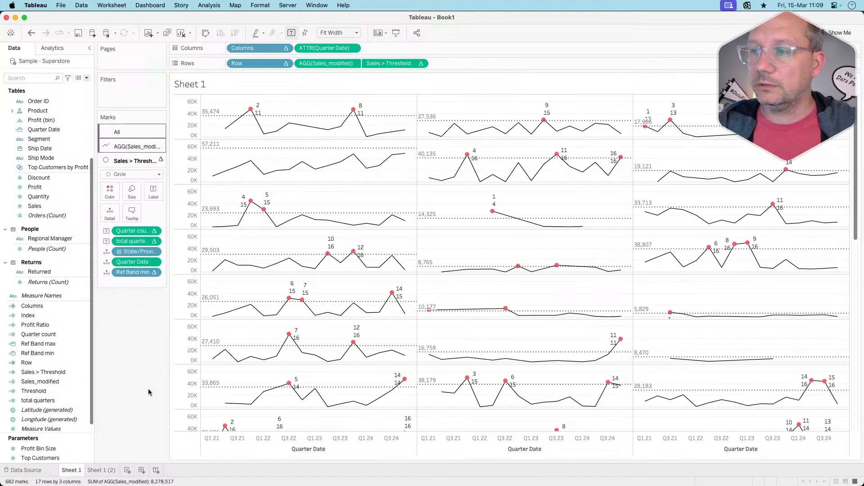
mouse_move(491, 208)
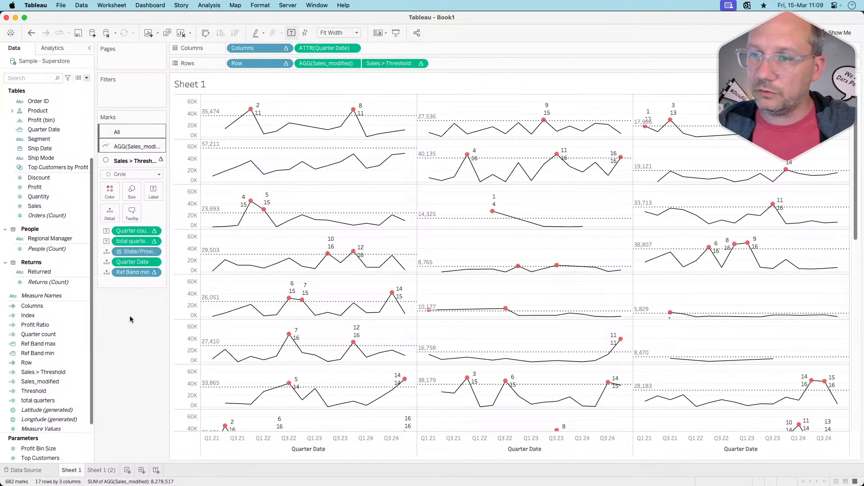
left_click(154, 273)
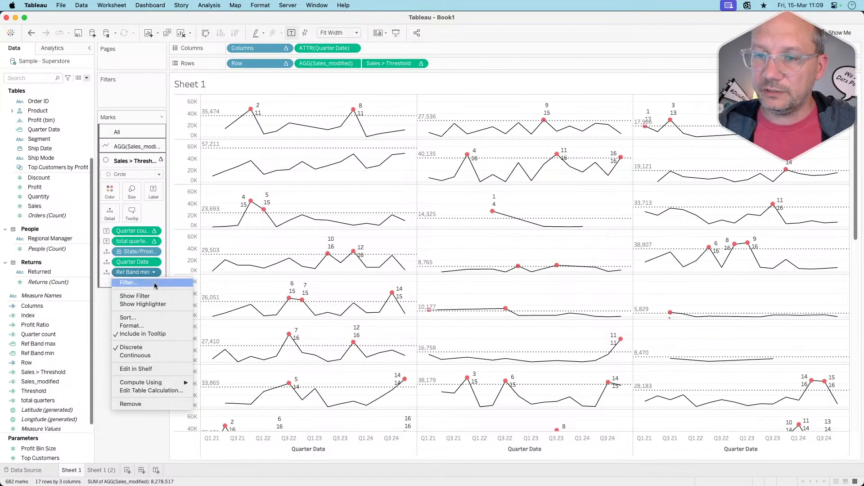
left_click(148, 417)
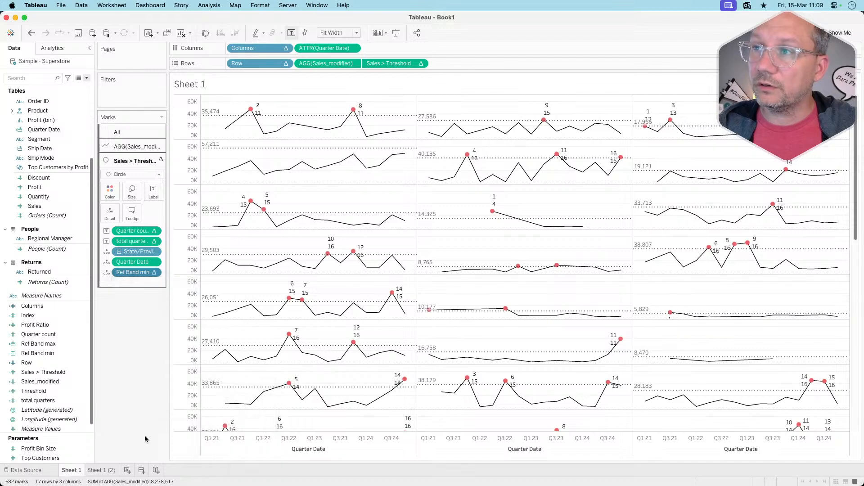
left_click_drag(40, 344, 112, 216)
left_click(153, 283)
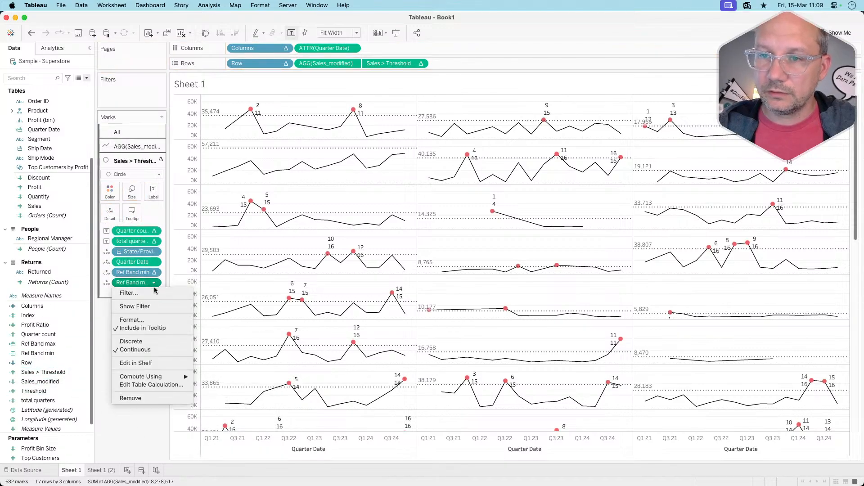
mouse_move(158, 377)
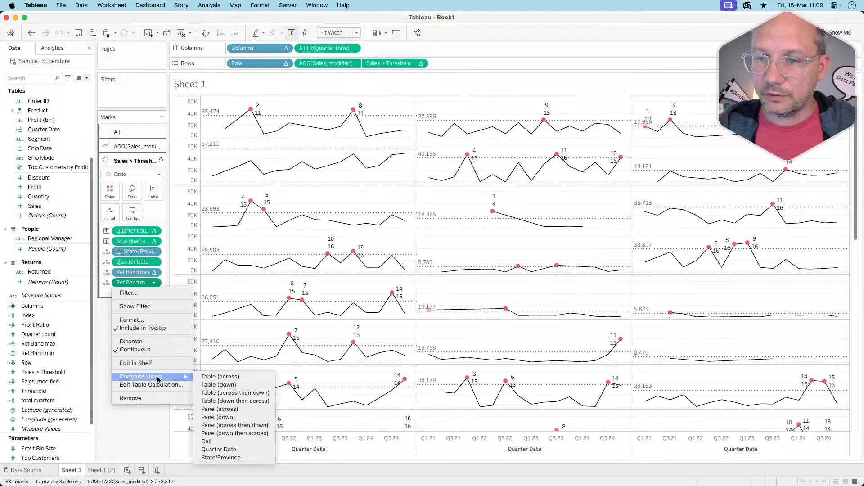
left_click(224, 442)
left_click(154, 272)
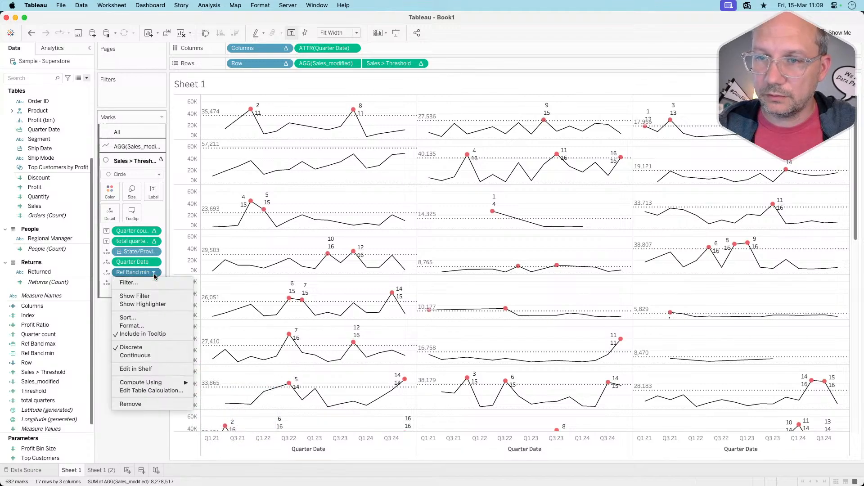
left_click(135, 355)
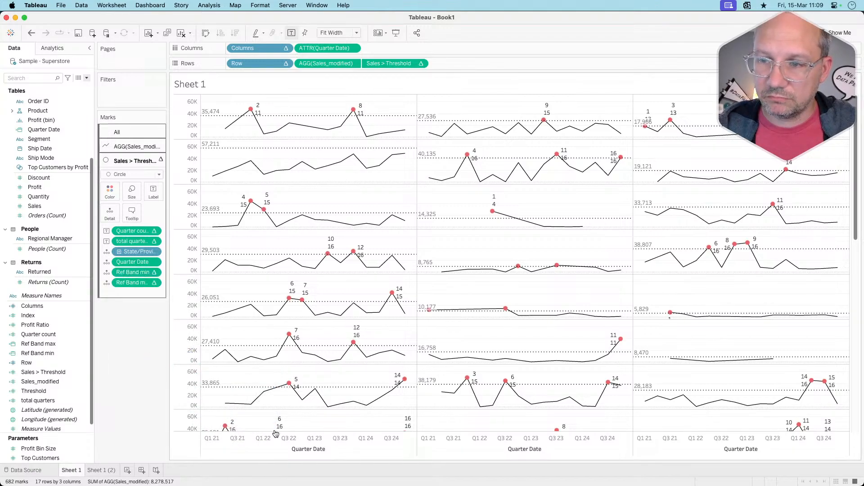
Step: Add a per-pane reference band on the Quarter Date axis from the minimum of Ref Band min to the maximum of Ref Band max
right_click(353, 444)
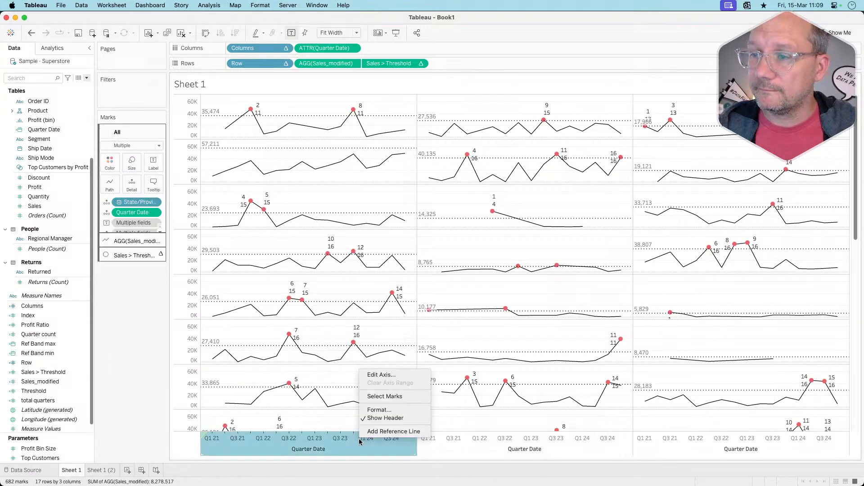
left_click(386, 430)
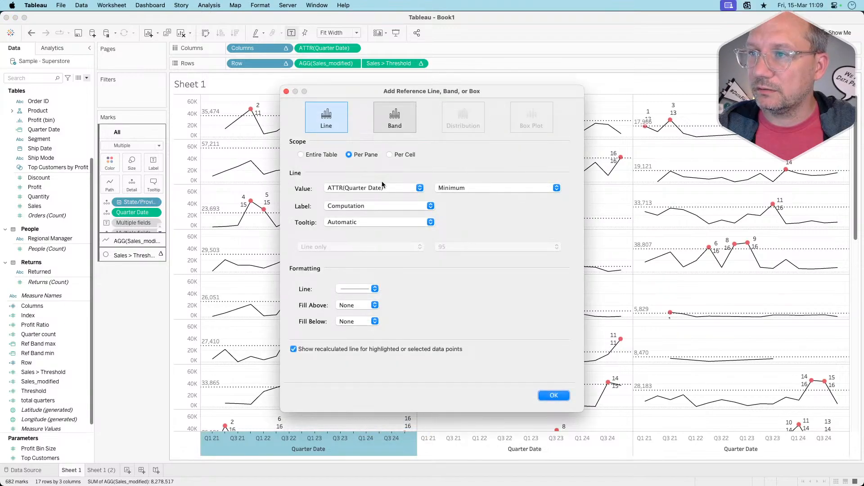
left_click(395, 118)
left_click(360, 189)
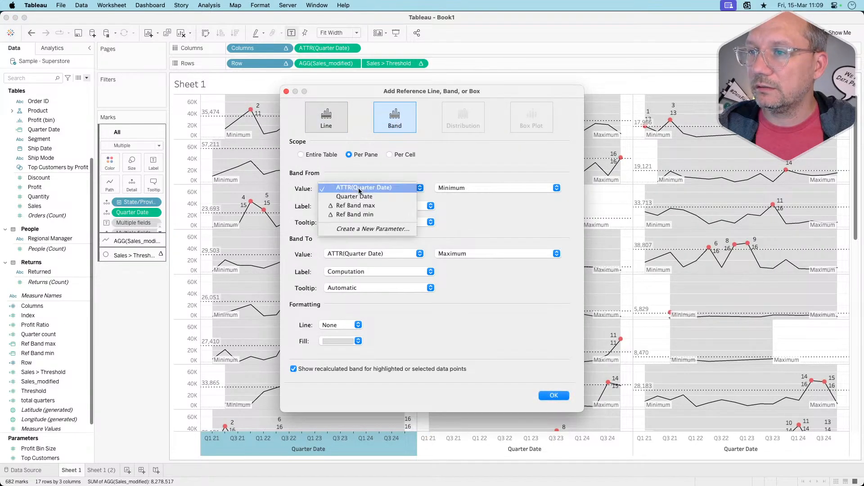
left_click(356, 214)
left_click(368, 254)
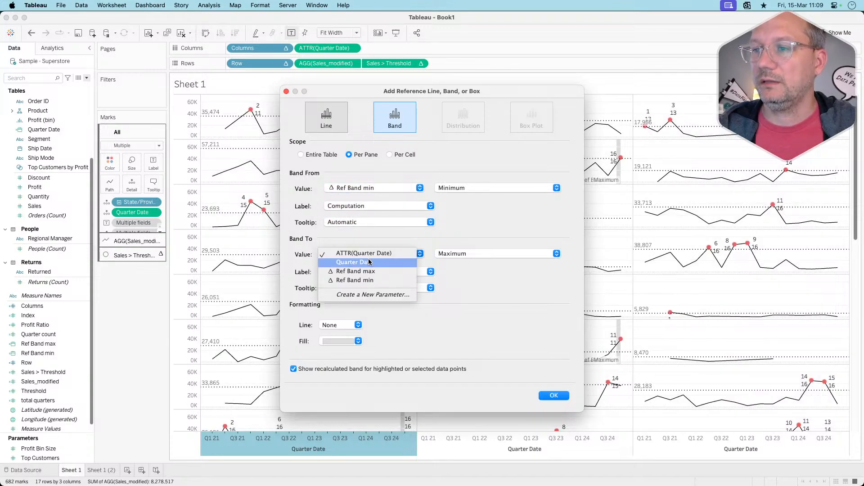
left_click(368, 271)
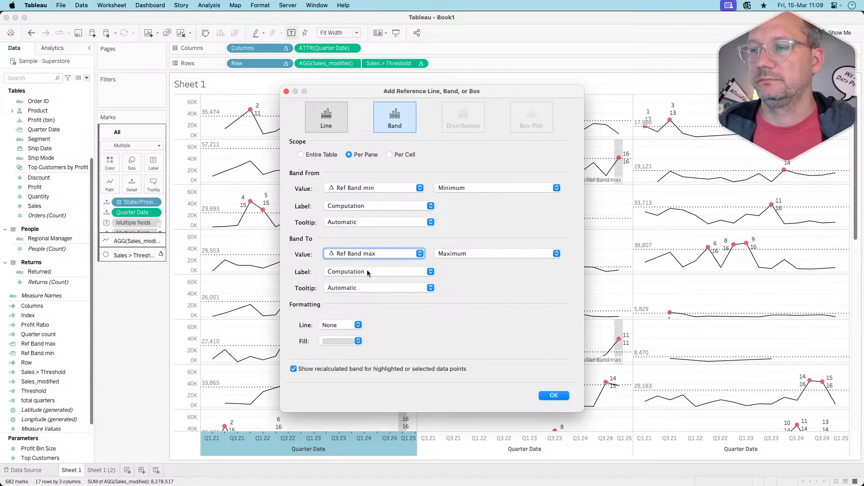
Step: Try a red outline and a pale swatch fill on the reference band, resetting its line to None
left_click(342, 324)
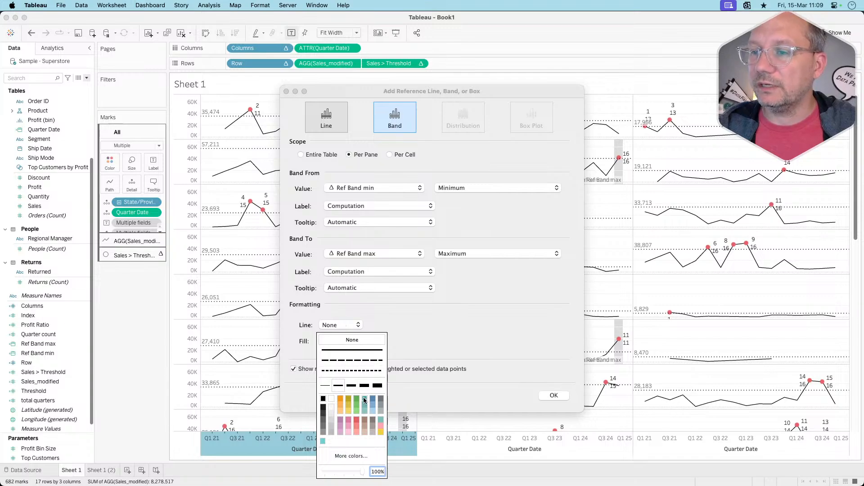
left_click(356, 419)
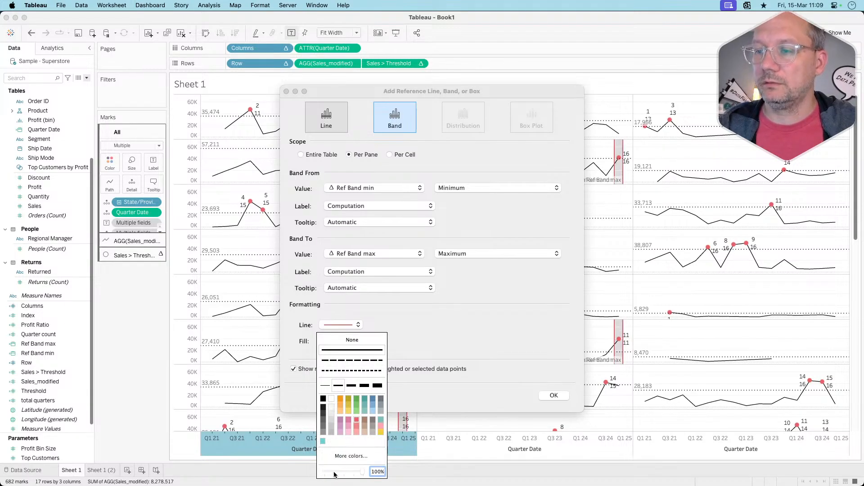
left_click(352, 339)
left_click(343, 341)
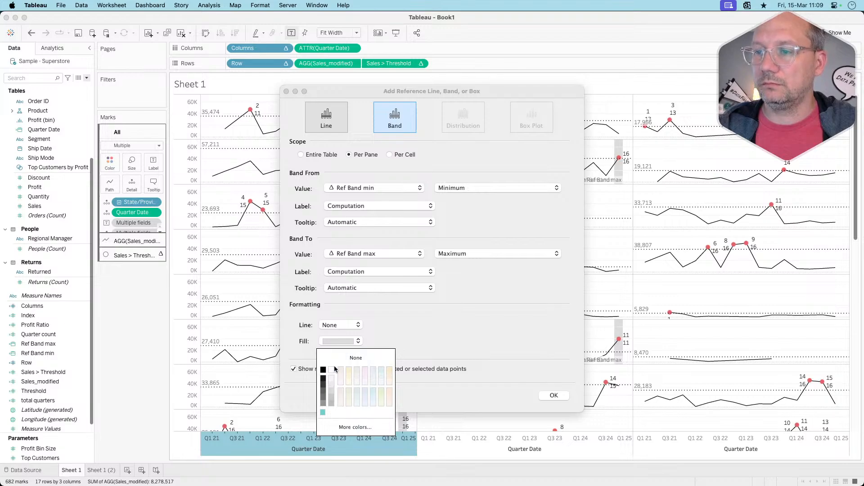
left_click(365, 371)
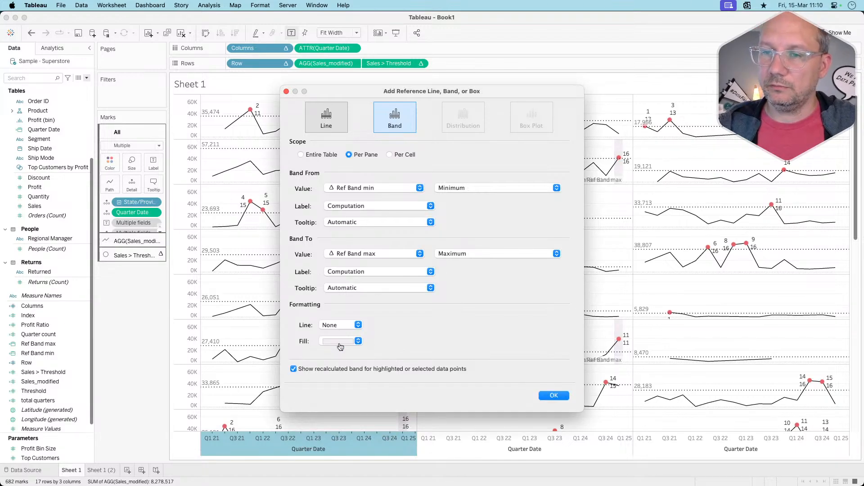
Step: Switch to the Workout Wednesday page in Arc and copy the red hex code c00000 from the formatting requirements
key("super+Tab")
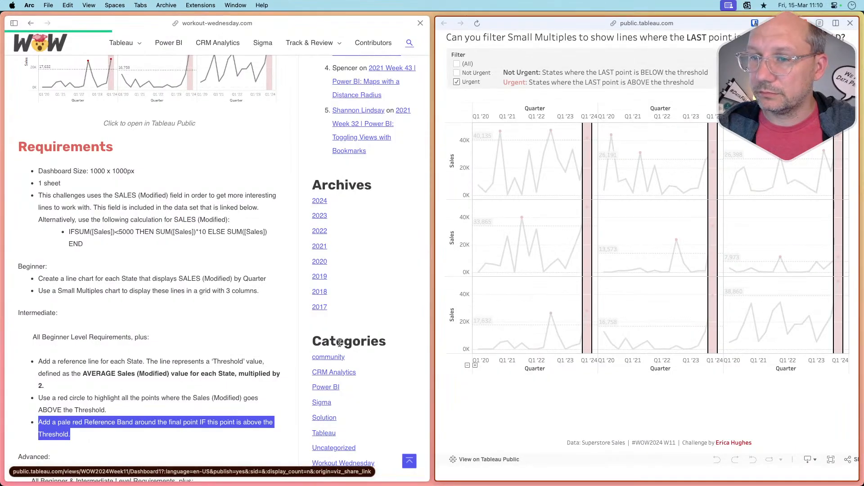
scroll(202, 397, "down", 5)
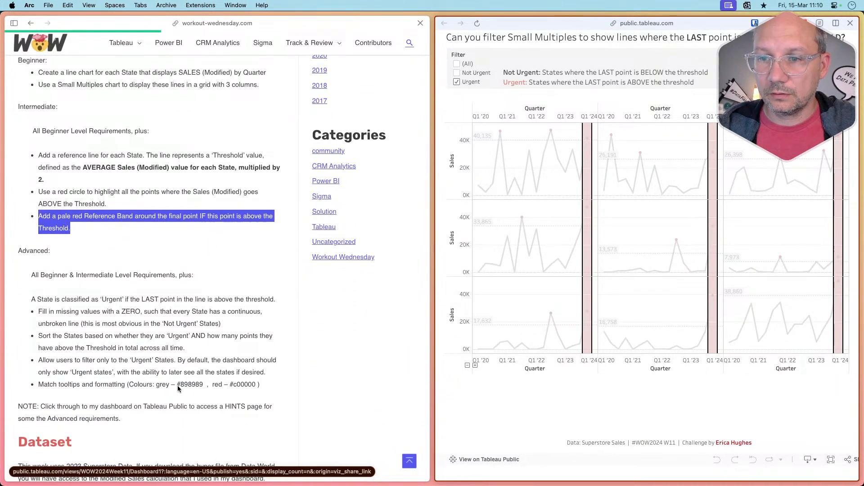
left_click_drag(255, 385, 231, 387)
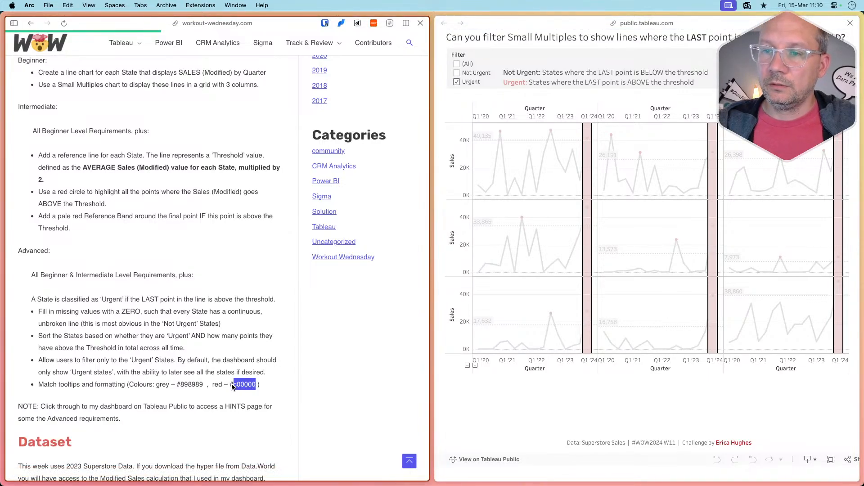
key("super+c")
Step: Return to Tableau and set the reference band's fill to the custom hex colour C00000
key("super+Tab")
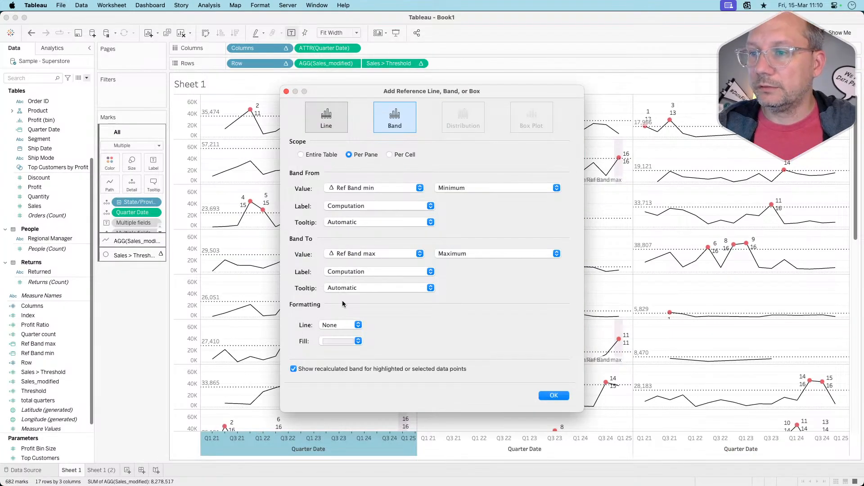
left_click(339, 340)
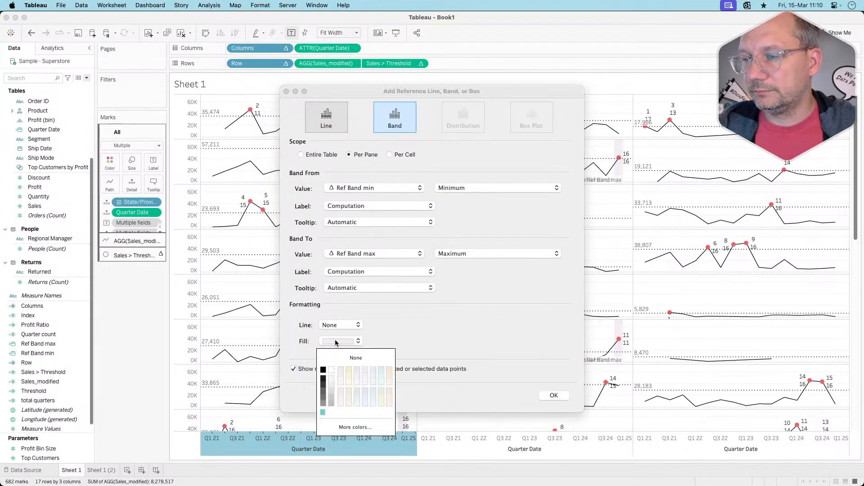
left_click(351, 427)
left_click(537, 182)
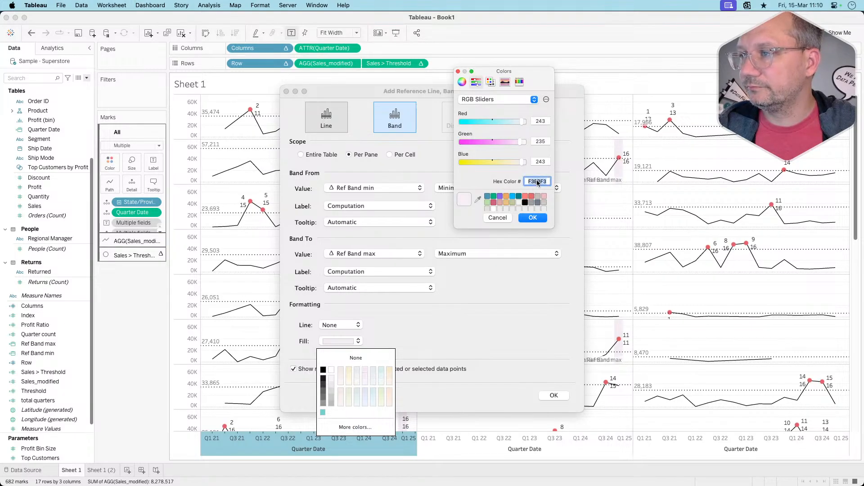
right_click(536, 180)
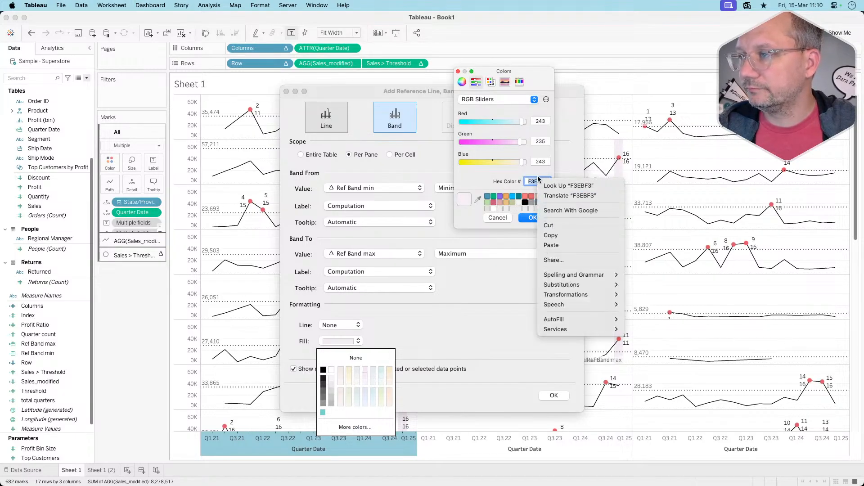
left_click(542, 234)
key("Return")
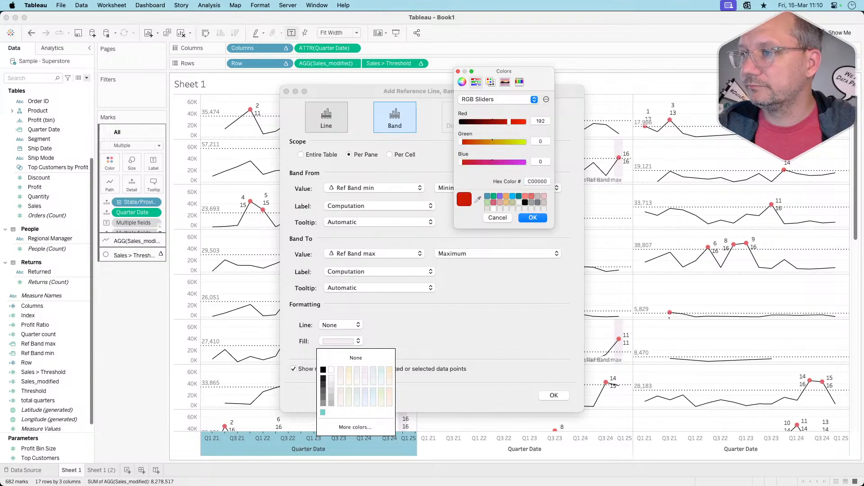
left_click(533, 218)
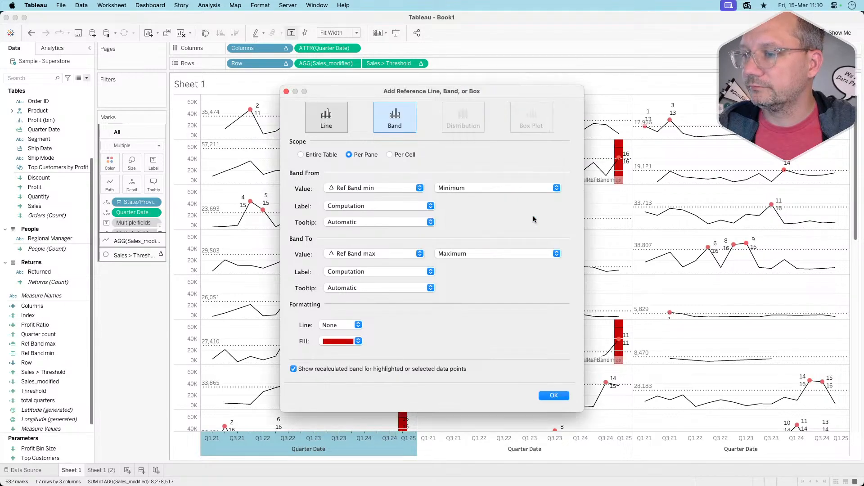
Step: Compare the band colour with the example dashboard and reduce the red fill's saturation using the HSB sliders
key("super+Tab")
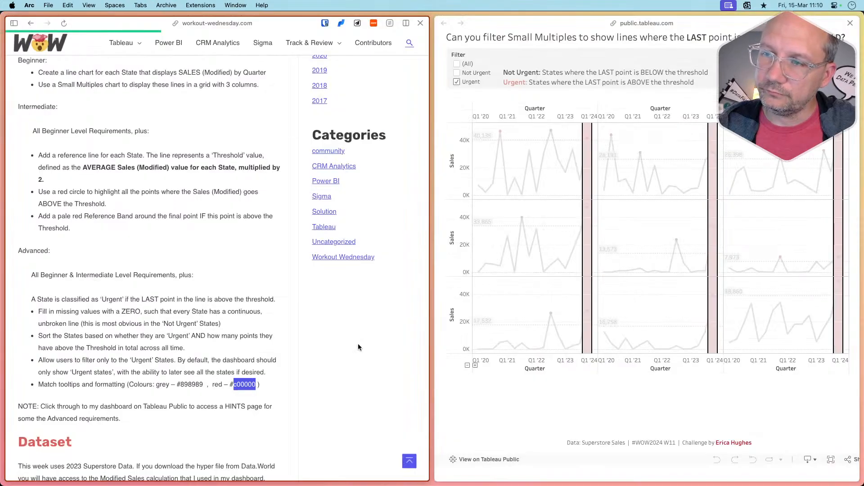
key("super+Tab")
left_click(358, 342)
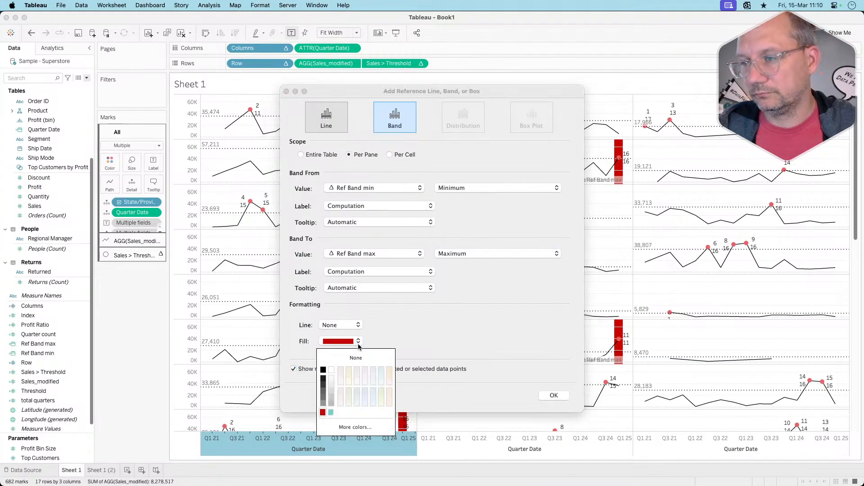
left_click(356, 427)
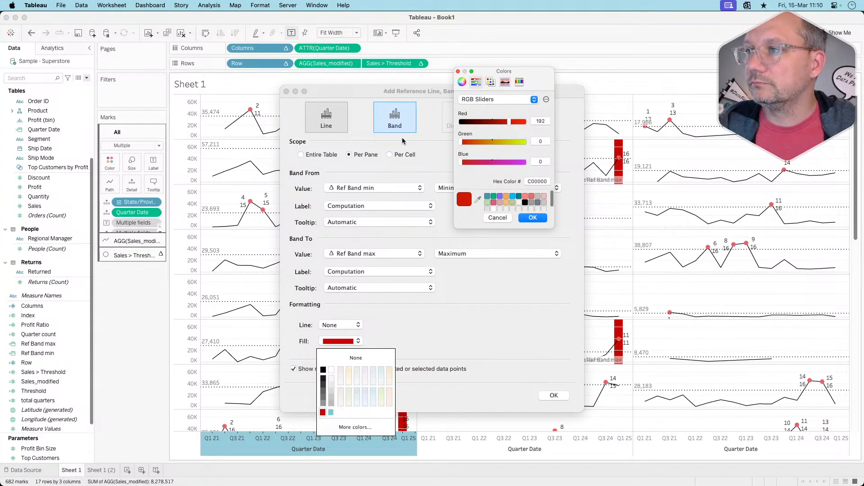
left_click(480, 99)
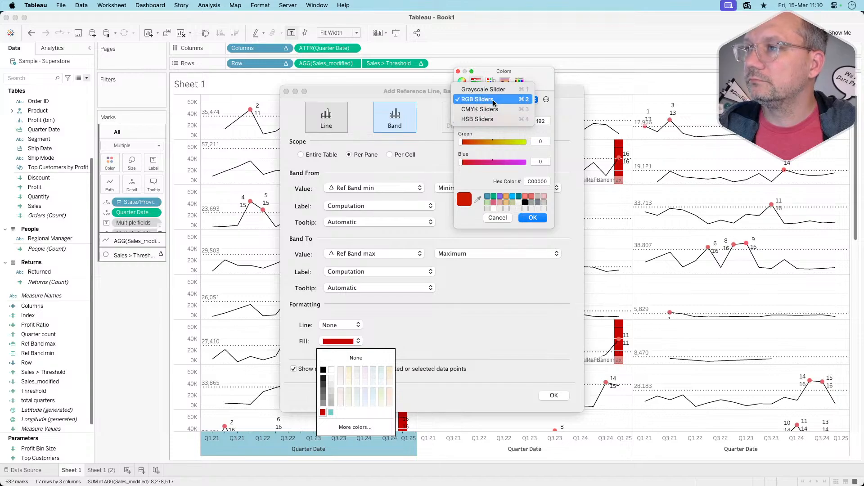
left_click(491, 119)
left_click_drag(506, 141, 483, 143)
left_click(527, 217)
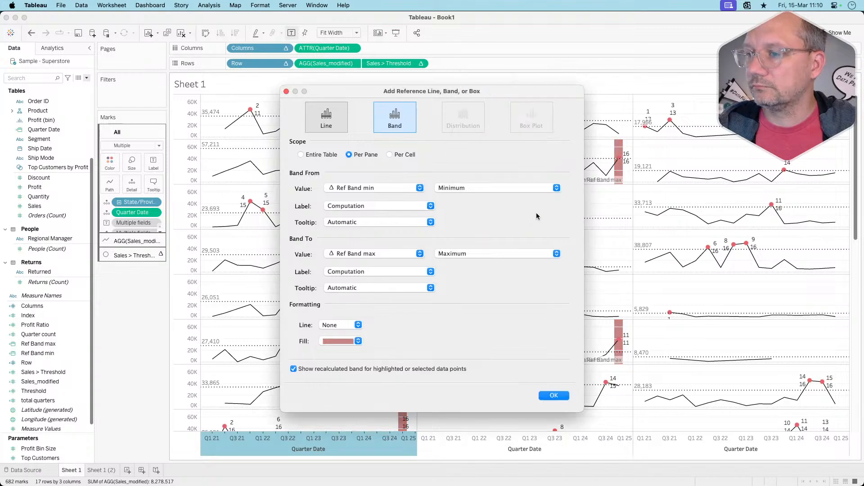
Step: Apply the reference band, compare its colour with the example dashboard in Arc, and return to Tableau
left_click(554, 396)
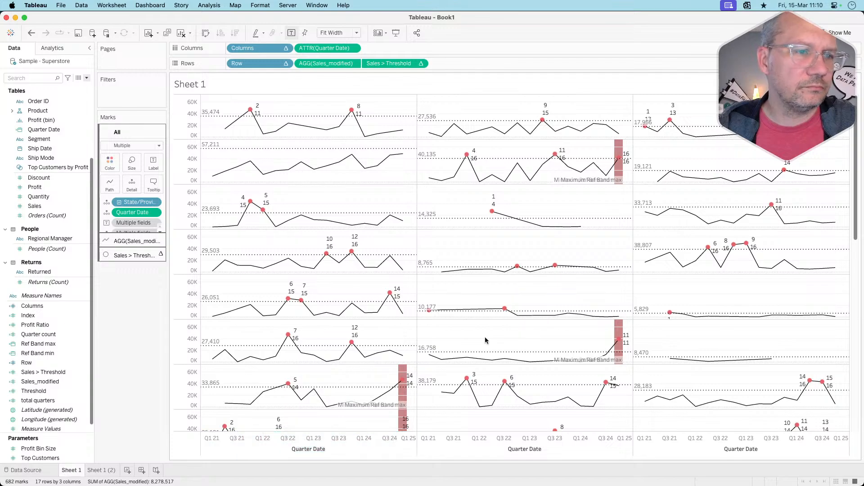
key("super+Tab")
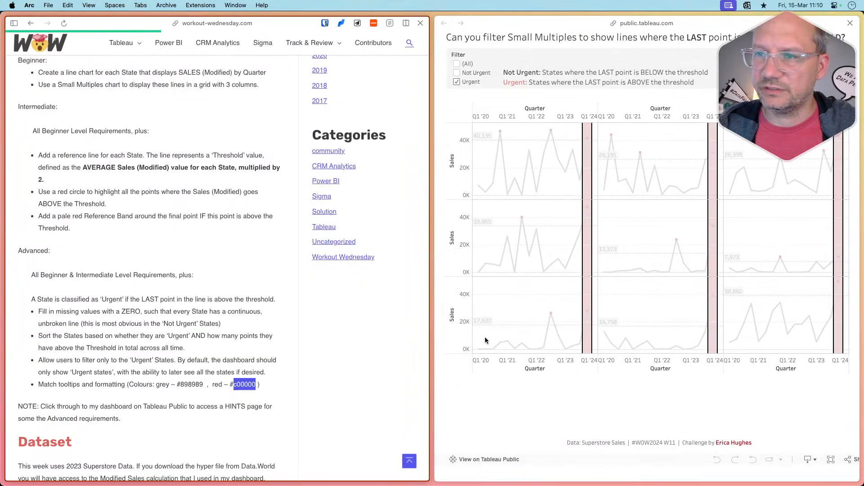
left_click(638, 223)
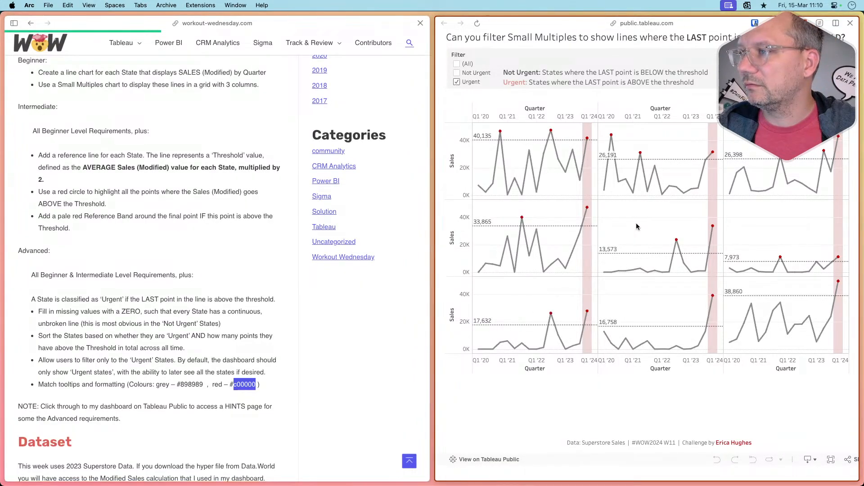
key("super+Tab")
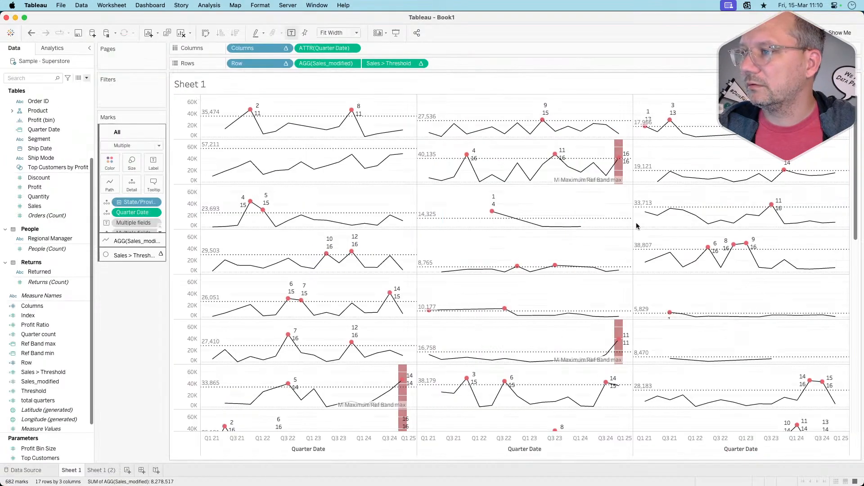
Step: Edit the reference band's custom fill colour, setting saturation to 24% and brightness to 98%, and apply it
left_click(403, 372)
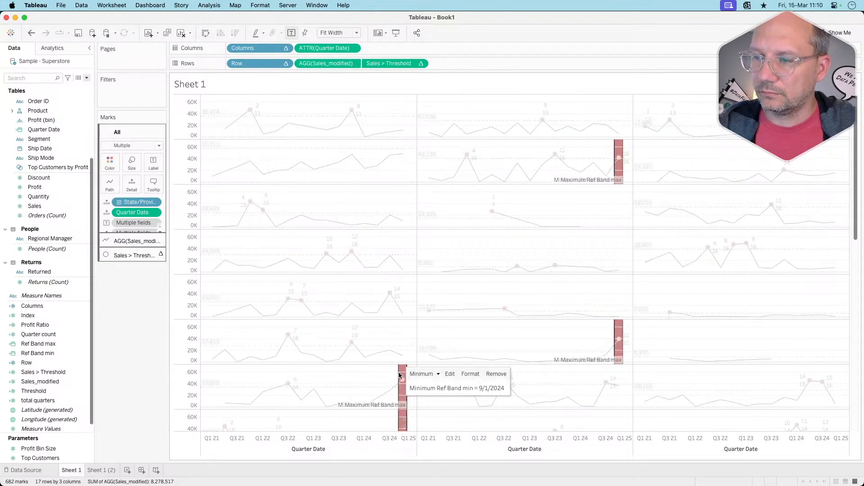
left_click(448, 373)
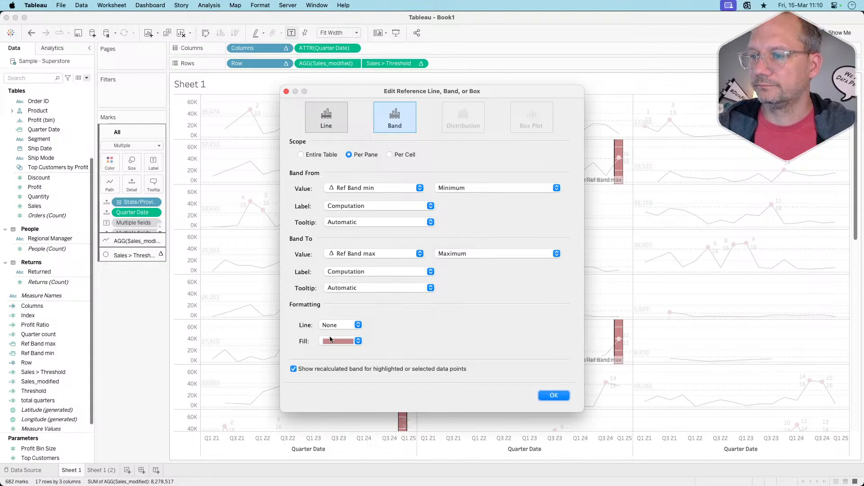
left_click(331, 340)
left_click(343, 428)
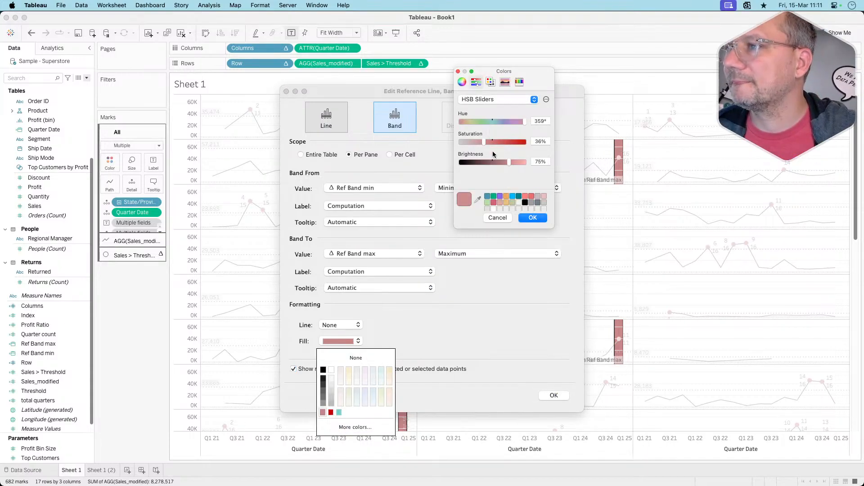
left_click_drag(517, 162, 523, 162)
left_click_drag(484, 142, 475, 141)
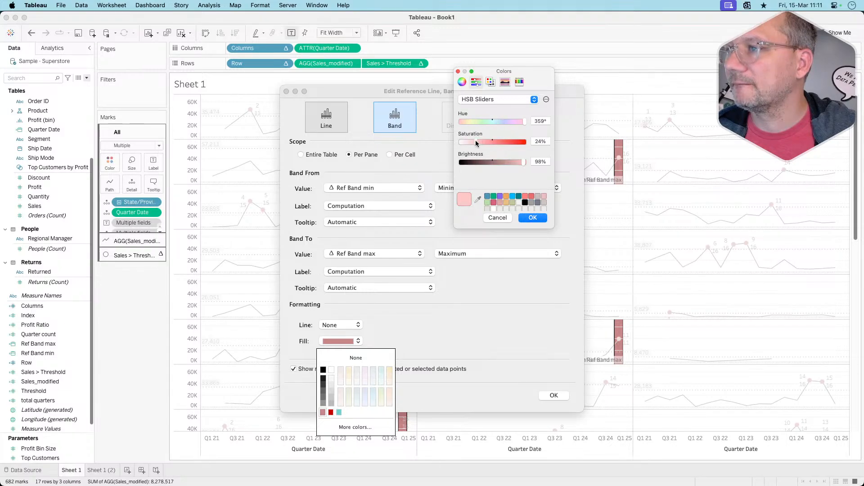
left_click(533, 218)
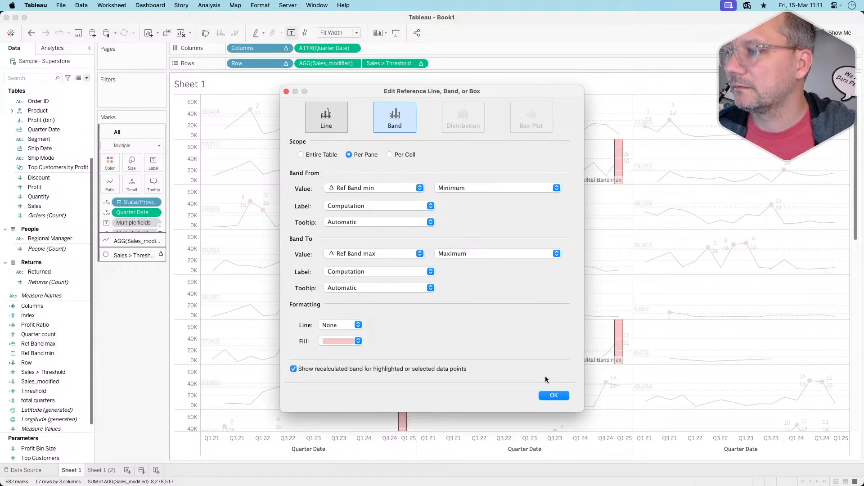
left_click(551, 395)
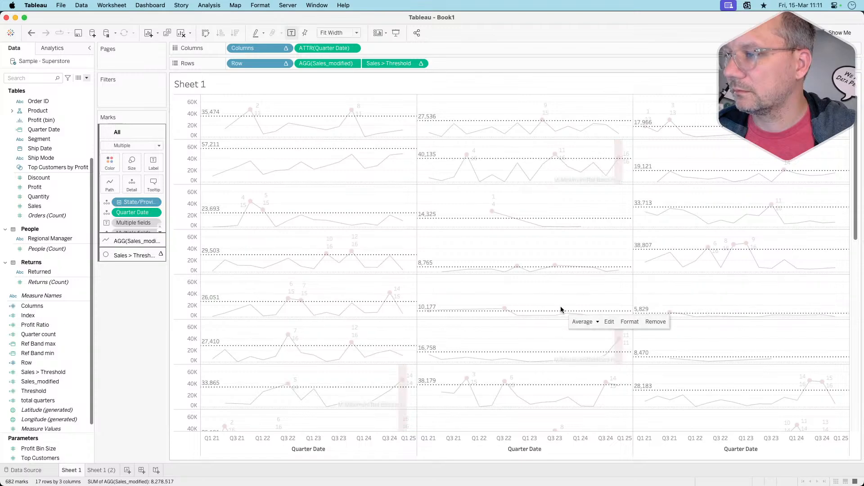
Step: Remove the Quarter count and total quarters labels from the Sales > Threshold circle marks
left_click(509, 361)
left_click(509, 346)
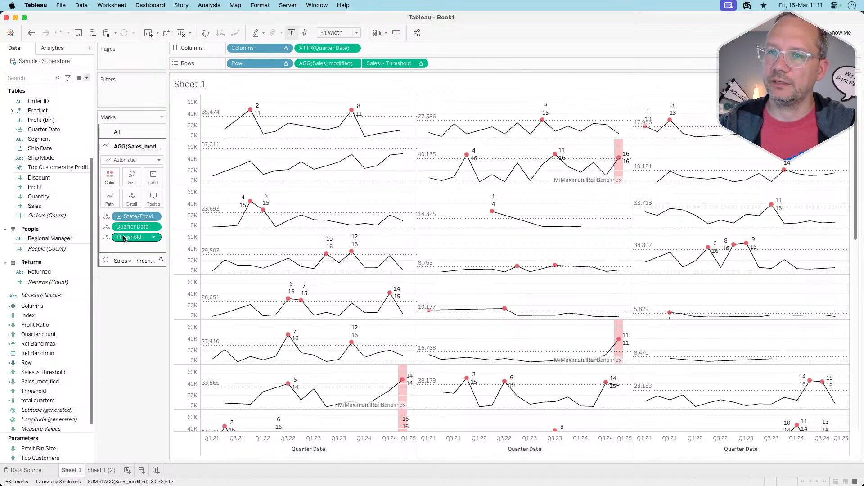
left_click(134, 261)
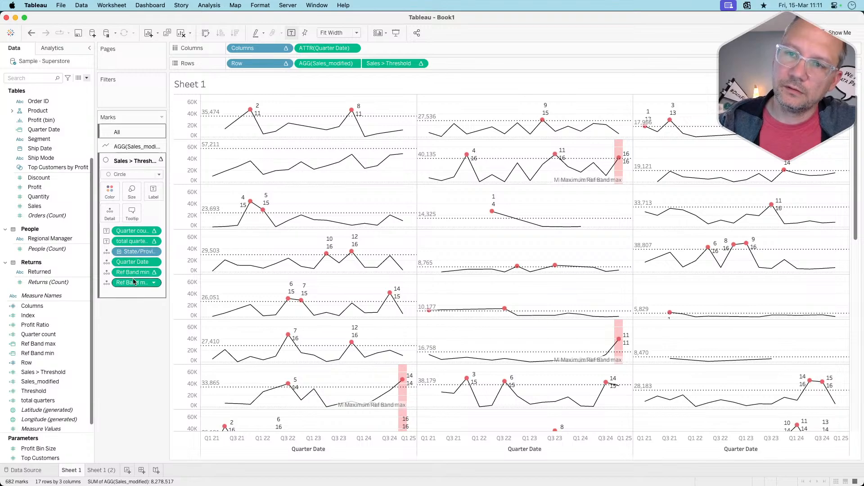
left_click_drag(137, 243, 139, 395)
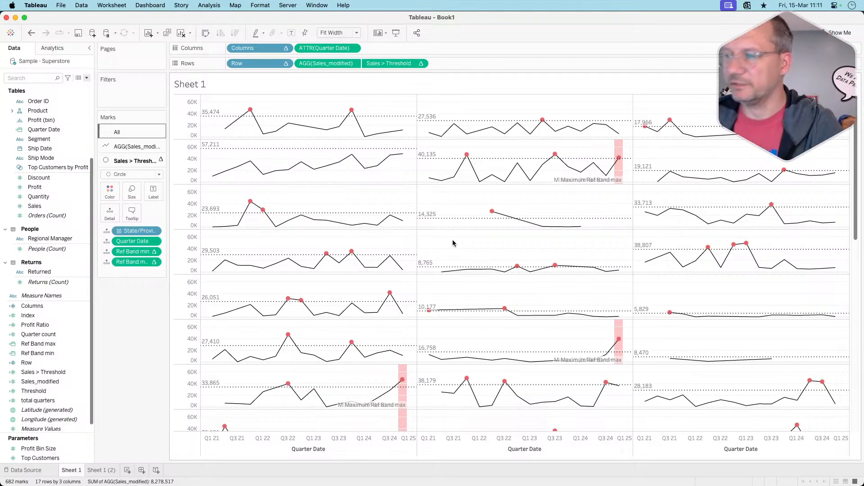
Step: Set label and tooltip to None for both ends of the reference band and turn off the recalculated band for highlighted or selected data points
left_click(619, 176)
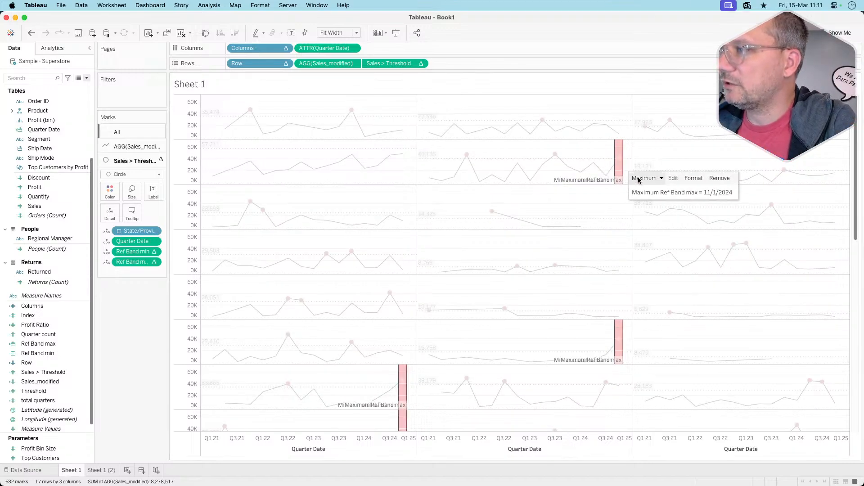
left_click(671, 179)
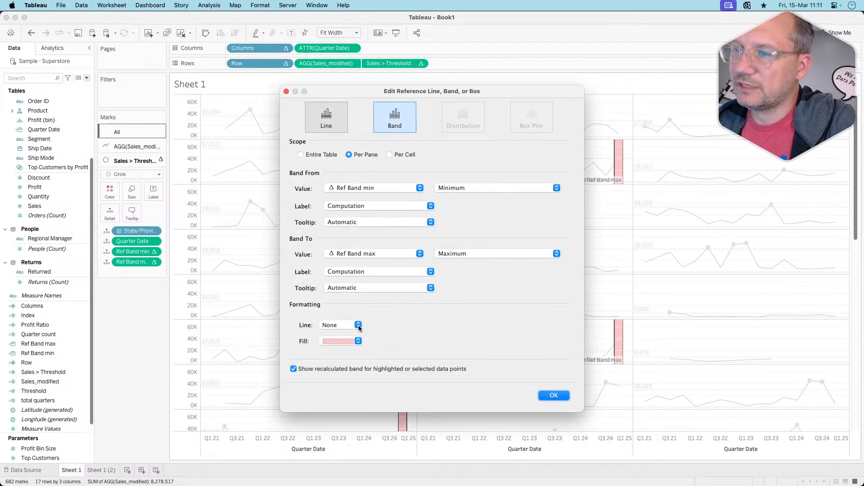
left_click(369, 207)
left_click(350, 191)
left_click(357, 221)
left_click(354, 213)
left_click(353, 271)
left_click(352, 255)
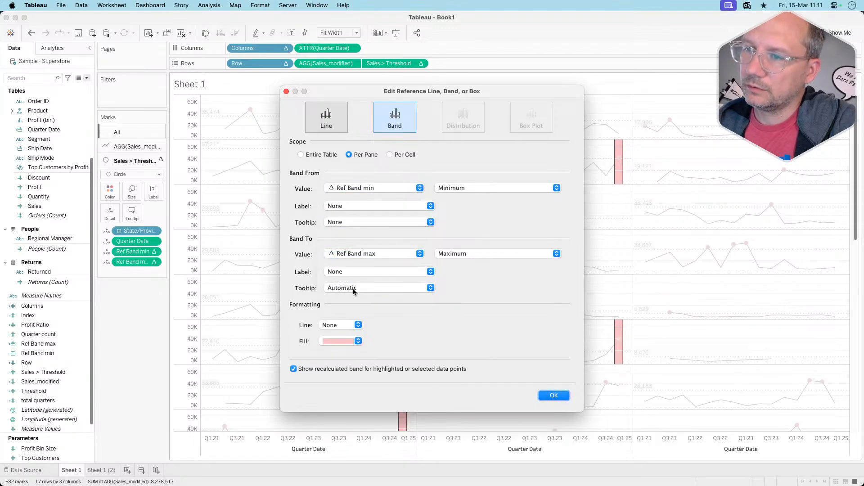
left_click(352, 290)
left_click(348, 277)
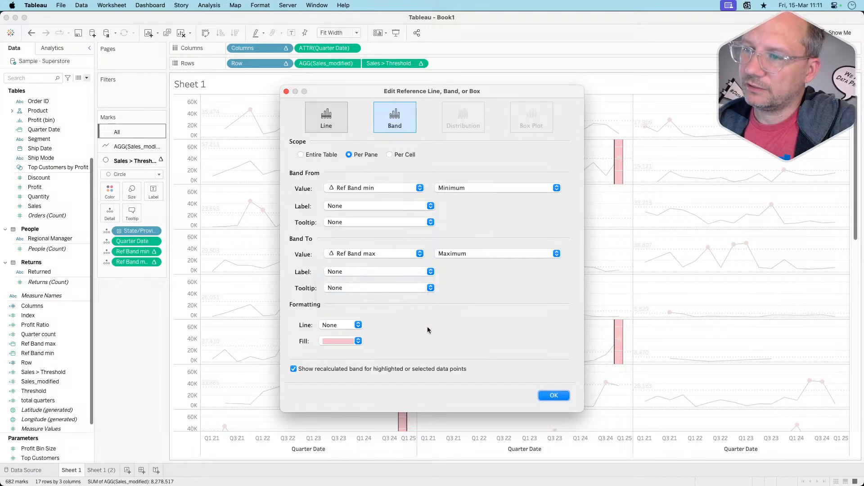
left_click(420, 368)
left_click(554, 395)
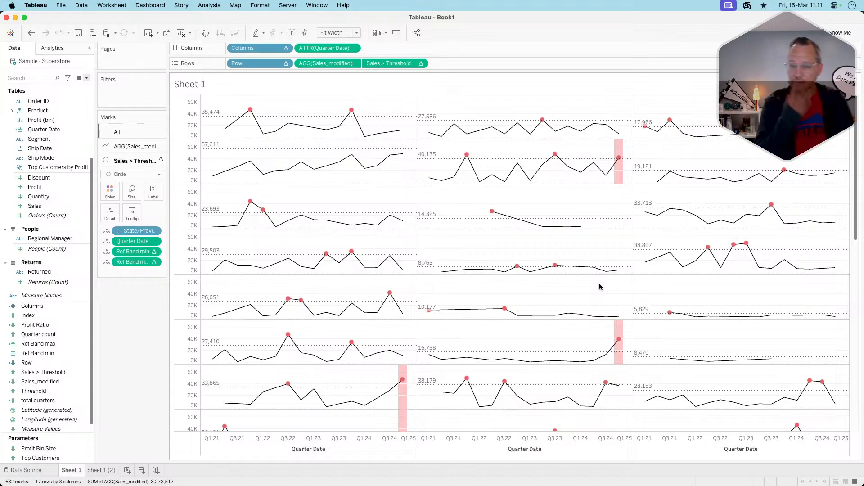
Step: Check the bands across the state grid against the Intermediate and Advanced requirements on the Workout Wednesday page in Arc, and return to Tableau
scroll(599, 287, "down", 10)
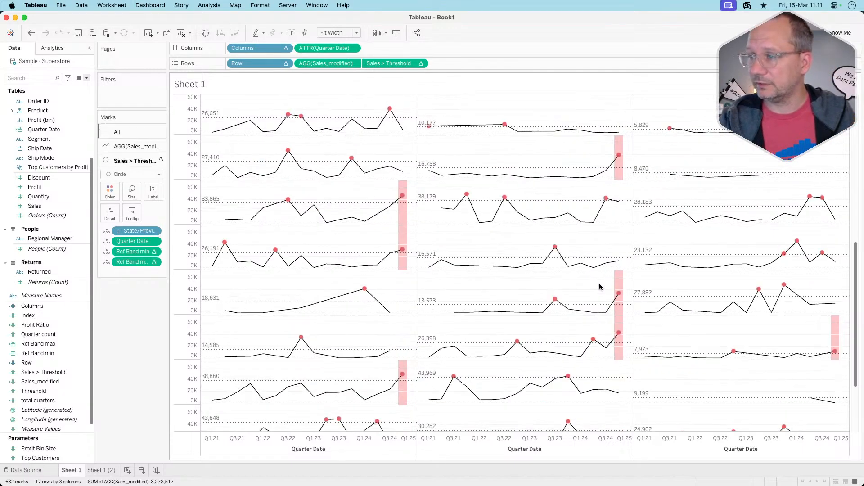
scroll(599, 287, "up", 5)
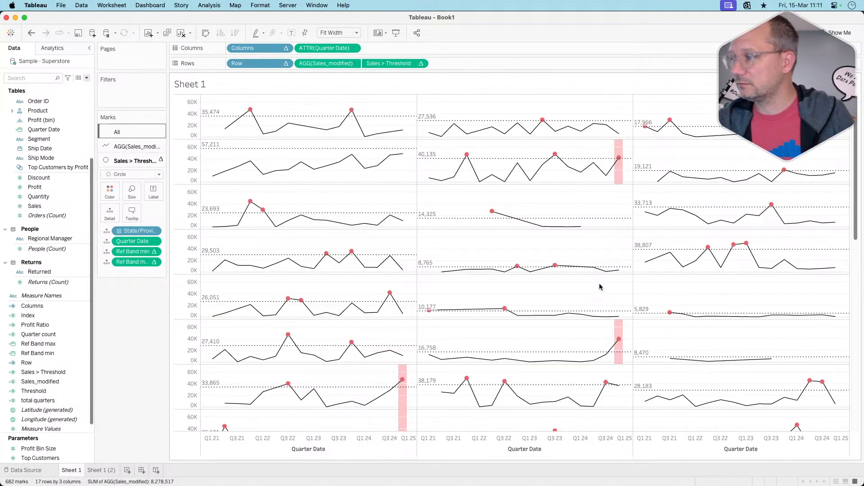
scroll(598, 286, "up", 8)
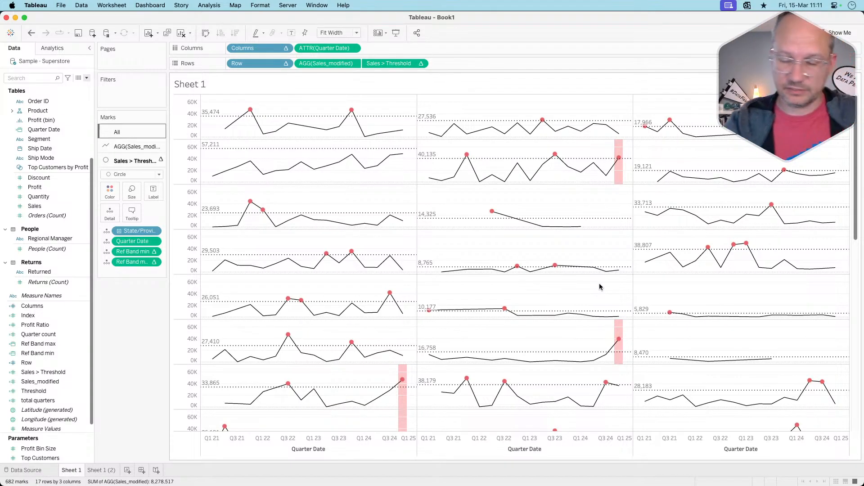
key("super+Tab")
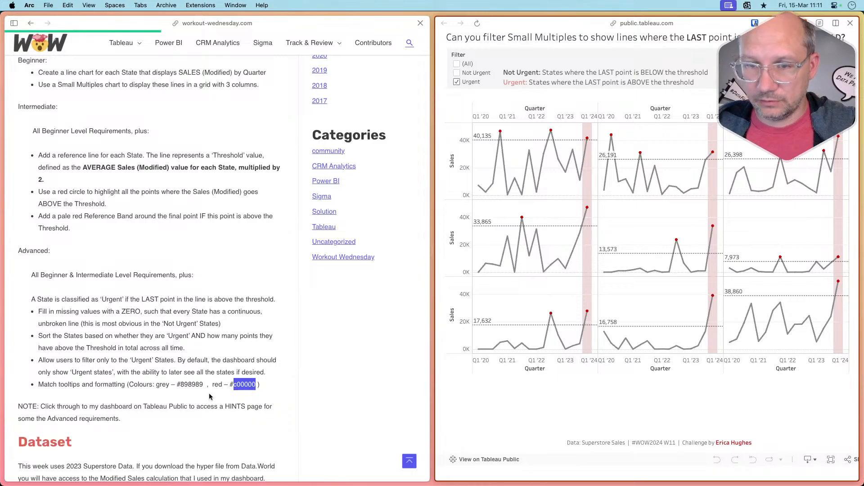
triple_click(78, 223)
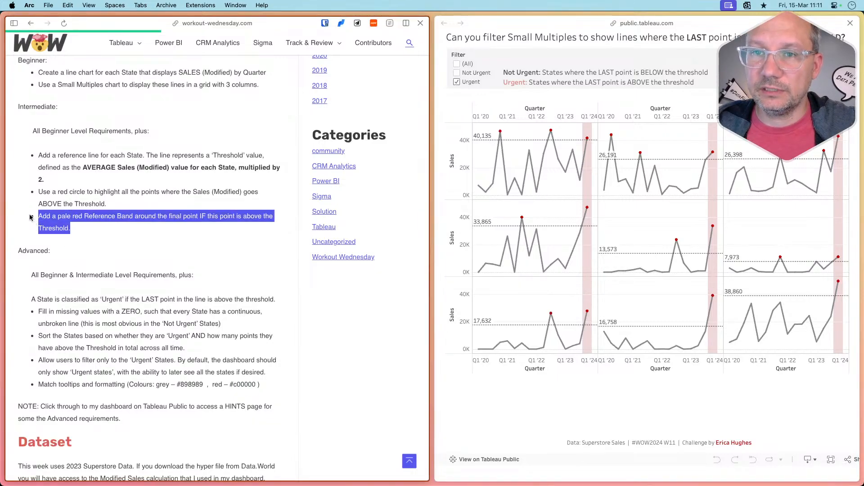
left_click(77, 223)
scroll(121, 237, "up", 5)
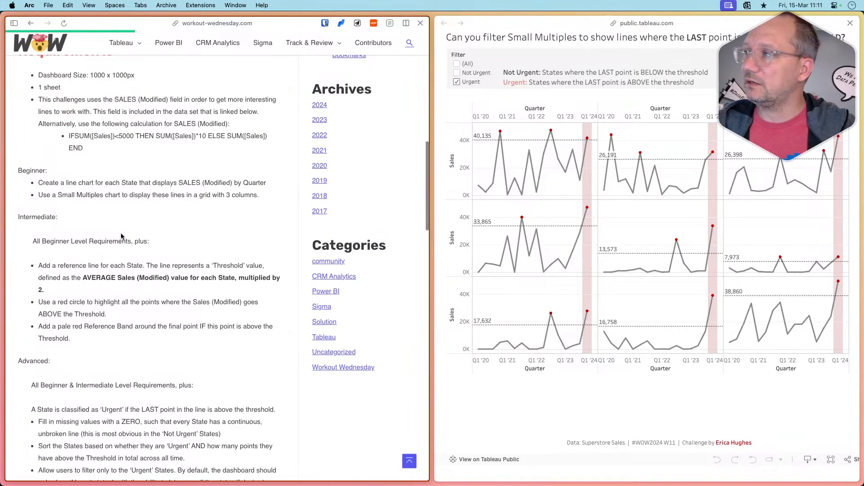
scroll(115, 239, "down", 5)
scroll(113, 239, "down", 3)
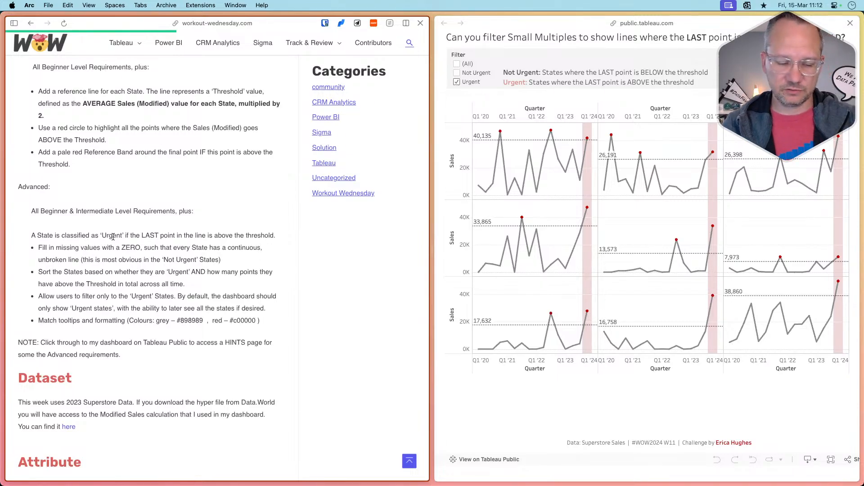
key("super+Tab")
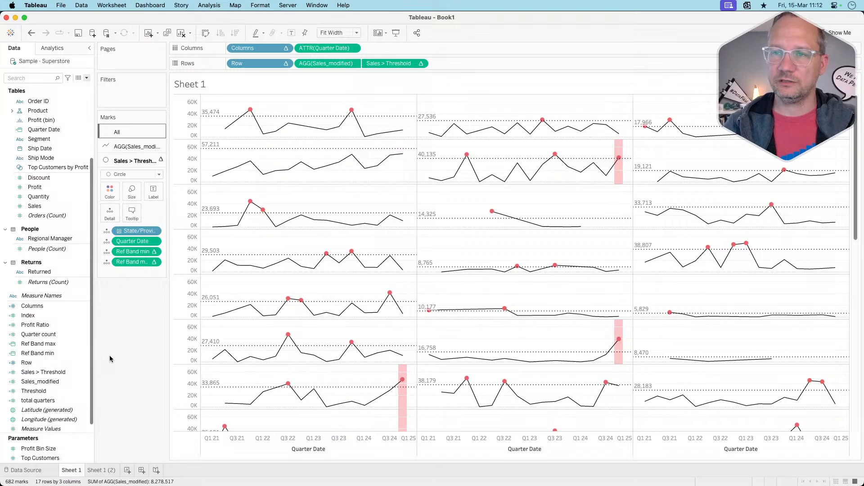